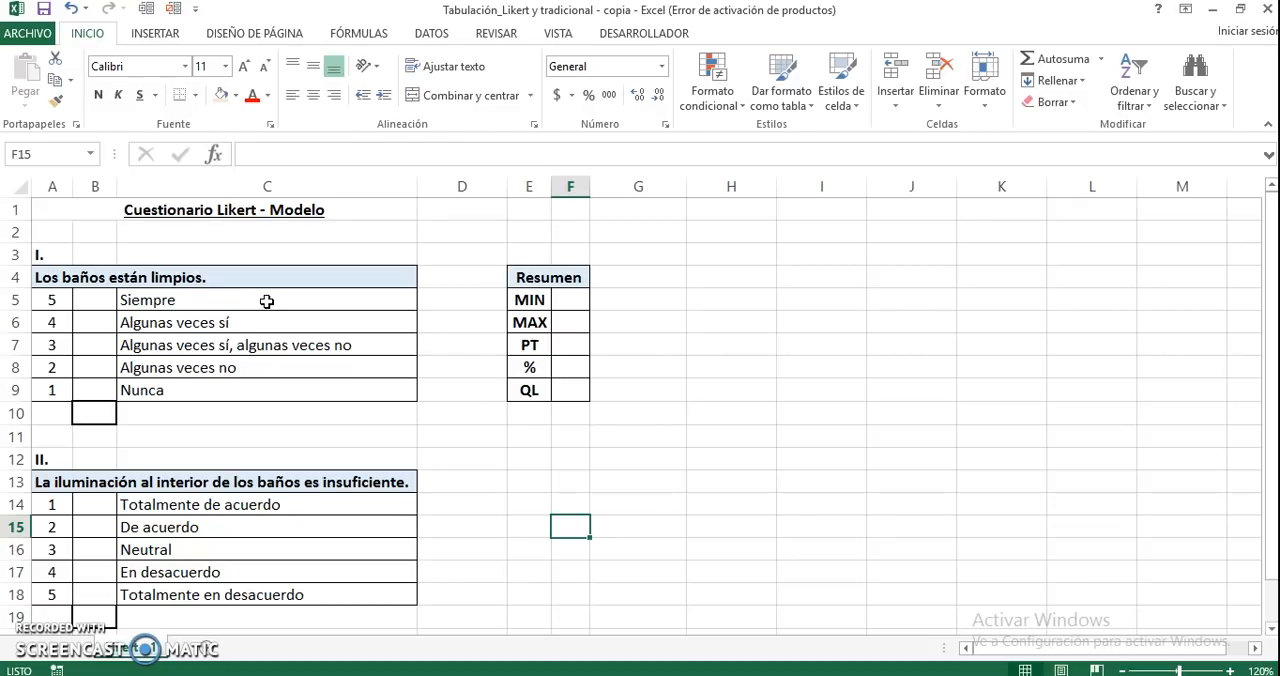
Review the five answer options of question I, from Siempre to Nunca
left_click(267, 301)
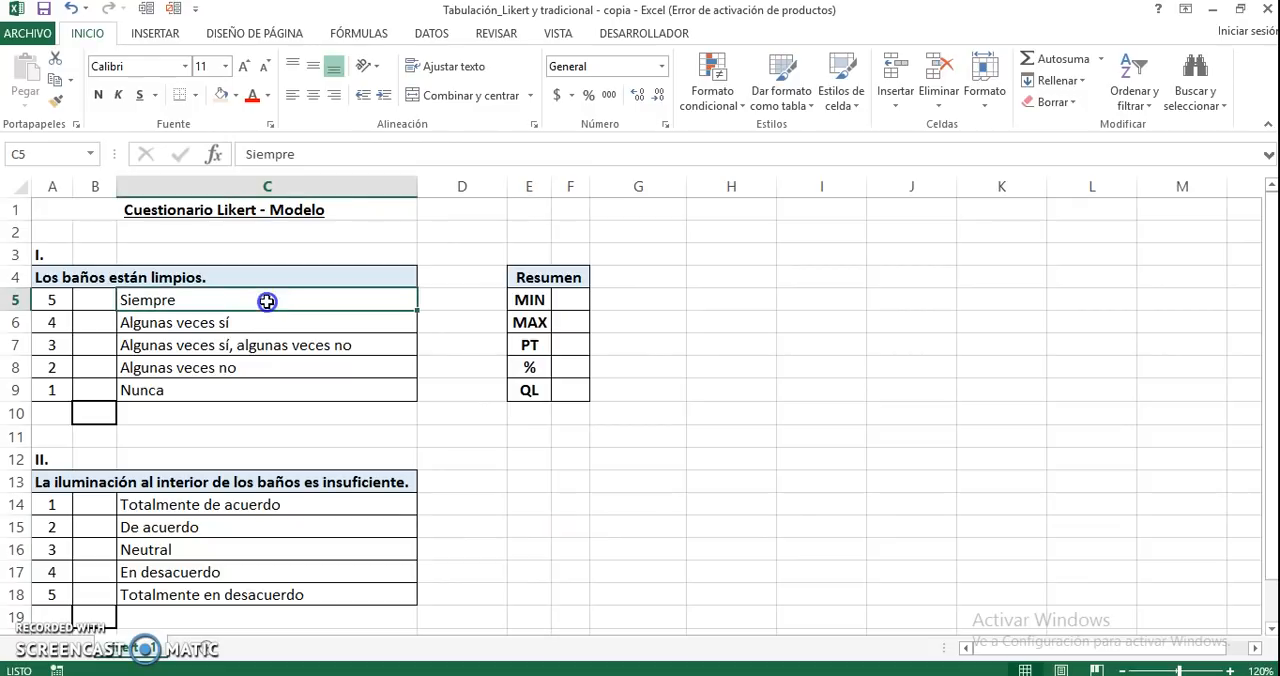
left_click(253, 330)
left_click(259, 342)
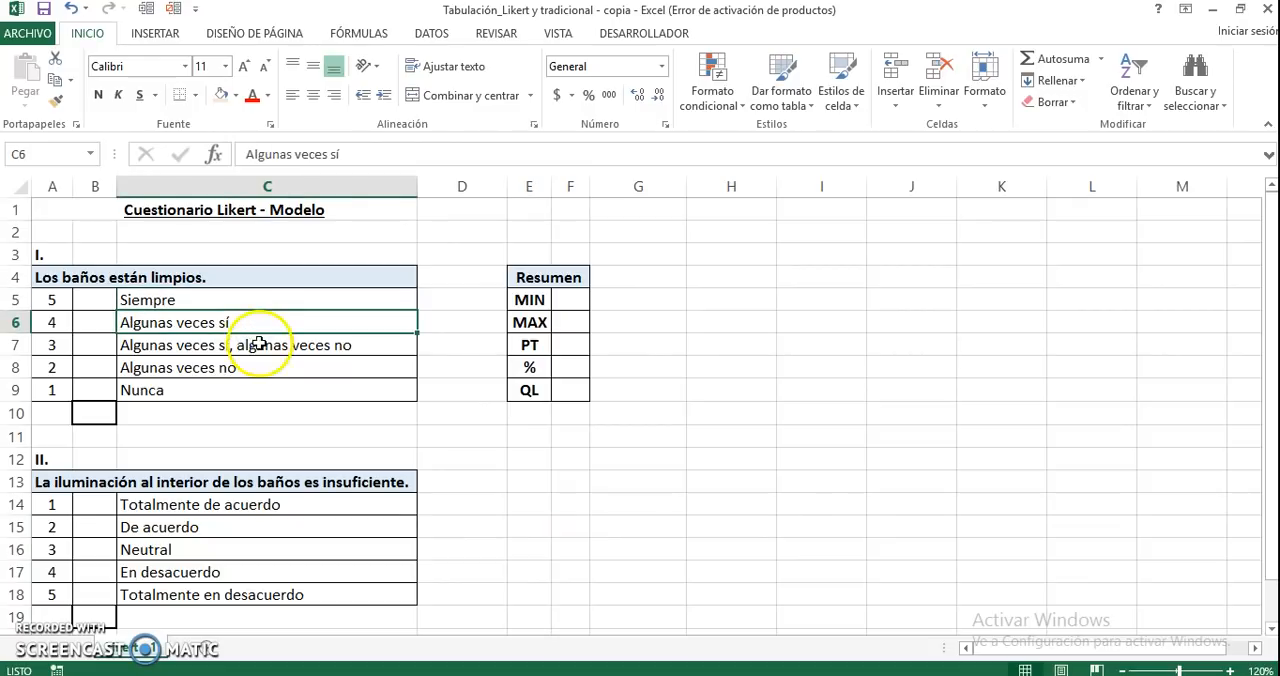
left_click(317, 342)
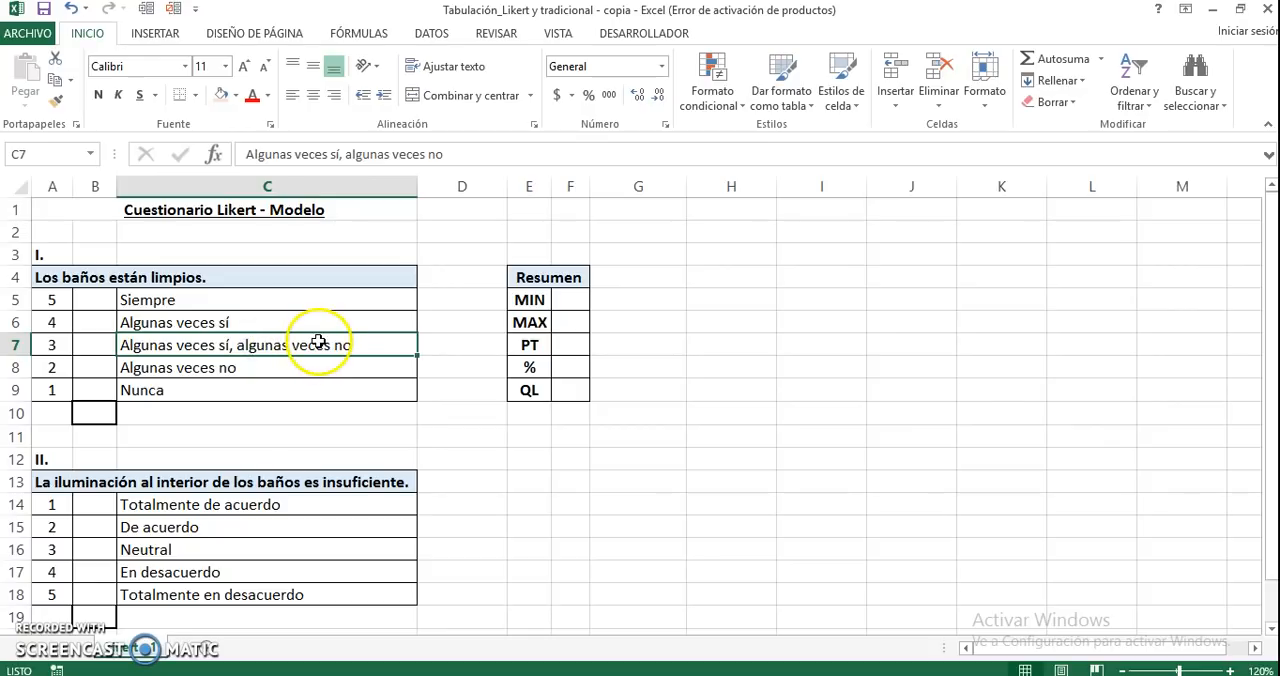
left_click(289, 362)
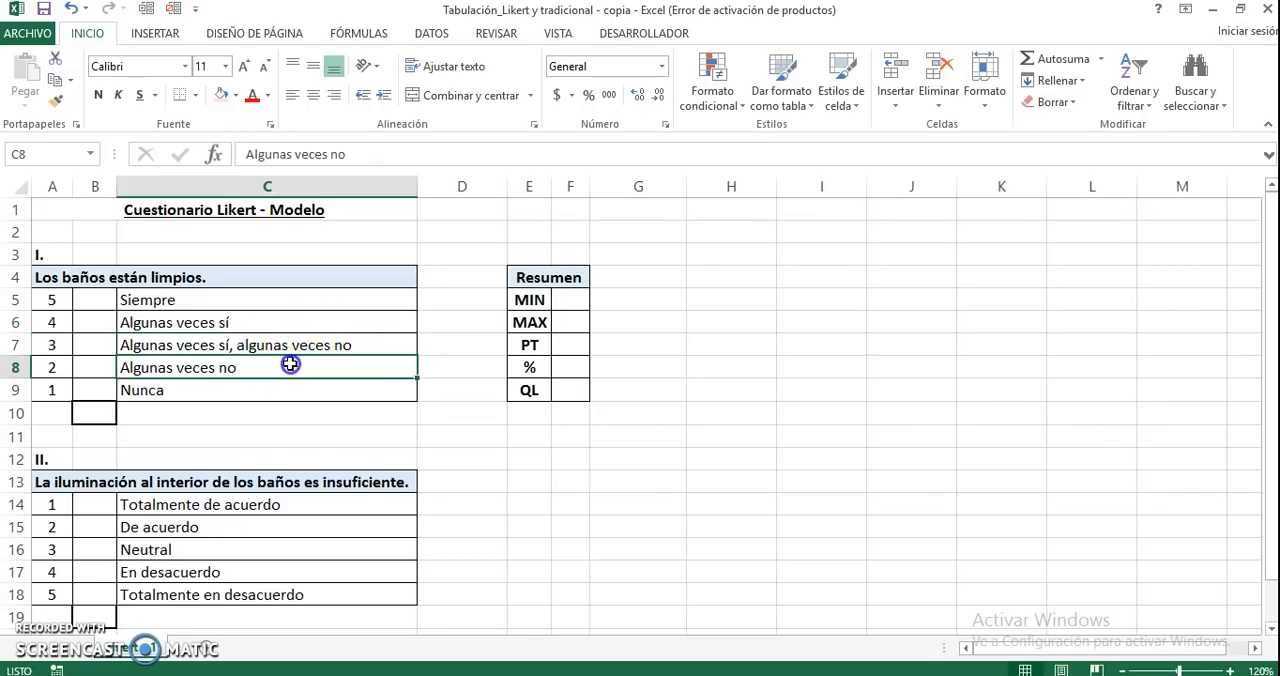
left_click(262, 386)
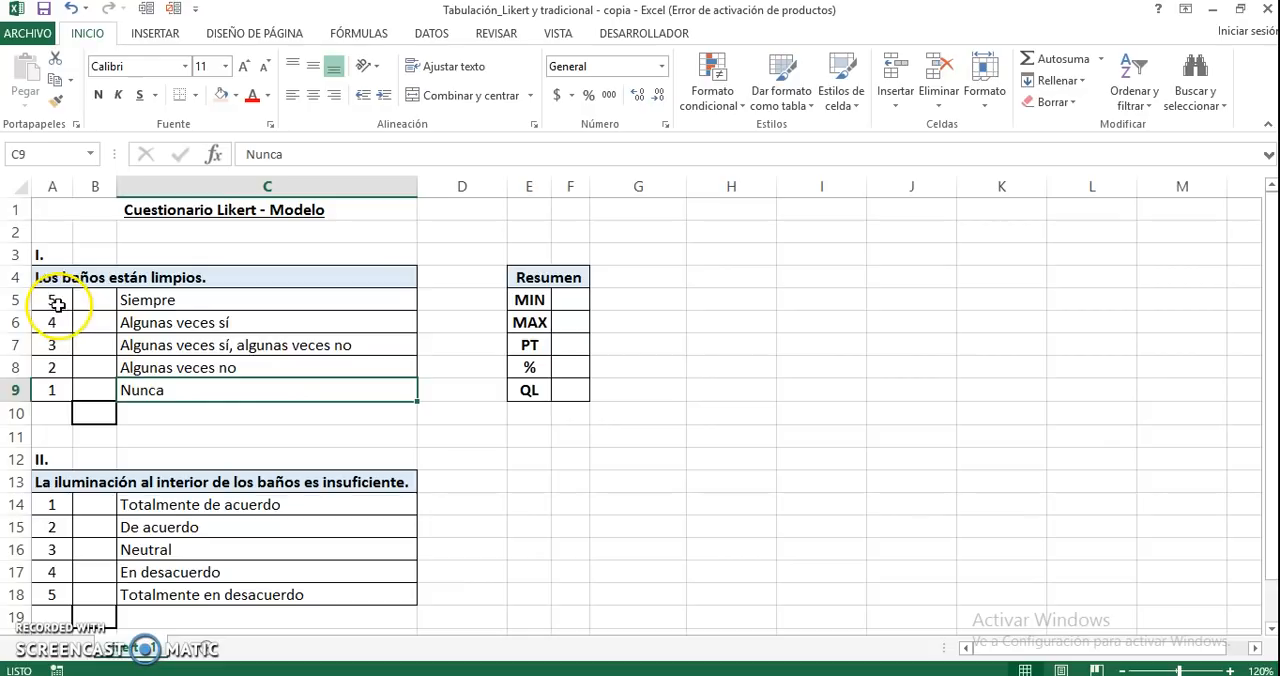
Clear the scores in A5:A9 beside the answer options of question I
left_click_drag(55, 300, 54, 389)
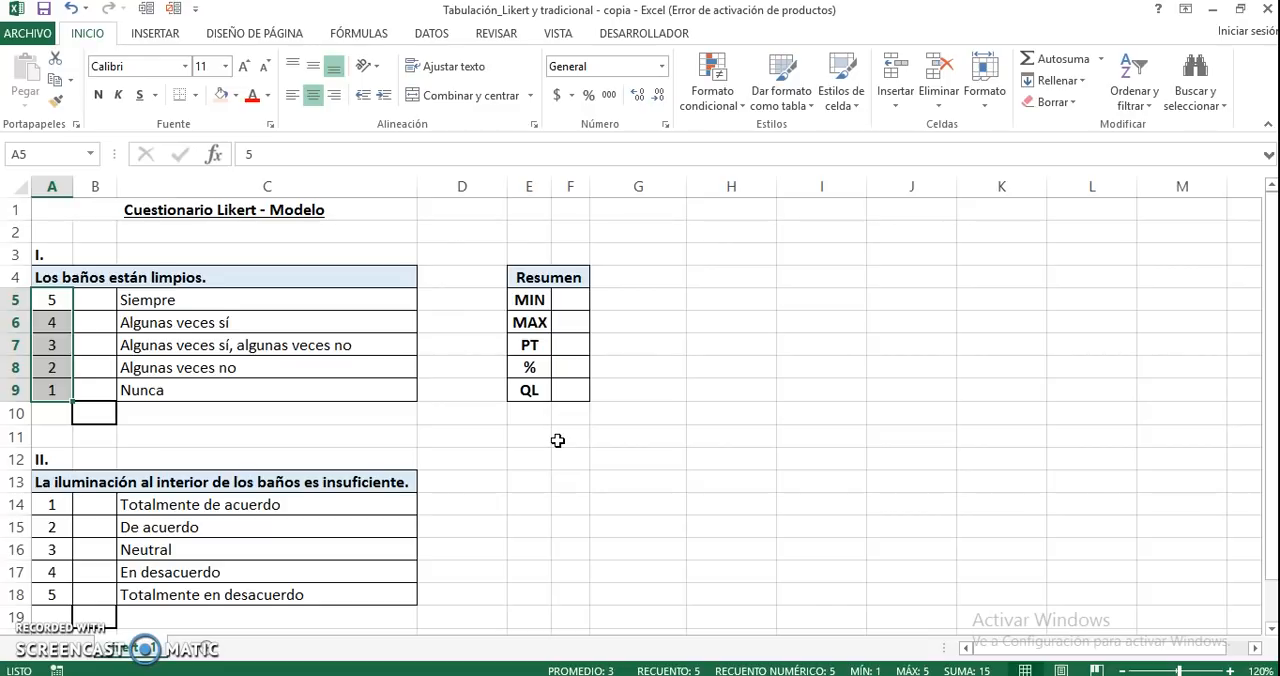
key("Delete")
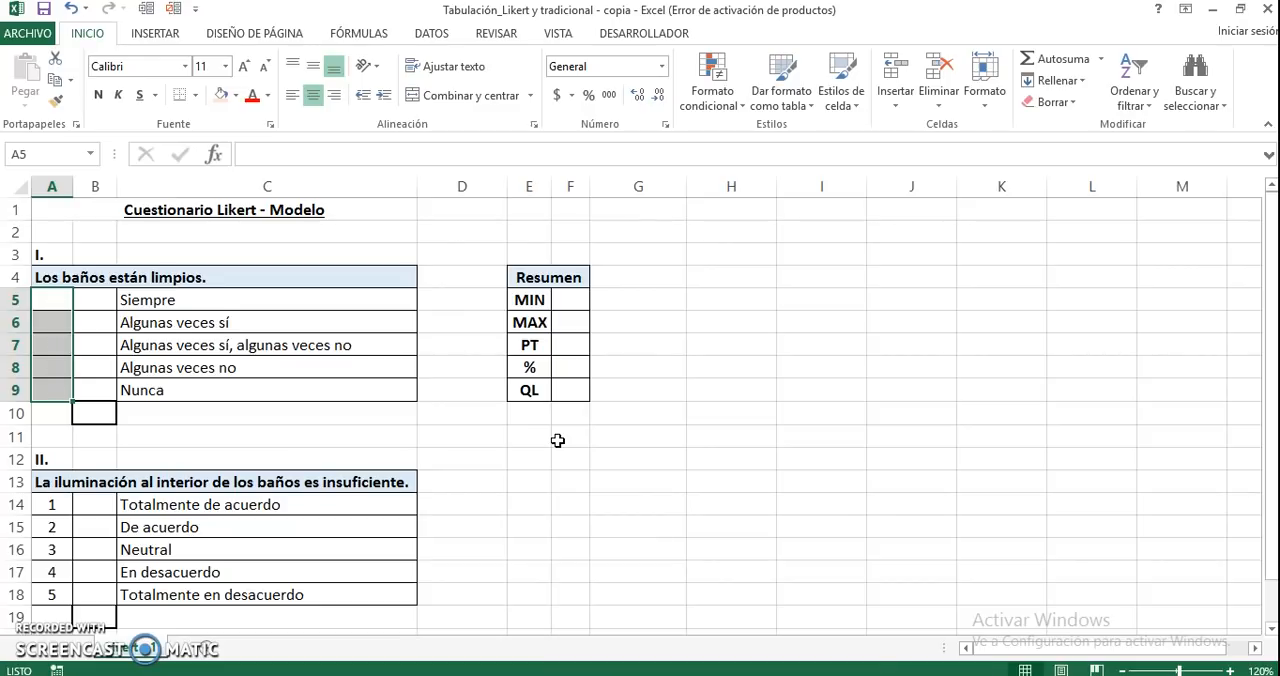
key("Up")
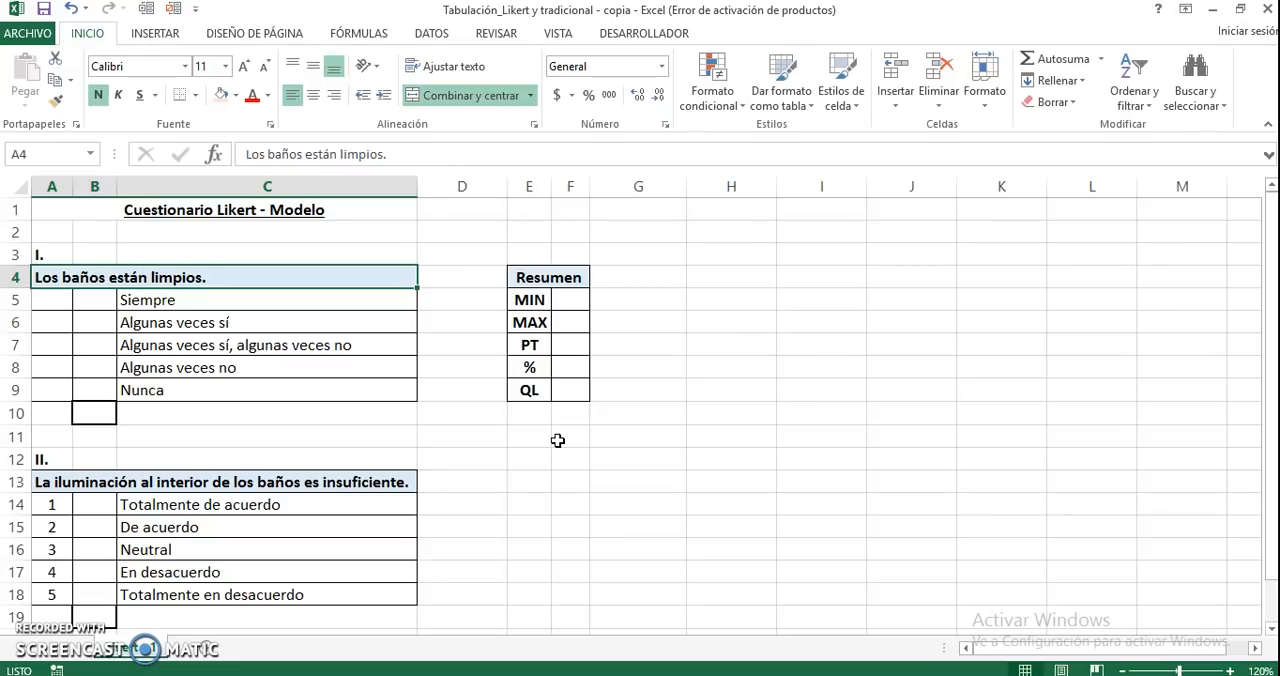
Enter 5 in A5 as the score for the answer Siempre
key("Up")
key("Down")
key("Down")
type("5")
key("Return")
Look through the remaining answer options of question I in column C, below Siempre
key("Right")
key("Right")
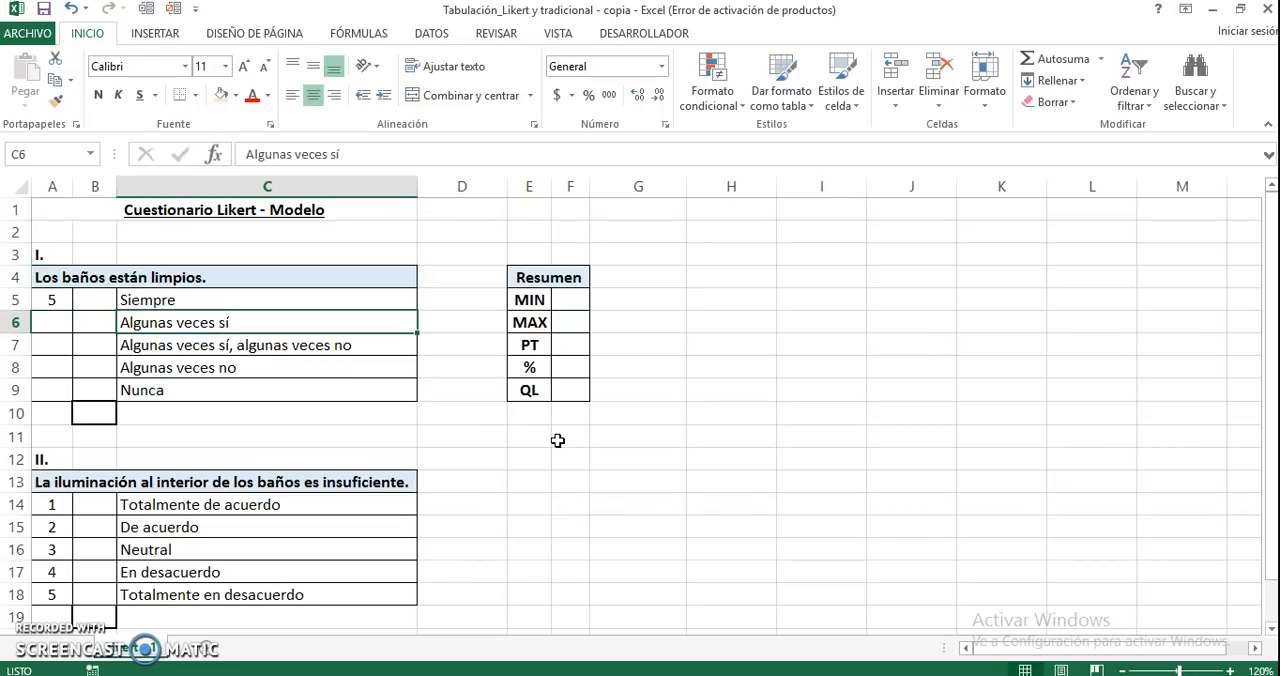
key("Down")
key("Down")
key("Down")
key("Up")
key("Up")
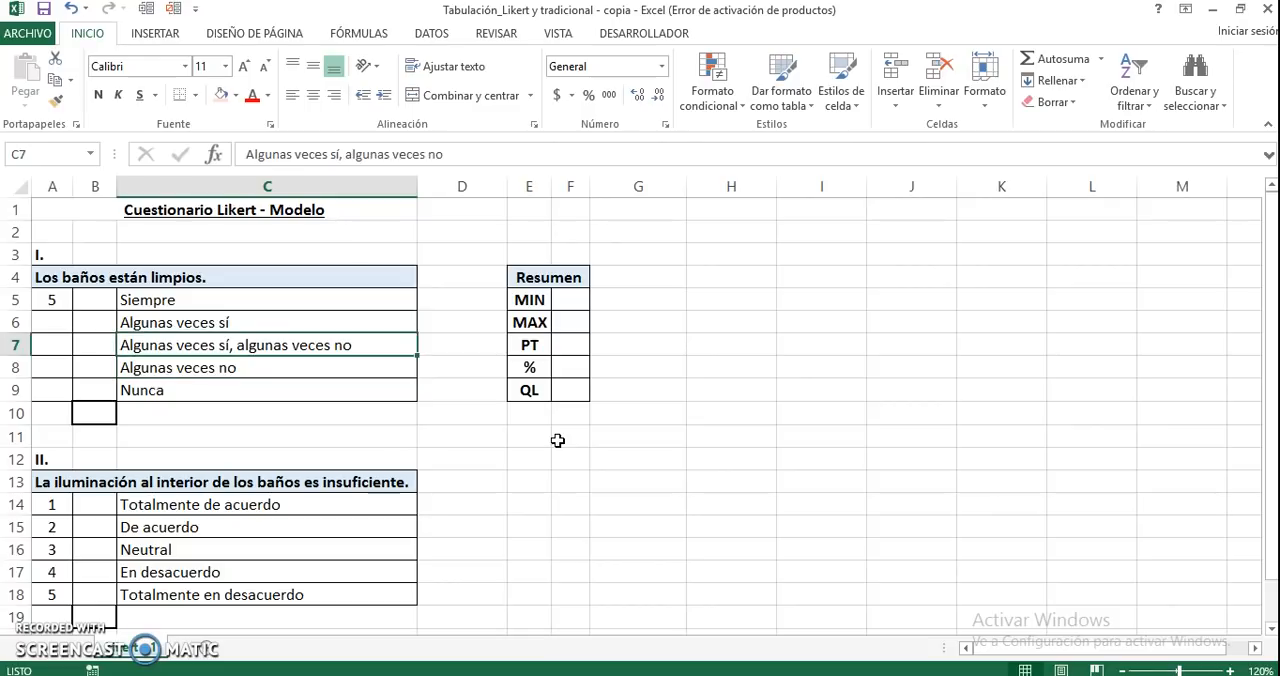
key("Up")
key("Left")
key("Left")
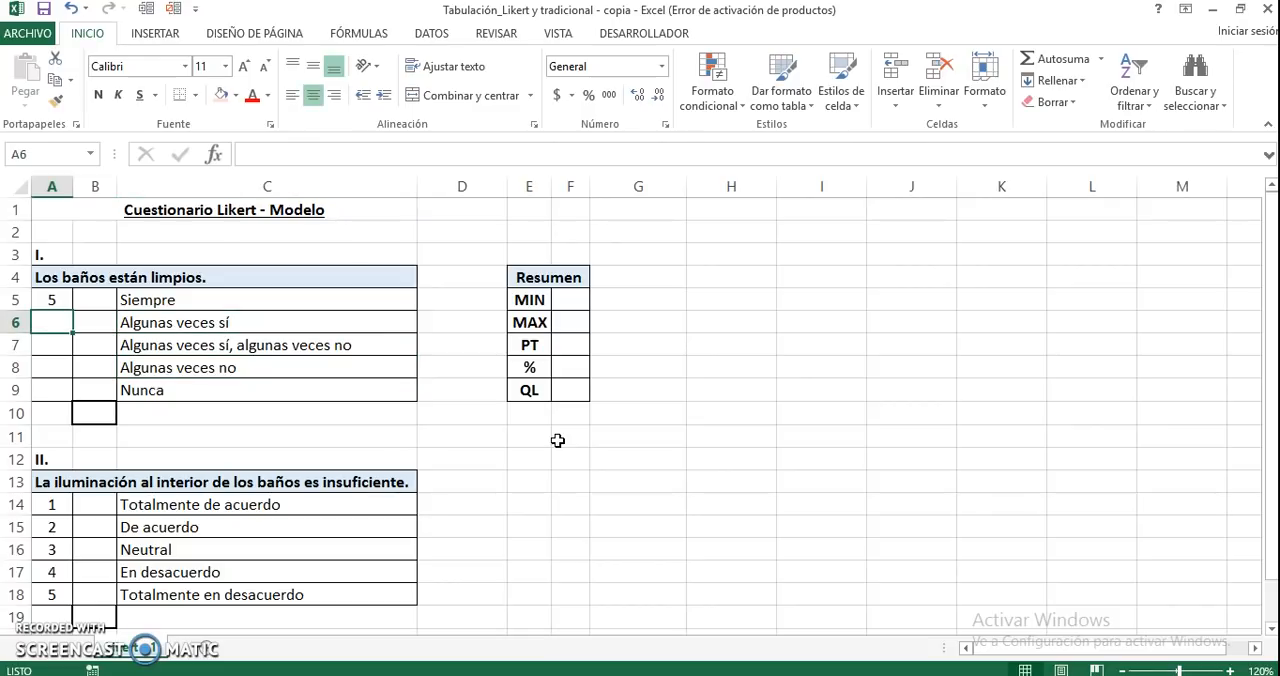
Fill the remaining question I scores in A6:A9 with 4, 3, 2 and 1 in descending order
type("4")
key("Return")
type("3")
key("Return")
type("2")
key("Return")
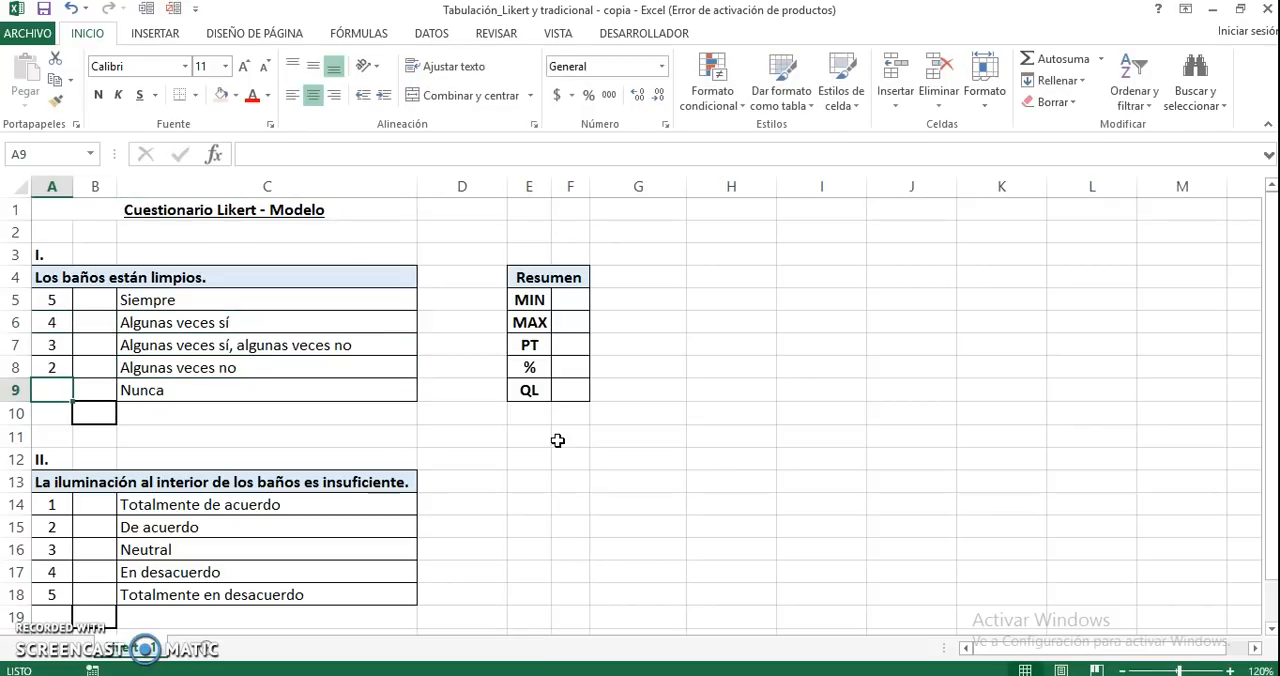
type("1")
key("Return")
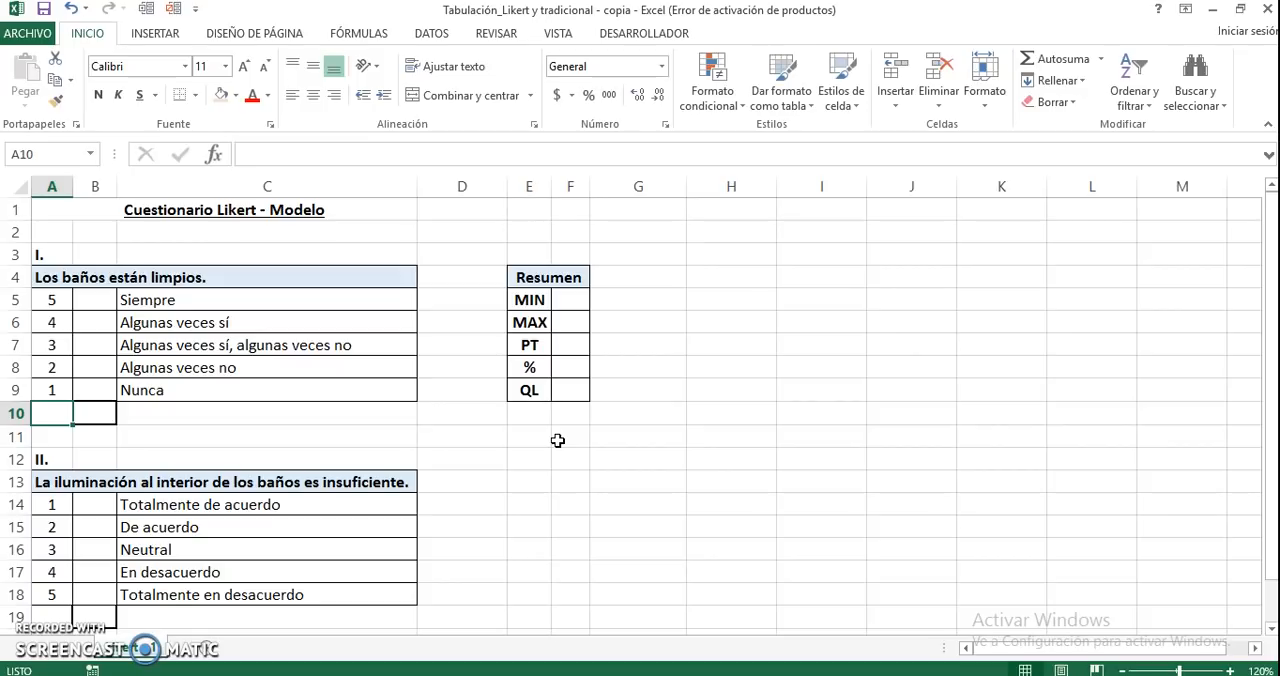
Clear the scores in A14:A18 beside the answer options of question II
left_click_drag(62, 504, 54, 590)
key("Delete")
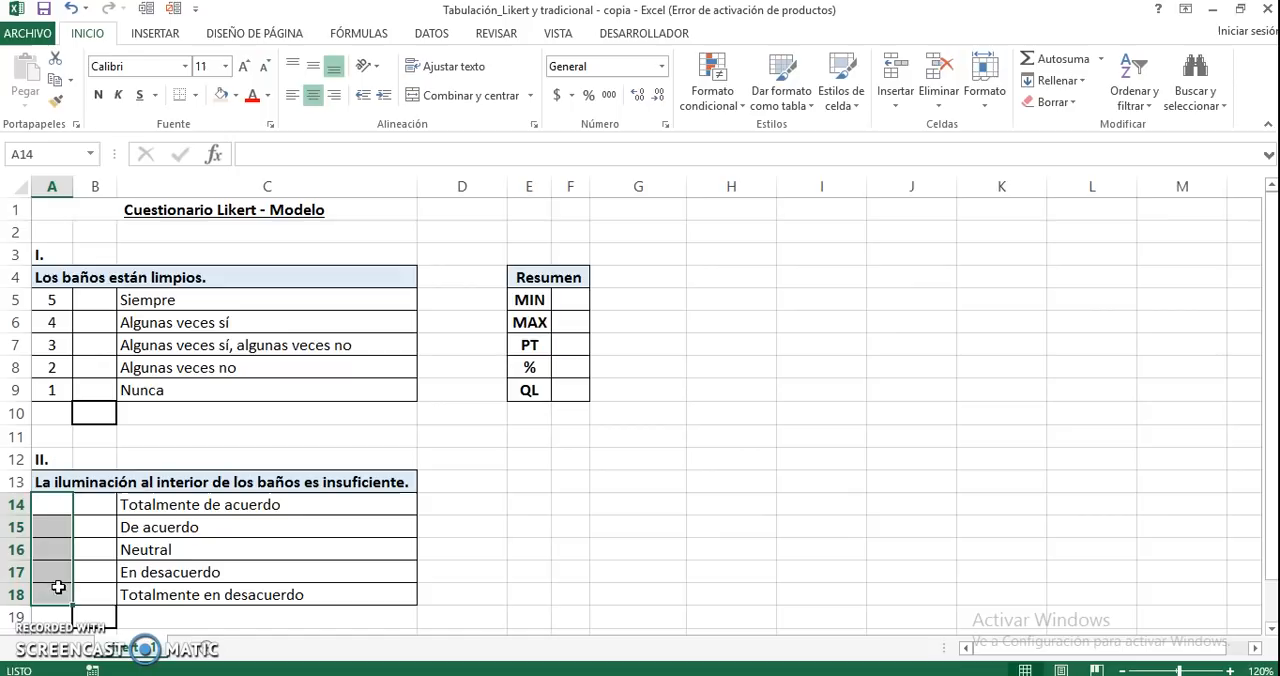
left_click(392, 481)
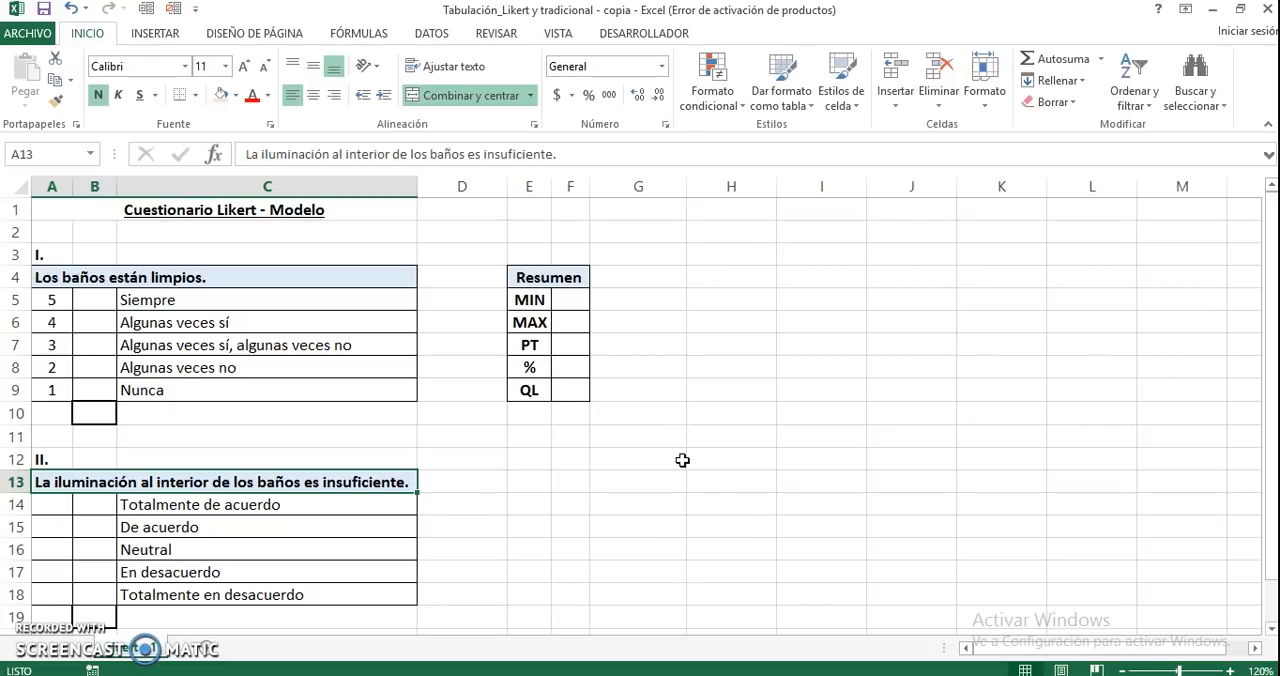
Score the question II answers from 5 for Totalmente en desacuerdo in A18 up to 1 for Totalmente de acuerdo in A14
left_click(45, 592)
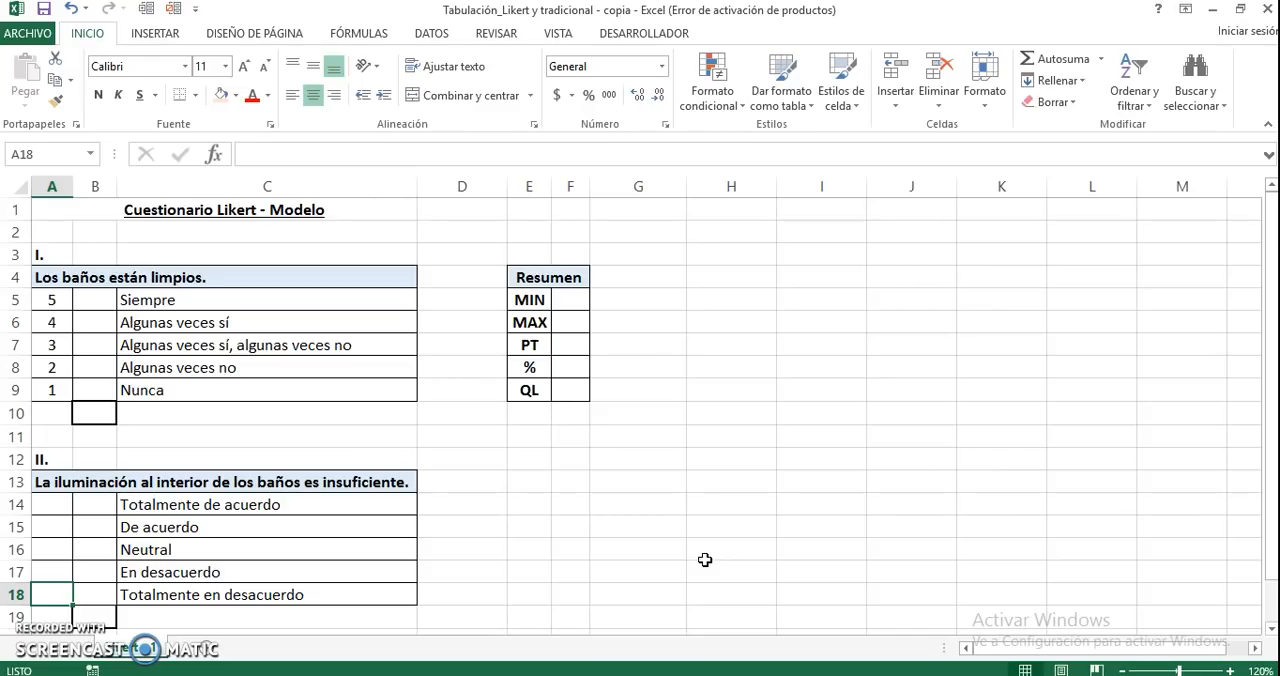
type("5")
key("Up")
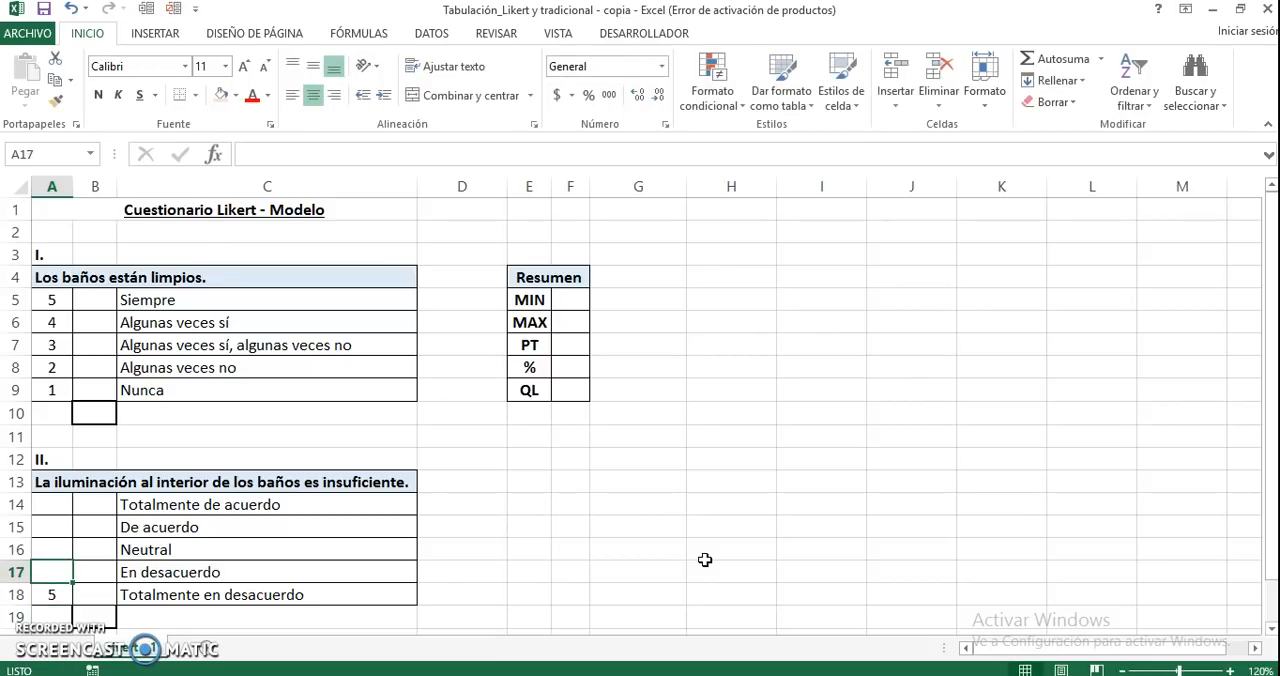
type("4")
key("Up")
type("3")
key("Up")
type("2")
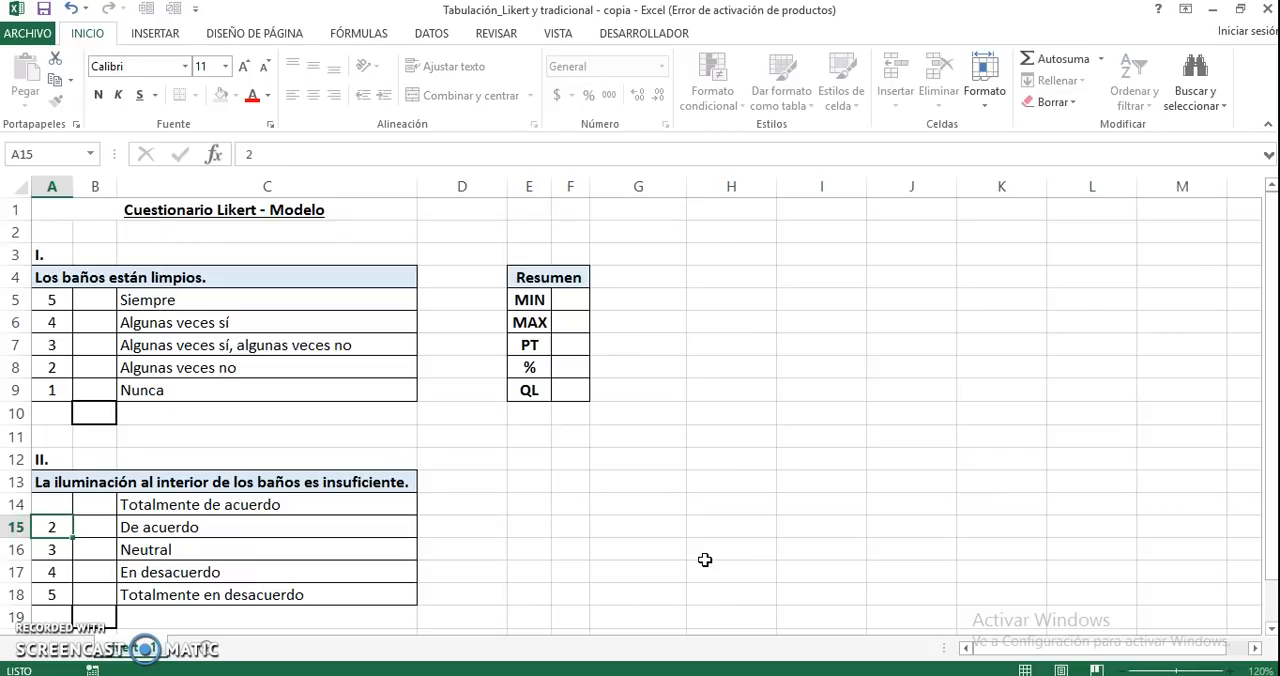
key("Up")
type("1")
key("Up")
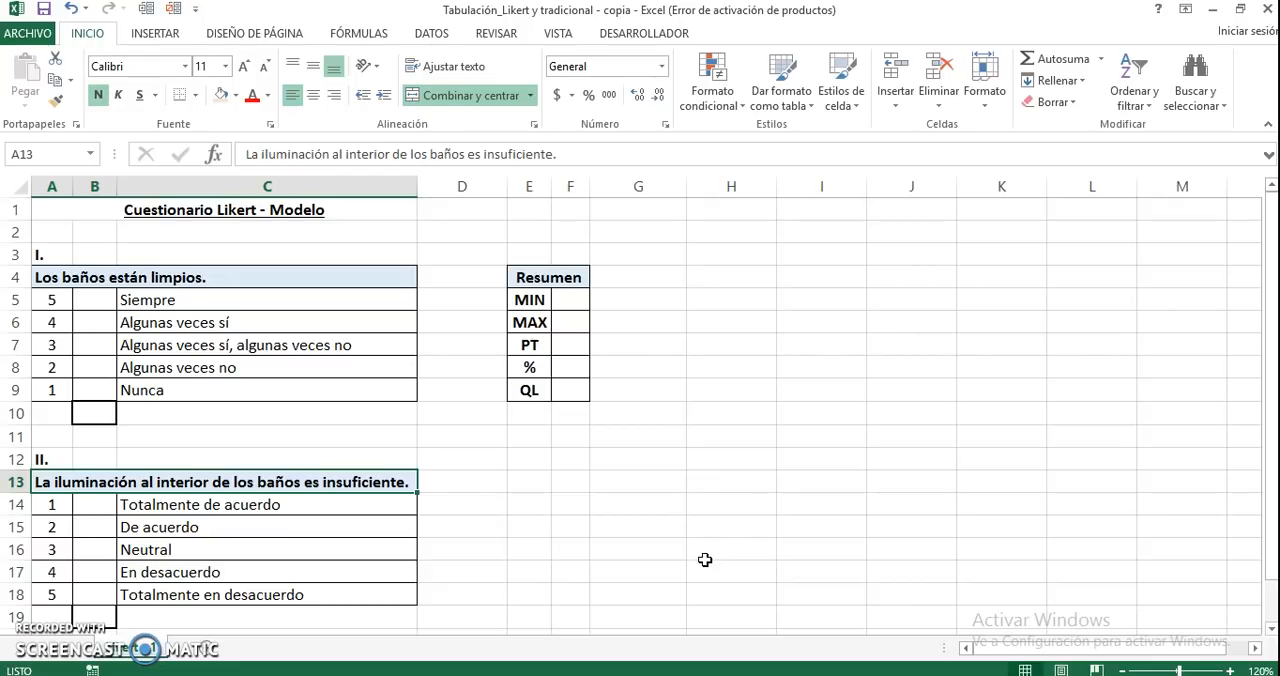
Mark the answer Algunas veces sí of question I with an X in B6
left_click(104, 412)
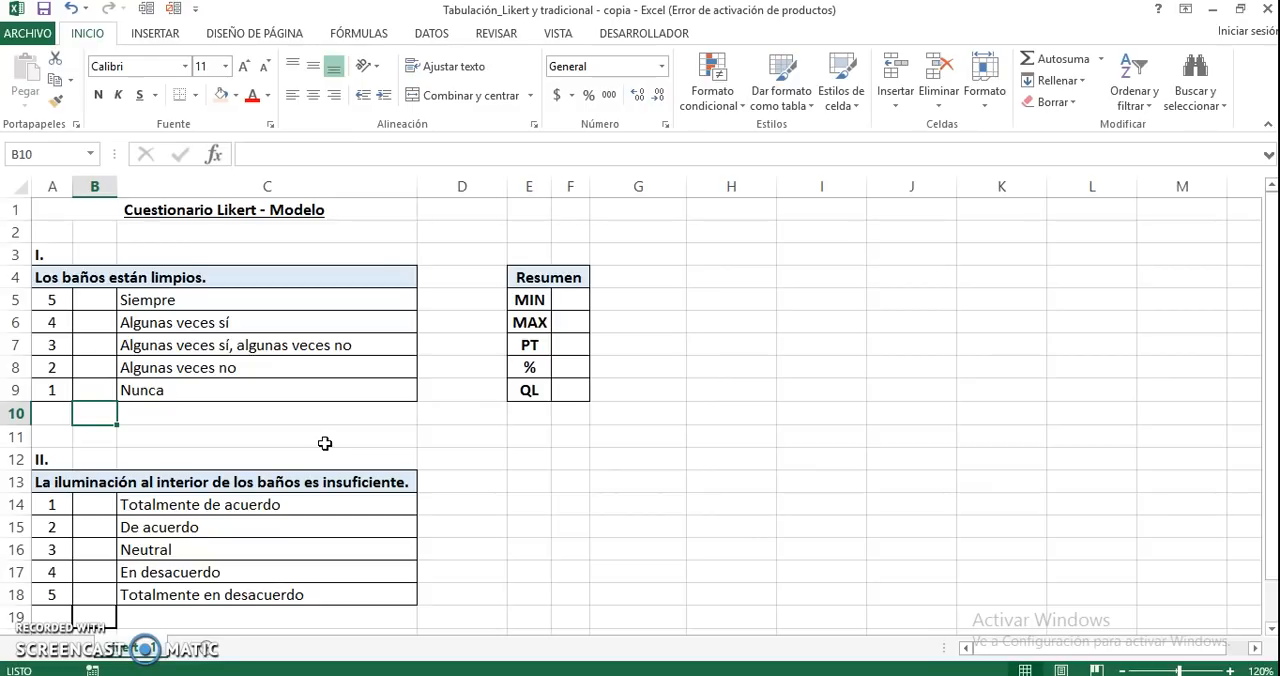
left_click(144, 399)
left_click(94, 323)
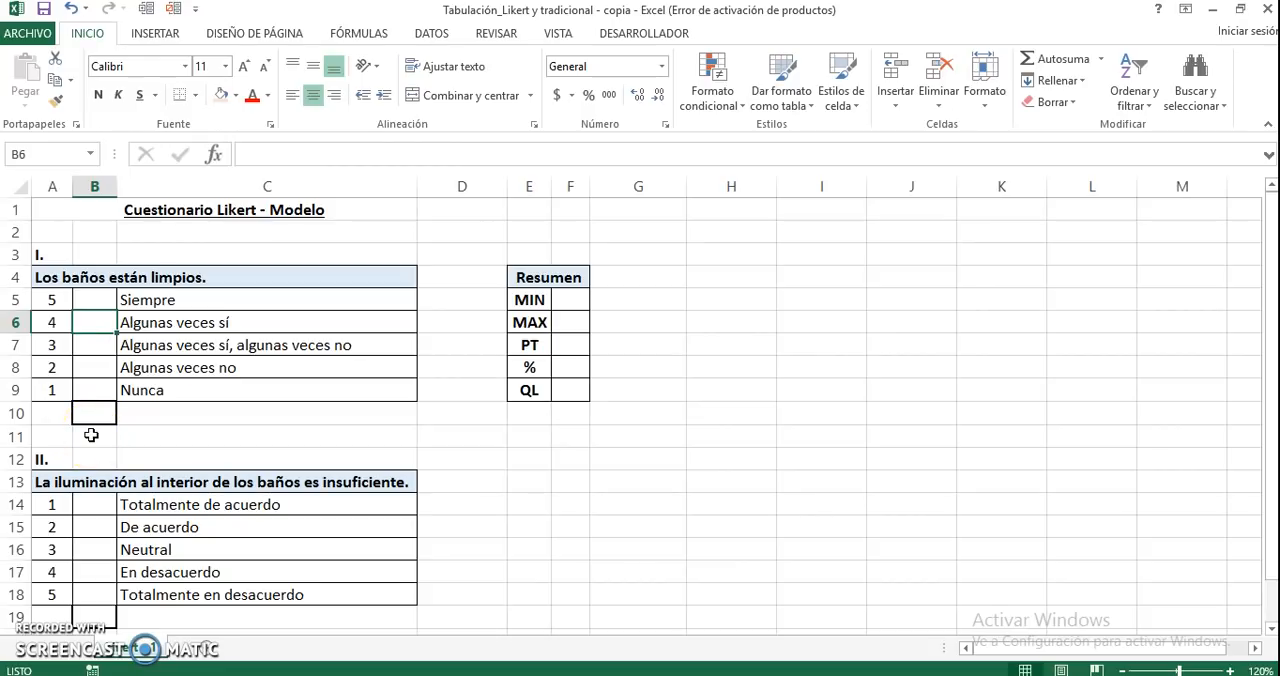
type("X")
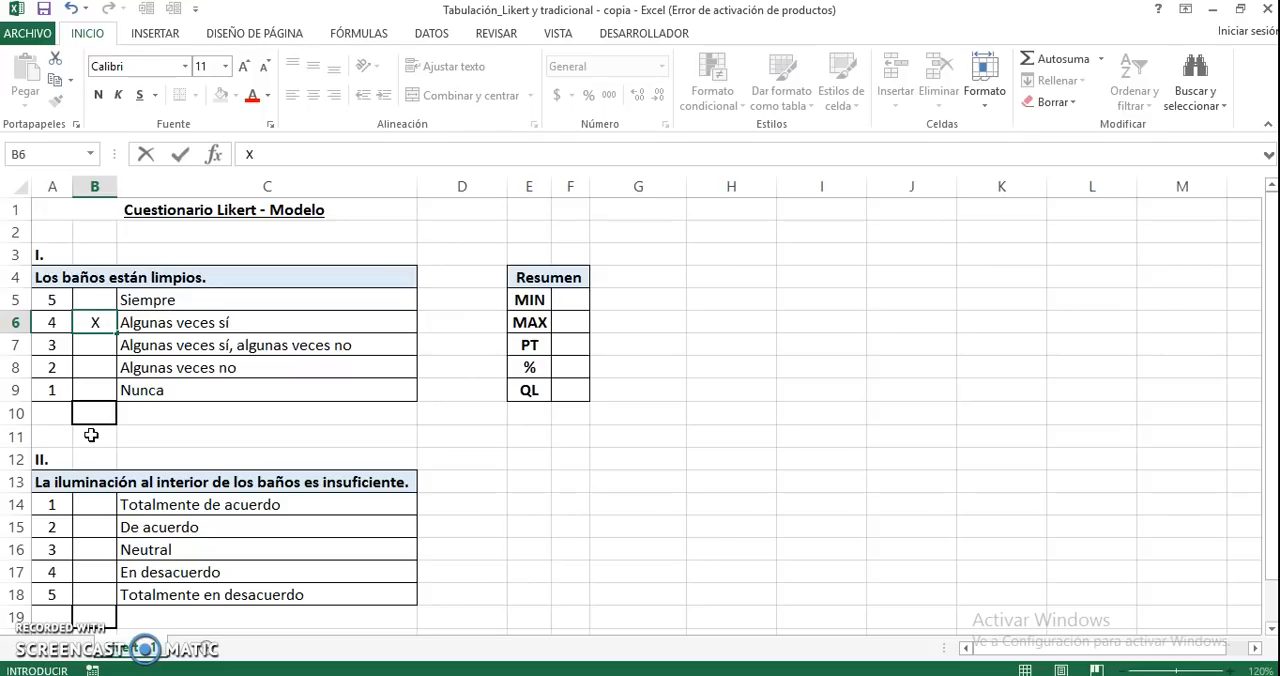
key("Return")
key("Down")
key("Down")
key("Down")
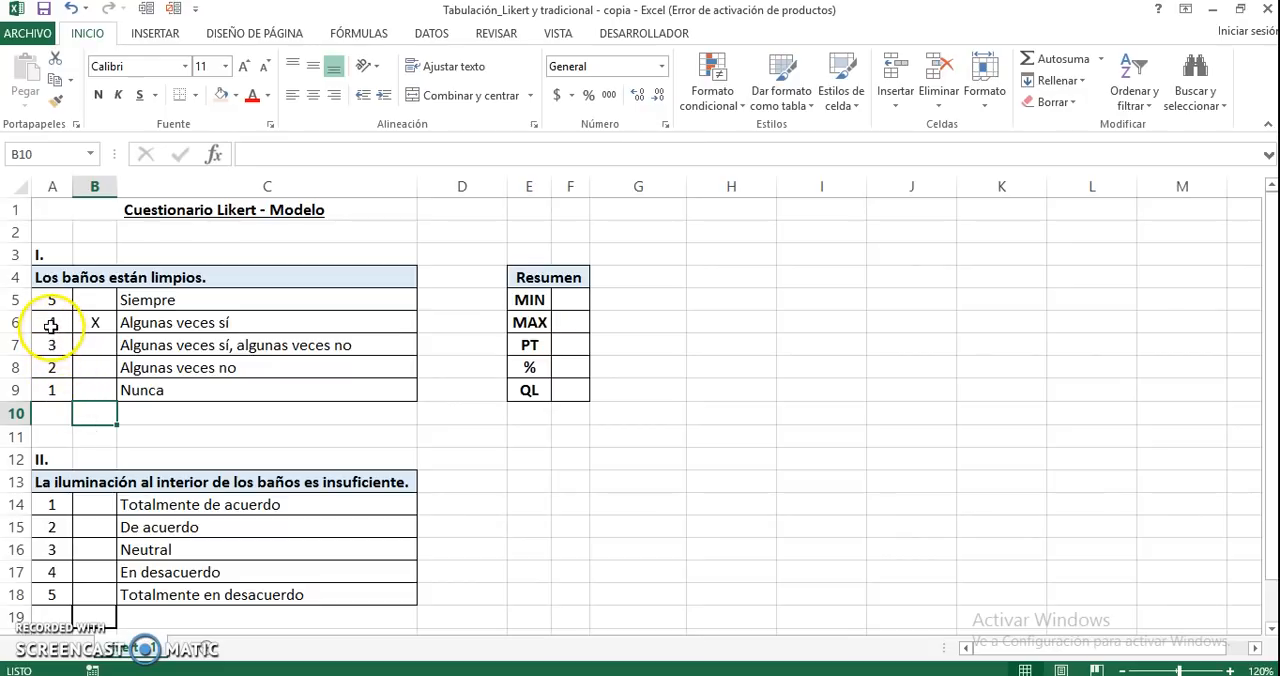
Begin a SI formula in B10 that returns the score in A5 when B5 equals "X"
left_click(51, 325)
left_click(94, 323)
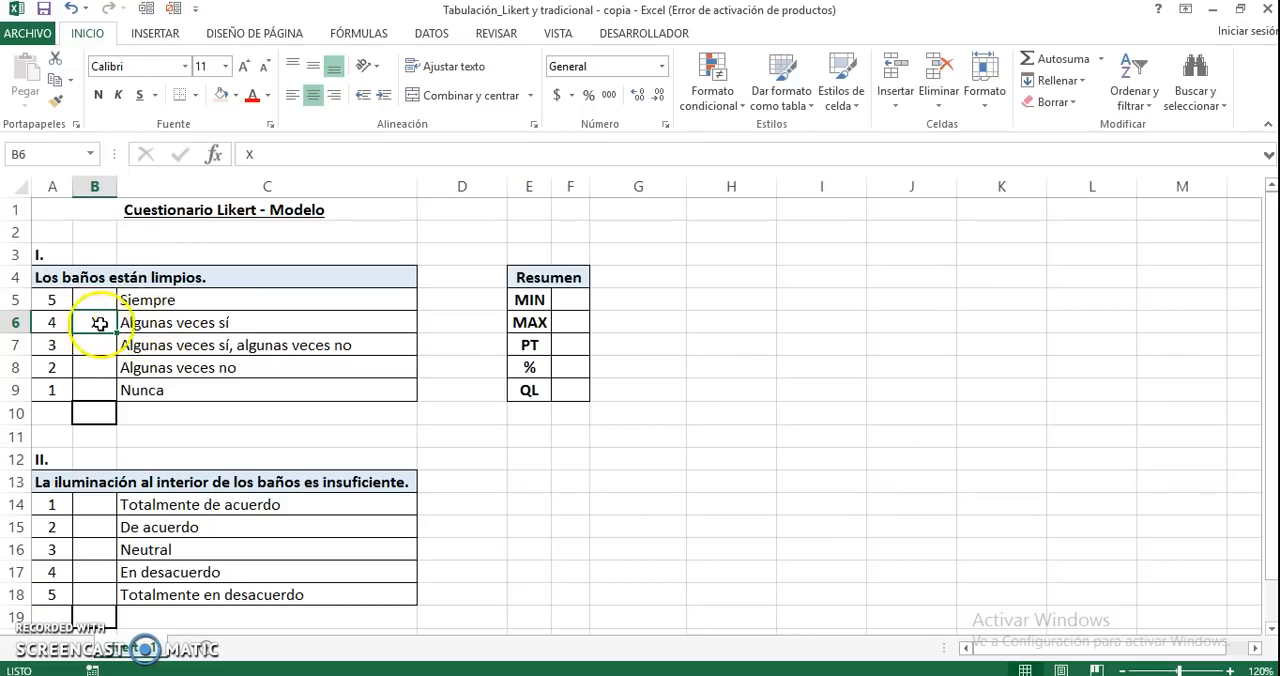
left_click(94, 411)
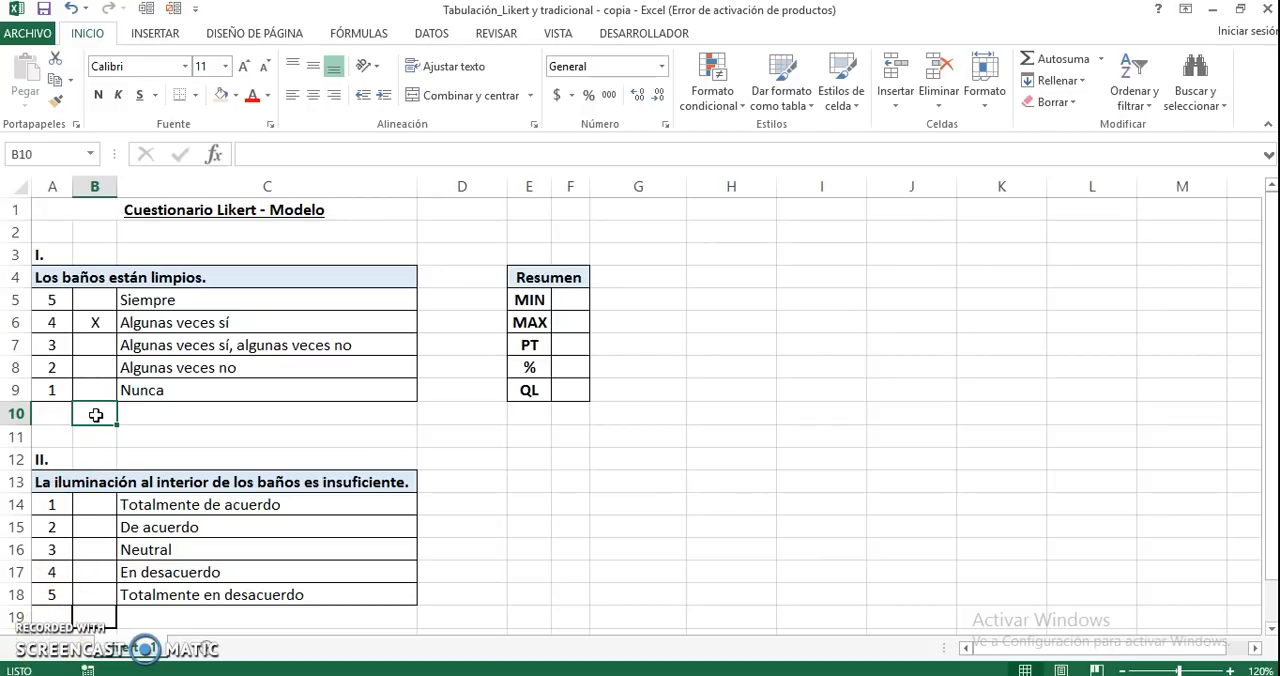
type("=SI")
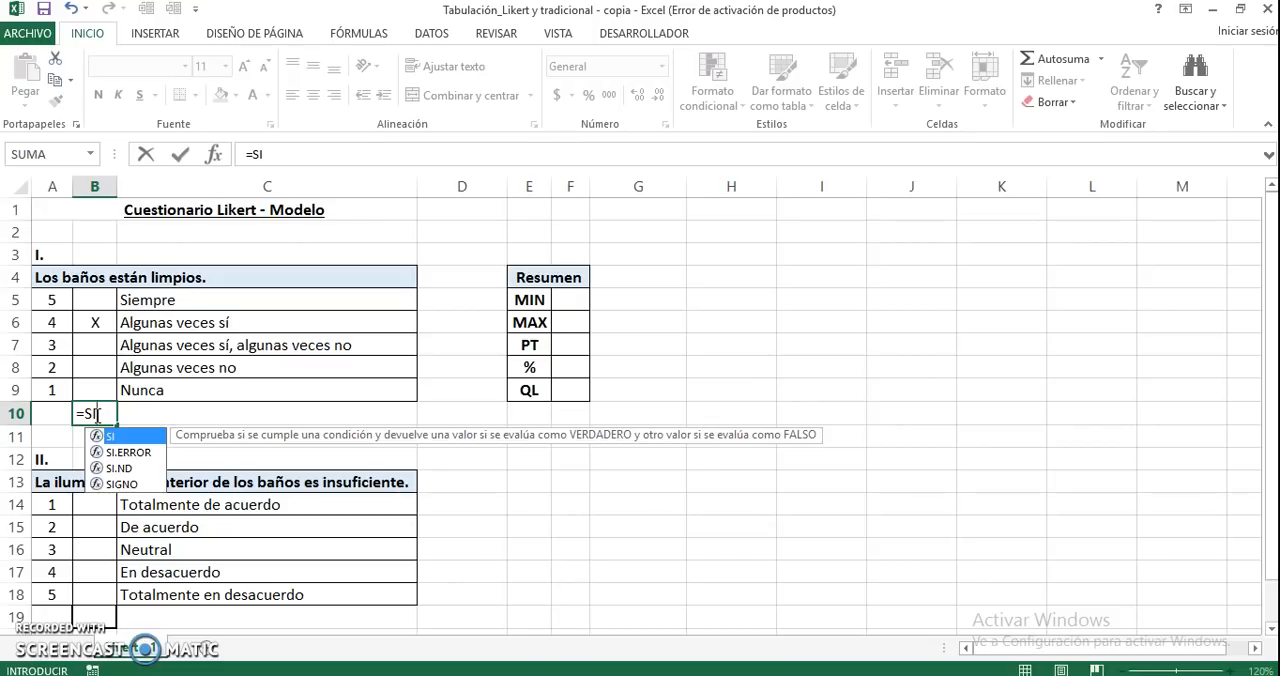
type("(")
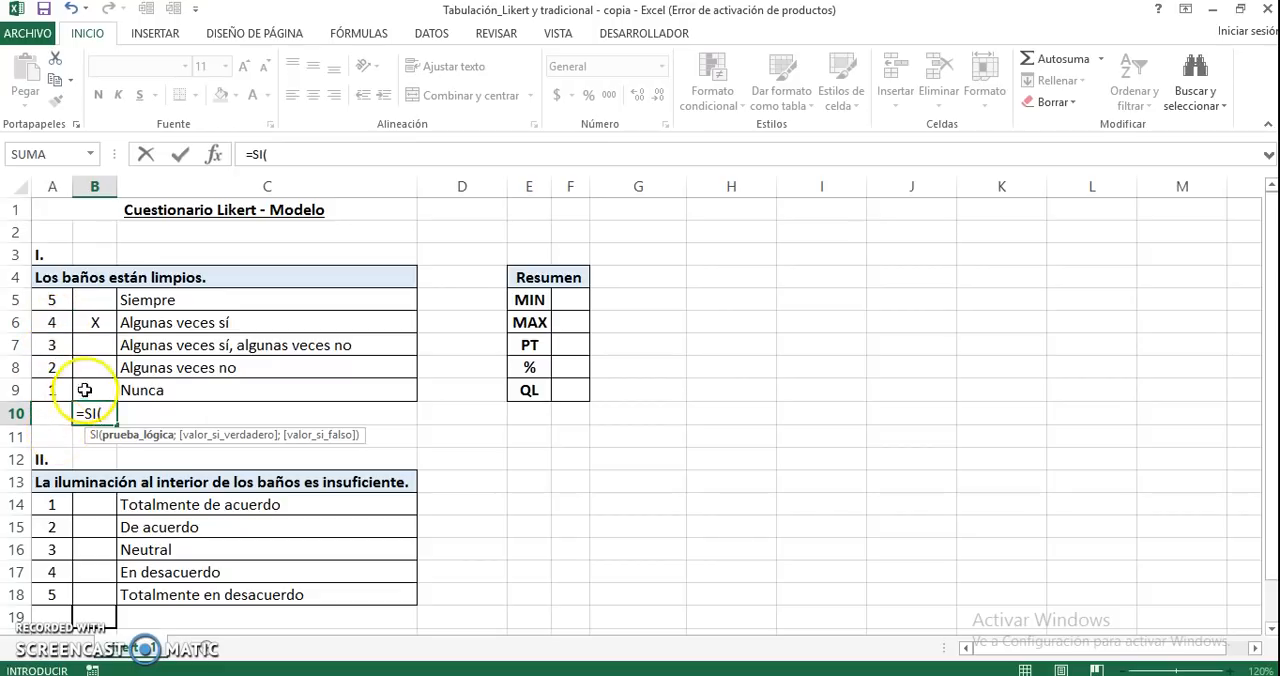
left_click(94, 301)
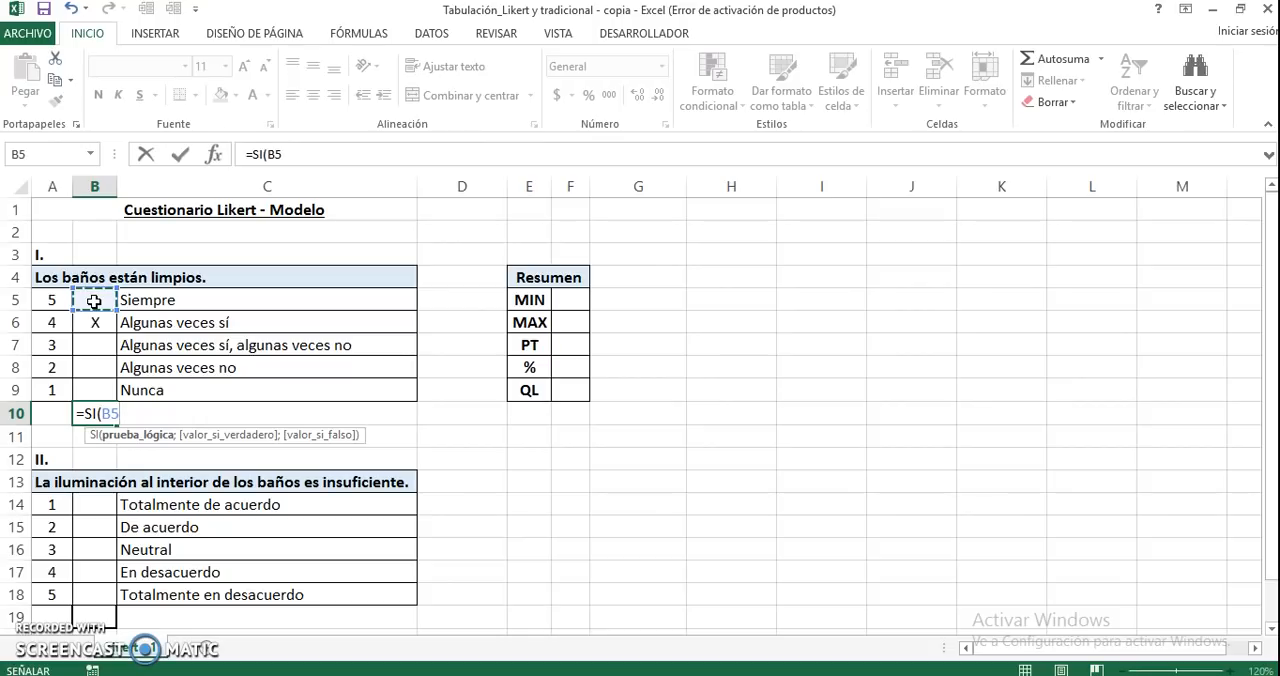
type("=\"")
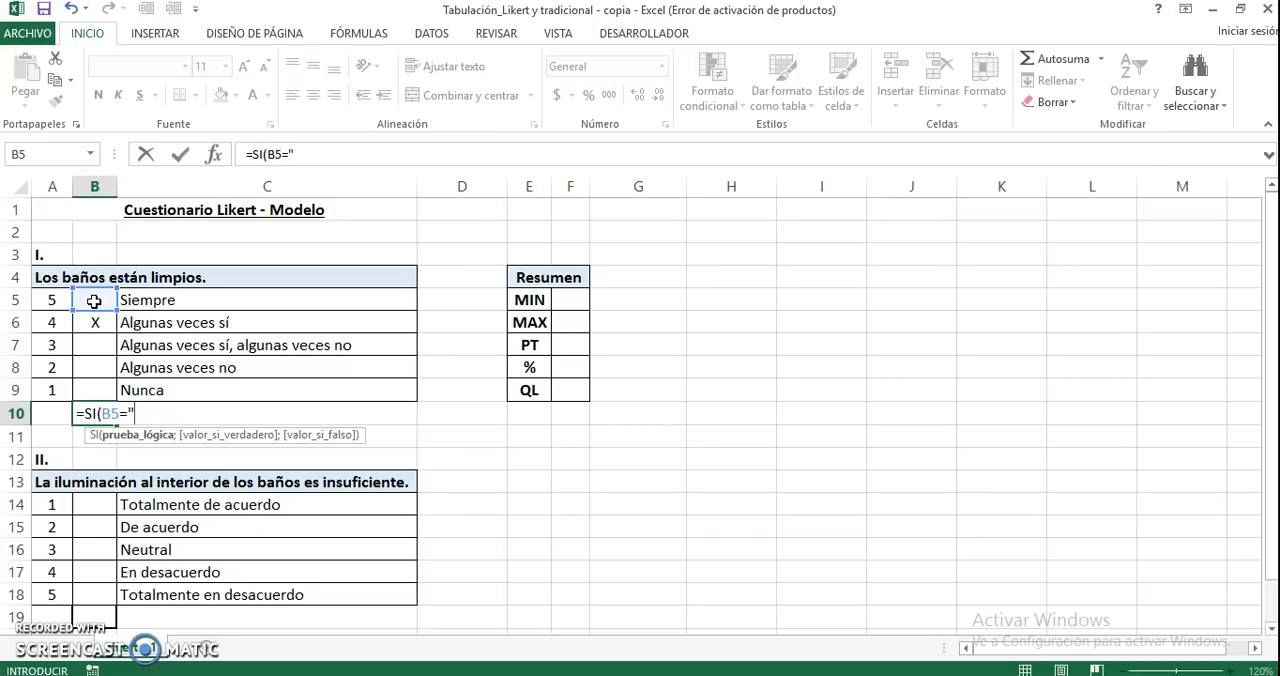
type("X\";")
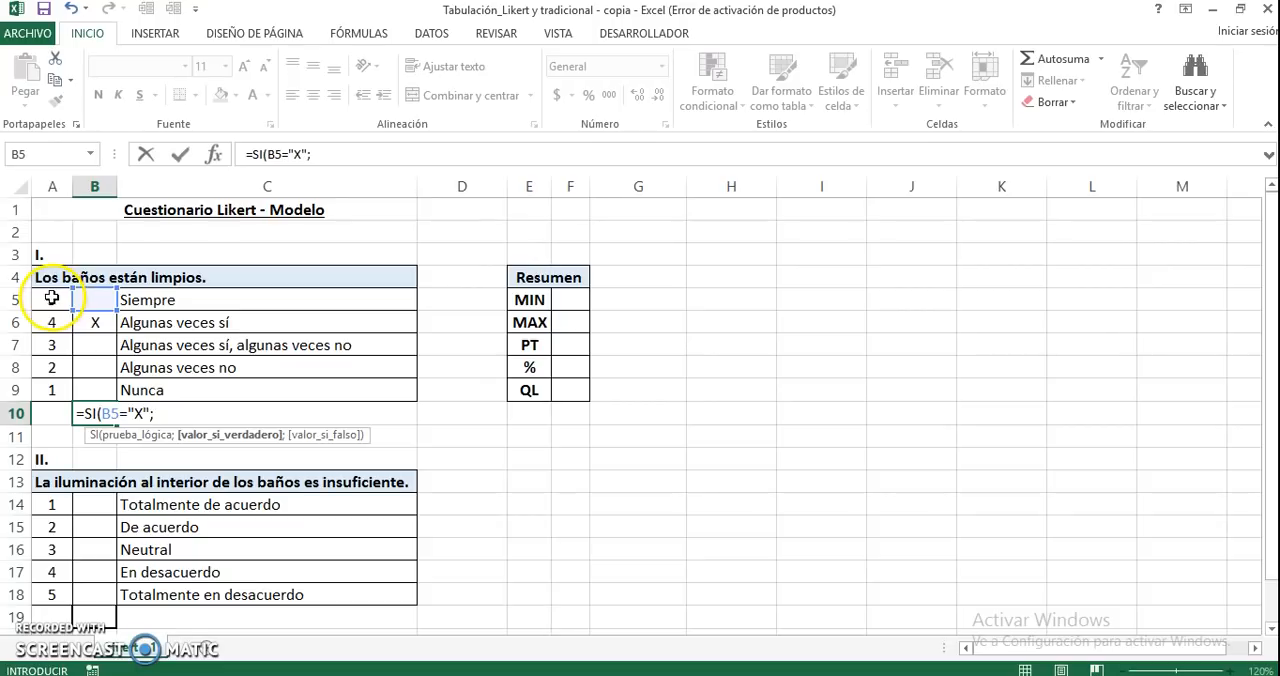
left_click(49, 297)
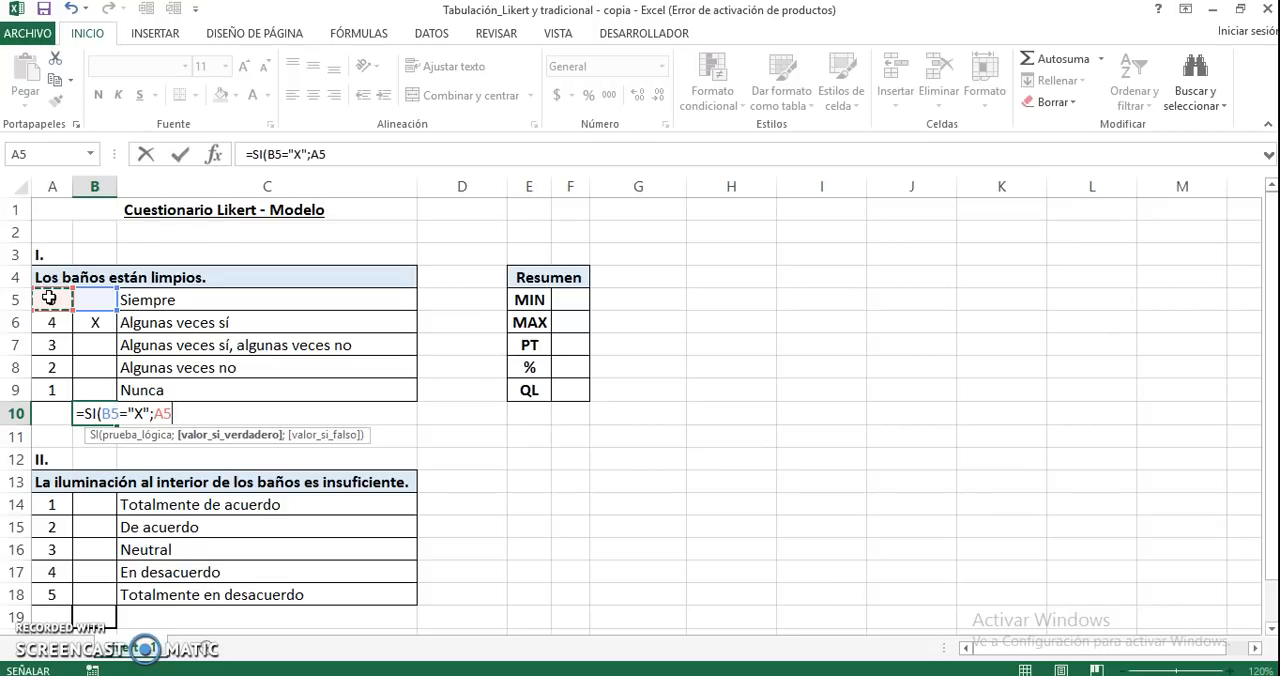
type(";")
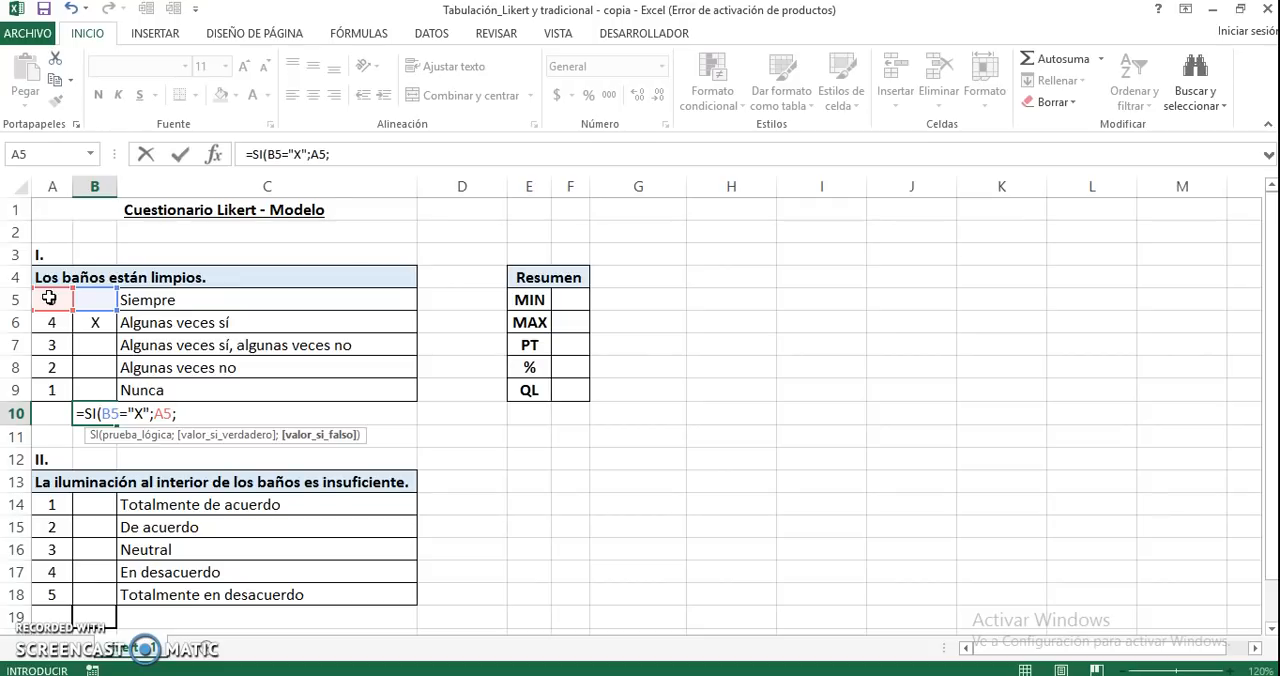
type("SI(")
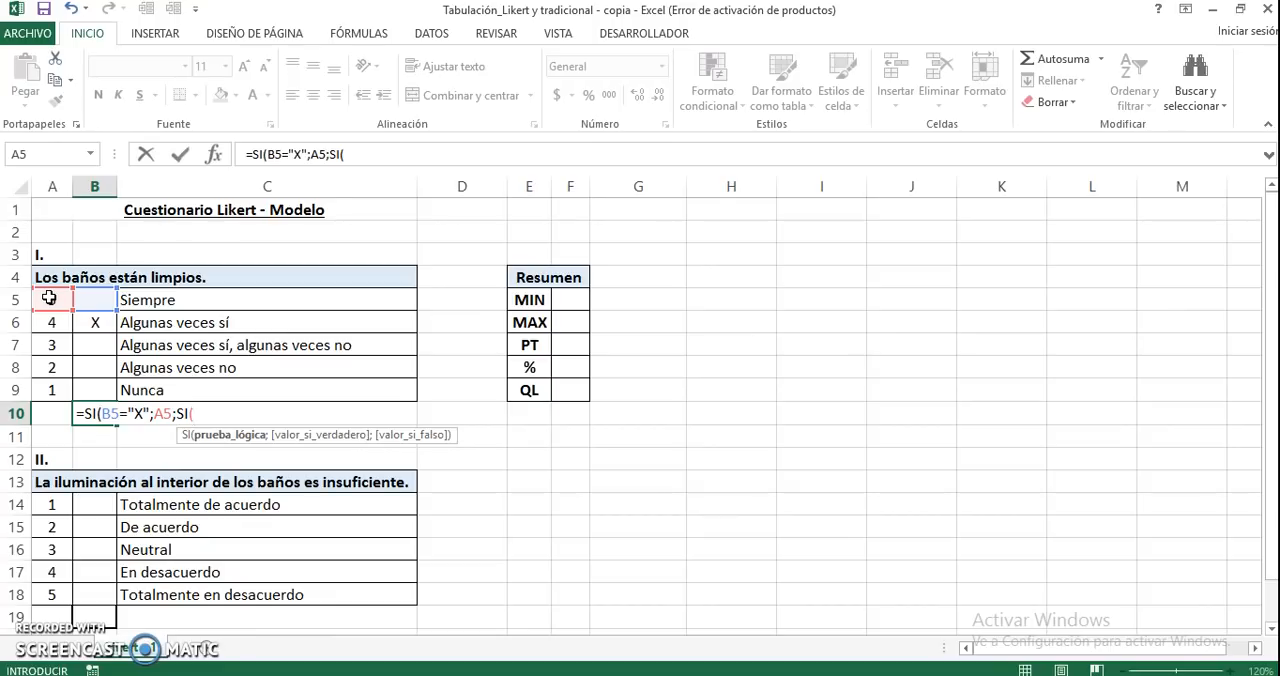
Nest a second SI in the B10 formula that returns A6 when B6 equals "X"
left_click(92, 326)
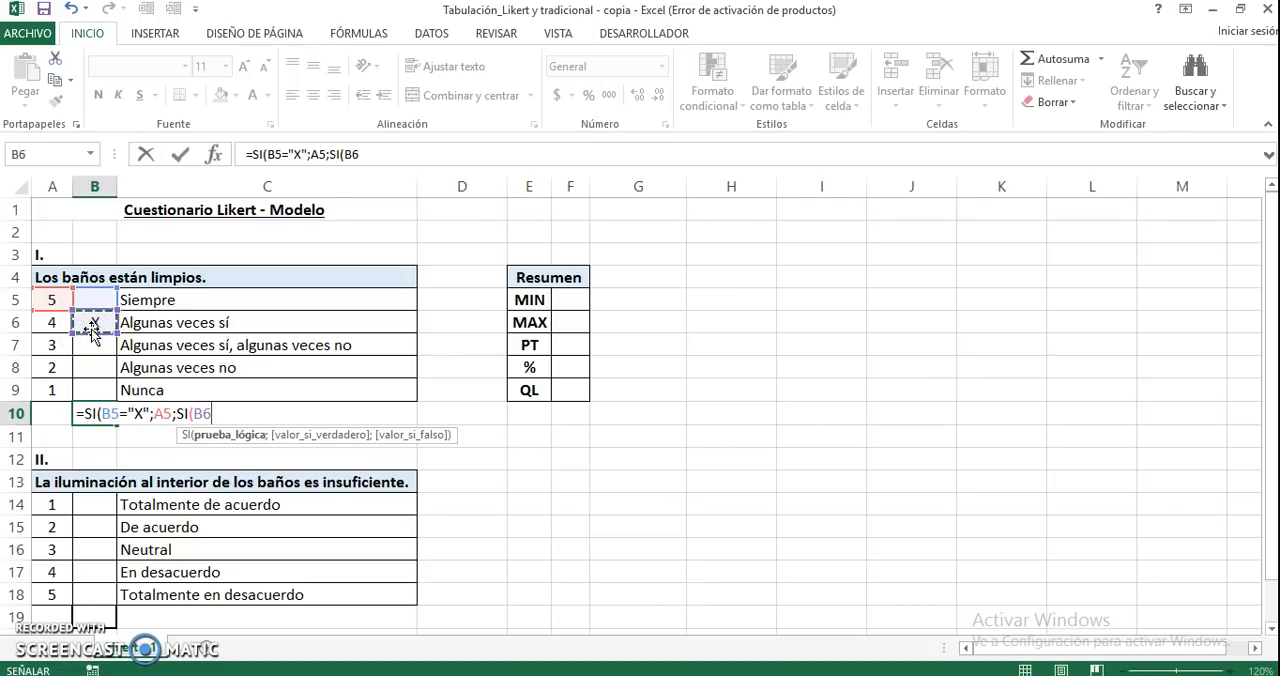
type("=\"X\";")
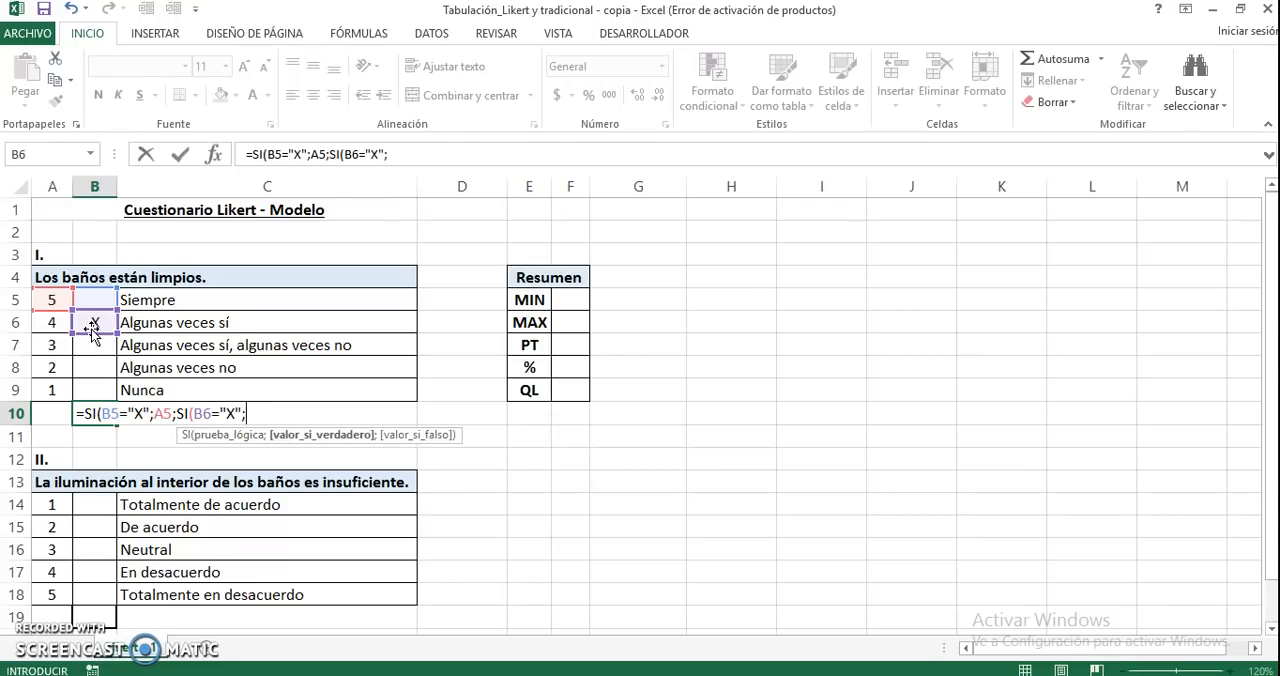
left_click(40, 320)
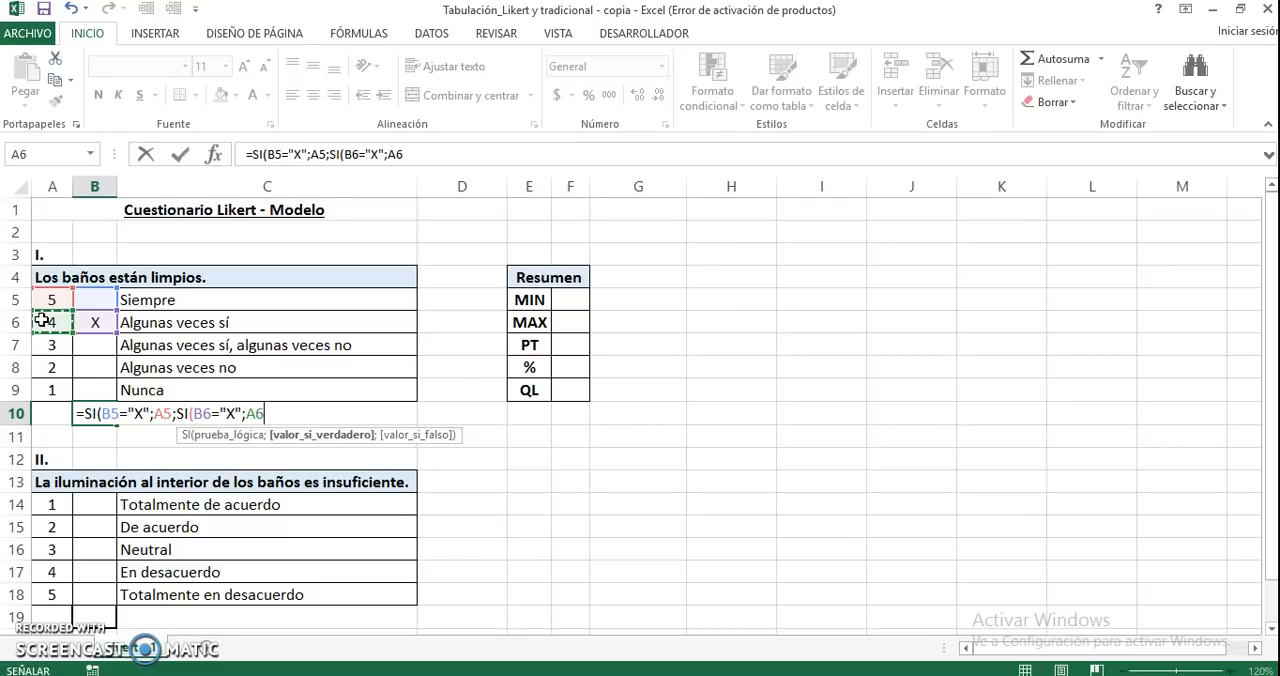
Nest a third SI in the B10 formula that returns A7 when B7 equals "X"
type(";SI")
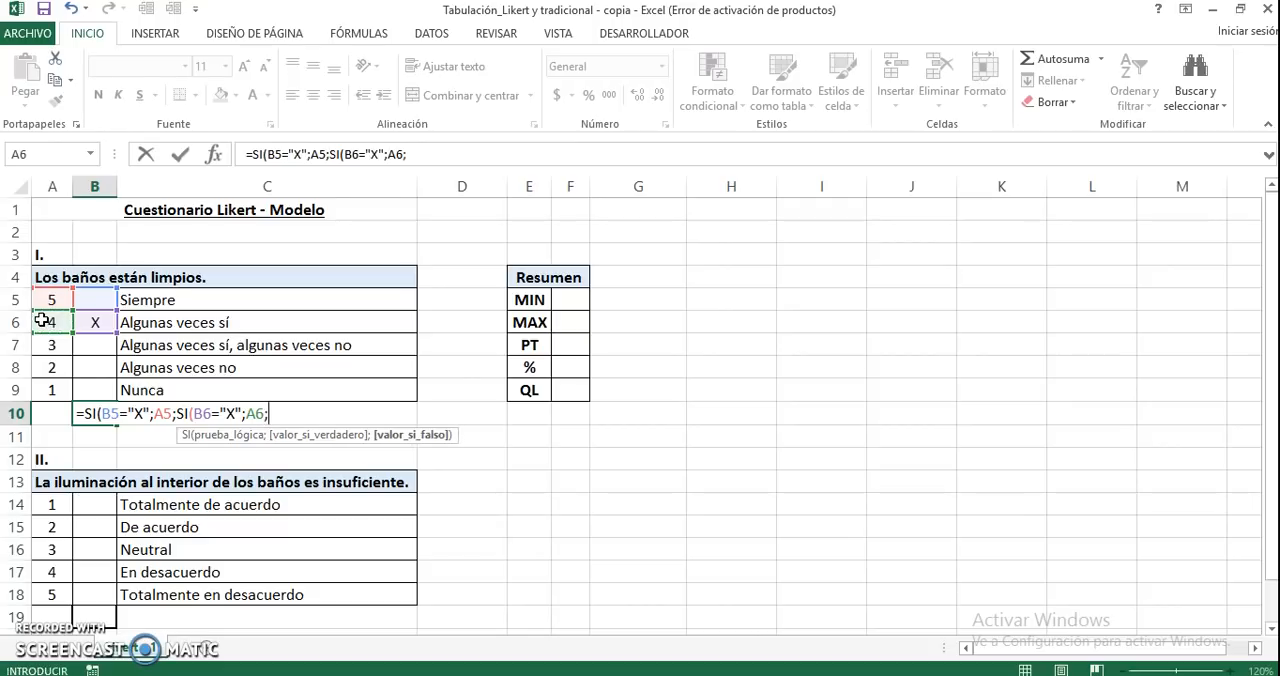
type("(")
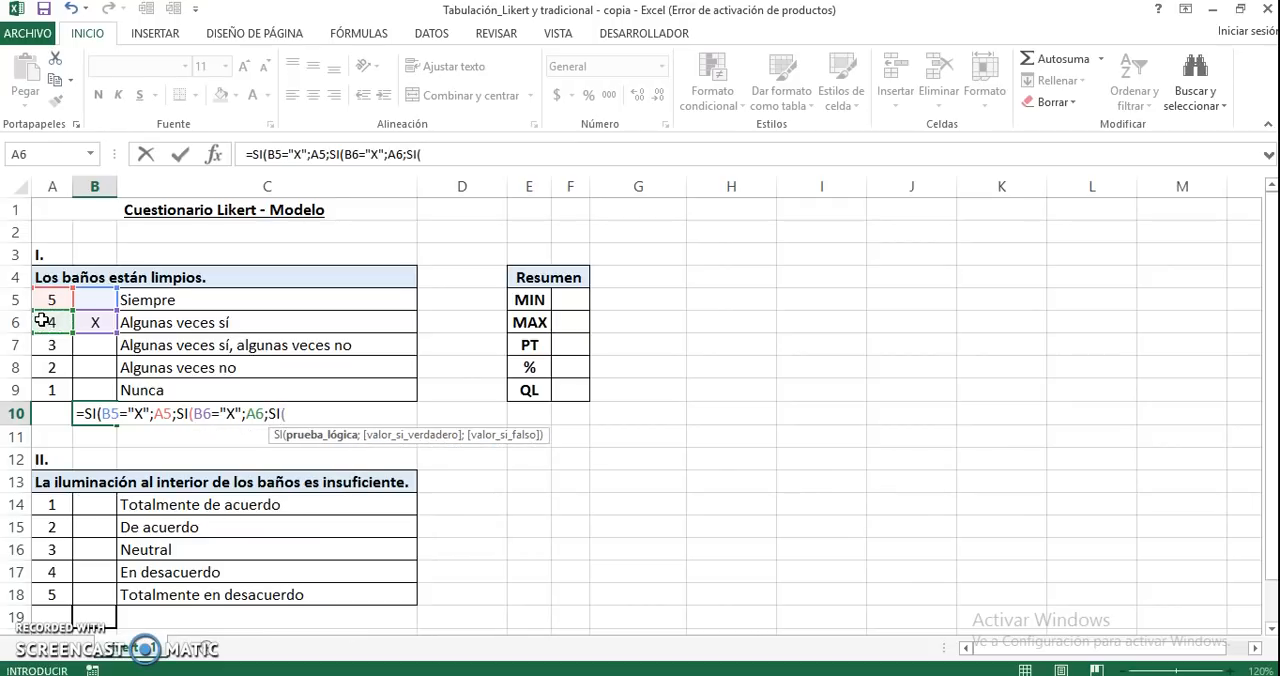
left_click(90, 340)
type("=")
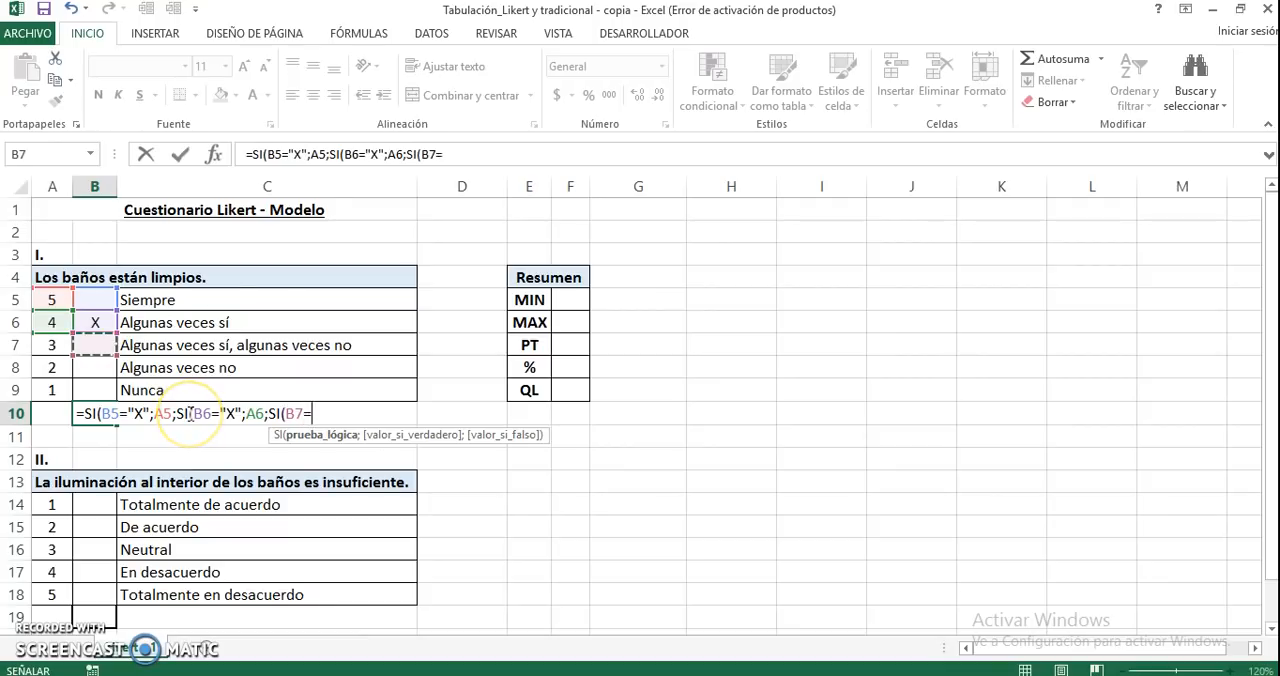
type("\"X\"")
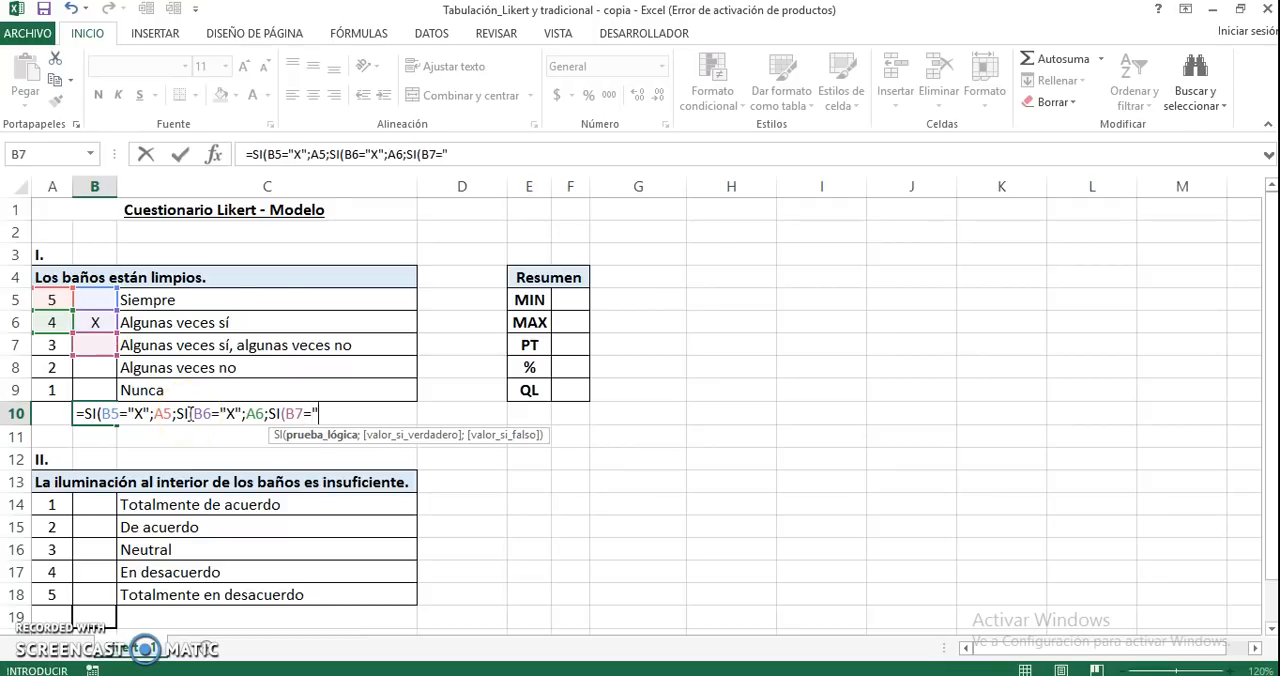
type(";")
left_click(54, 347)
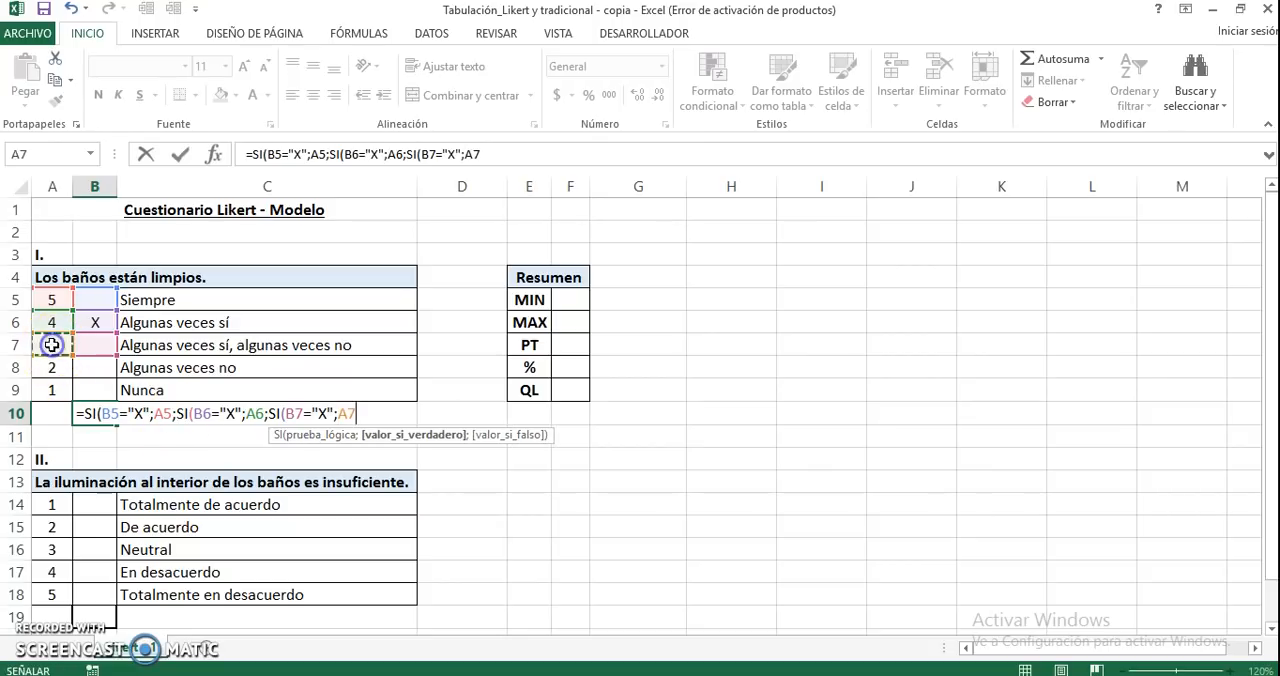
Nest a fourth SI in the B10 formula that returns A8 when B8 equals "X"
type(";SI(")
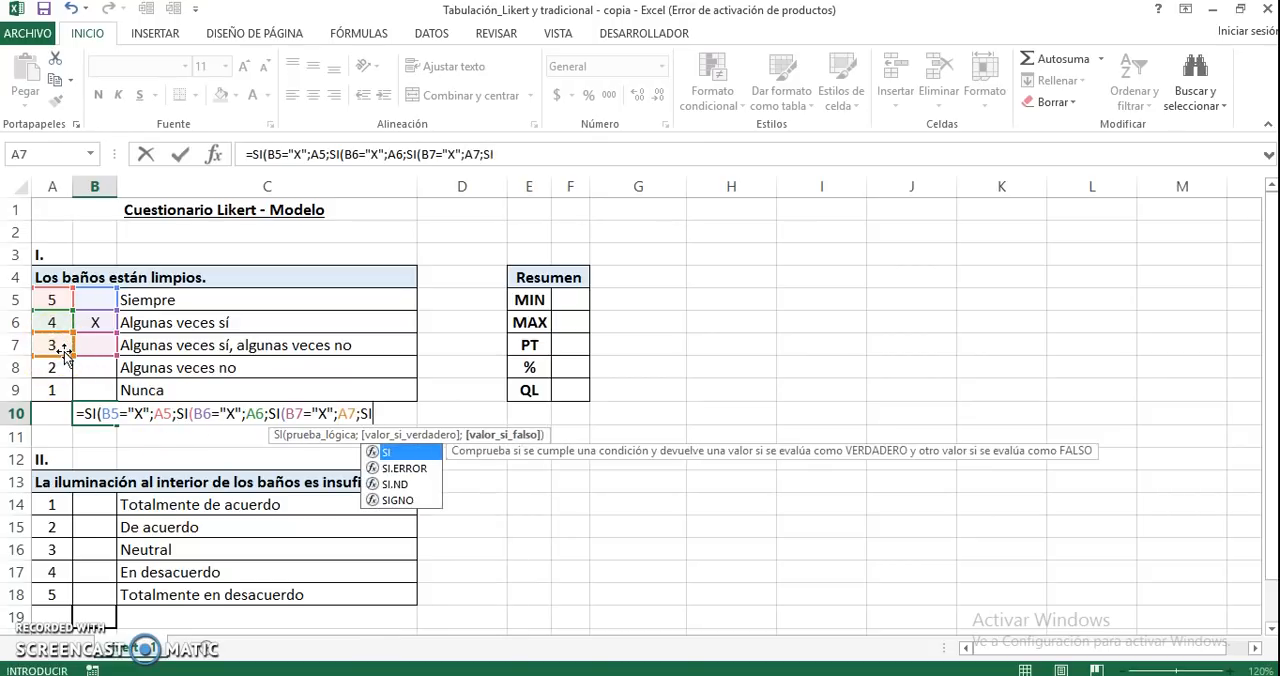
left_click(93, 367)
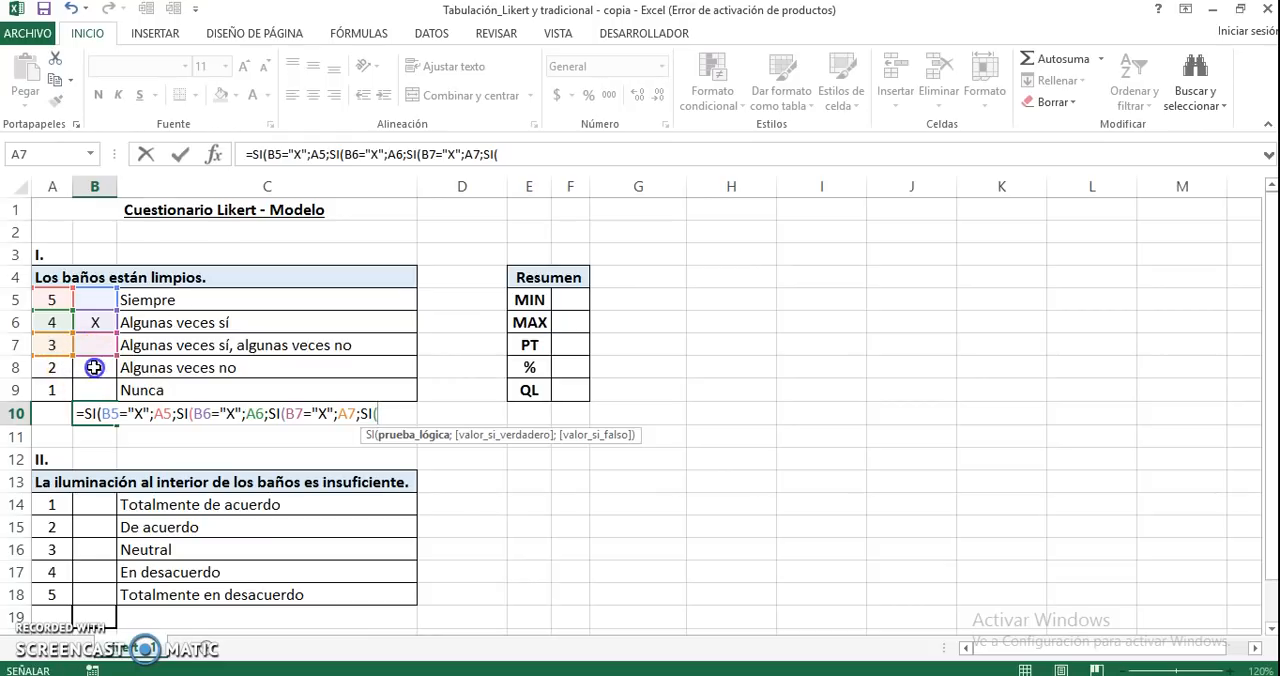
type("=\"X\";")
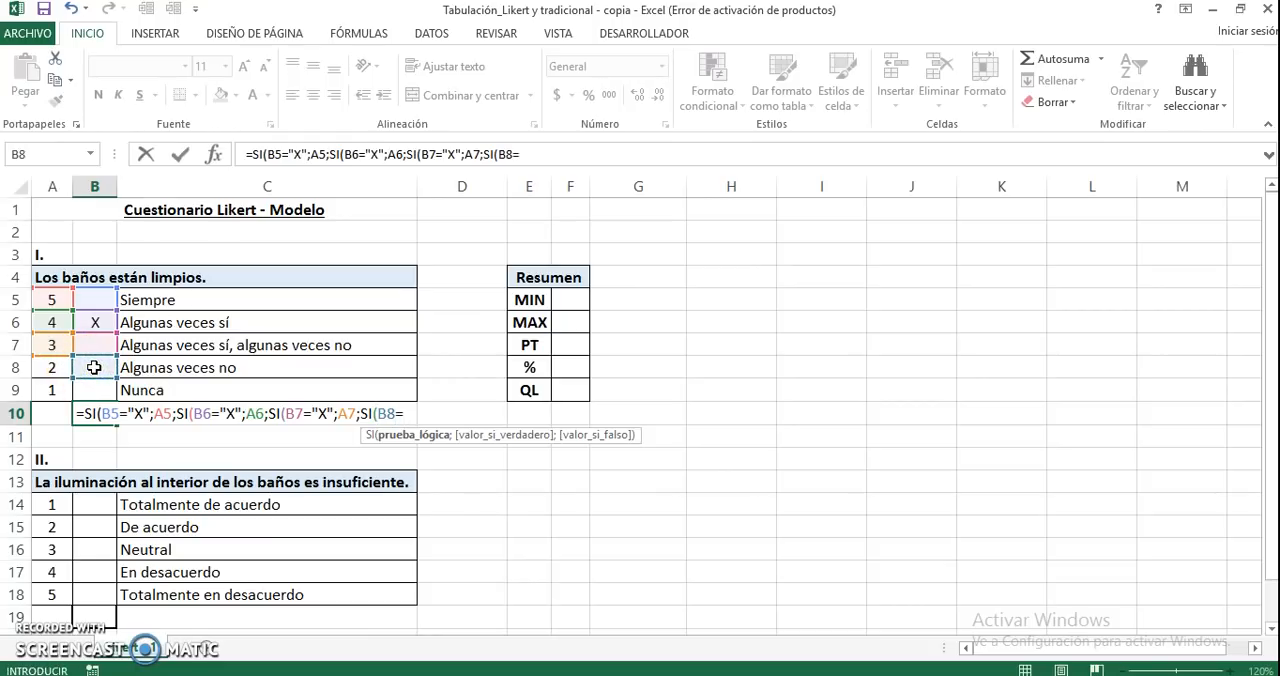
left_click(55, 367)
Nest a fifth SI in the B10 formula that returns A9 when B9 equals "X"
type(";SI(")
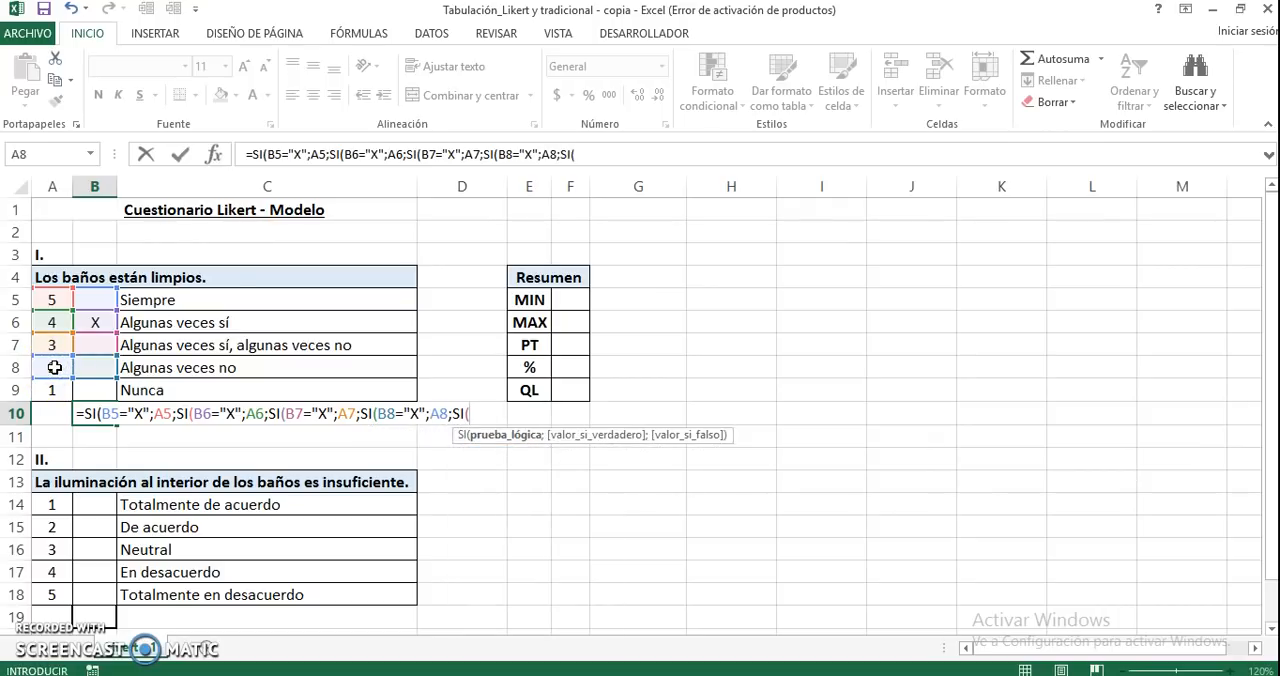
left_click(91, 388)
type("=\"X\";")
left_click(46, 390)
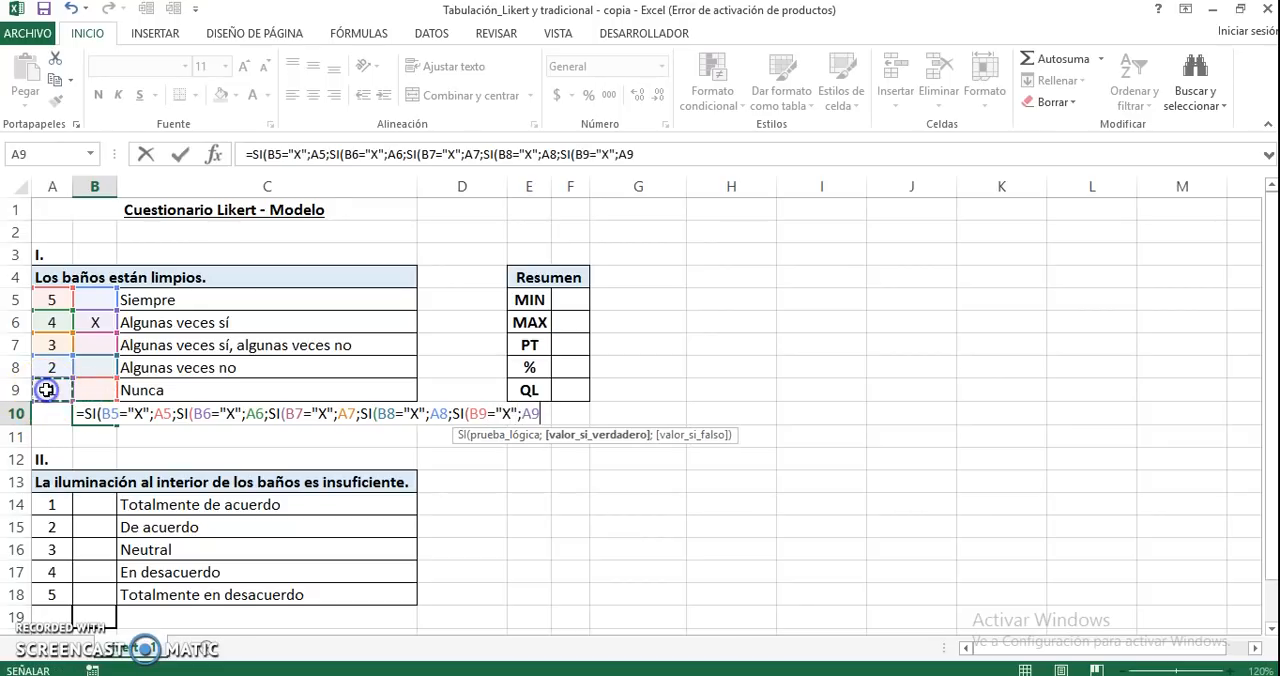
Complete the B10 formula with an empty text "" as the final false value and close all five SI functions
type(";")
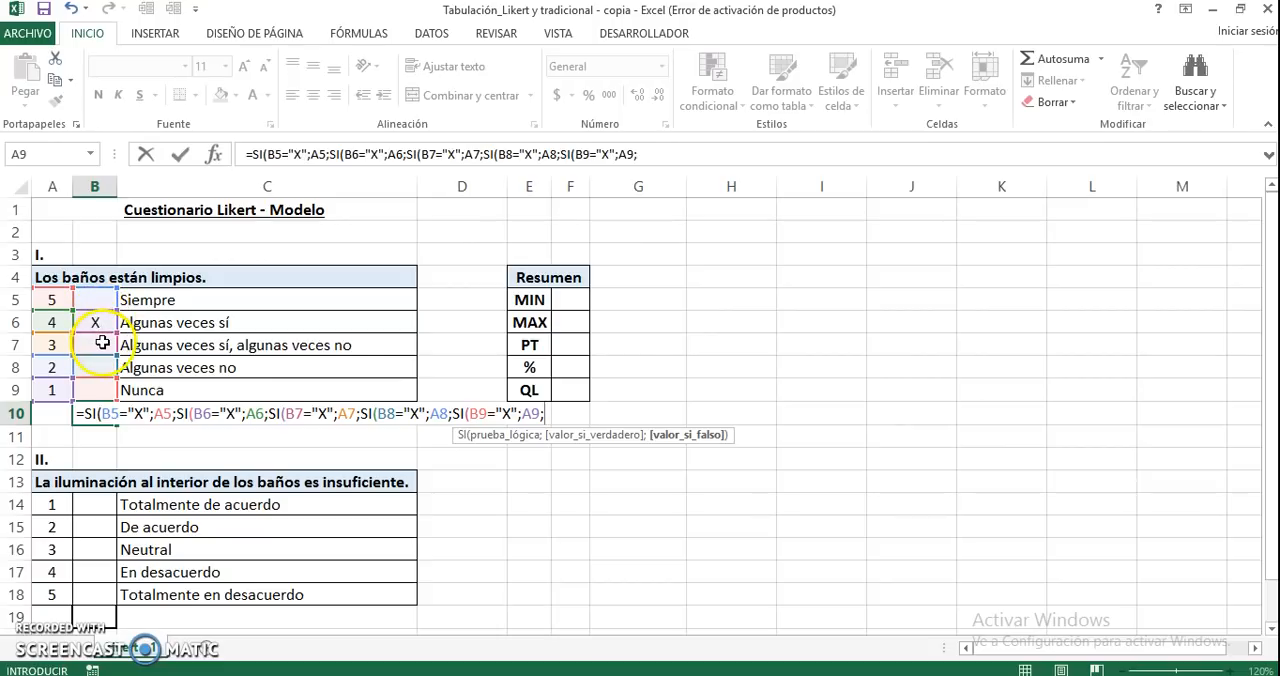
left_click(104, 421)
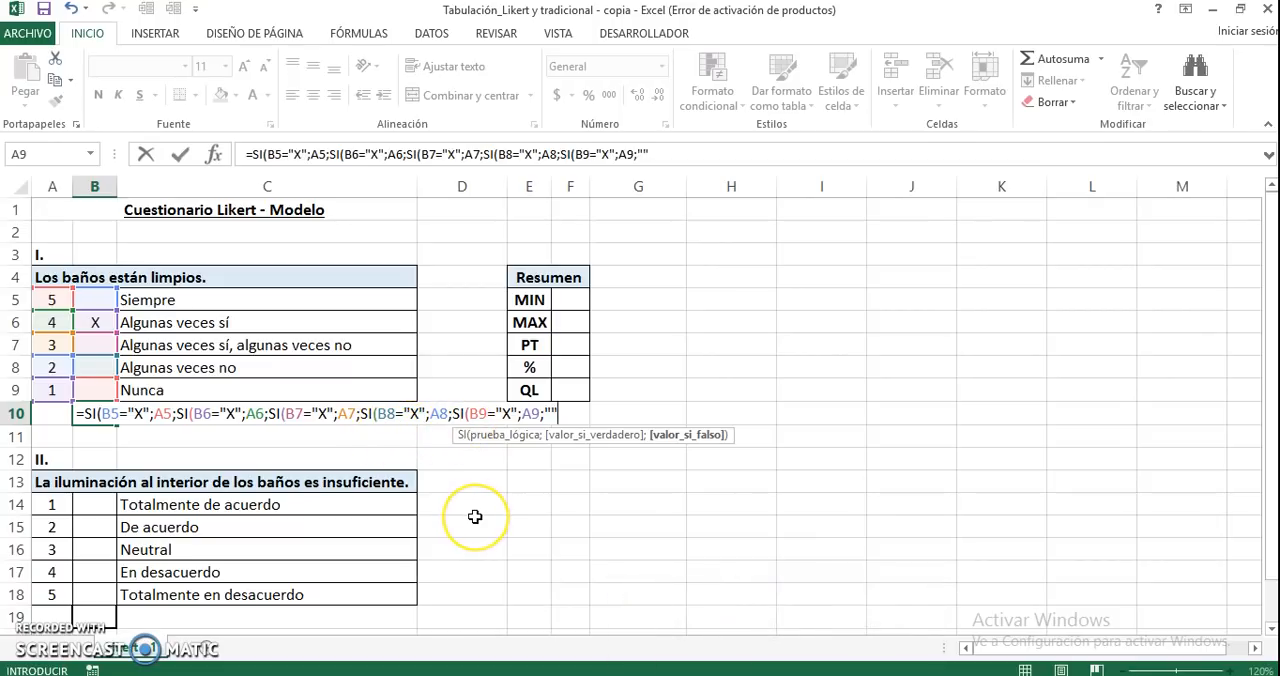
type("))))")
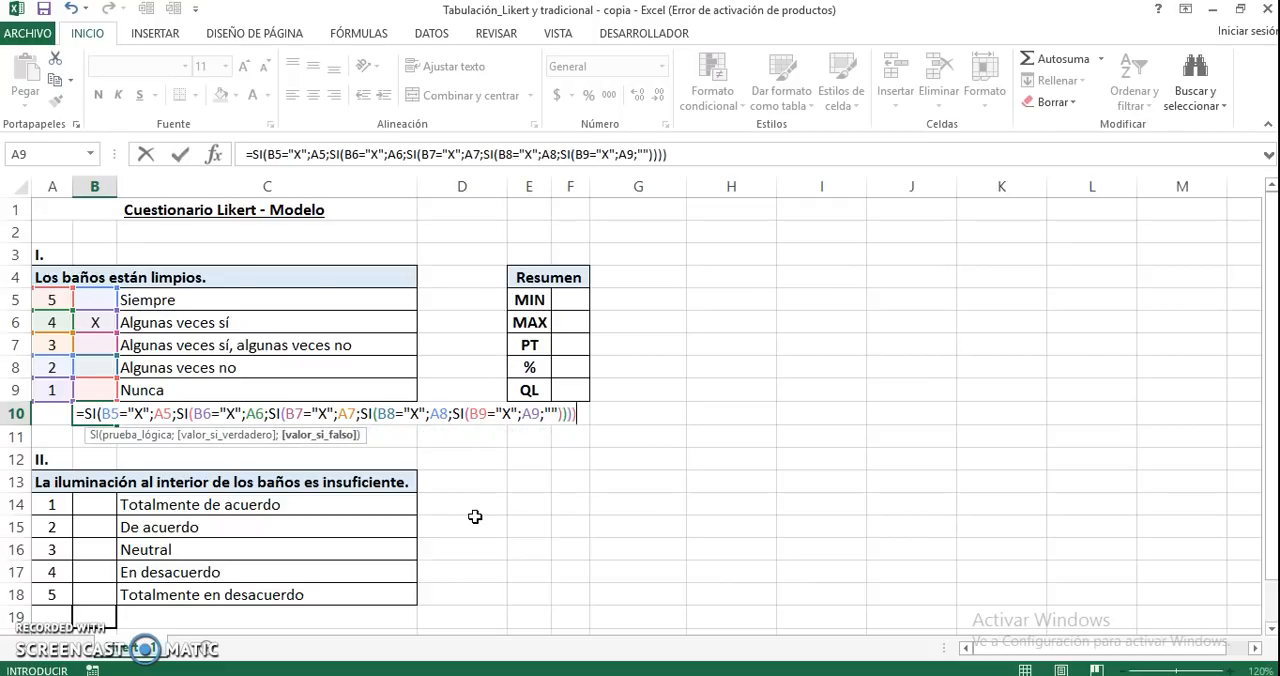
type(")")
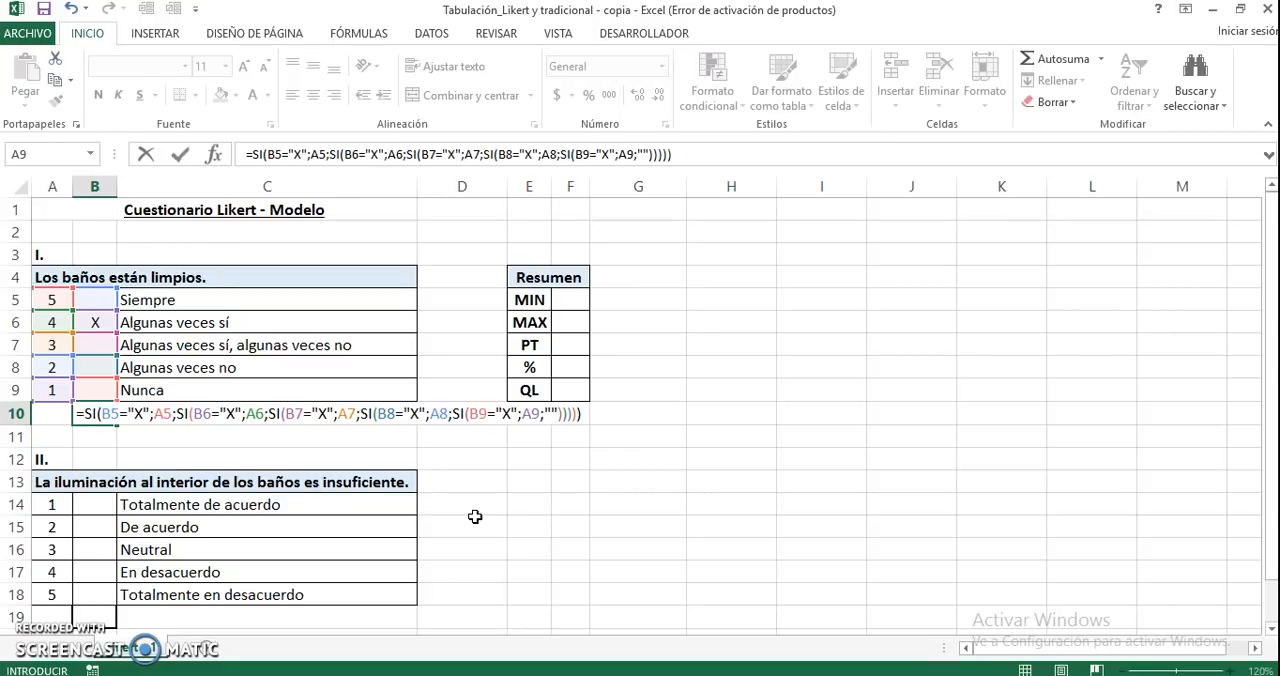
key("Return")
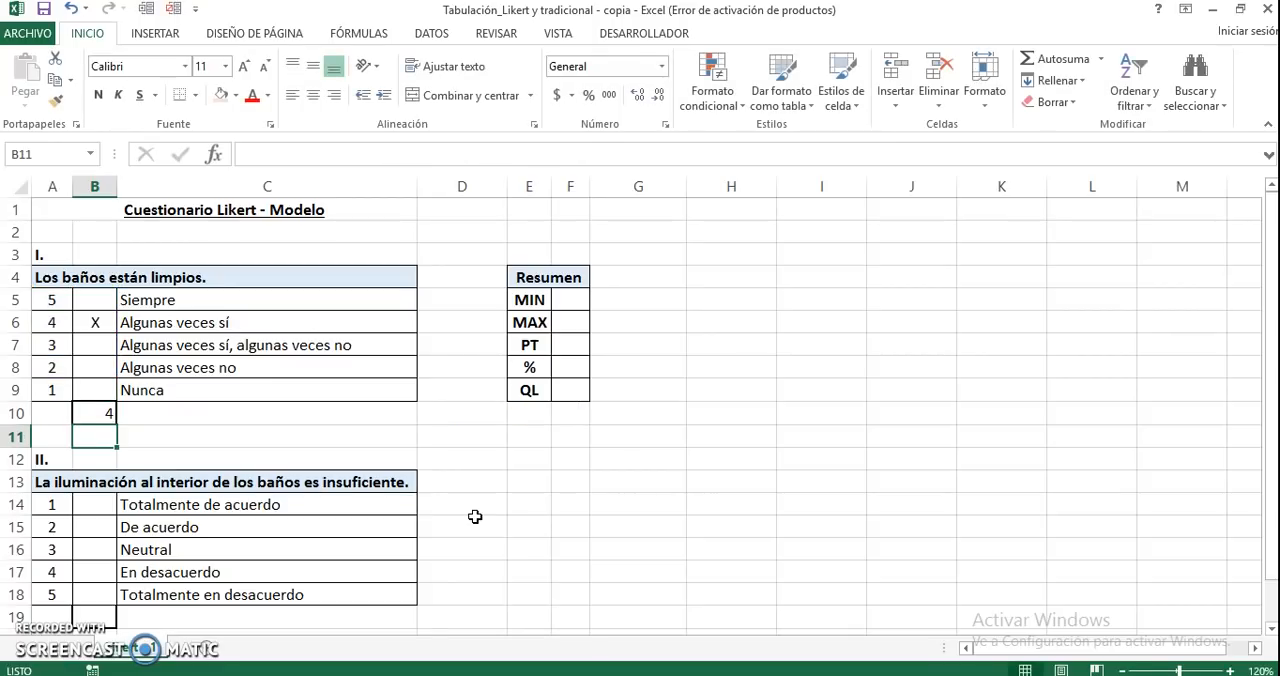
key("Up")
left_click(106, 413)
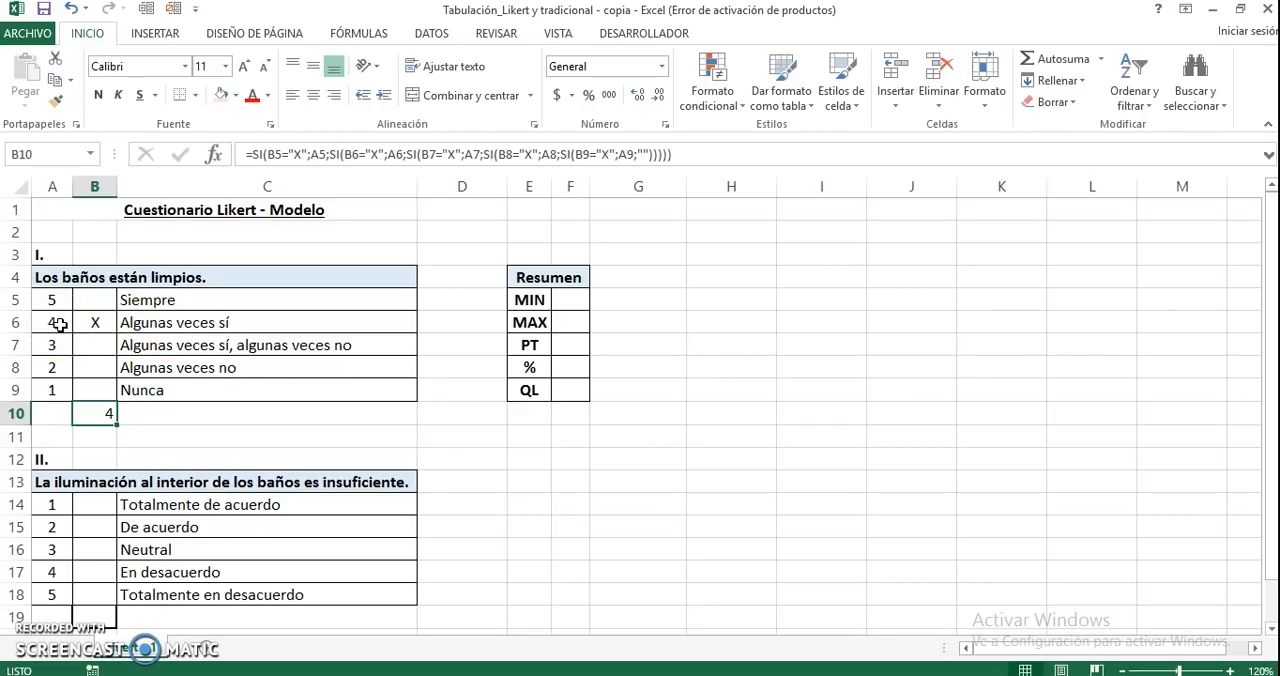
Move the X mark of question I from Algunas veces sí in B6 to Nunca in B9
left_click(92, 325)
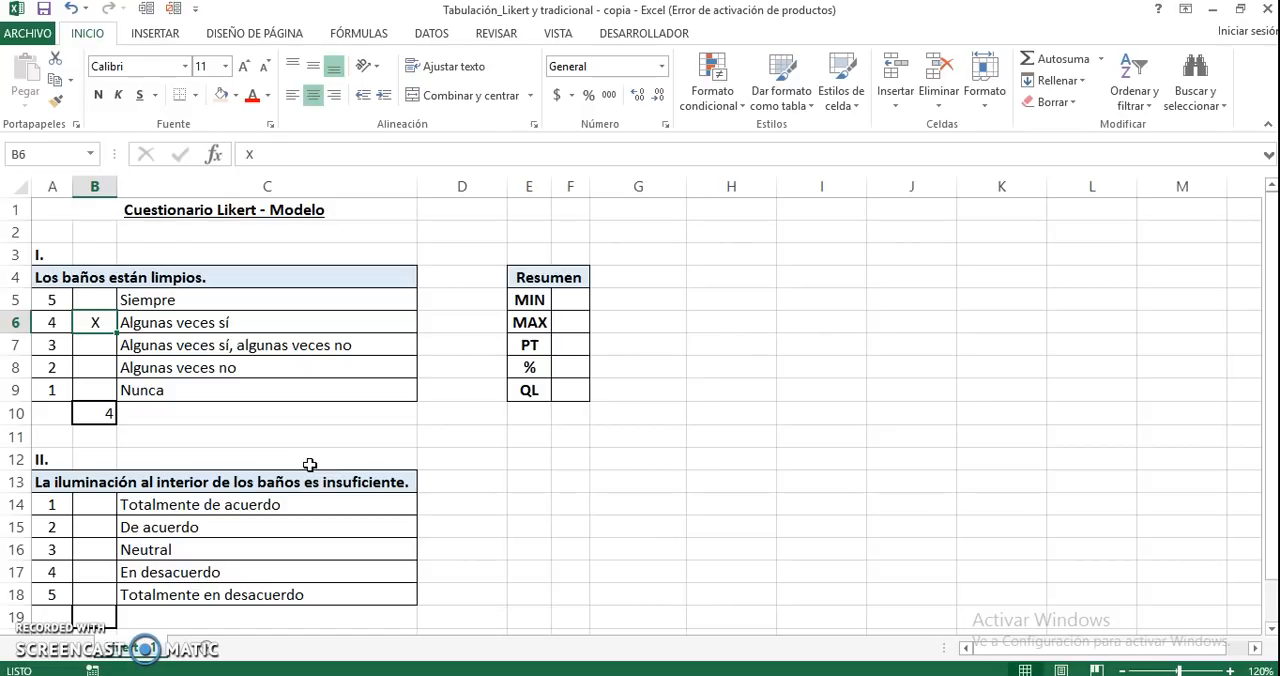
key("Delete")
key("Down")
key("Down")
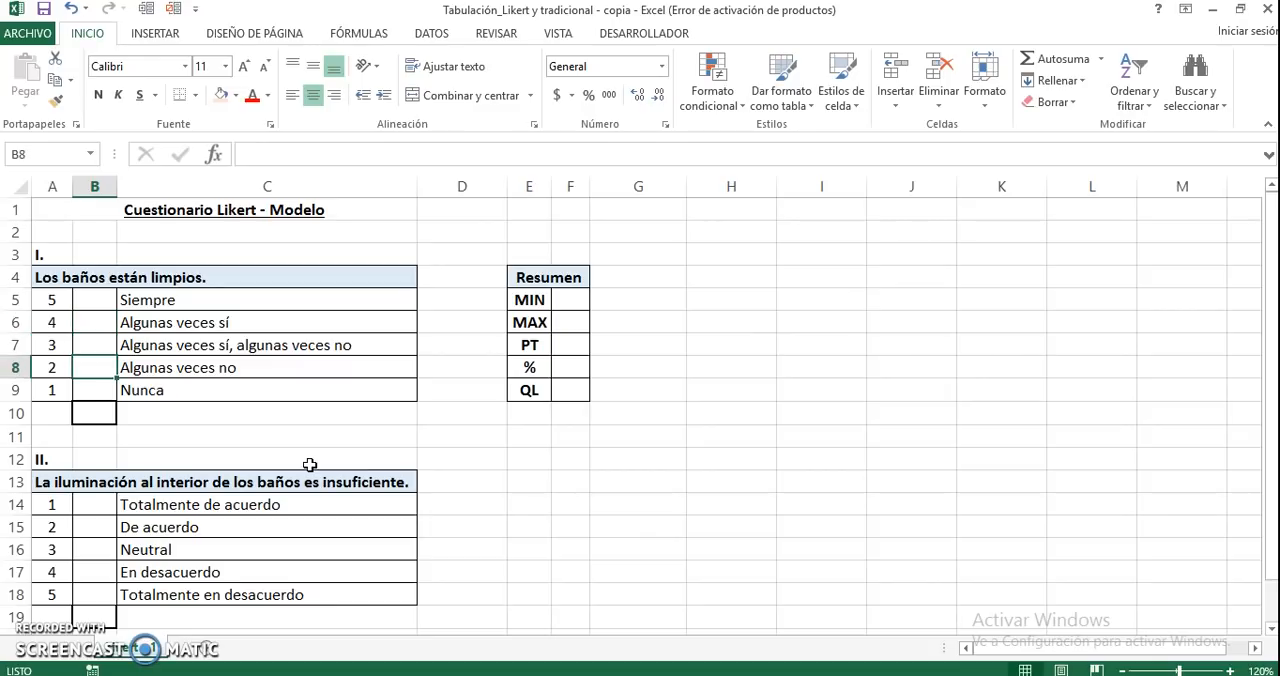
key("Down")
type("X")
key("Return")
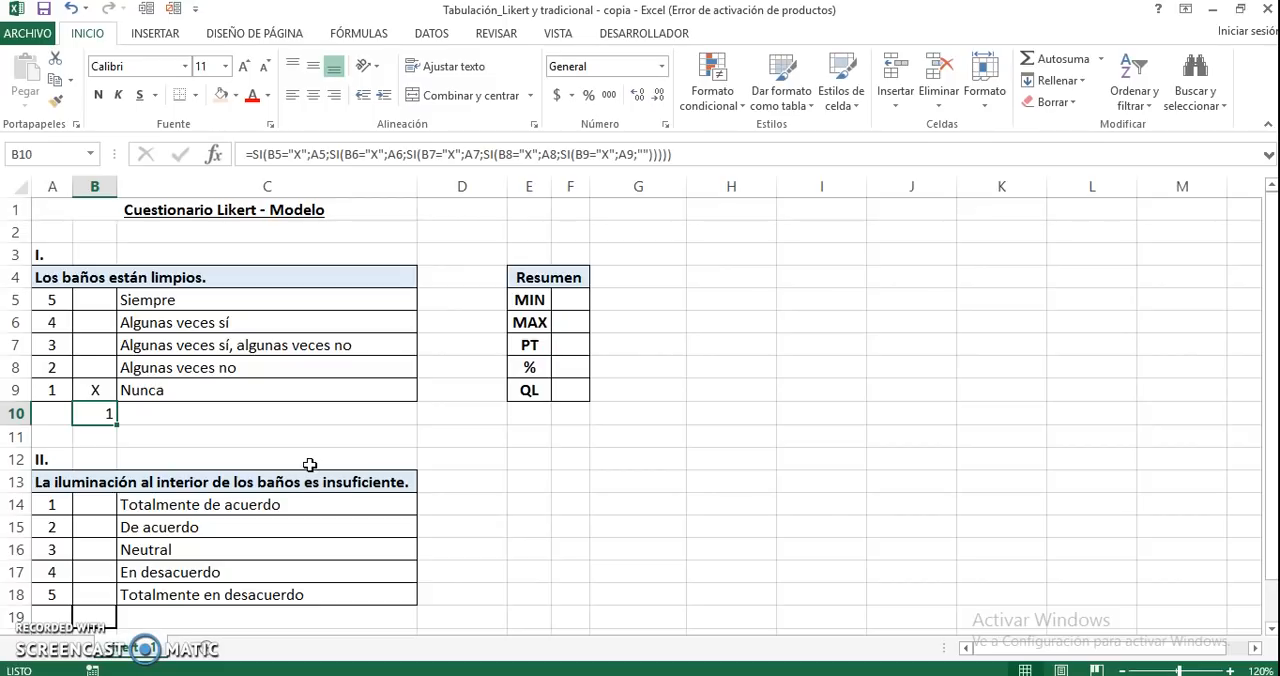
Copy the nested SI formula from B10 to B19 for question II and check its cell references
key("ctrl+c")
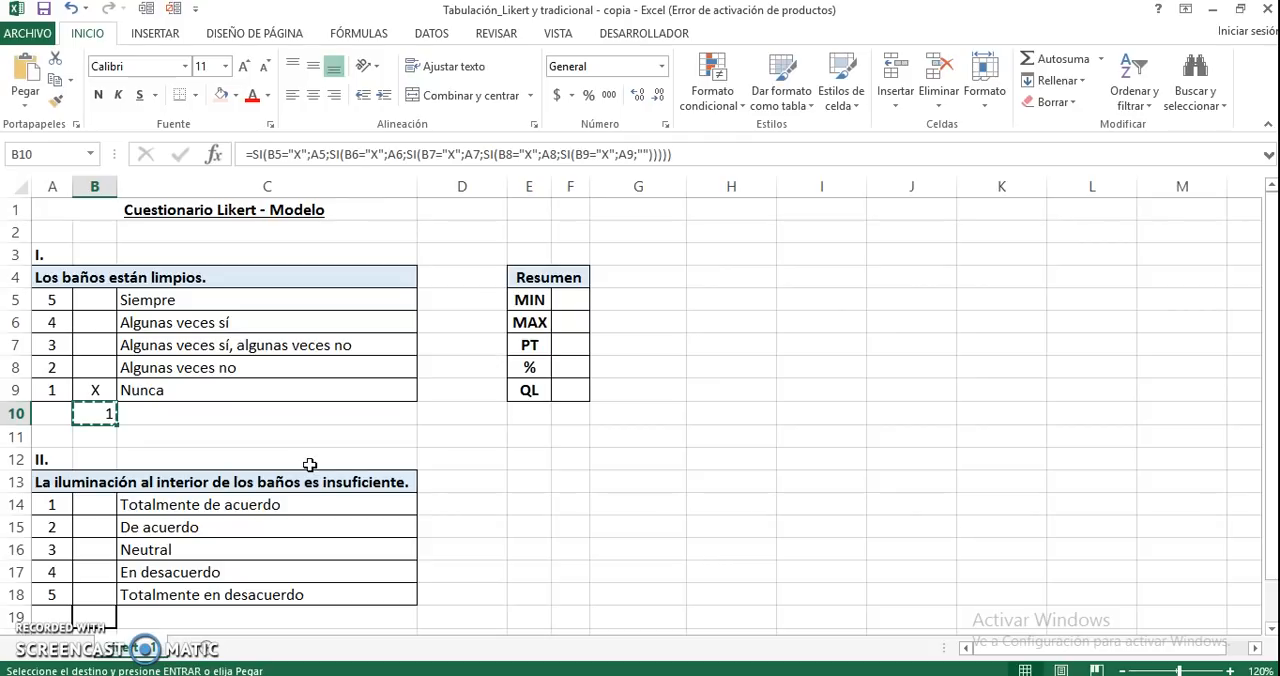
left_click(97, 616)
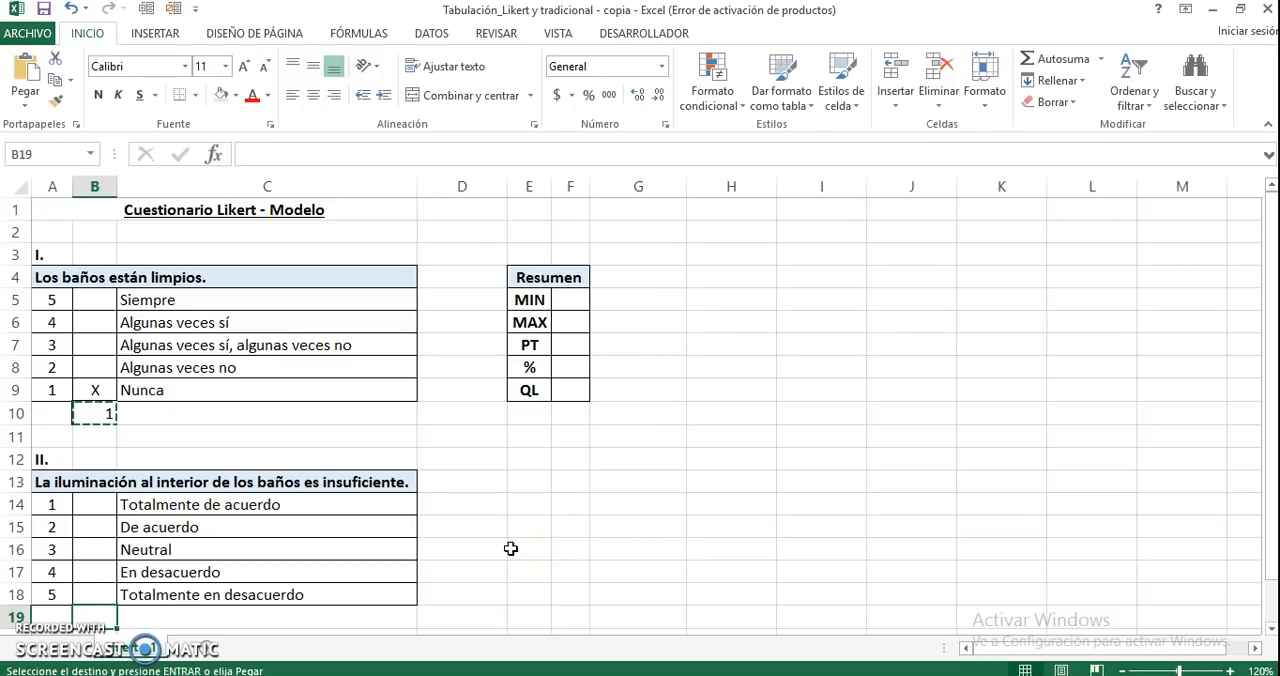
key("Return")
scroll(400, 557, "down", 1)
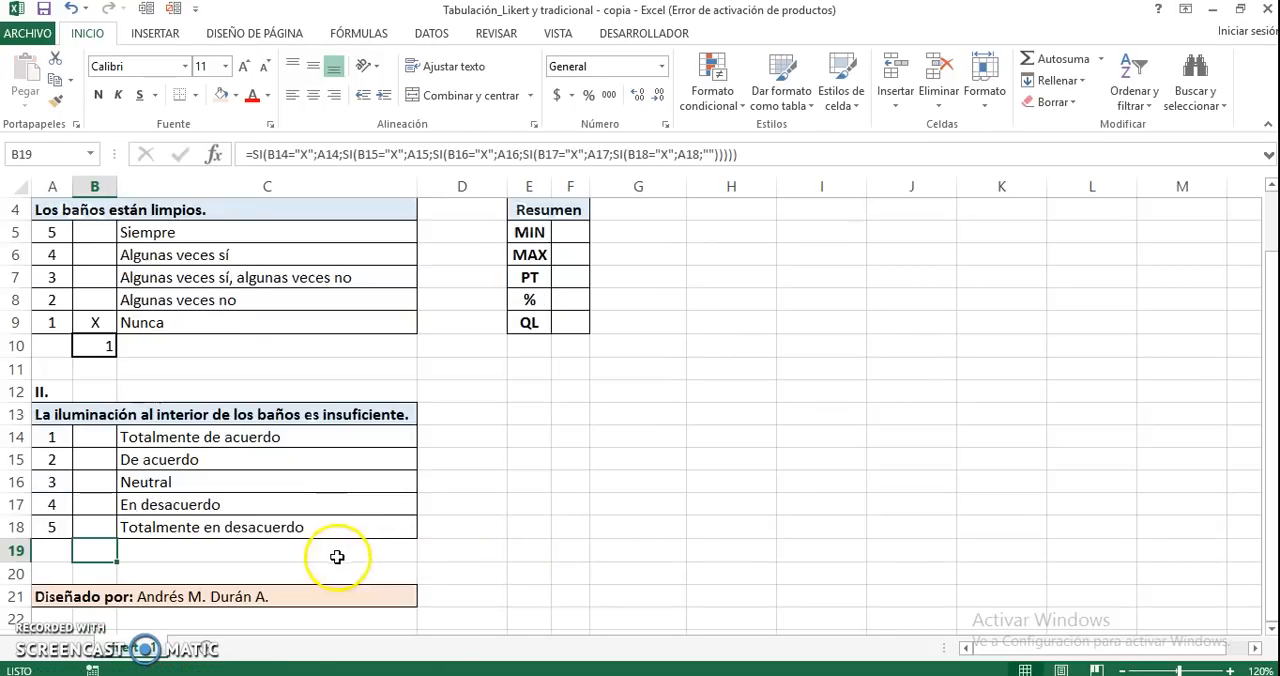
key("F2")
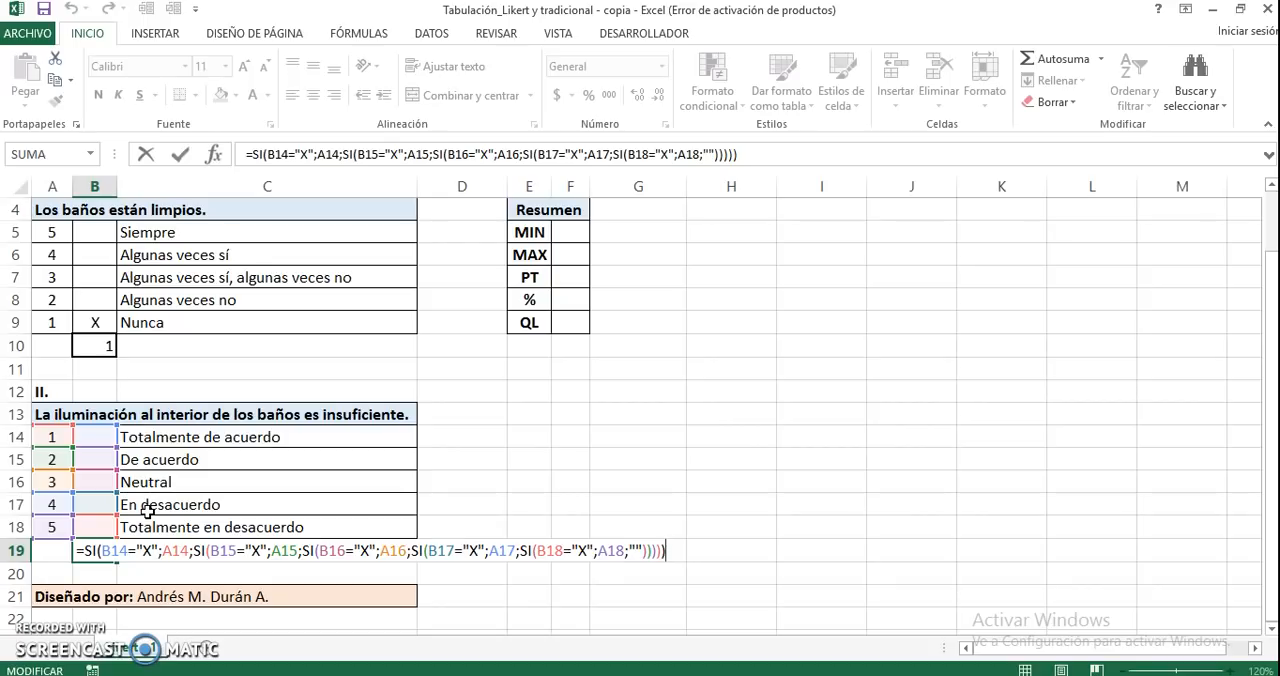
key("Escape")
Mark the answer De acuerdo of question II with an X in B15
left_click(97, 464)
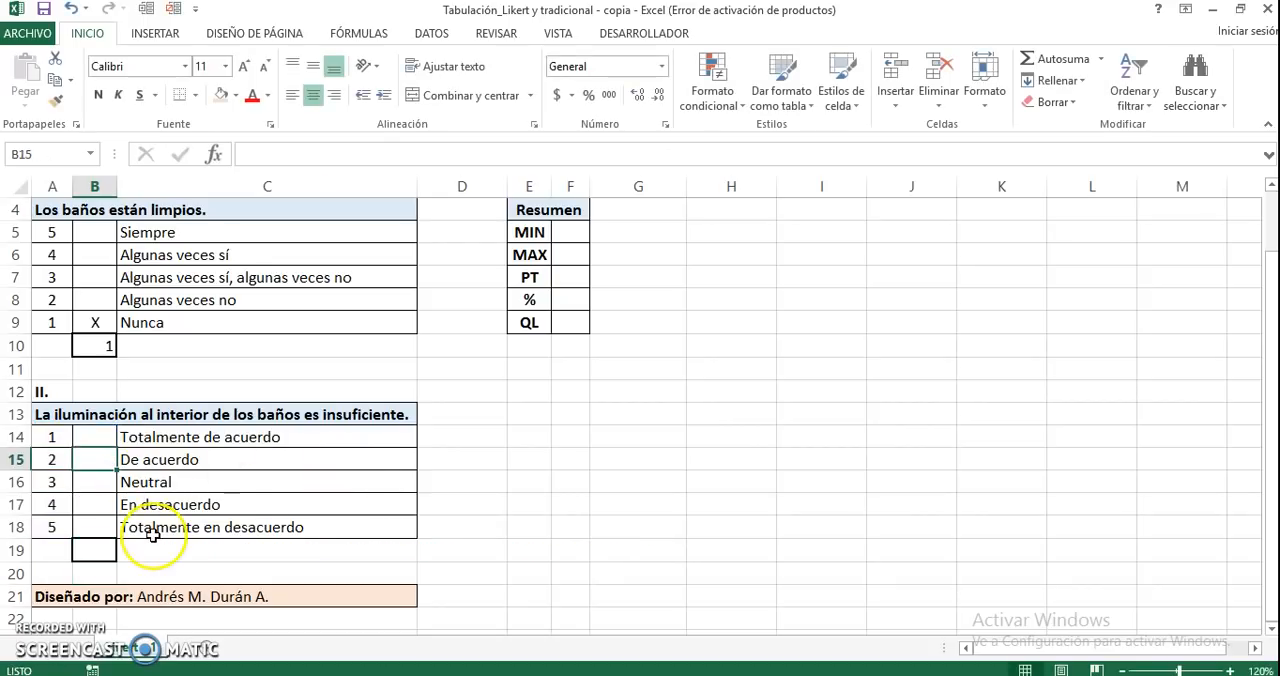
type("X")
key("Return")
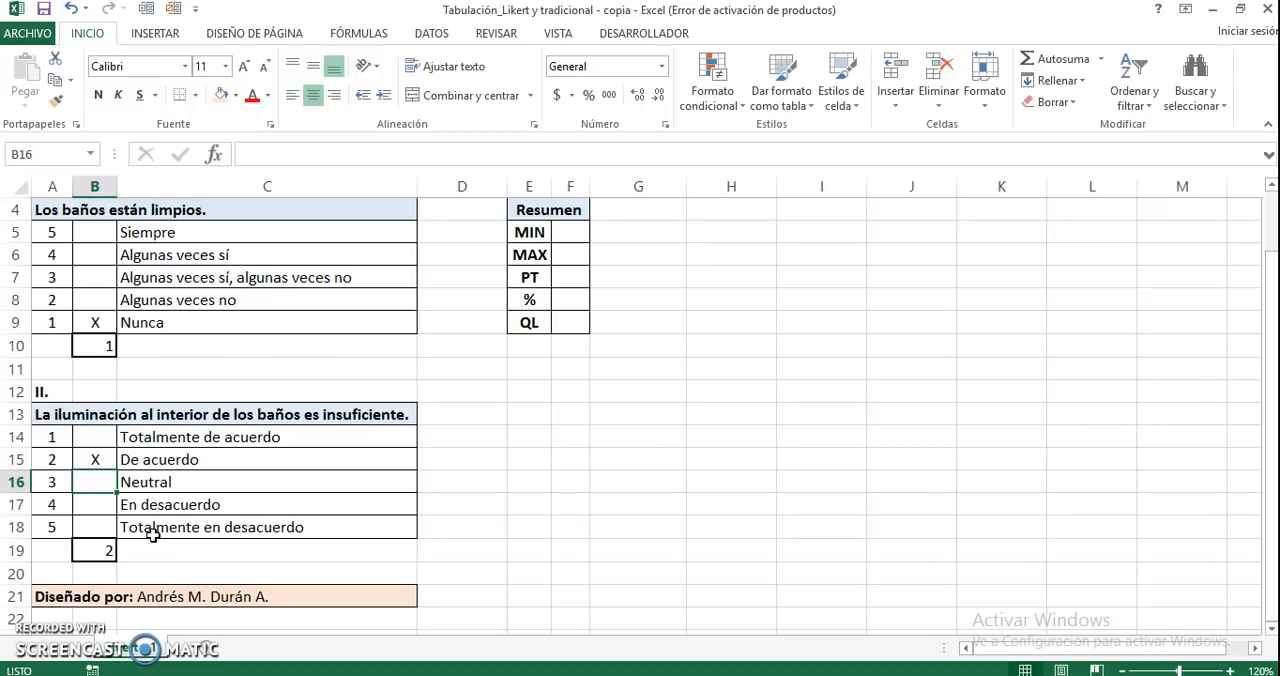
scroll(598, 310, "up", 1)
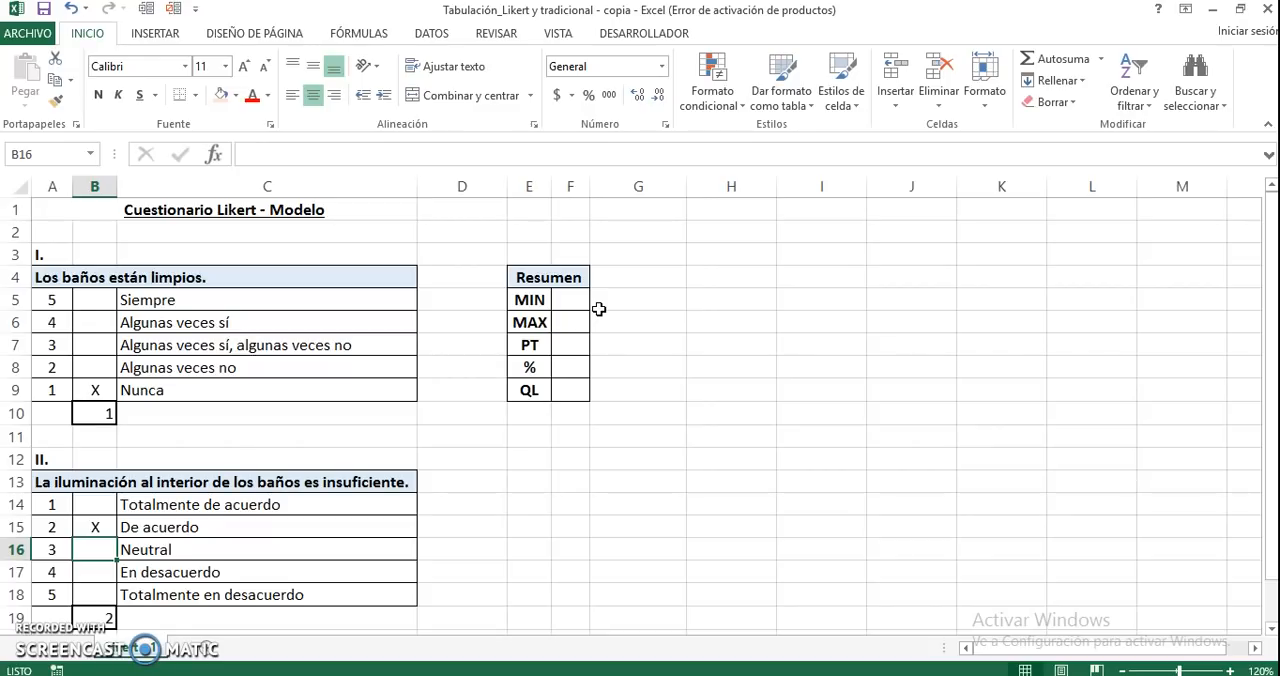
left_click(580, 278)
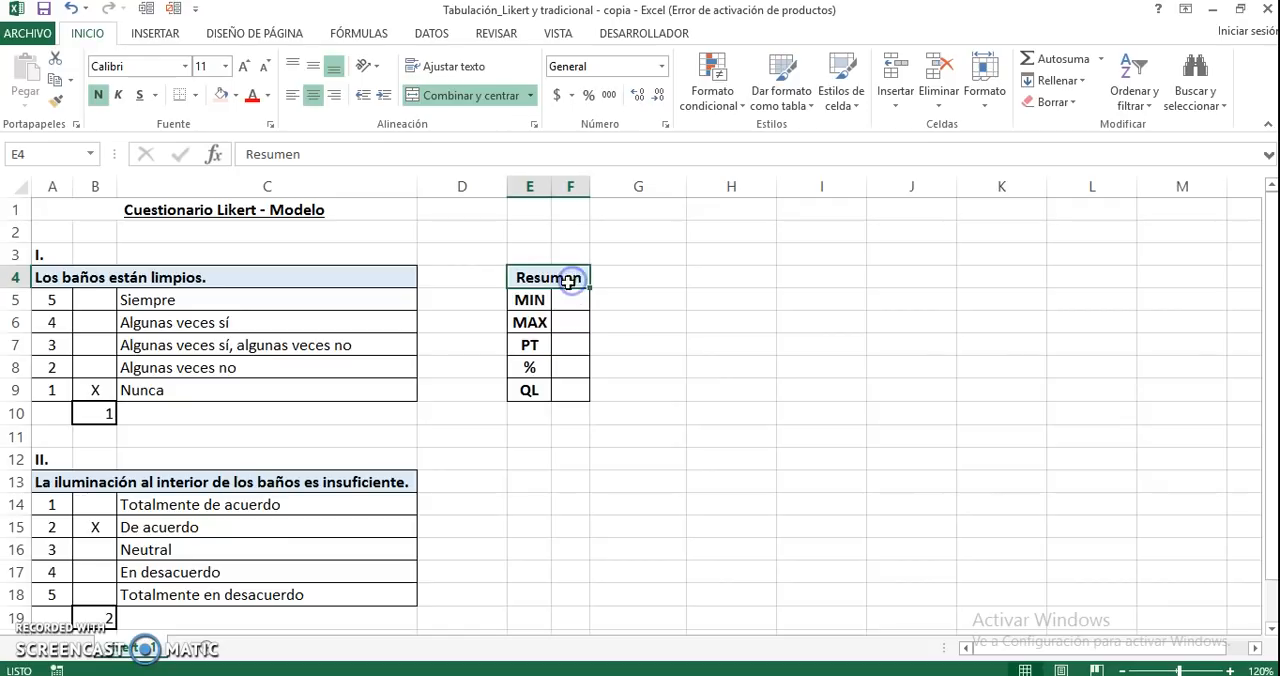
left_click_drag(534, 300, 539, 388)
left_click(566, 299)
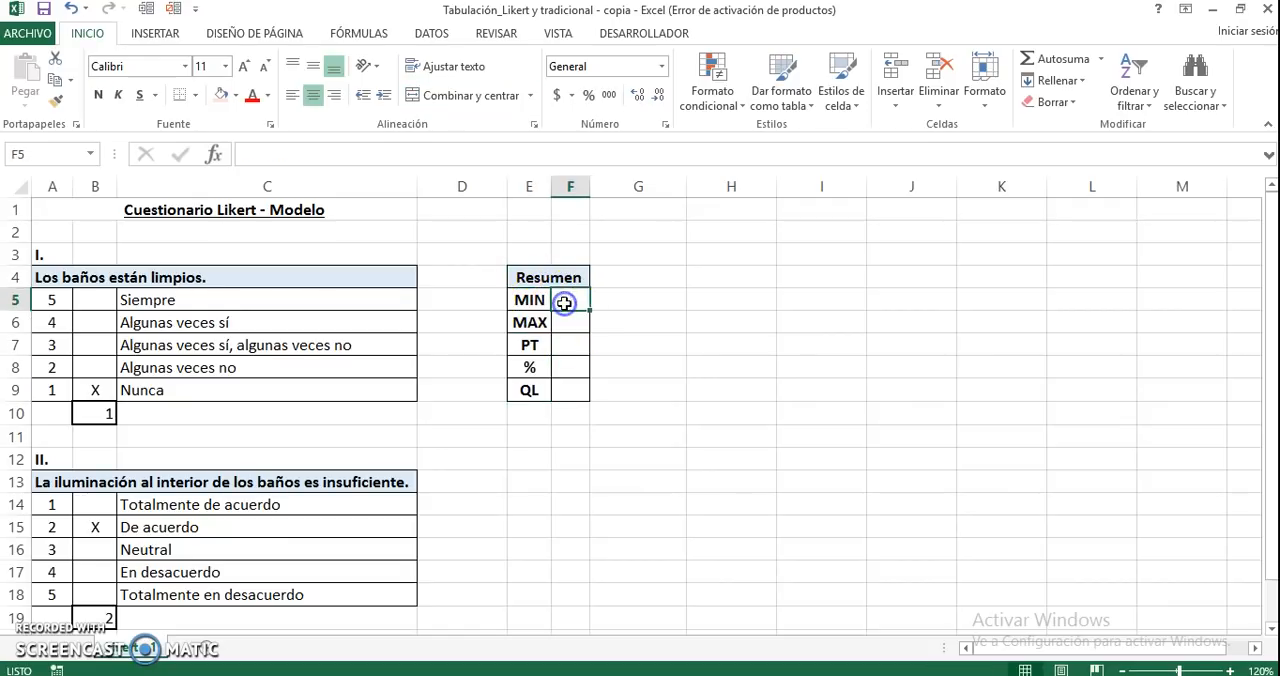
left_click_drag(571, 305, 573, 323)
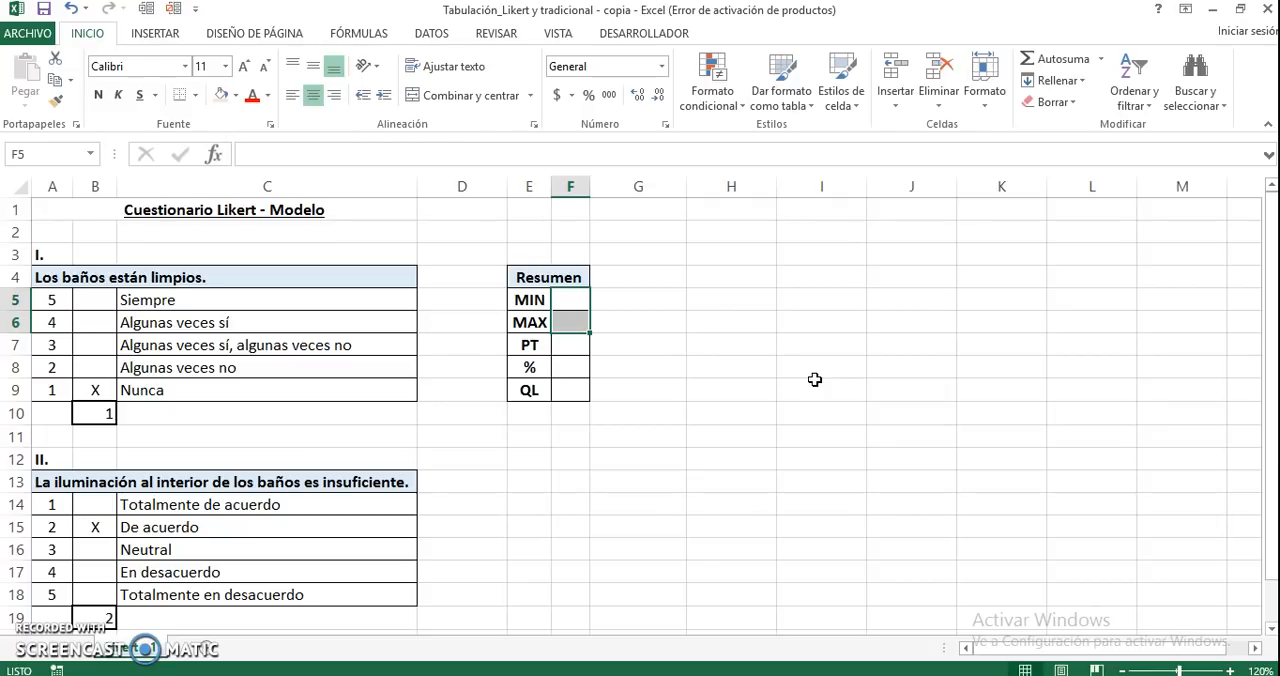
Calculate the minimum possible score in F5 of the Resumen table with the formula =MIN(A5:A9)*2
left_click(572, 298)
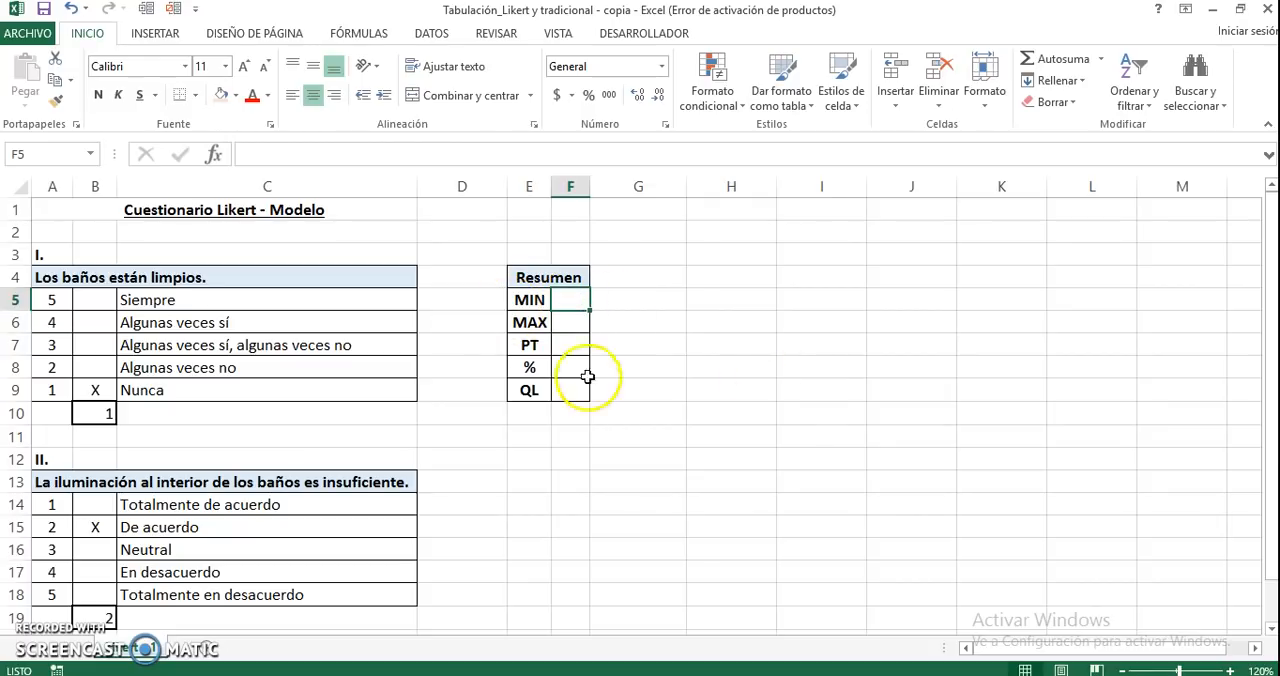
type("=")
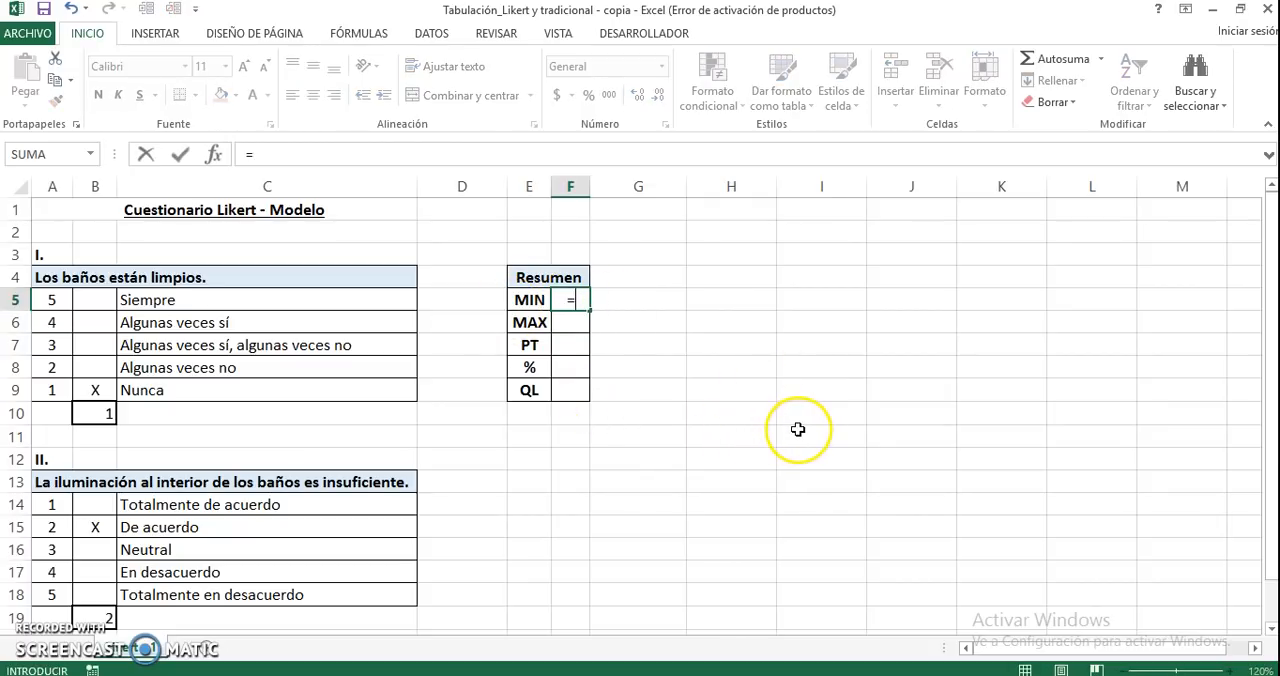
type("M")
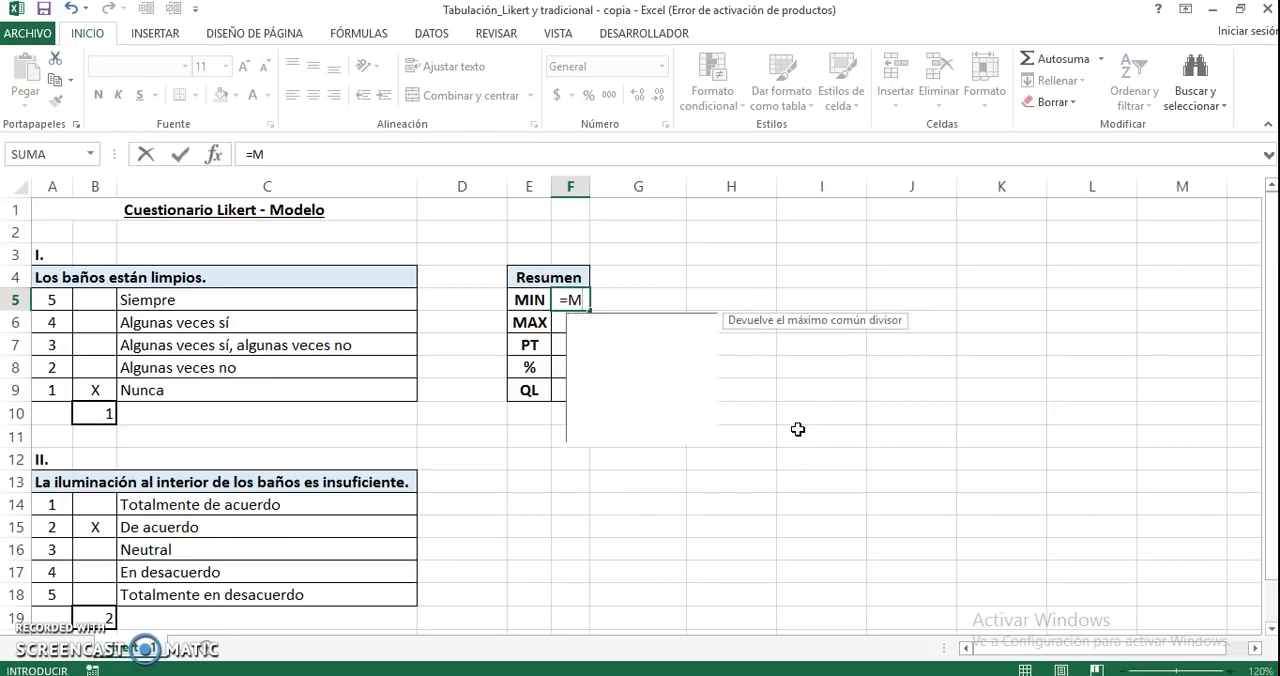
type("IN")
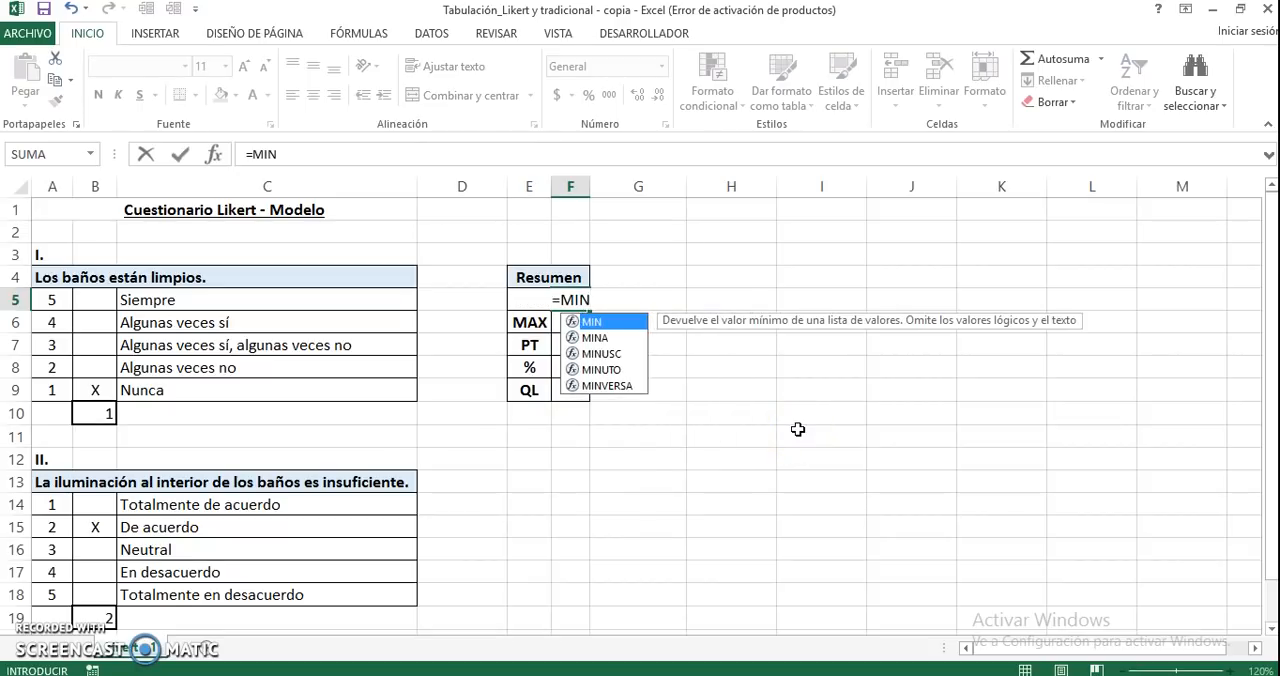
type("(")
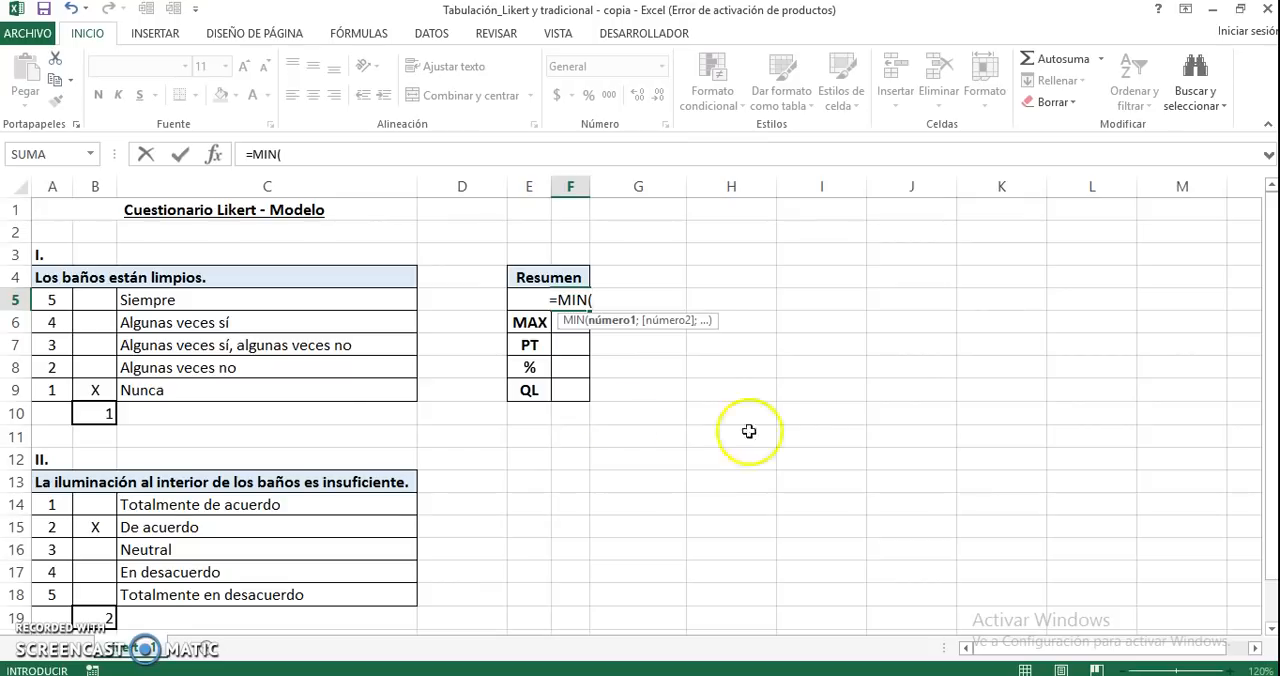
left_click_drag(52, 300, 52, 390)
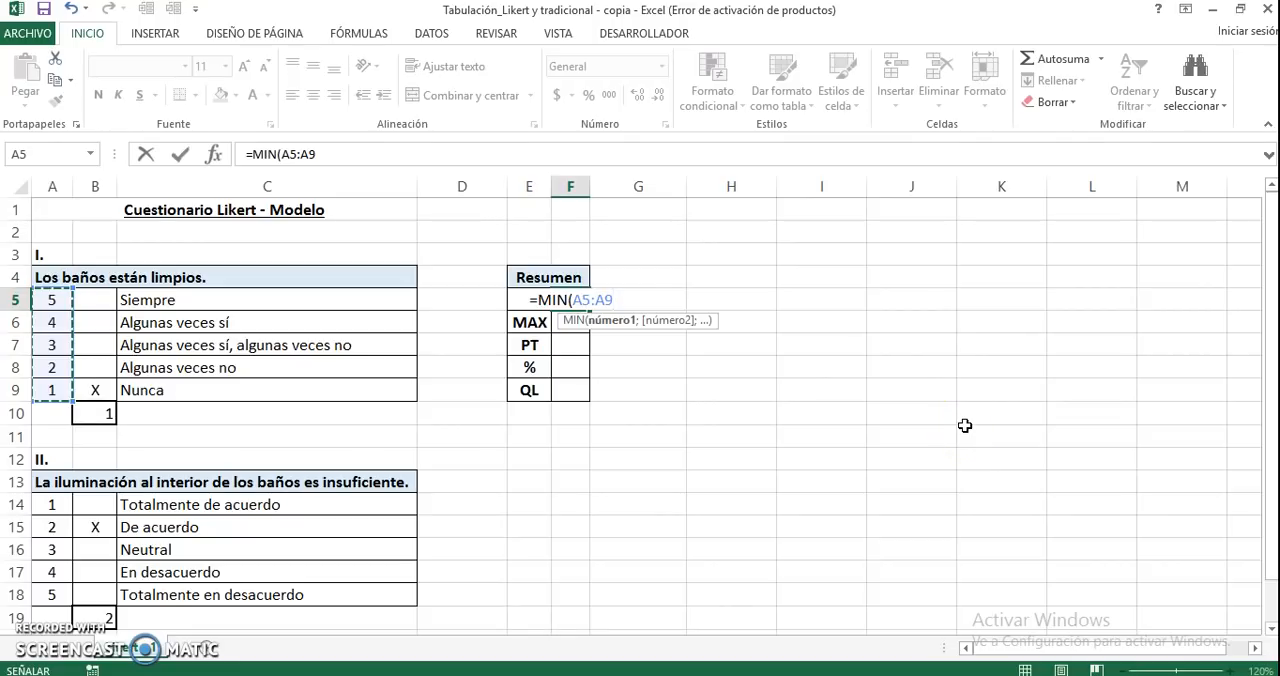
type(")")
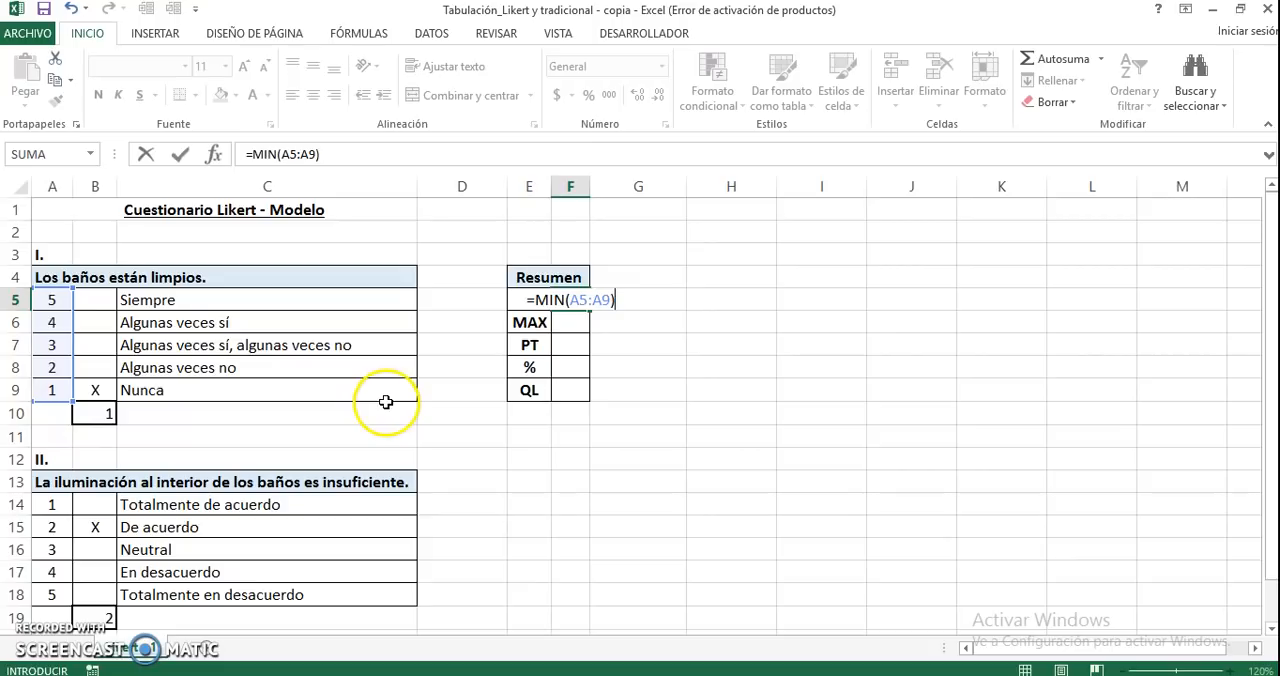
type("*")
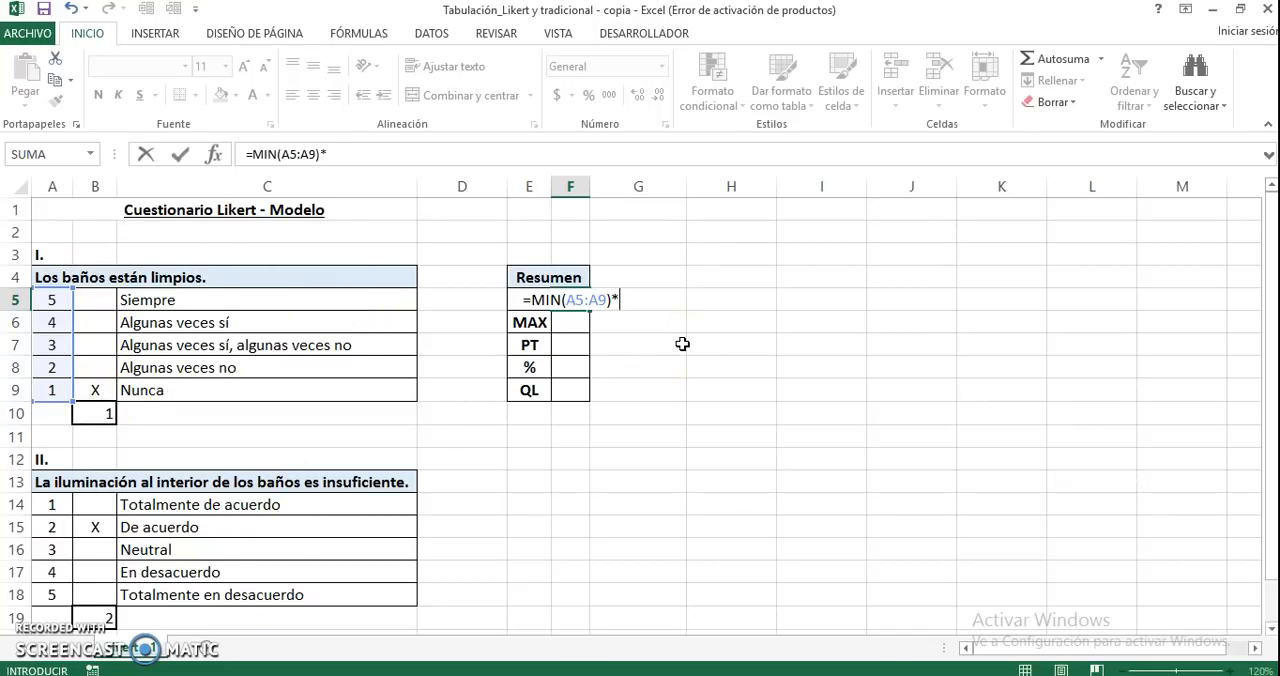
type("2")
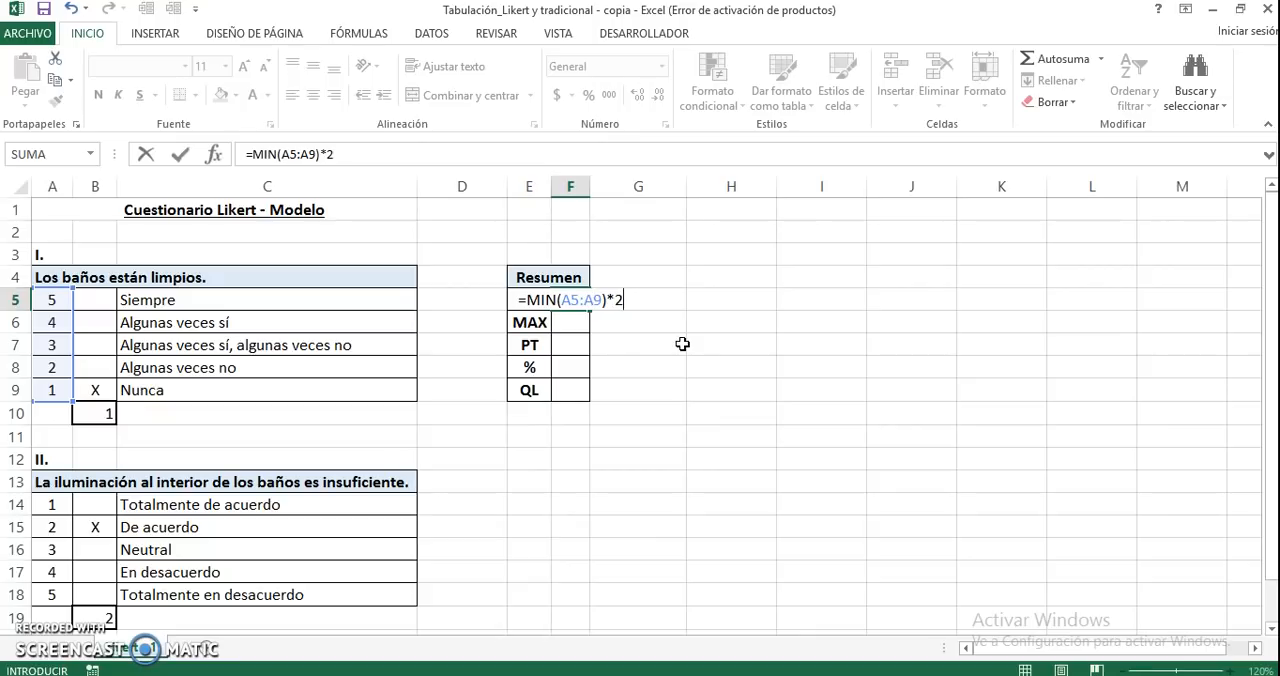
key("Return")
key("Up")
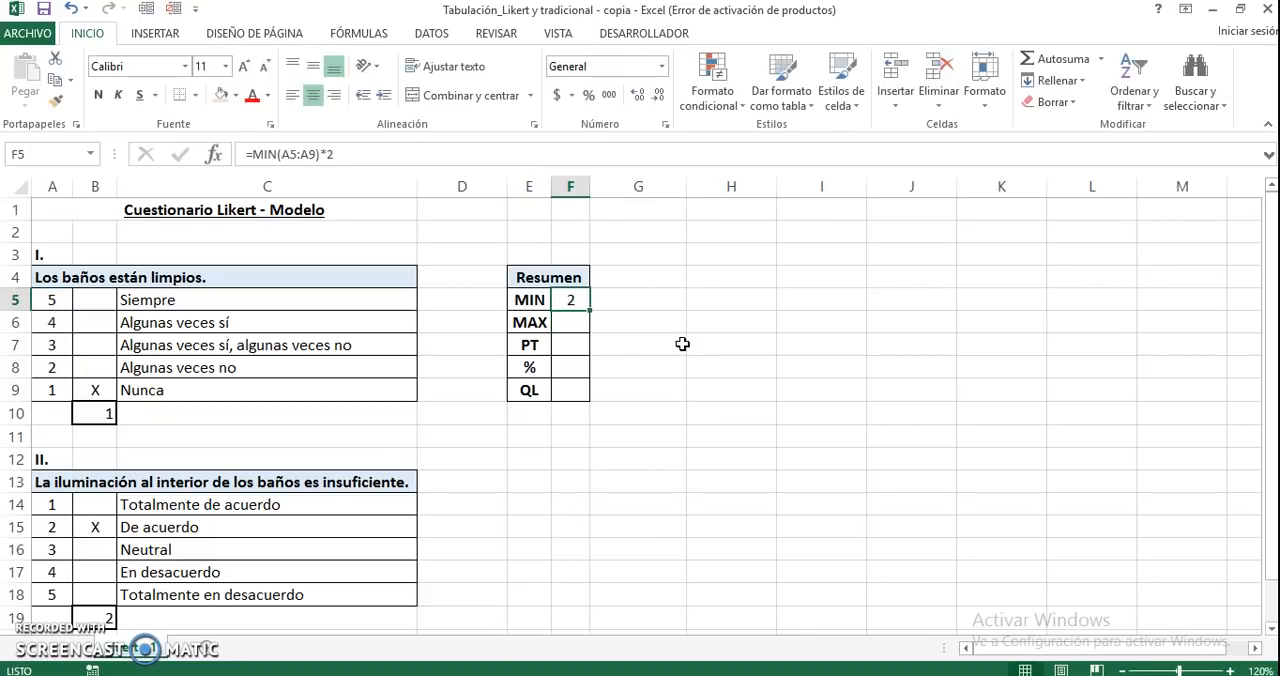
Calculate the maximum possible score in F6 of the Resumen table with the formula =MAX(A5:A9)*2
key("Down")
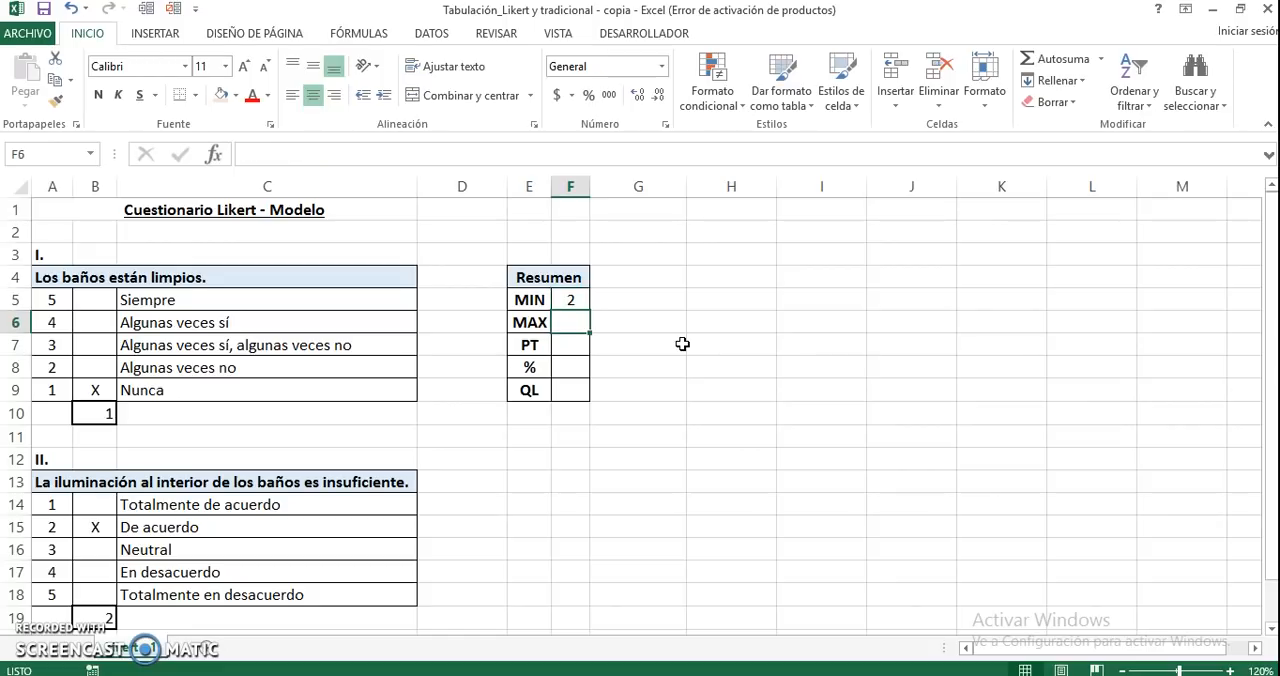
type("=")
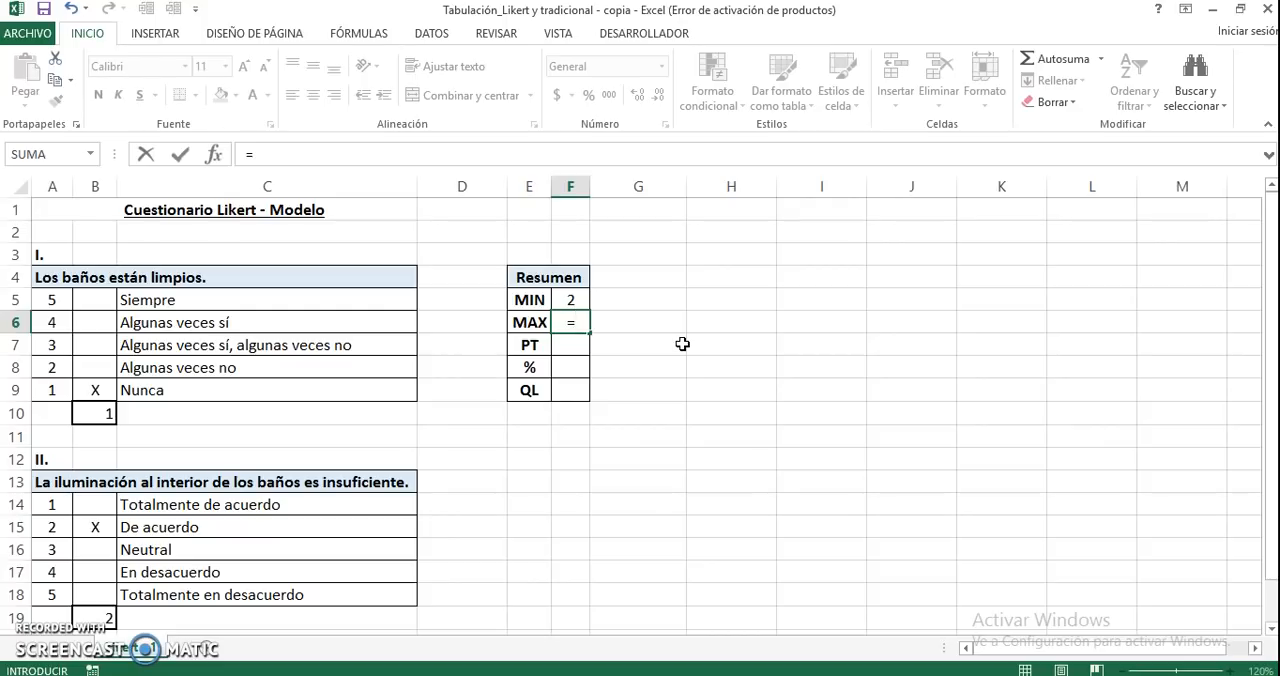
type("MAX")
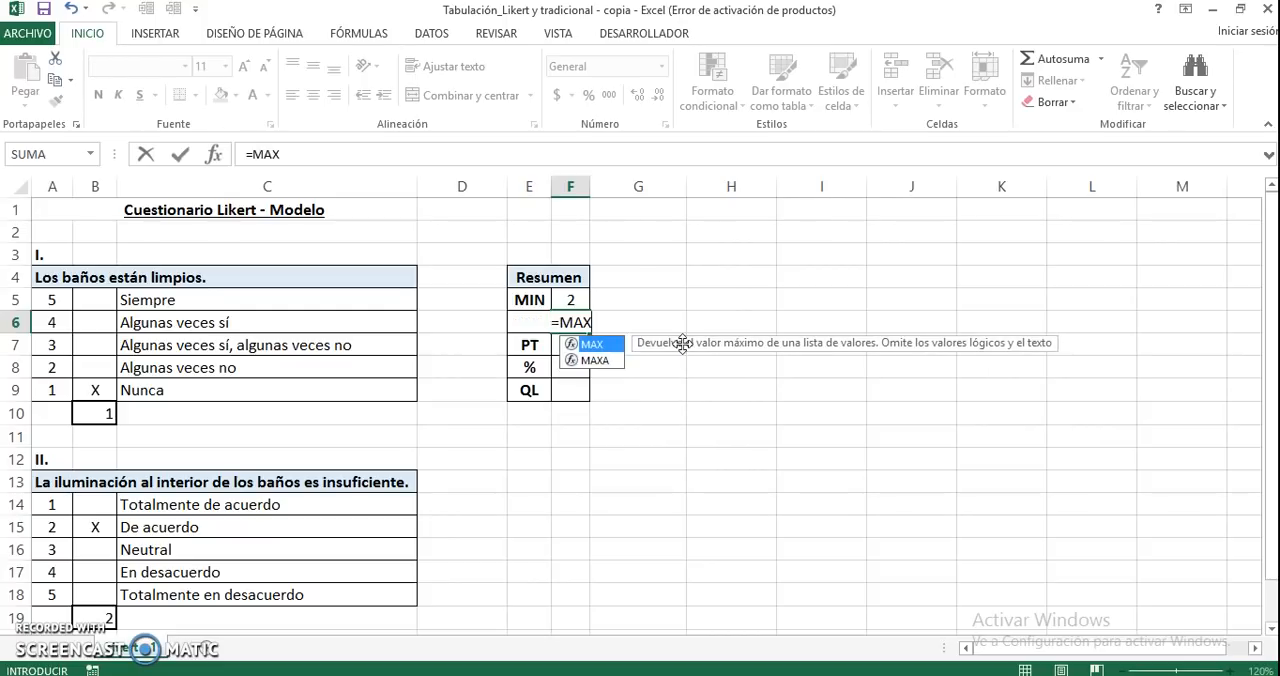
type("(")
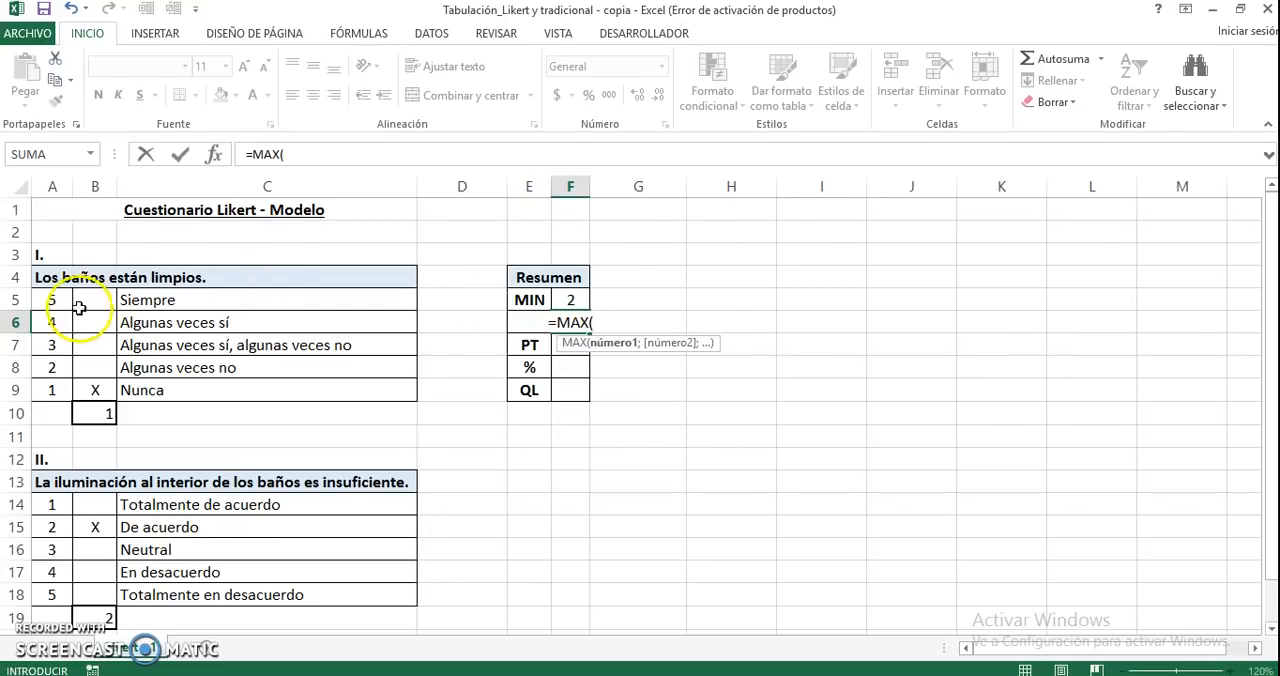
left_click_drag(54, 299, 52, 391)
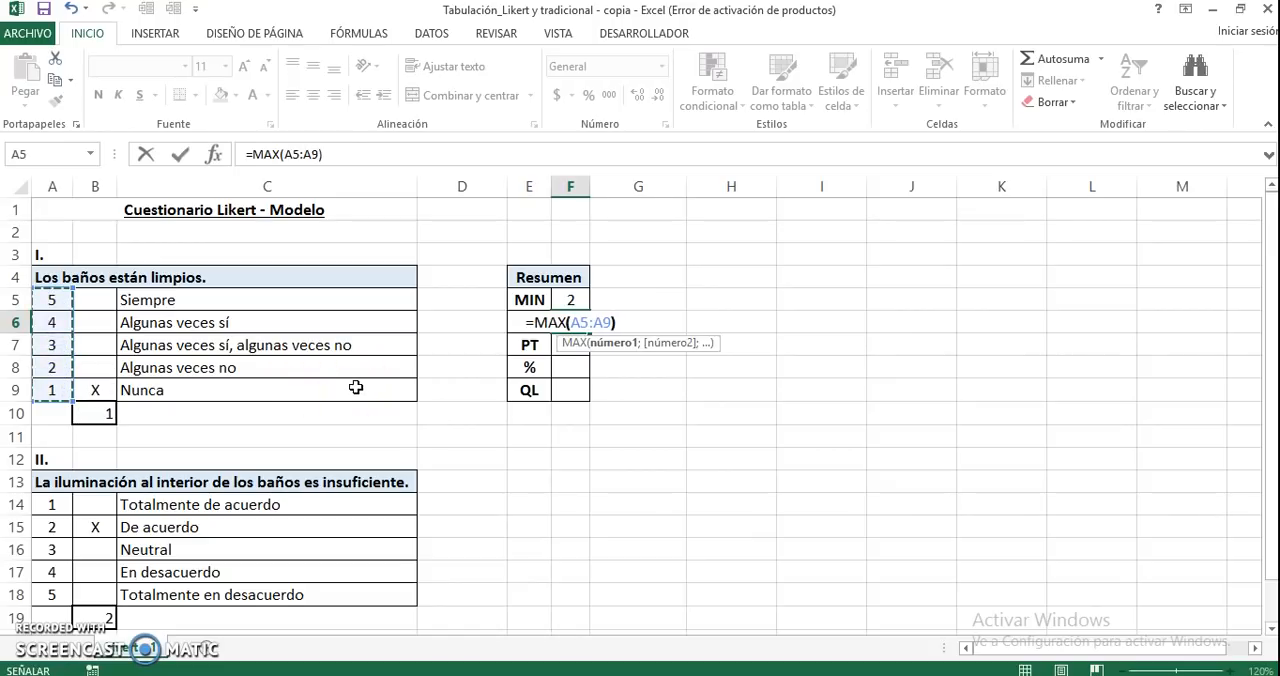
type(")")
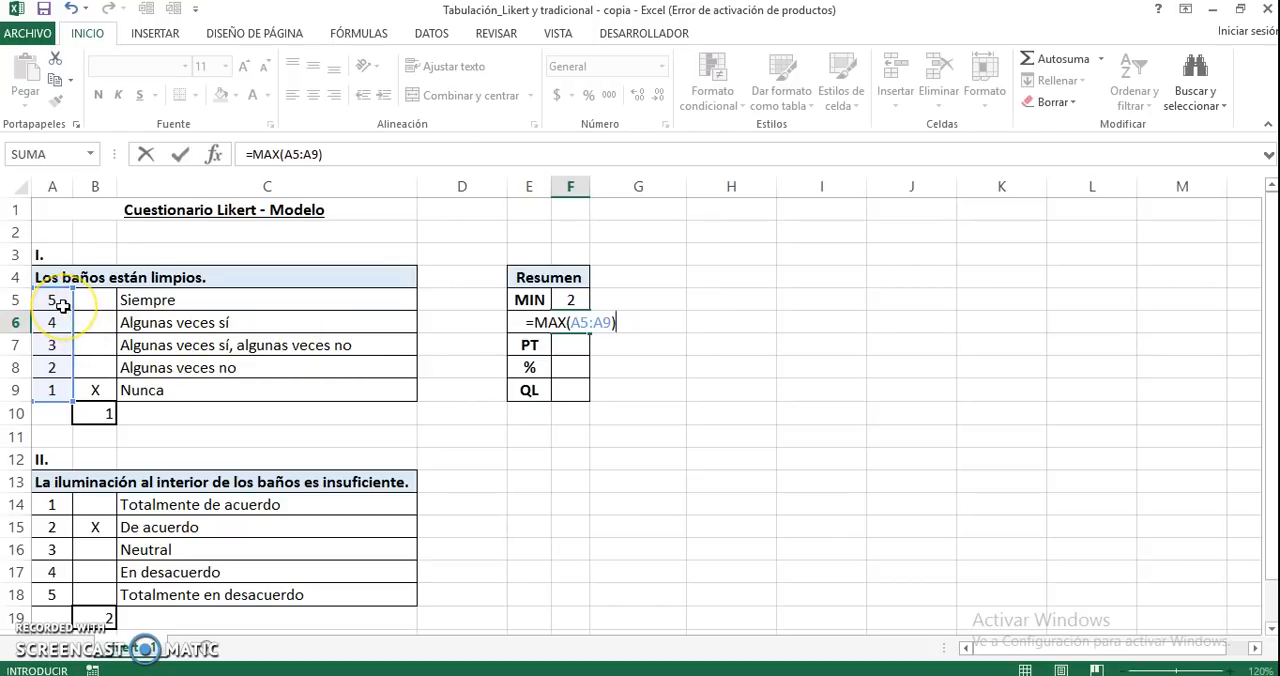
type("*")
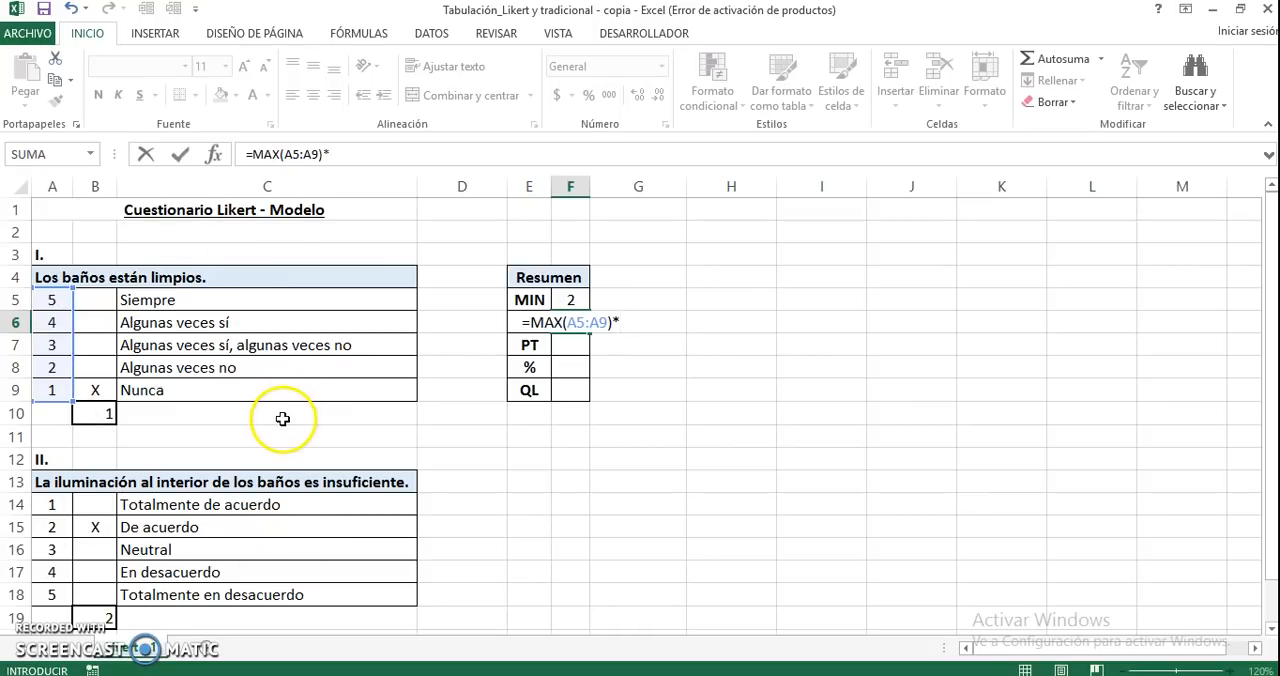
type("2")
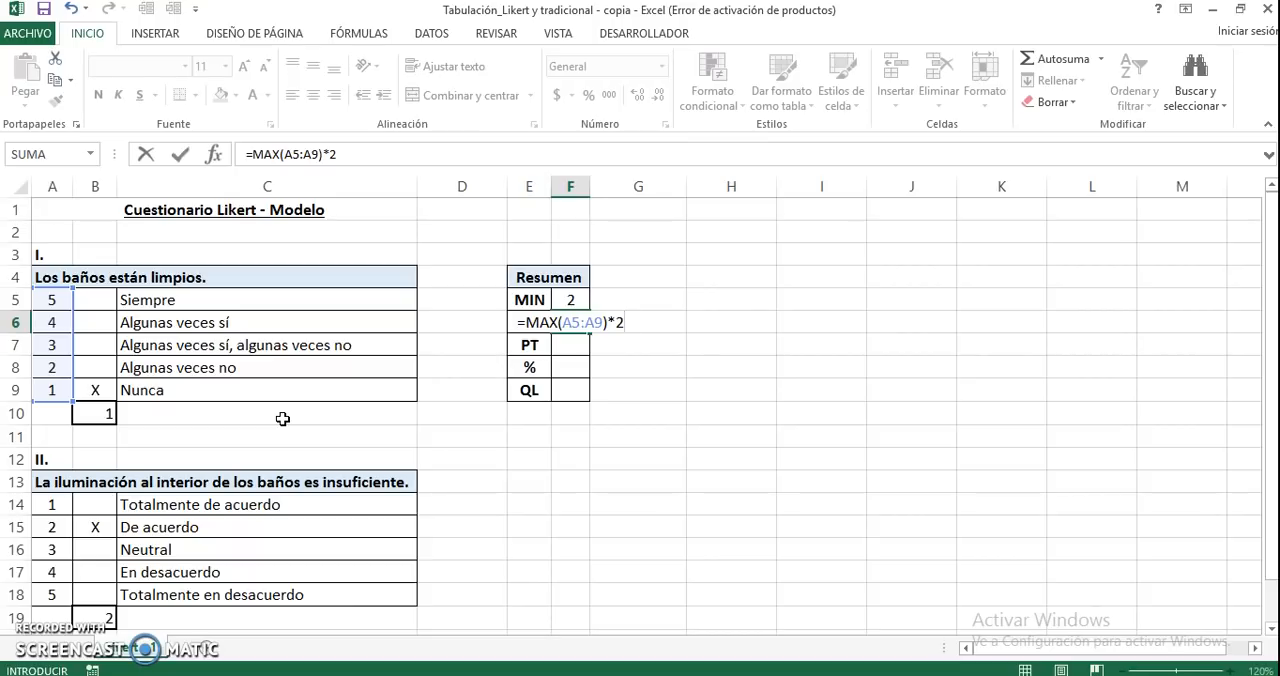
key("Return")
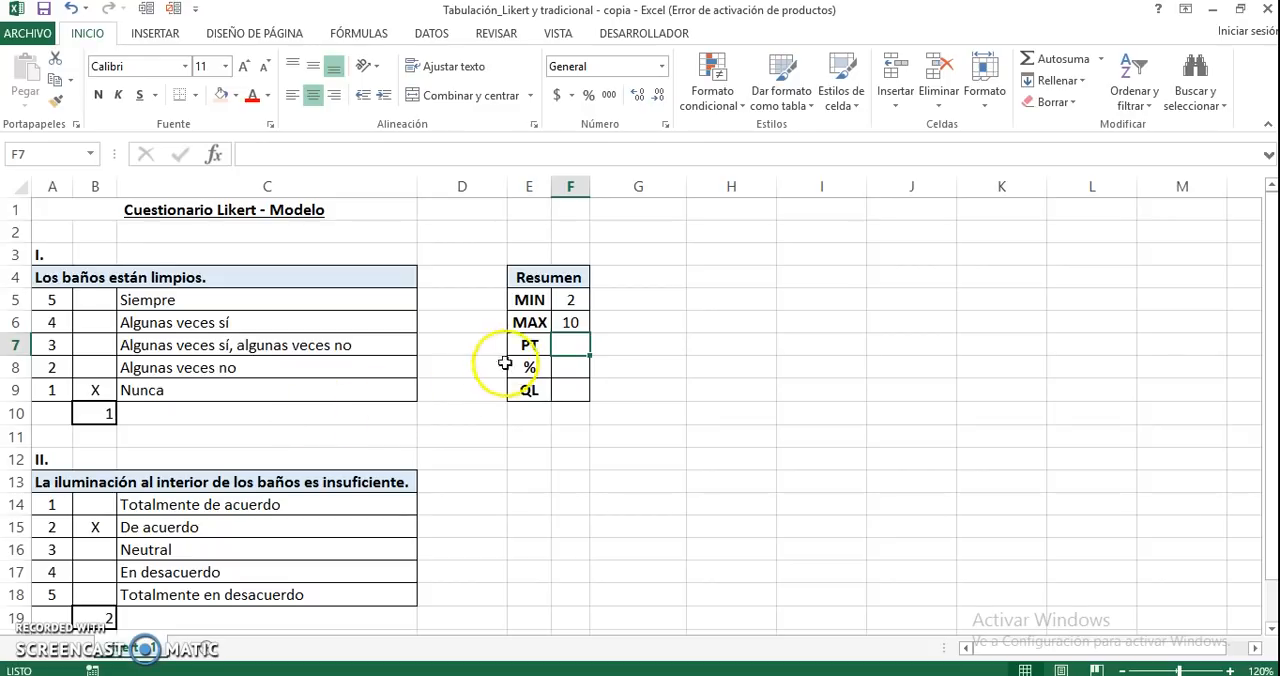
Add the scores of questions I and II in the PT cell F7 with the formula =B10+B19
left_click(530, 342)
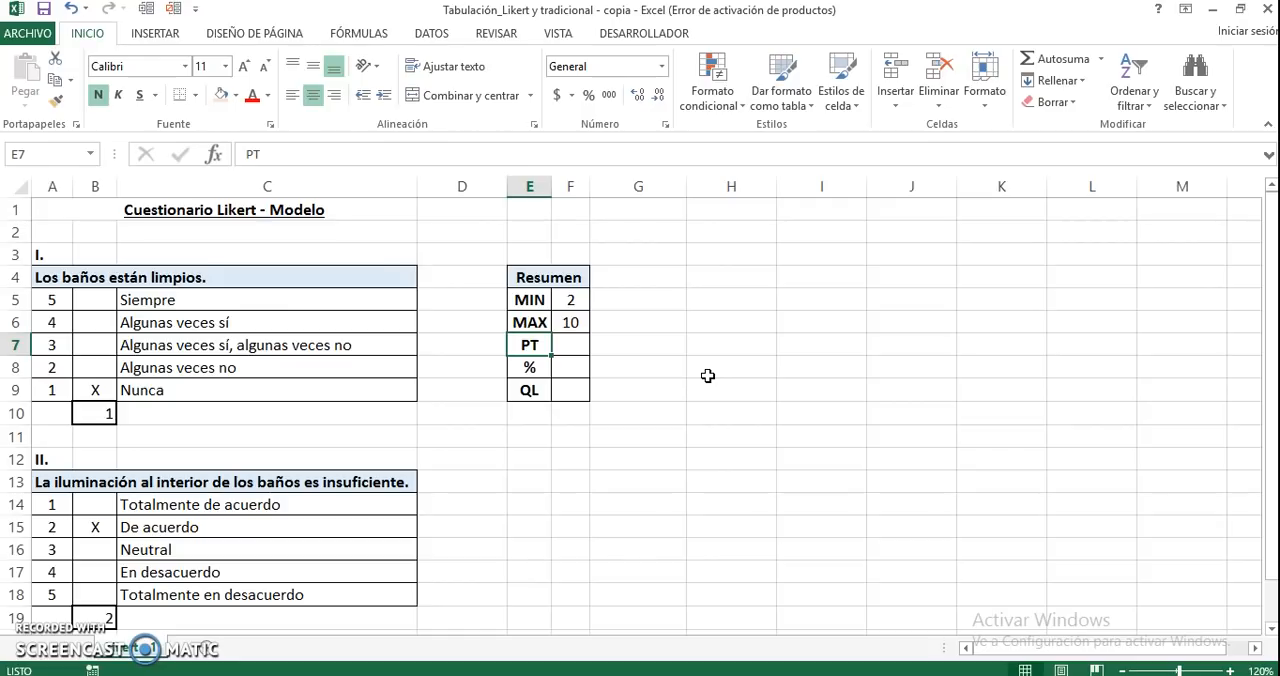
key("Right")
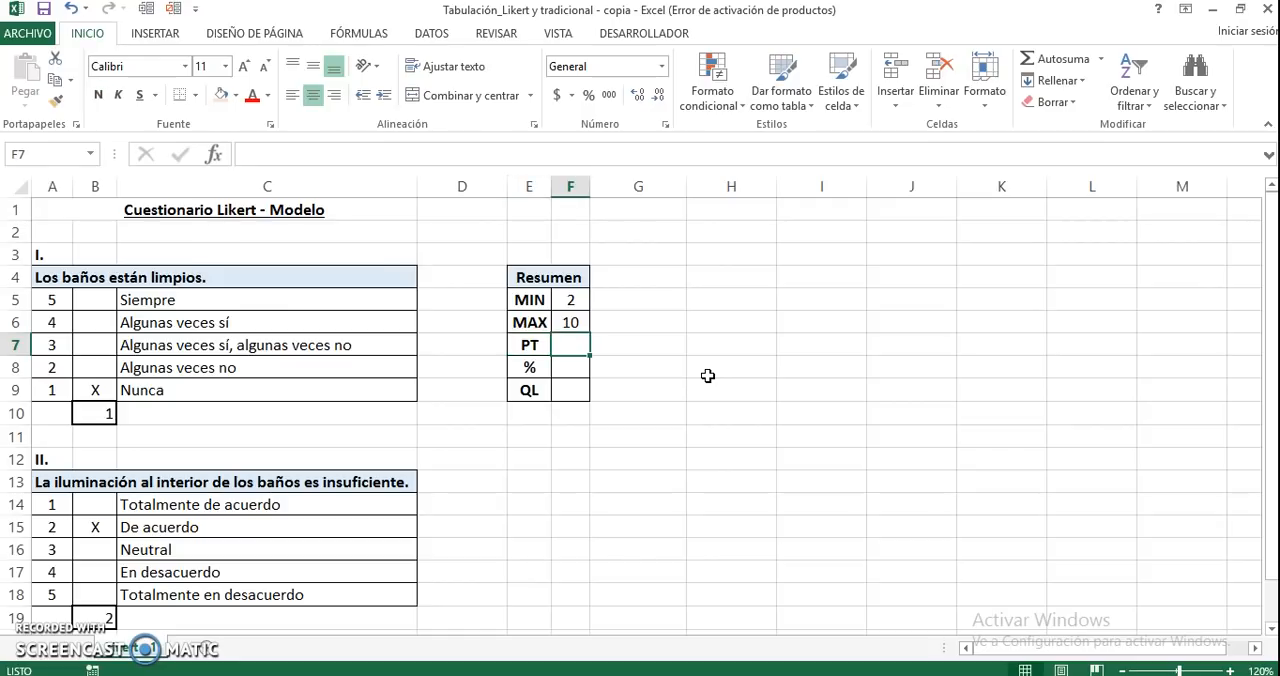
type("=")
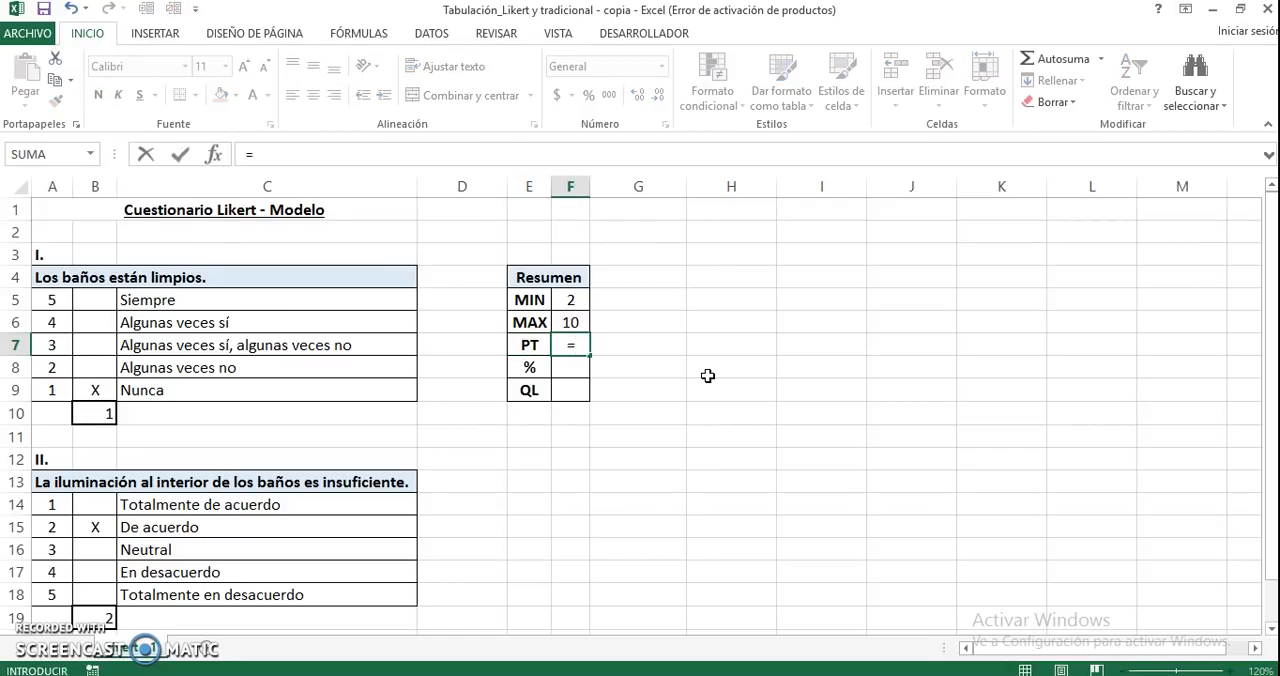
left_click(94, 413)
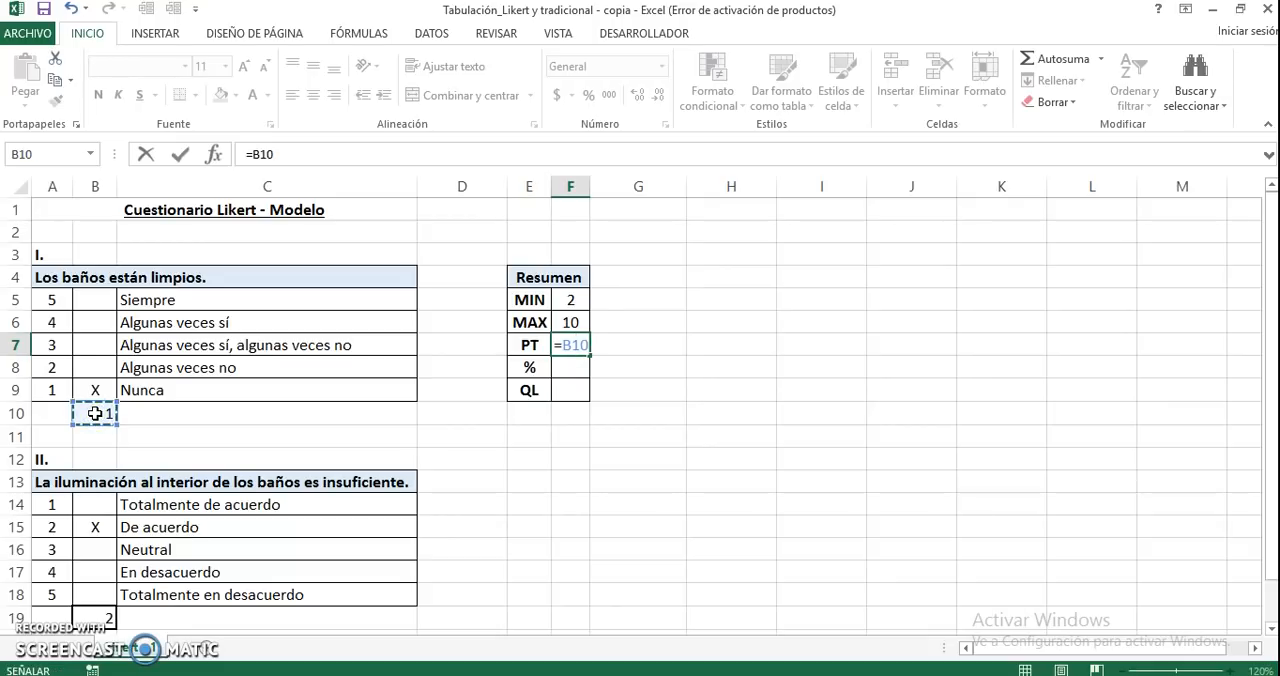
type("+")
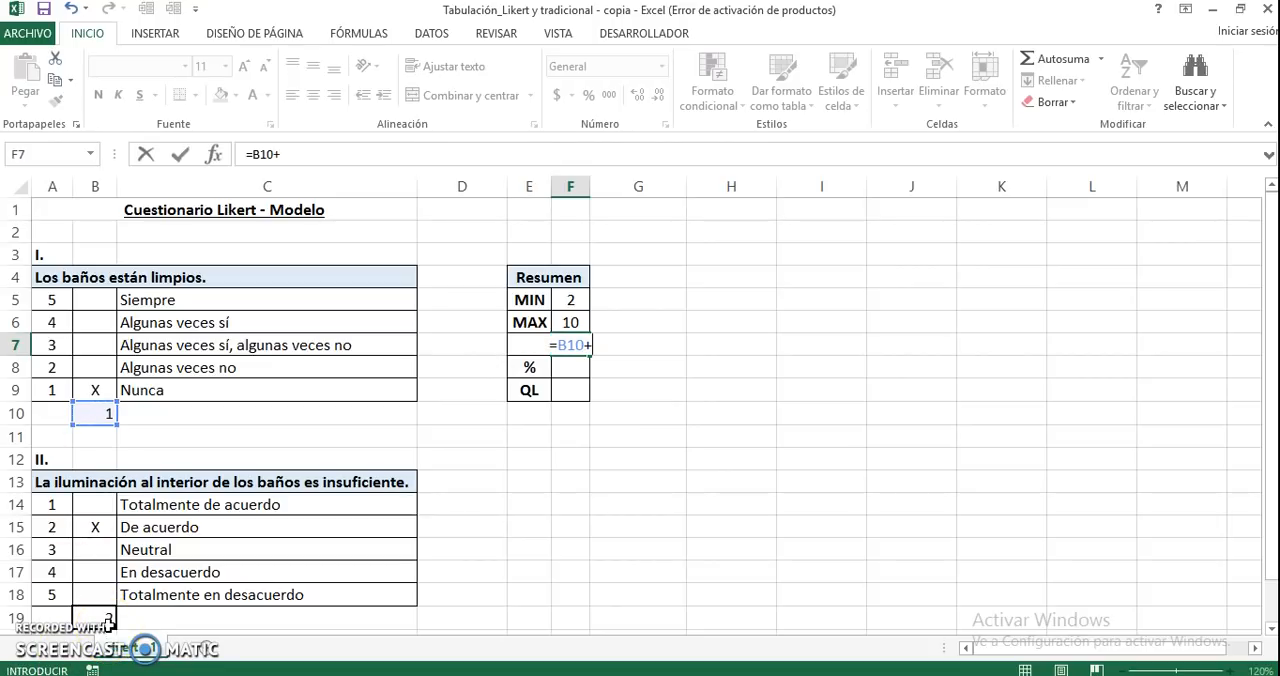
left_click(106, 619)
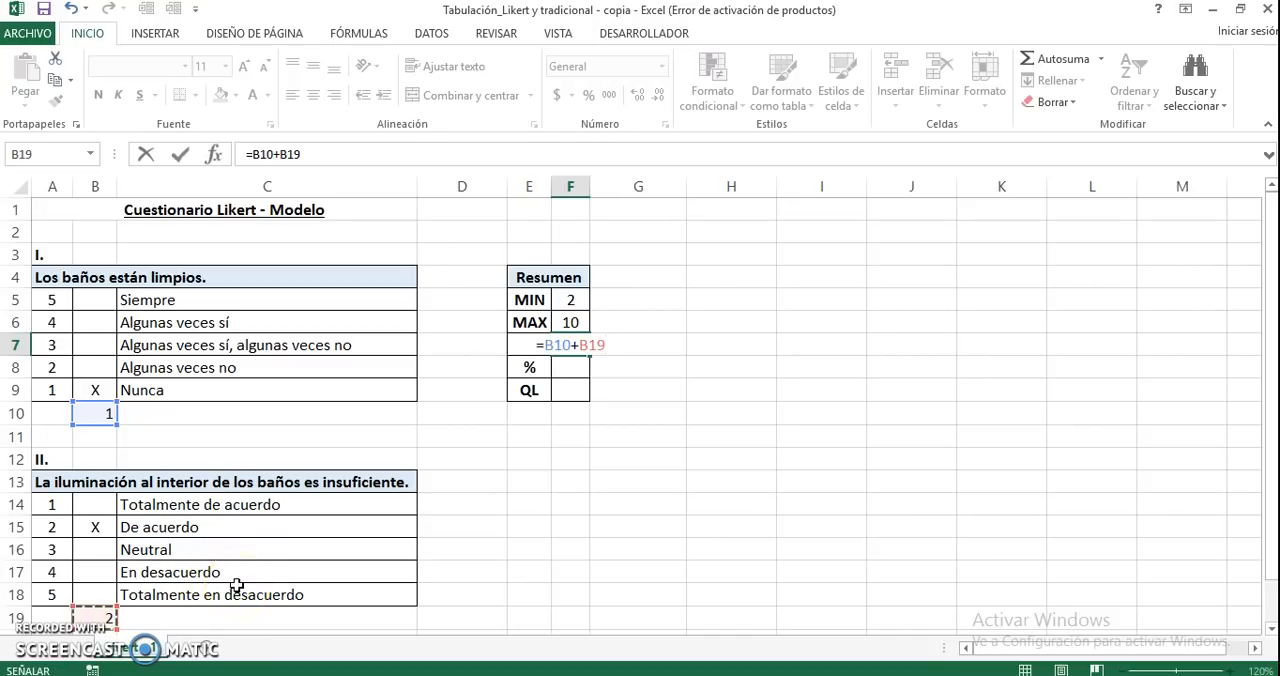
key("Return")
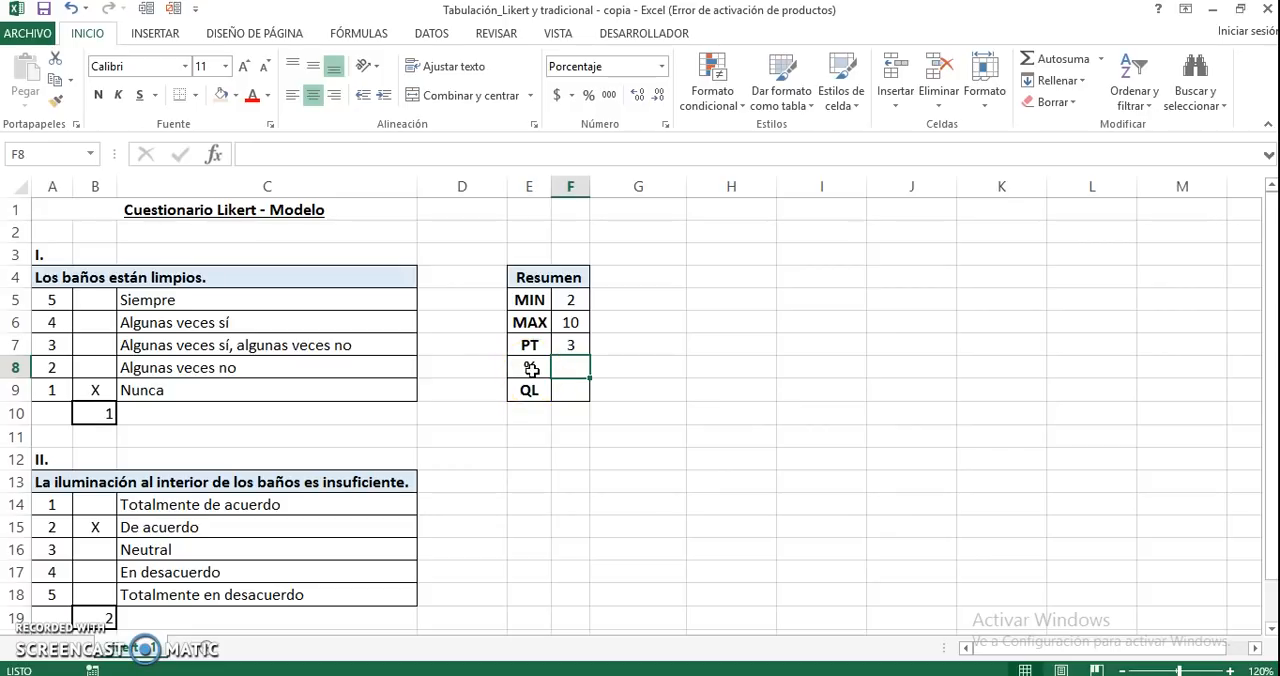
Calculate the percentage in F8 by dividing PT by MAX with the formula =F7/F6
type("=")
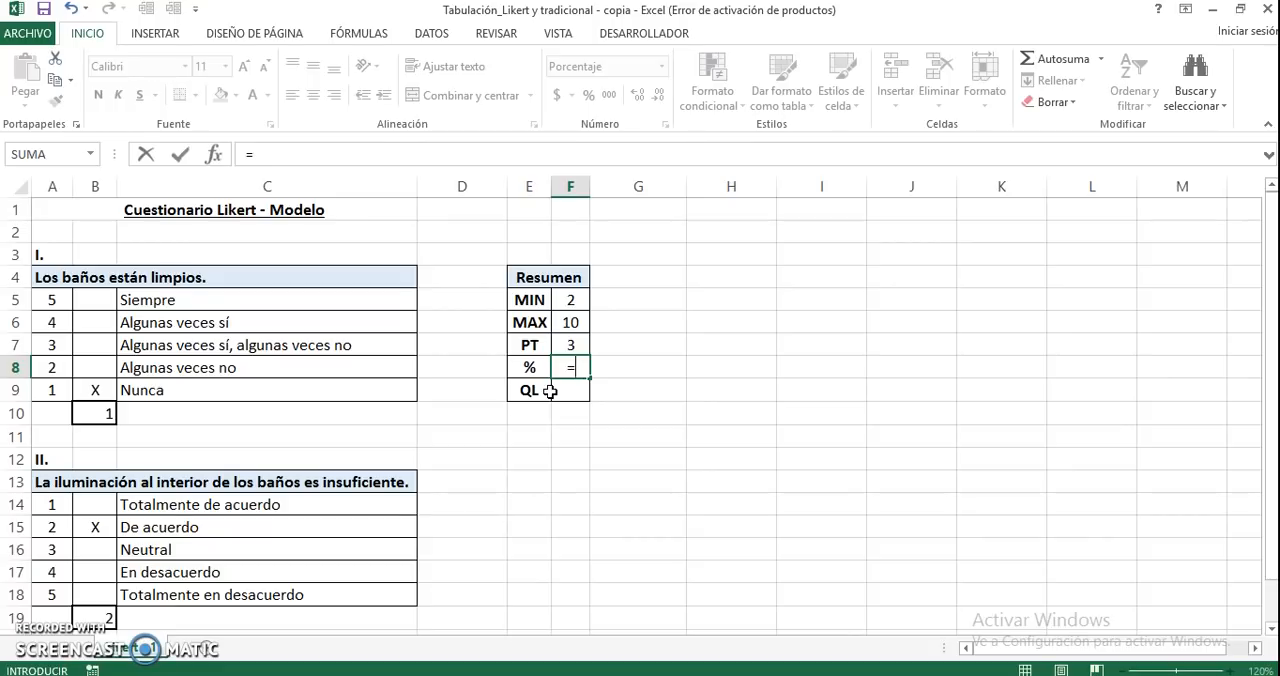
key("Up")
key("Up")
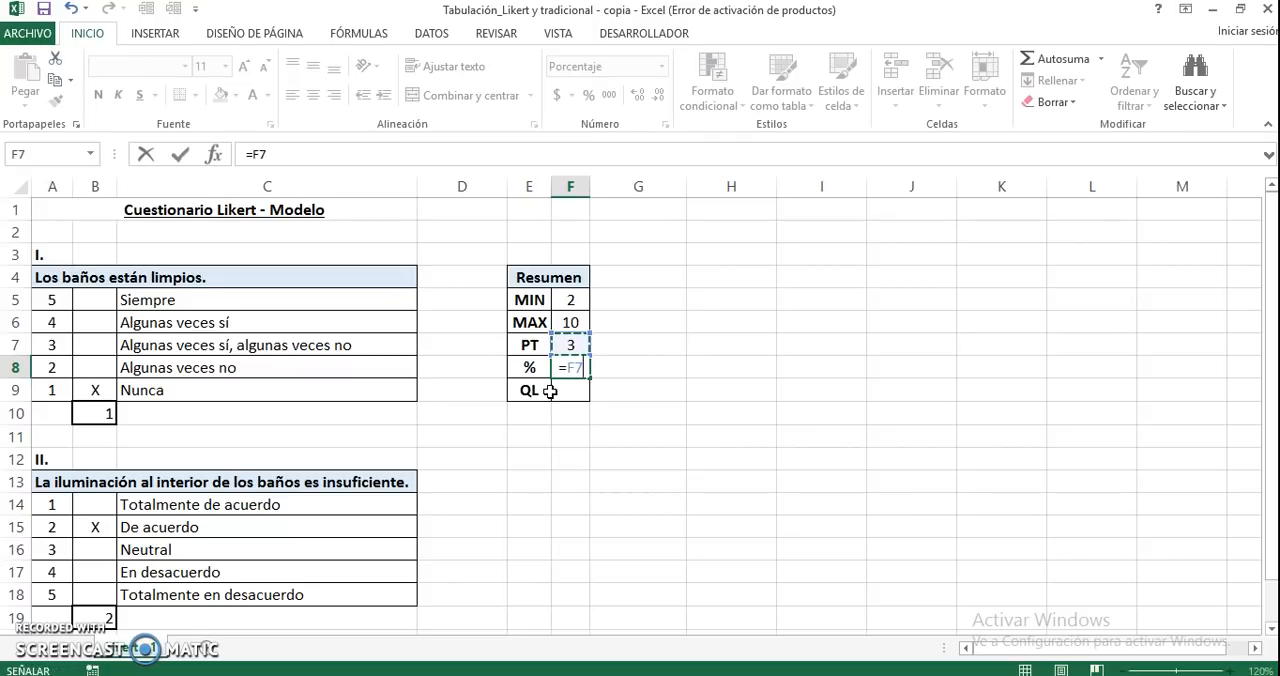
type("/")
key("Up")
key("Up")
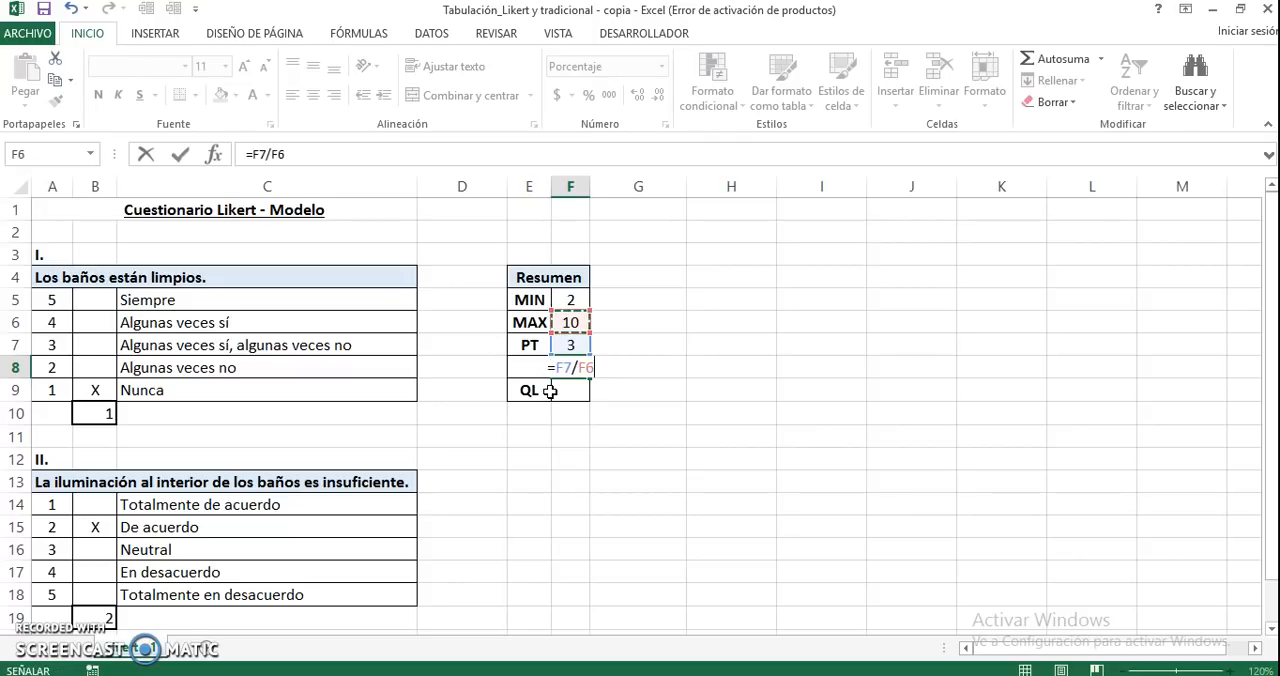
key("Return")
key("Up")
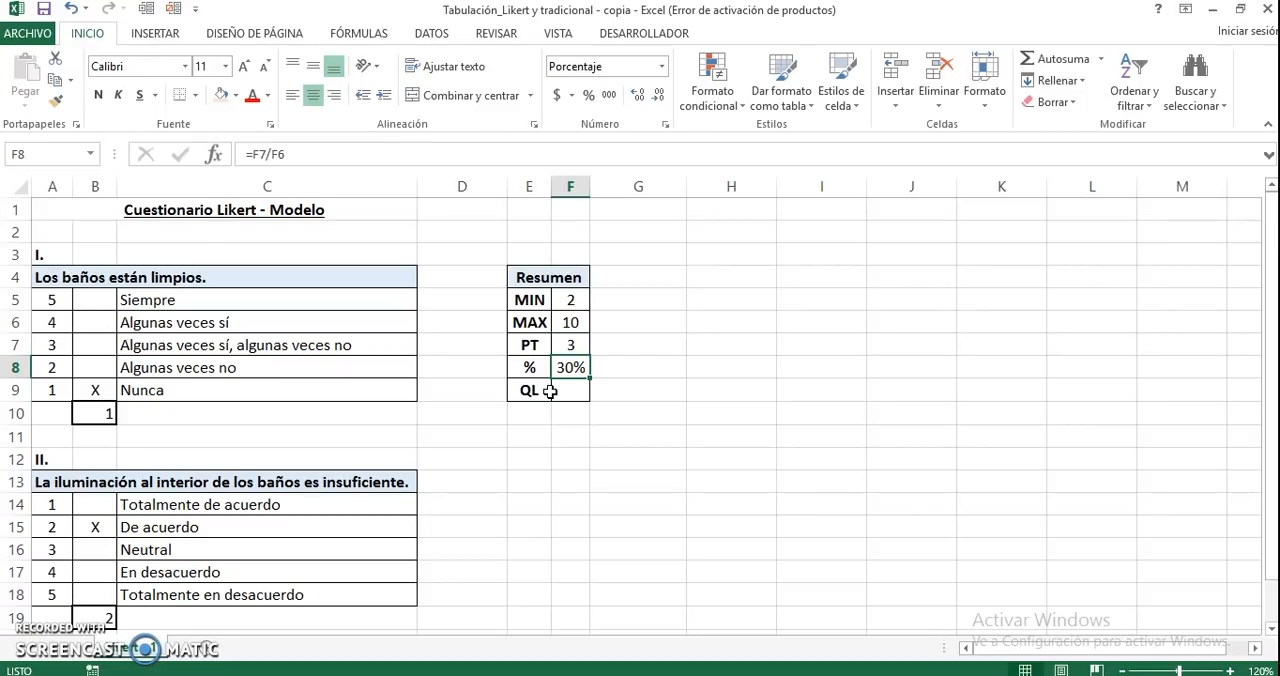
Enter the label QUINTIL in G9, beside the QL row of the Resumen table
key("Down")
key("Right")
key("Right")
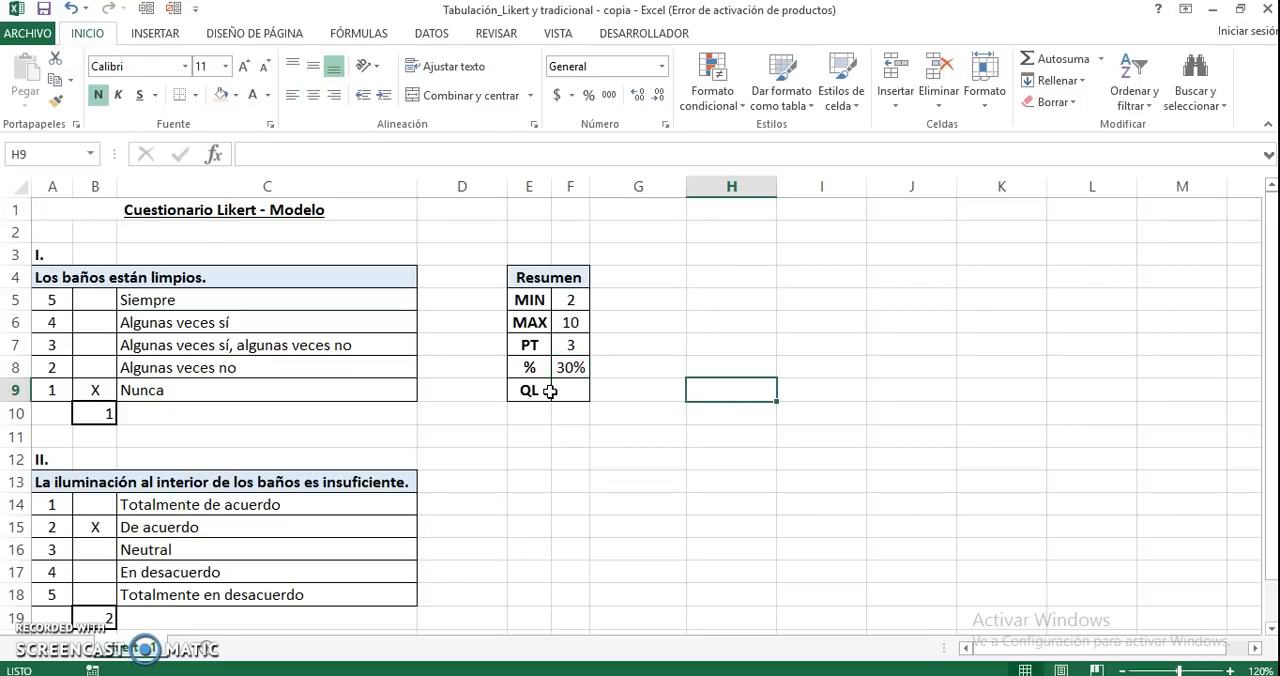
left_click(519, 393)
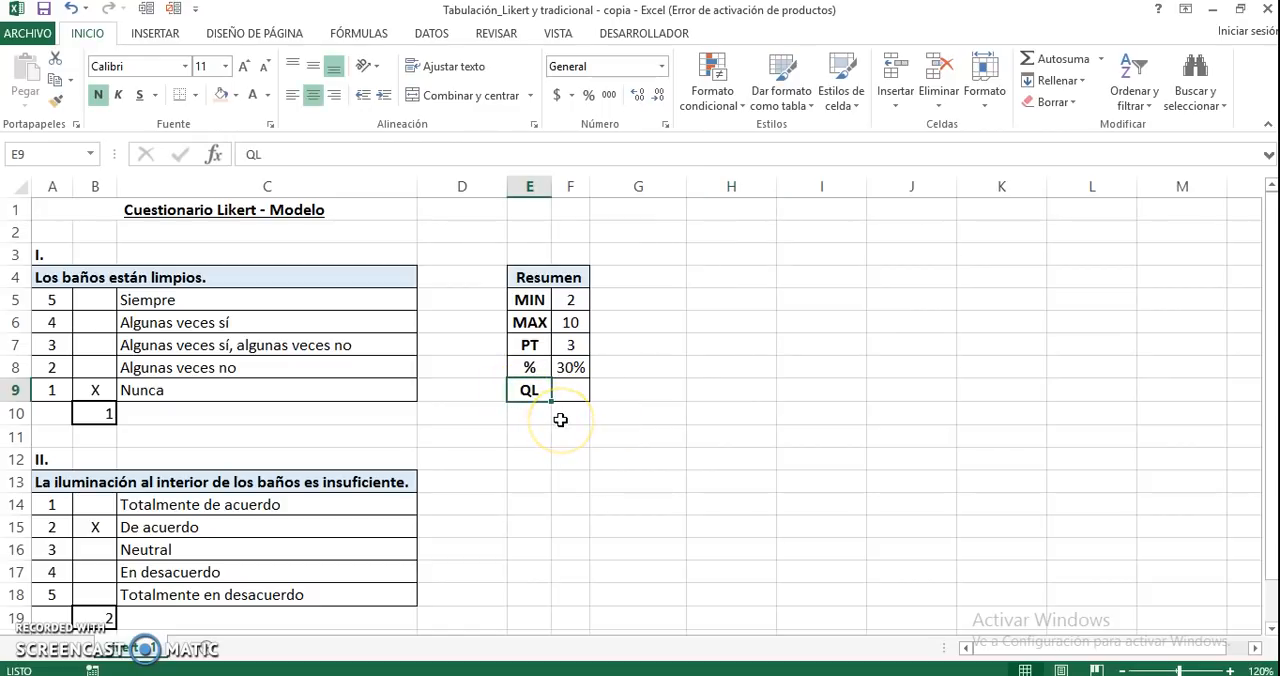
left_click(651, 387)
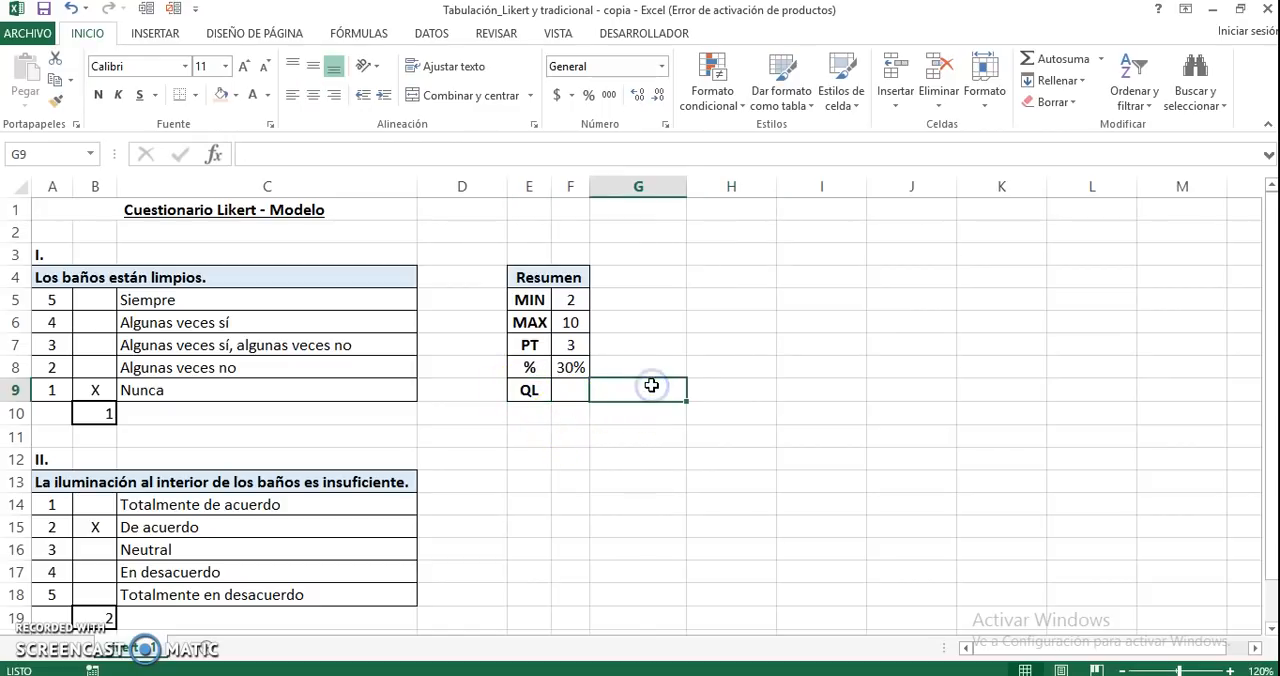
type("QUINTIL")
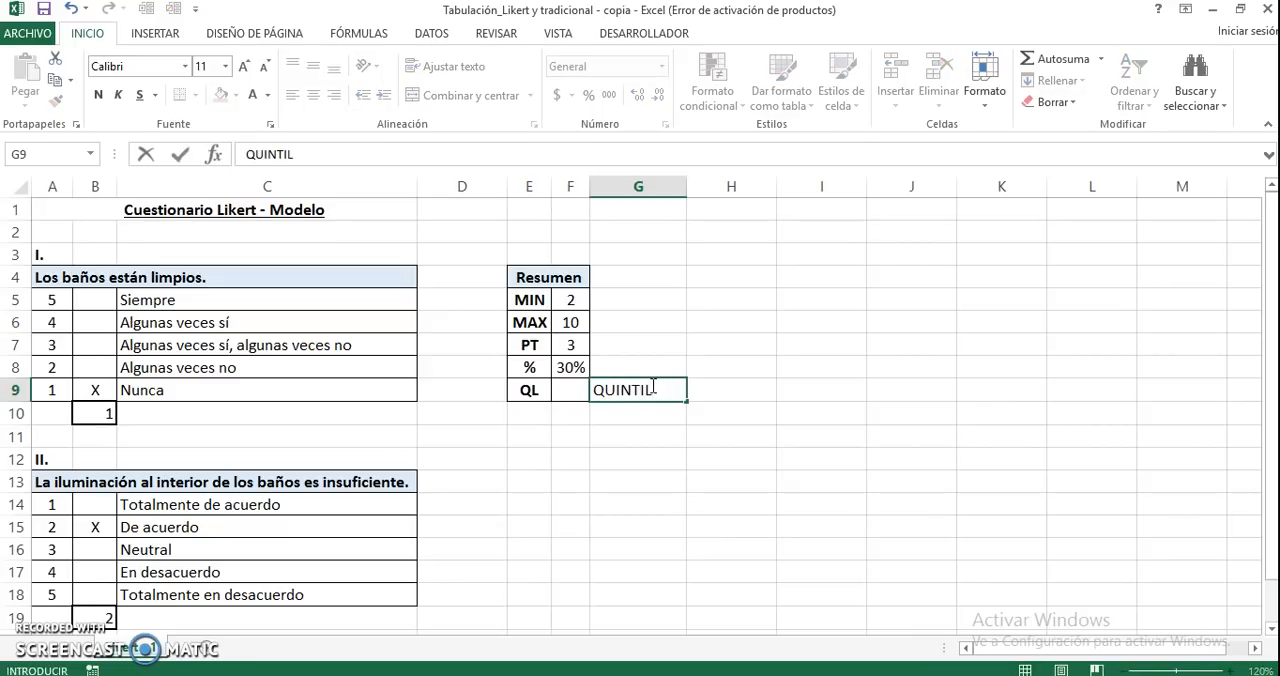
key("Return")
key("Up")
Format H9 as Texto and enter 1/5 in it, beside the QUINTIL label
key("Right")
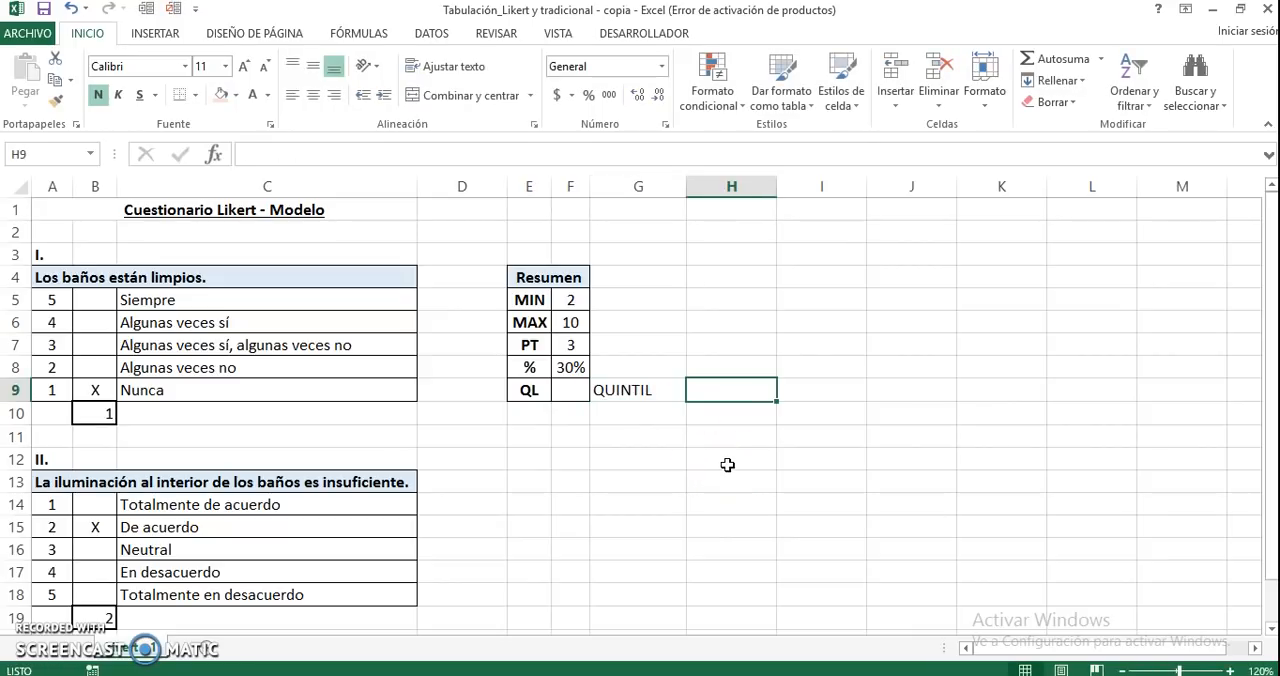
key("Right")
key("Left")
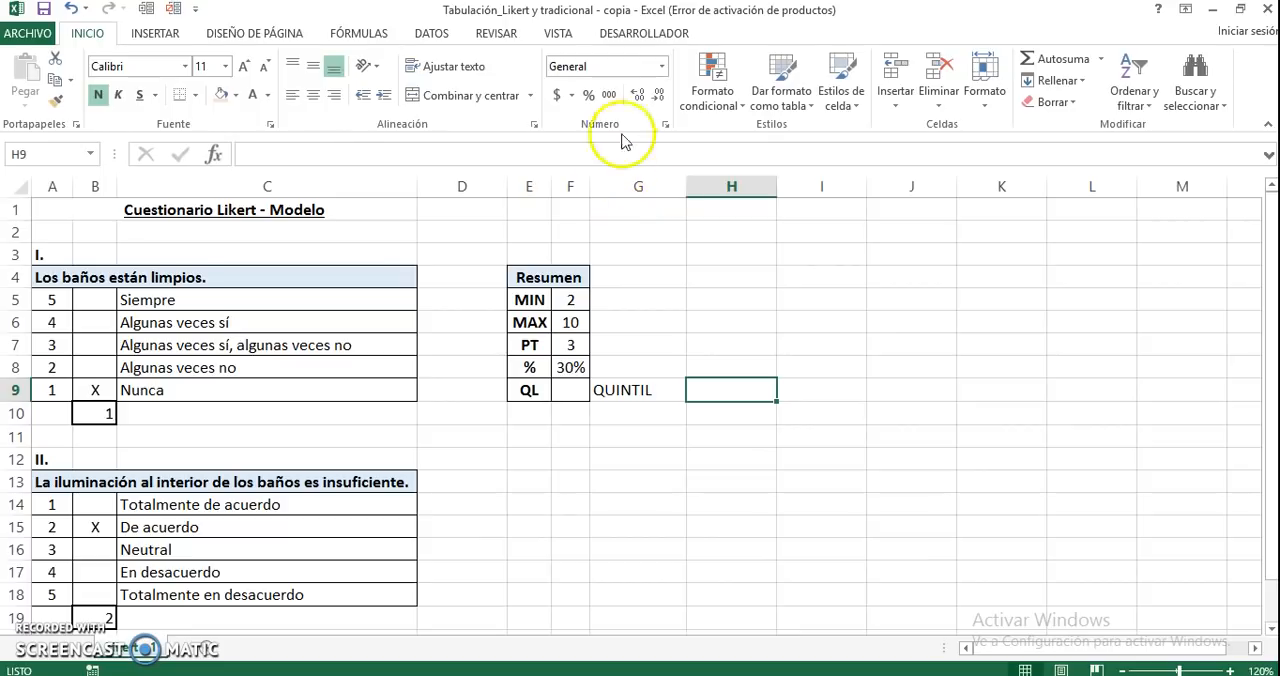
left_click(660, 67)
left_click(543, 524)
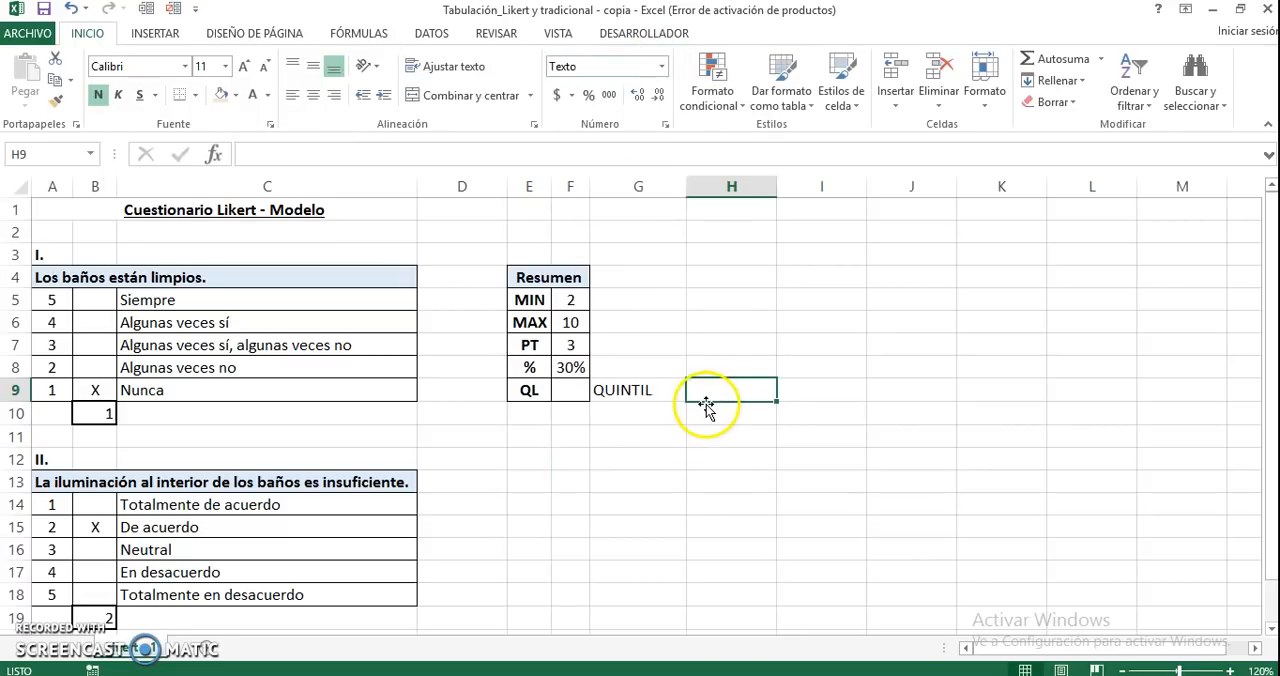
type("1/5")
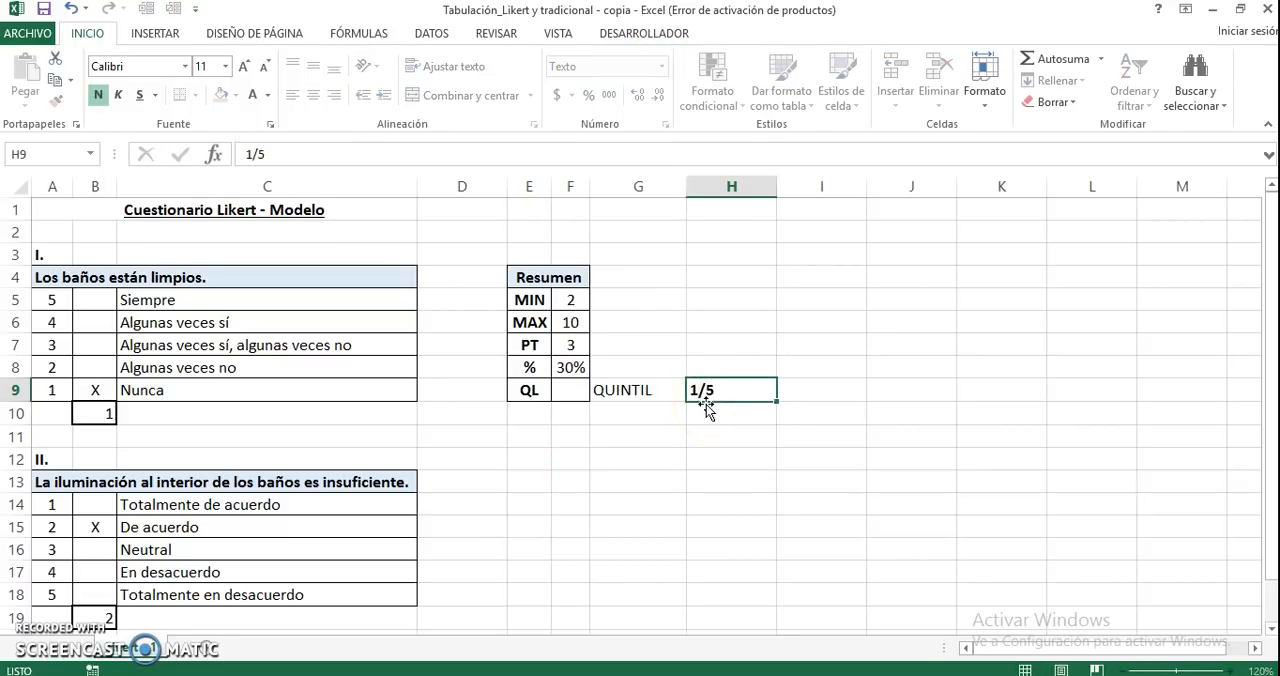
key("Return")
Make the QUINTIL label in G9 bold
key("Up")
key("Left")
key("ctrl+n")
key("Right")
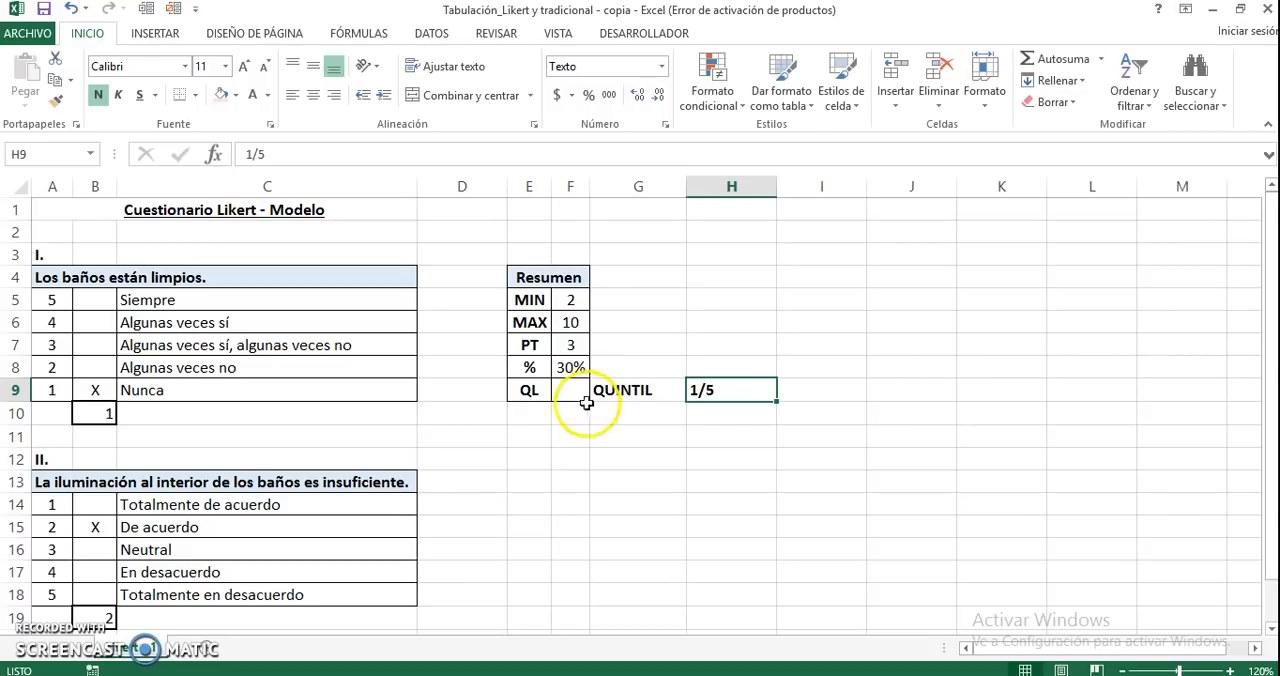
Calculate the range between the maximum and minimum scores in G11 with the formula =10-2
left_click(573, 345)
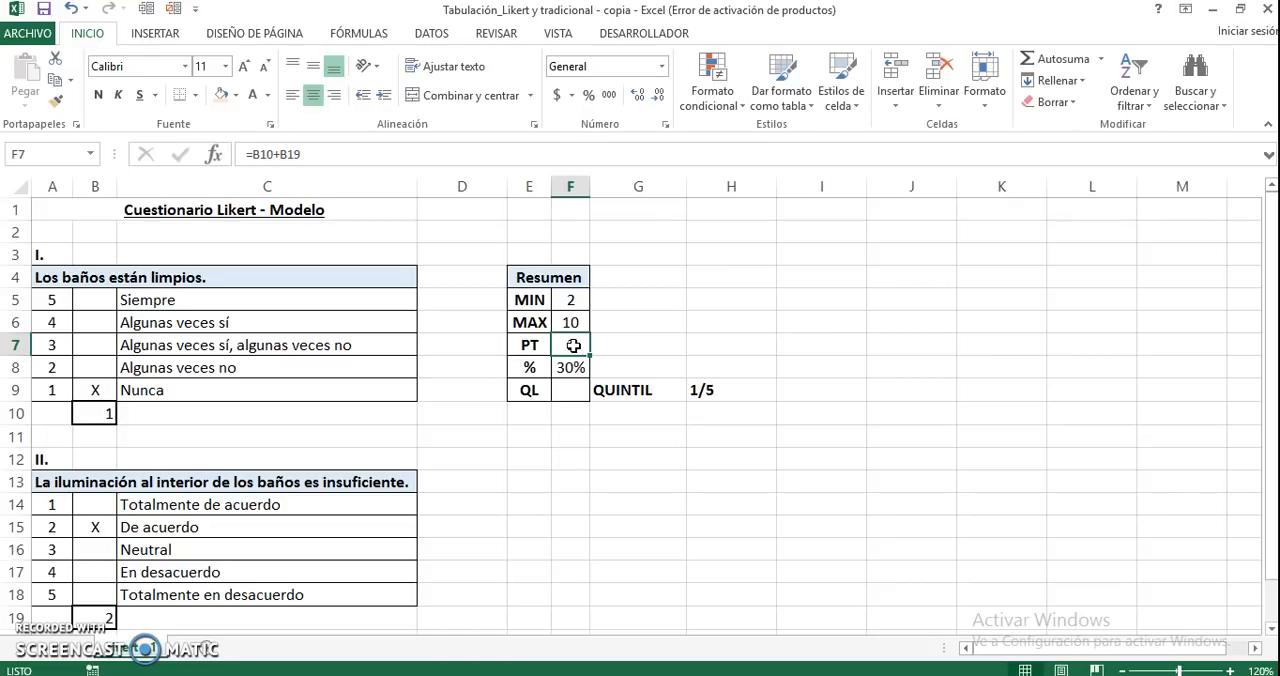
left_click(576, 389)
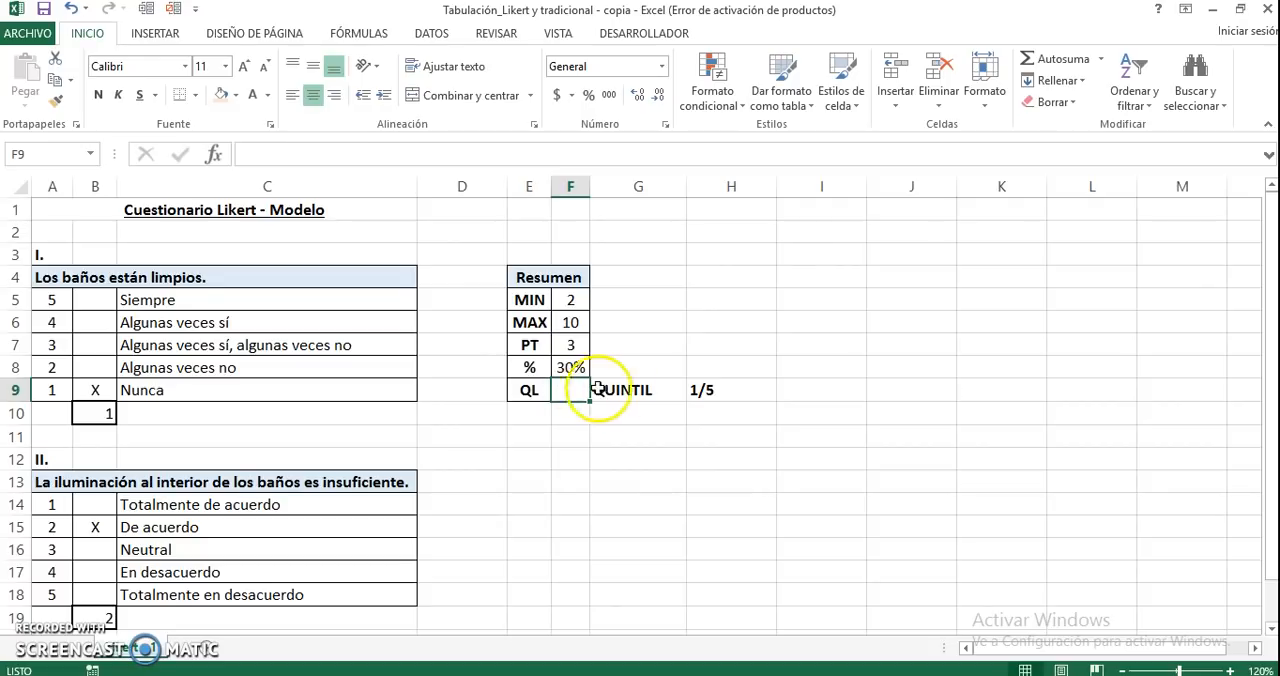
left_click(638, 436)
type("=")
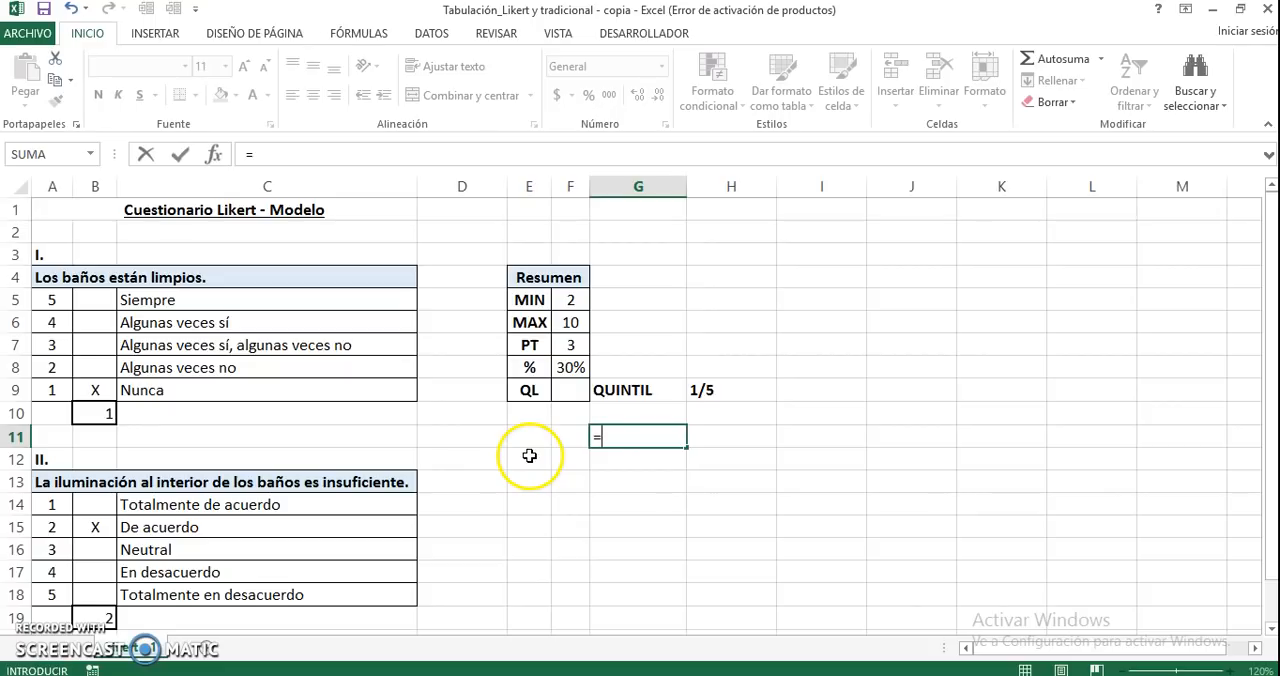
type("10-2")
key("Return")
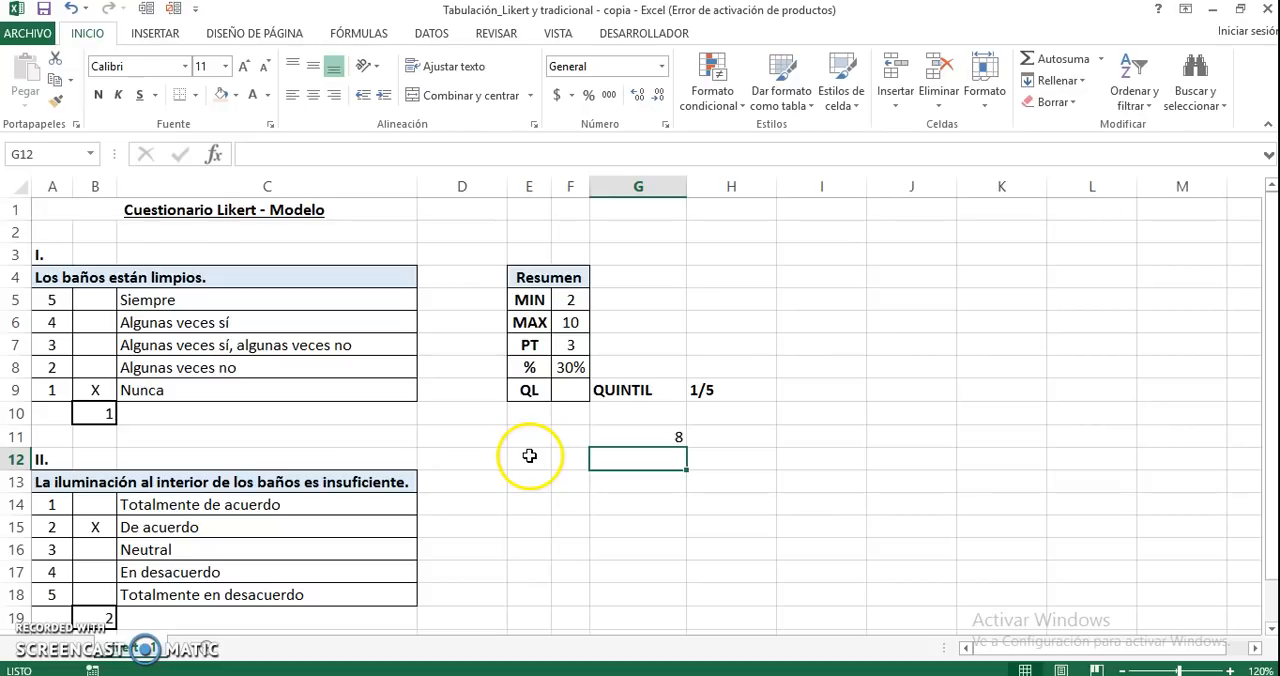
Calculate the quintile width in H11 by dividing the range by five with the formula =G11/5
key("Up")
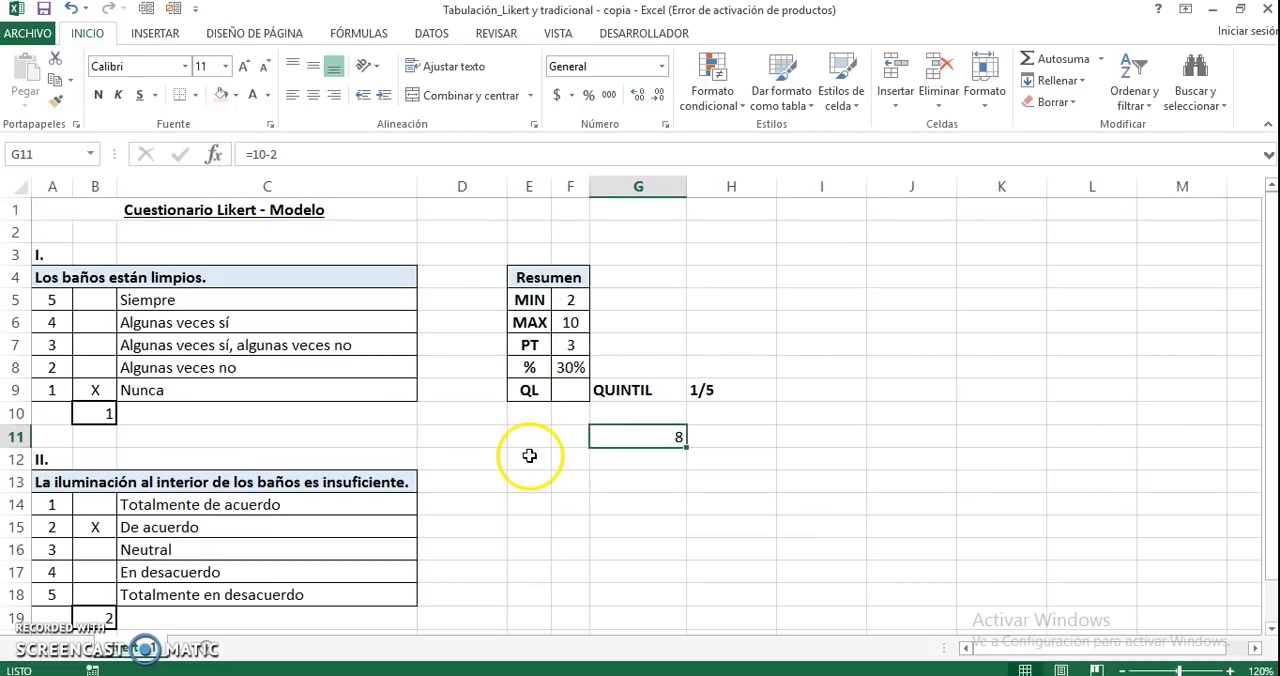
key("Right")
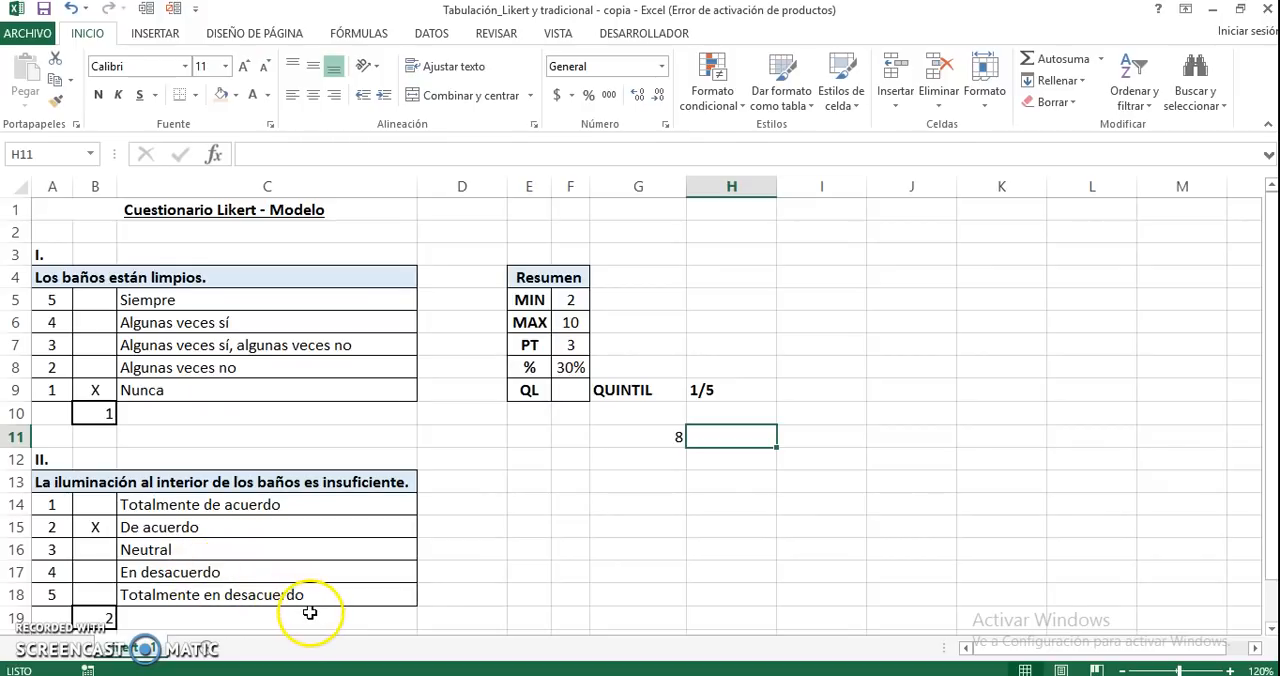
type("=")
key("Left")
type("/")
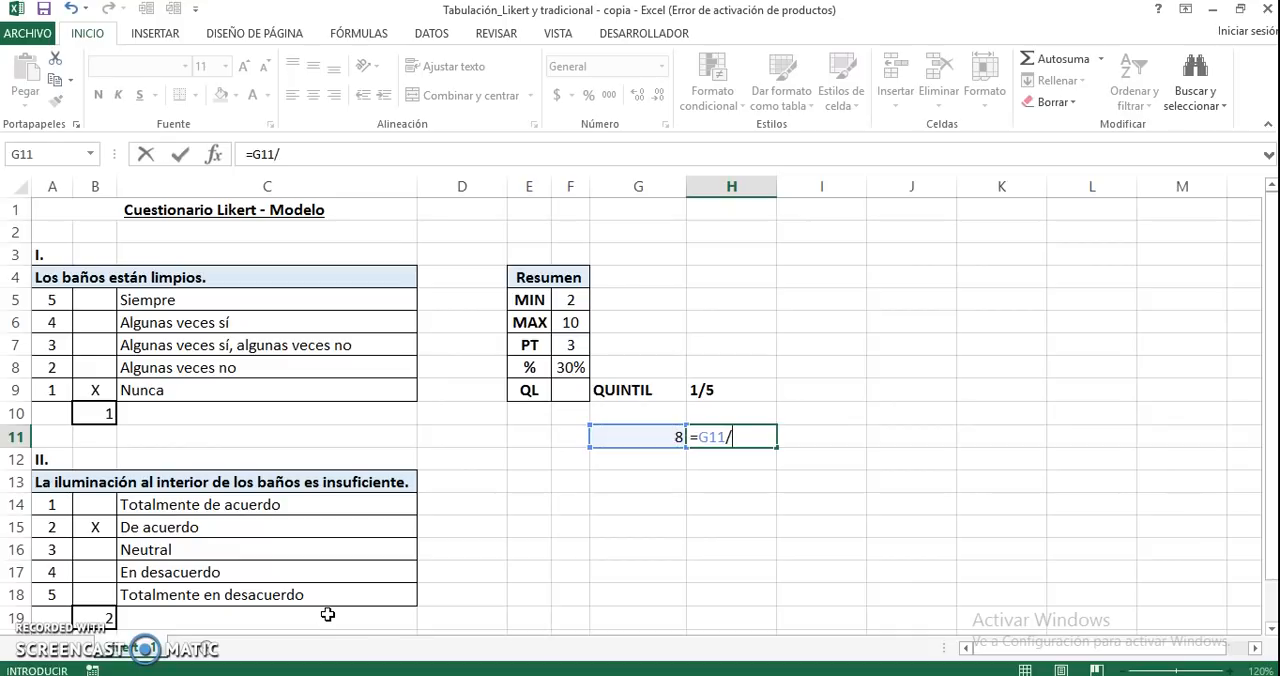
type("5")
key("Return")
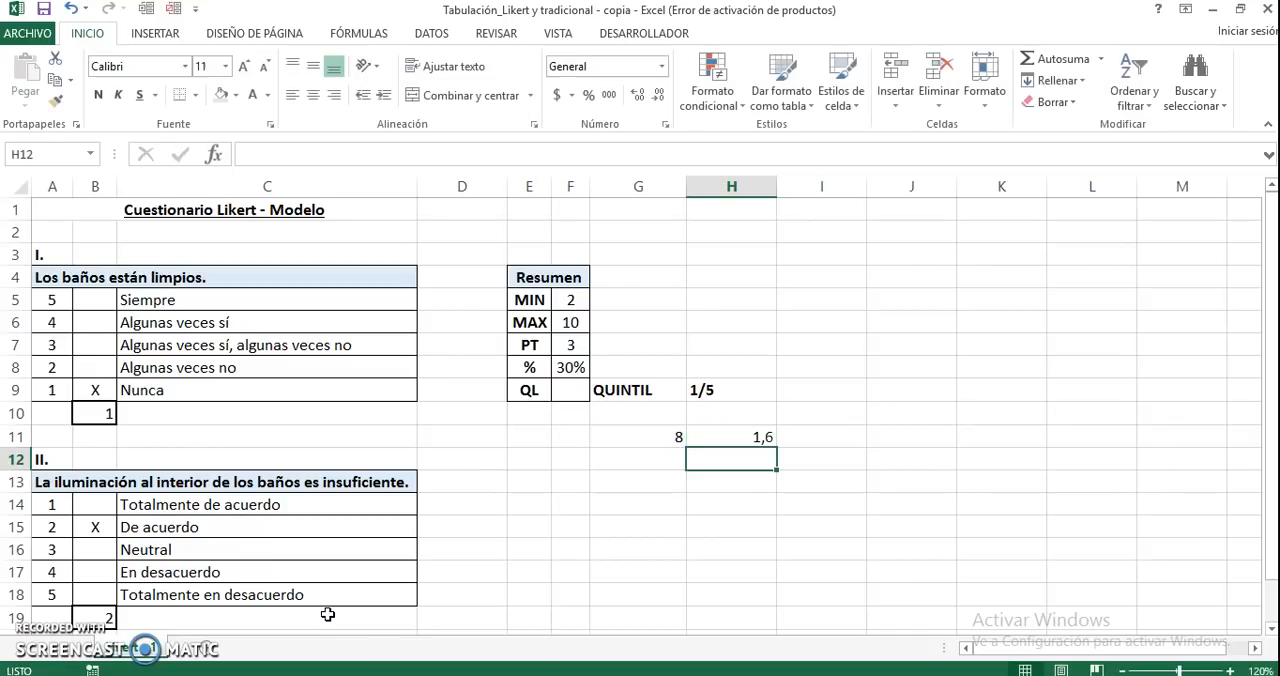
key("Up")
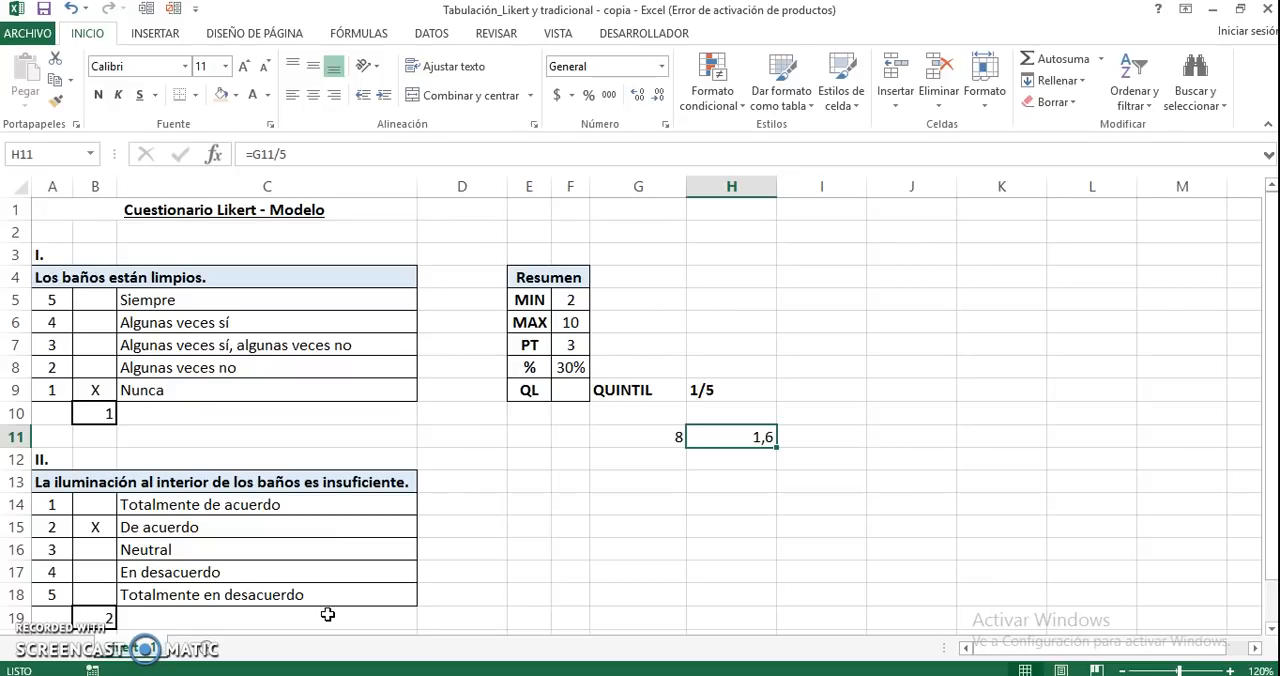
Calculate the first quintile limit in G12 by adding the quintile width to MIN with the formula =F5+H11
key("Return")
key("Left")
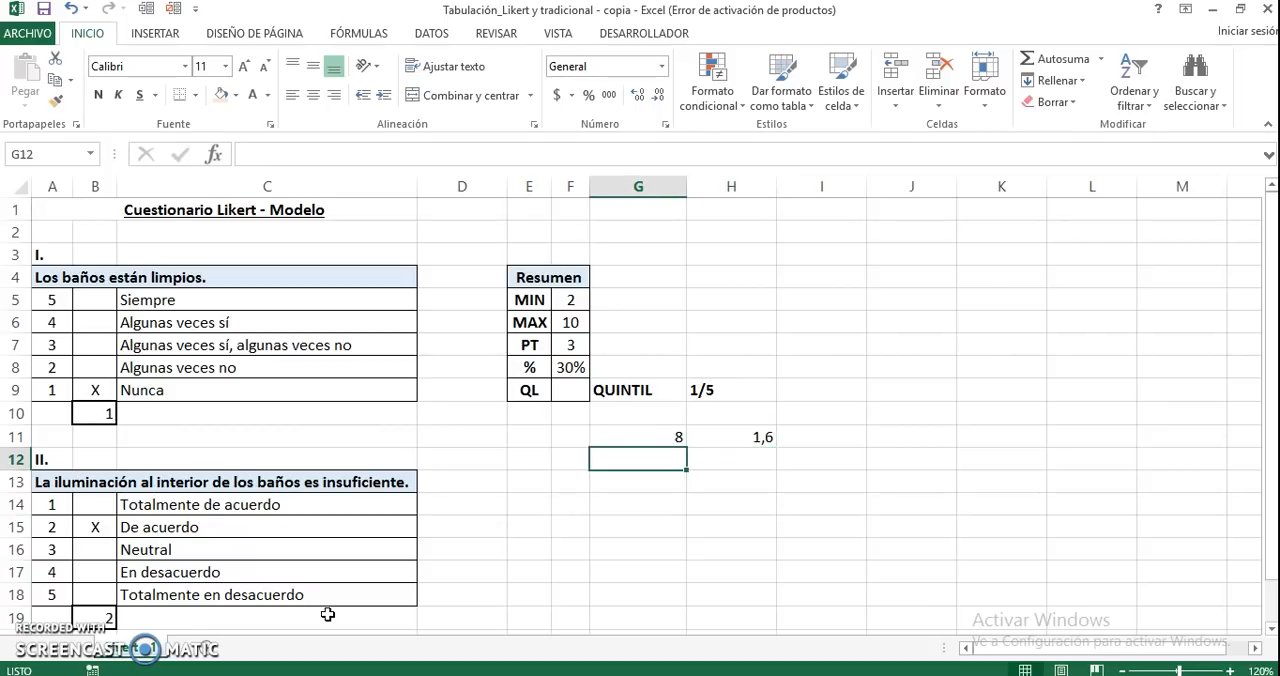
type("=")
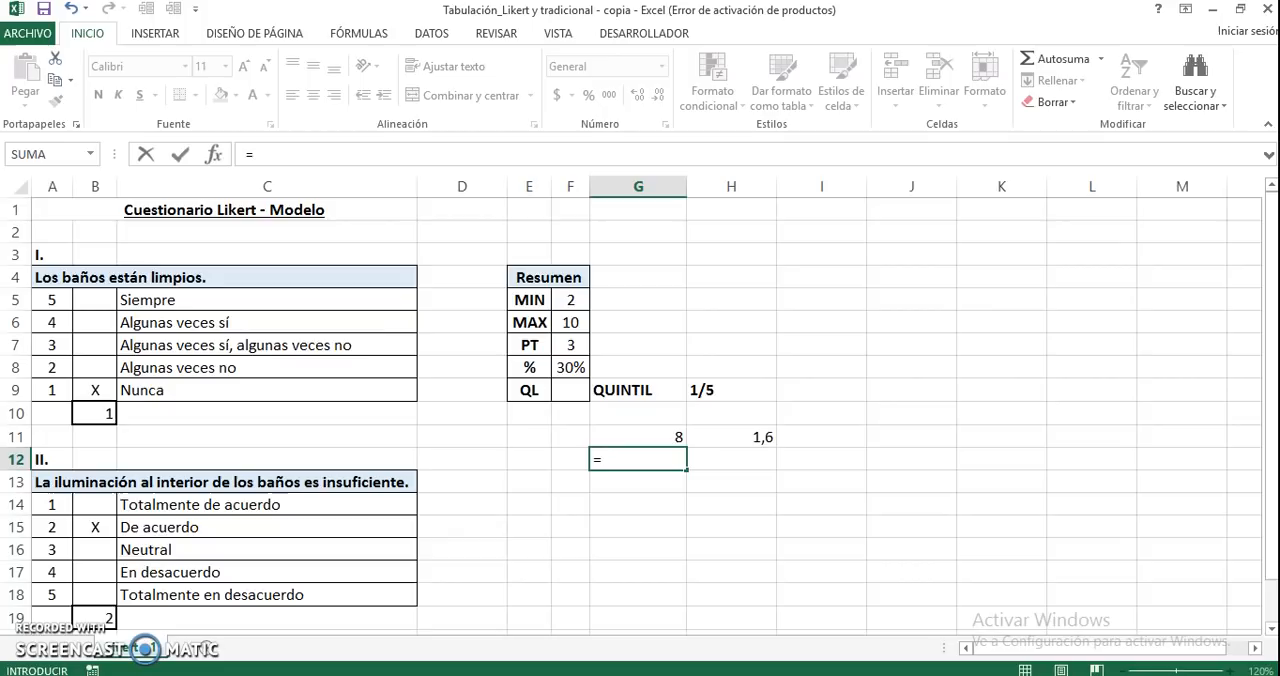
left_click(565, 293)
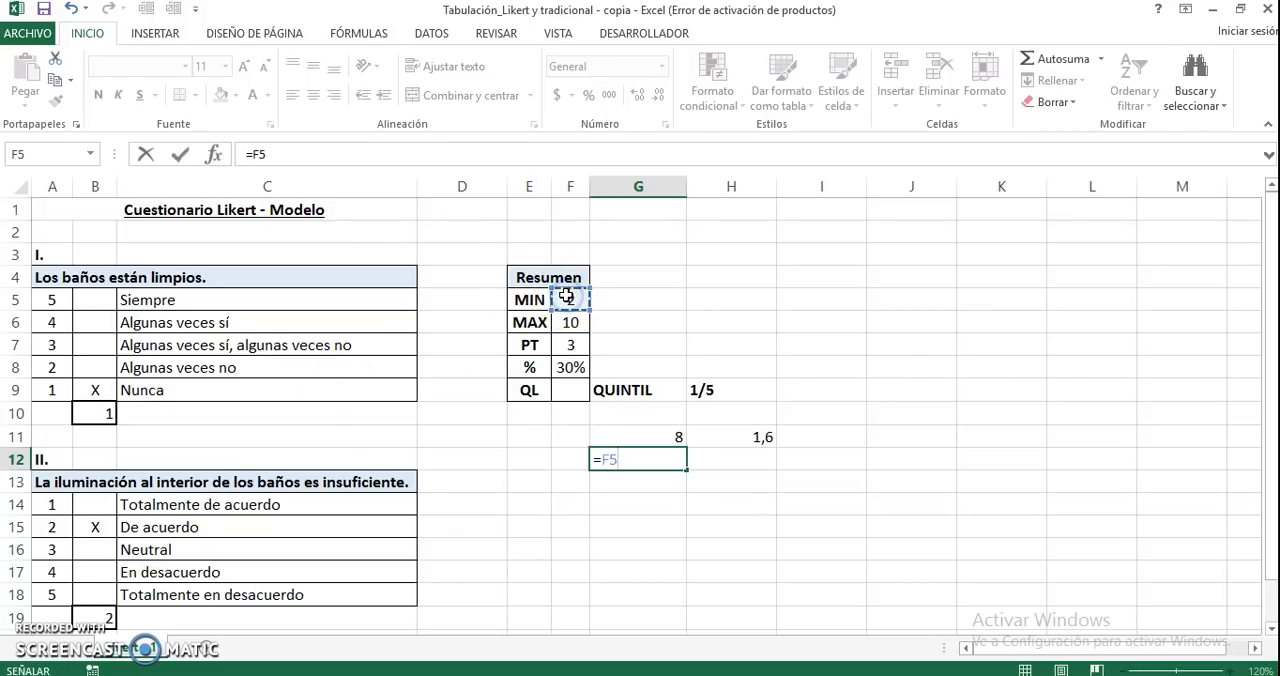
type("+")
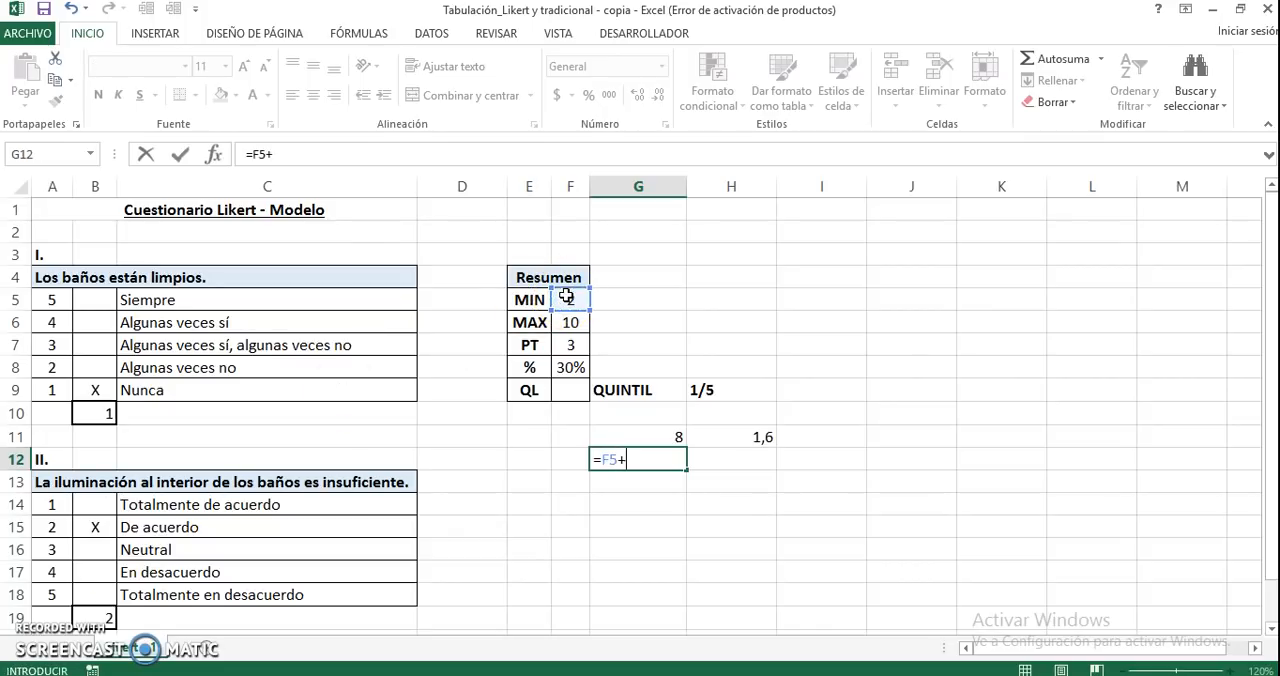
left_click(739, 440)
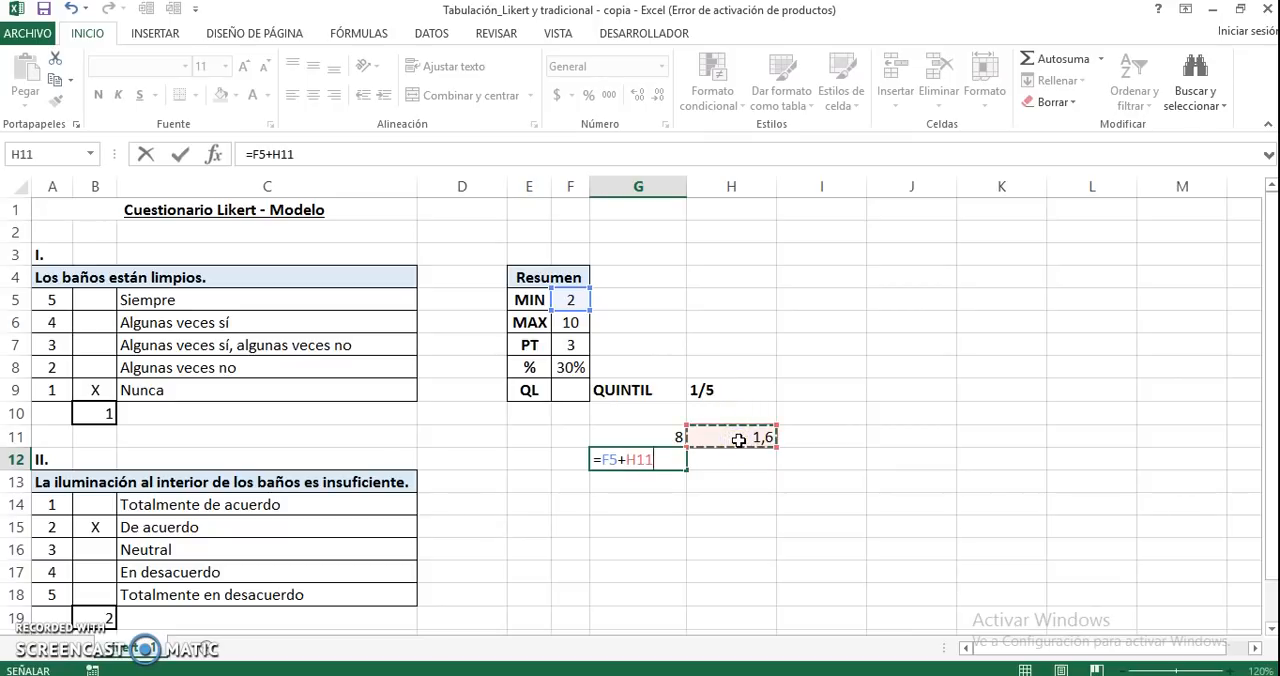
key("Return")
Label the first quintile limit by entering Q1 in H12
key("Up")
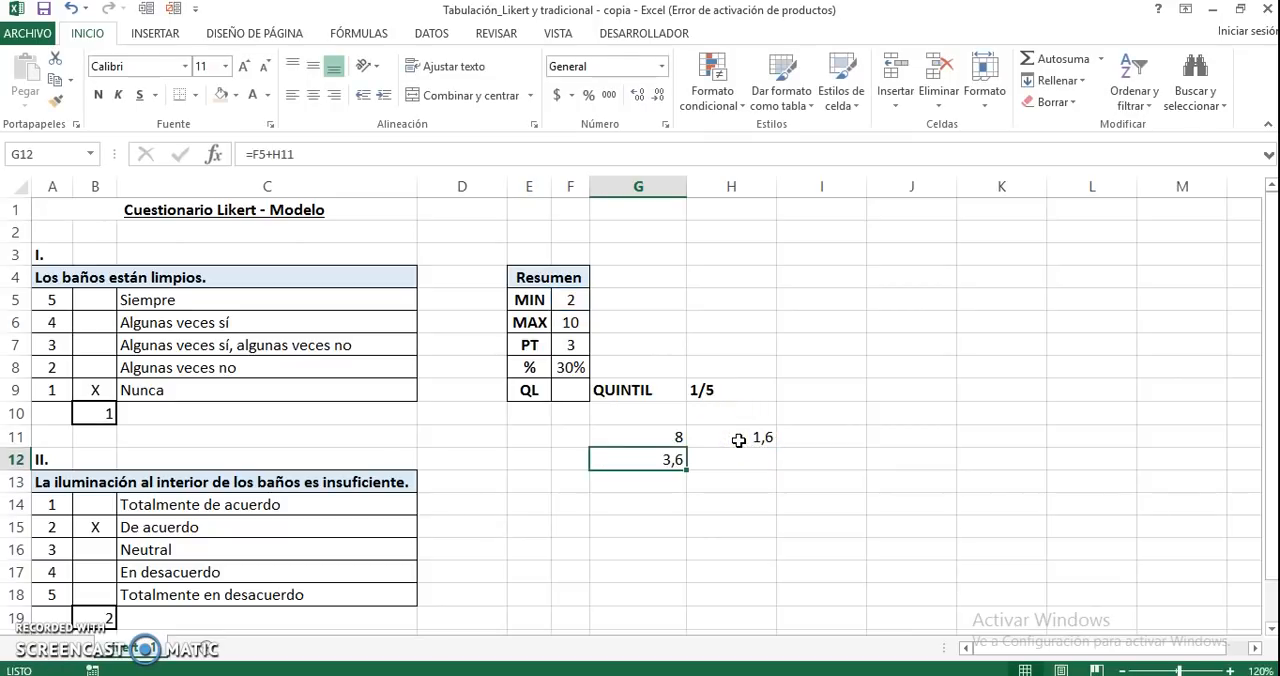
key("Right")
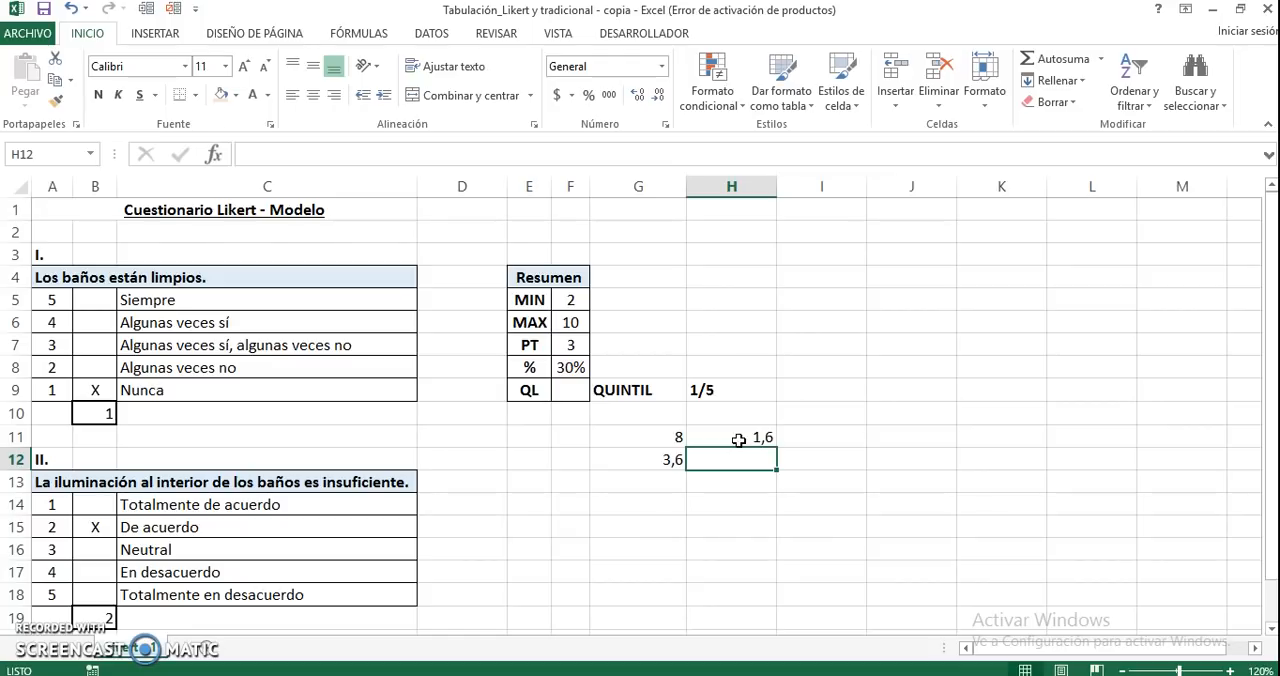
type("Q1")
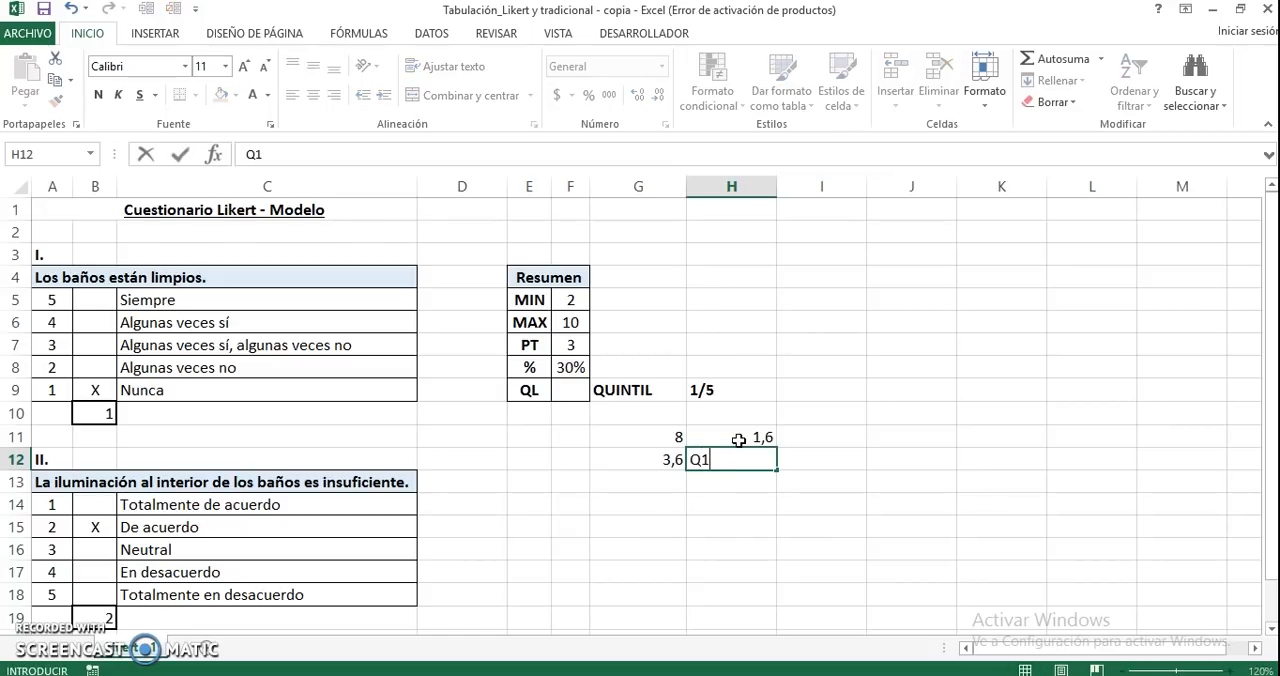
key("Return")
key("Left")
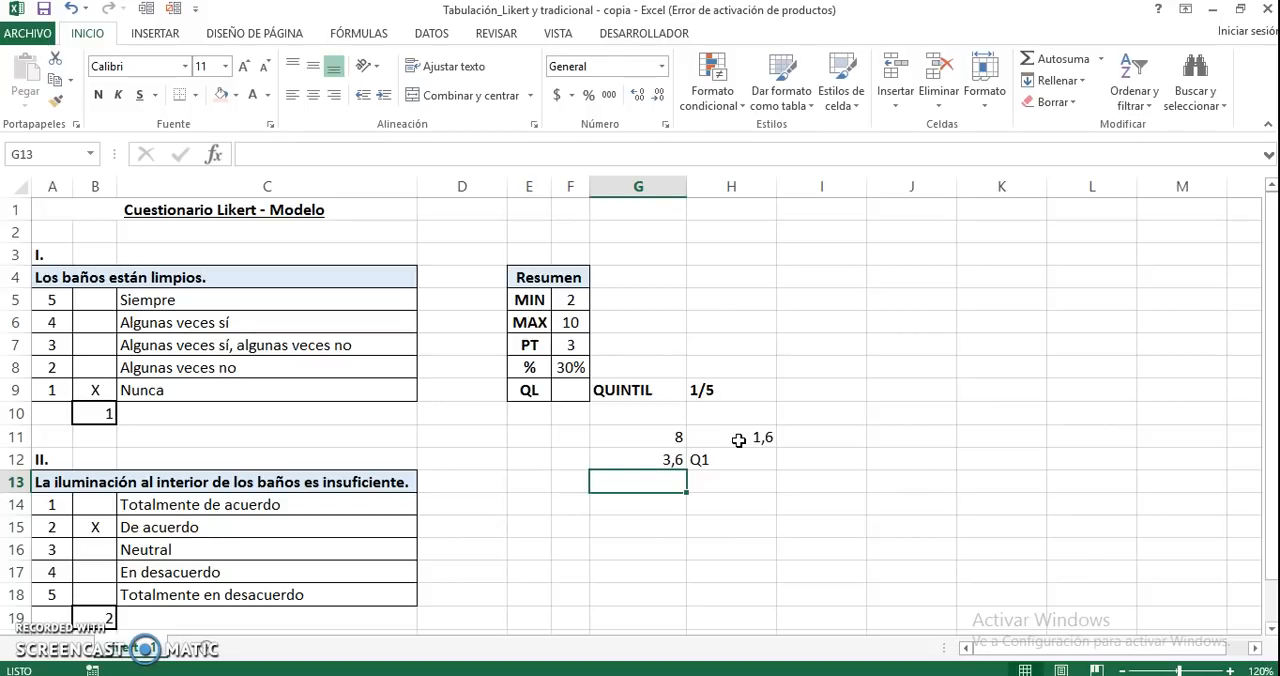
Calculate the second quintile limit in G13 by adding the quintile width to the first limit with the formula =G12+H11
left_click(738, 440)
left_click(635, 484)
type("=")
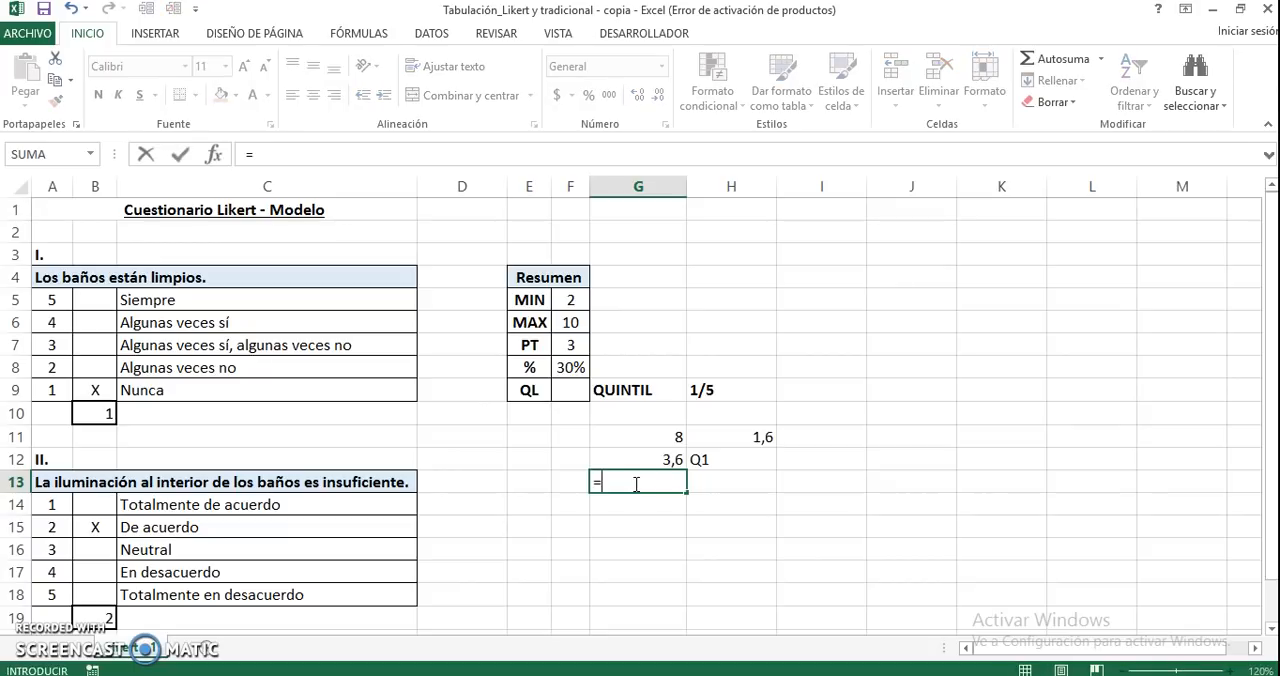
key("Up")
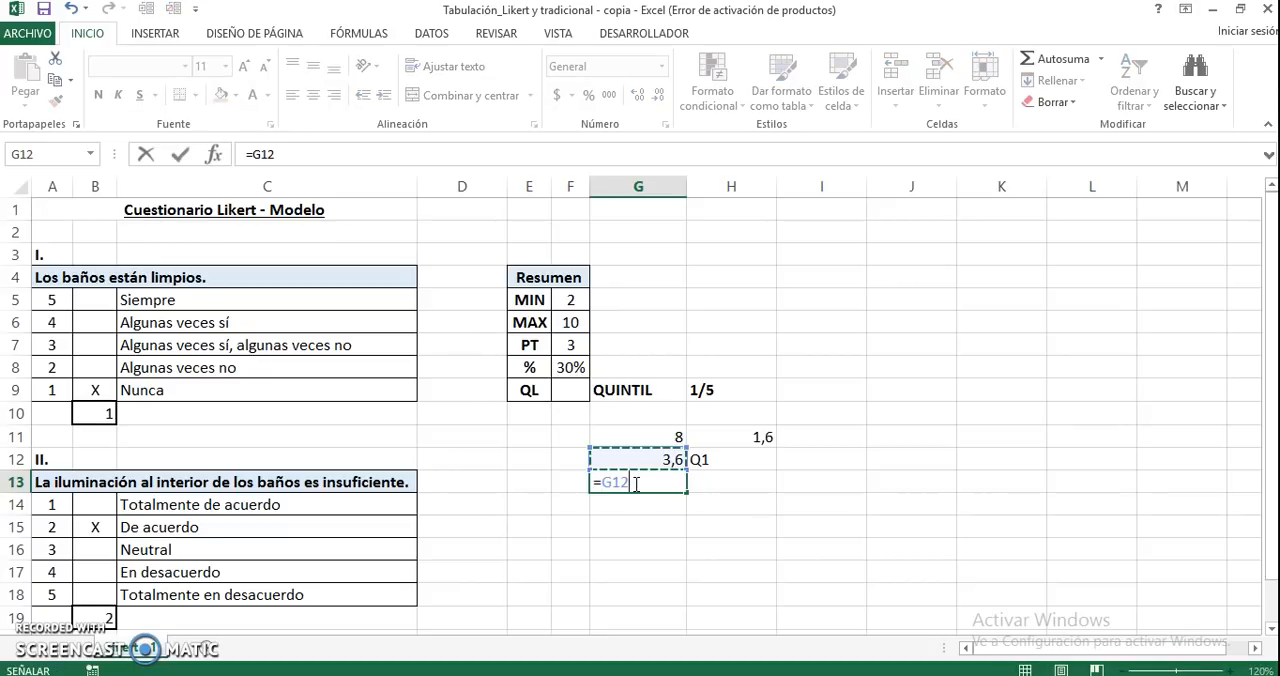
type("+")
left_click(740, 437)
key("Return")
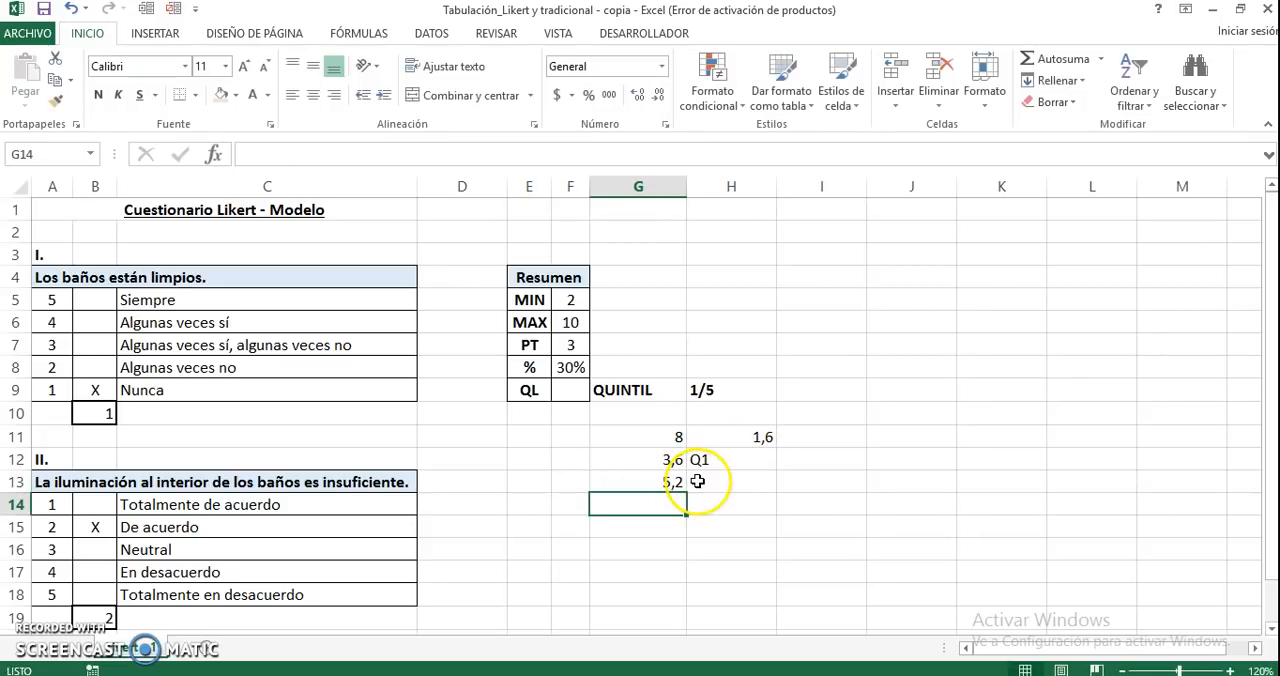
Calculate the third quintile limit in G14 by adding the quintile width to the second limit with the formula =G13+H11
type("=")
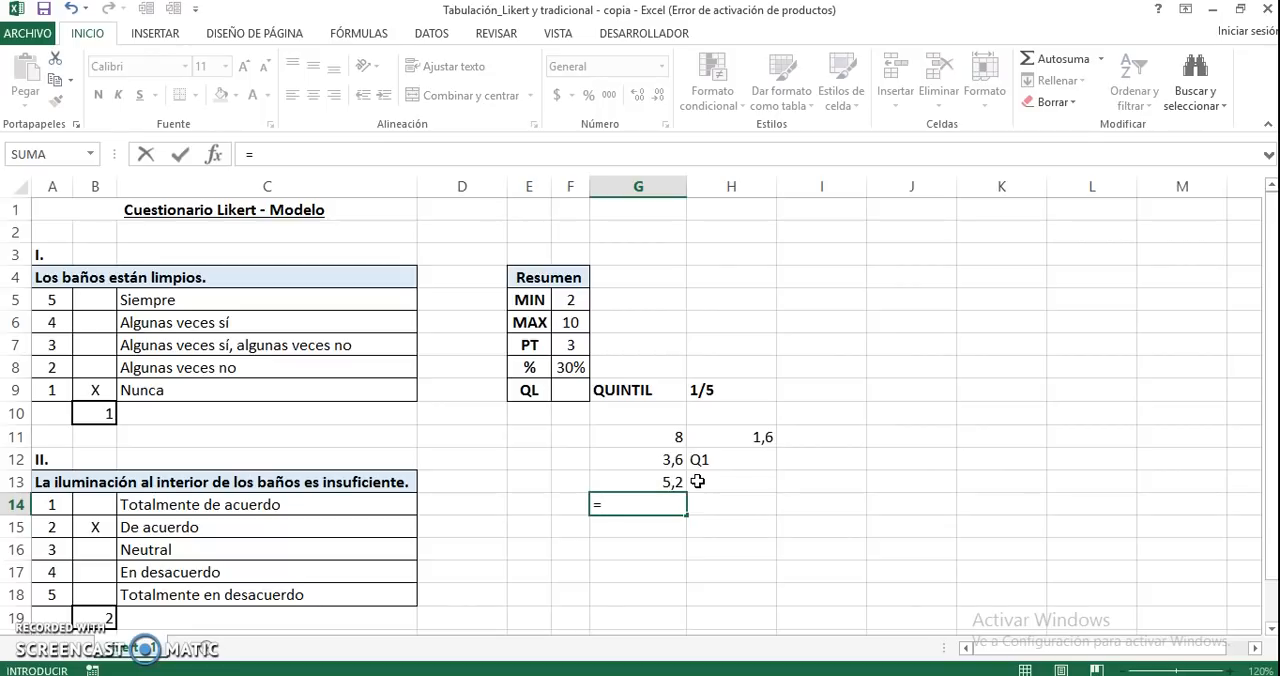
key("Up")
type("+")
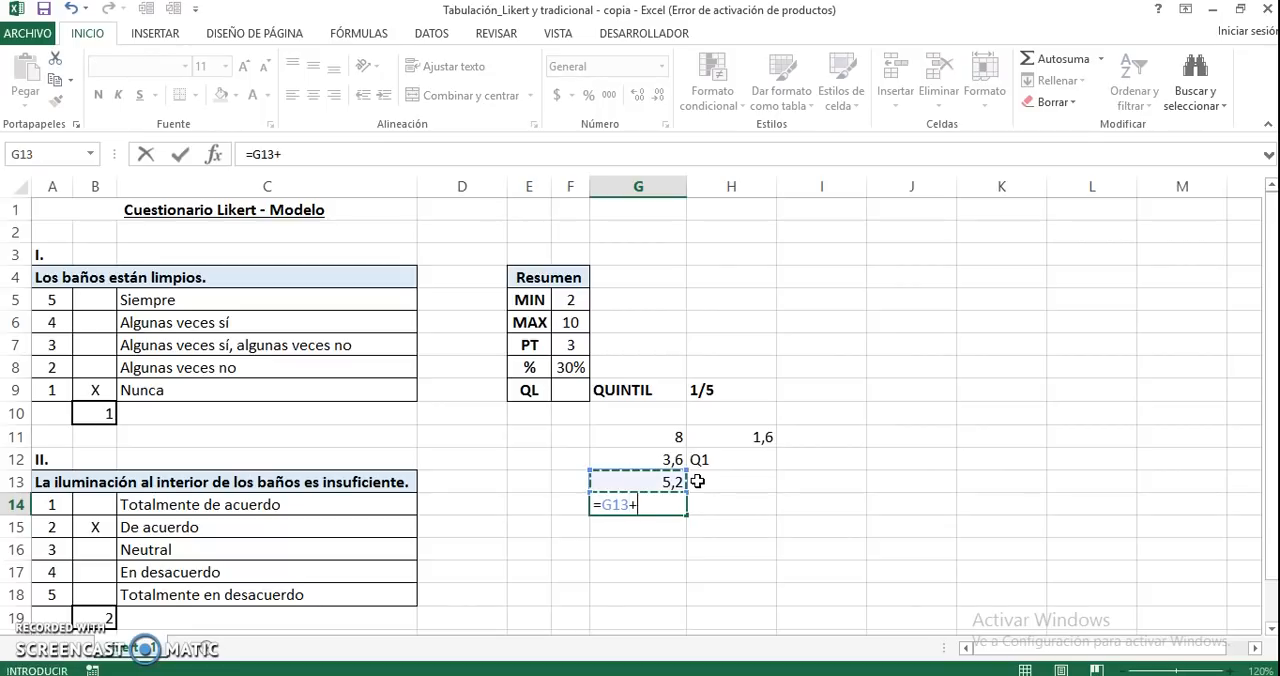
left_click(738, 437)
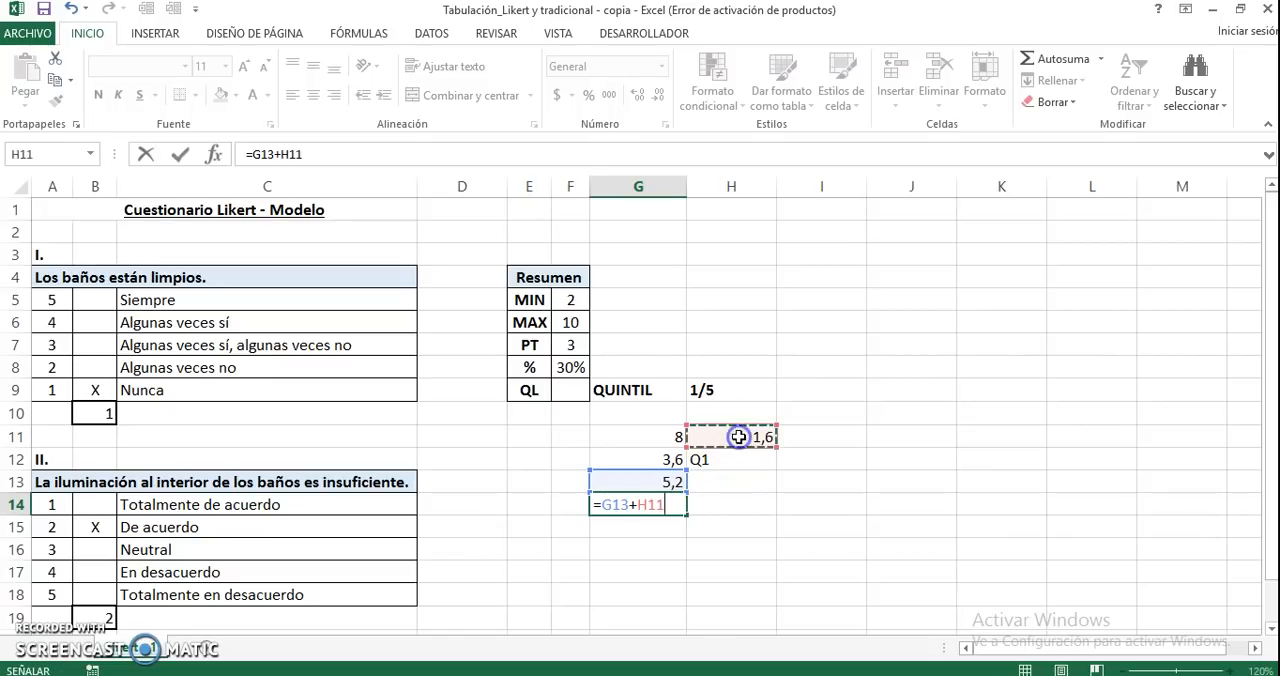
key("Return")
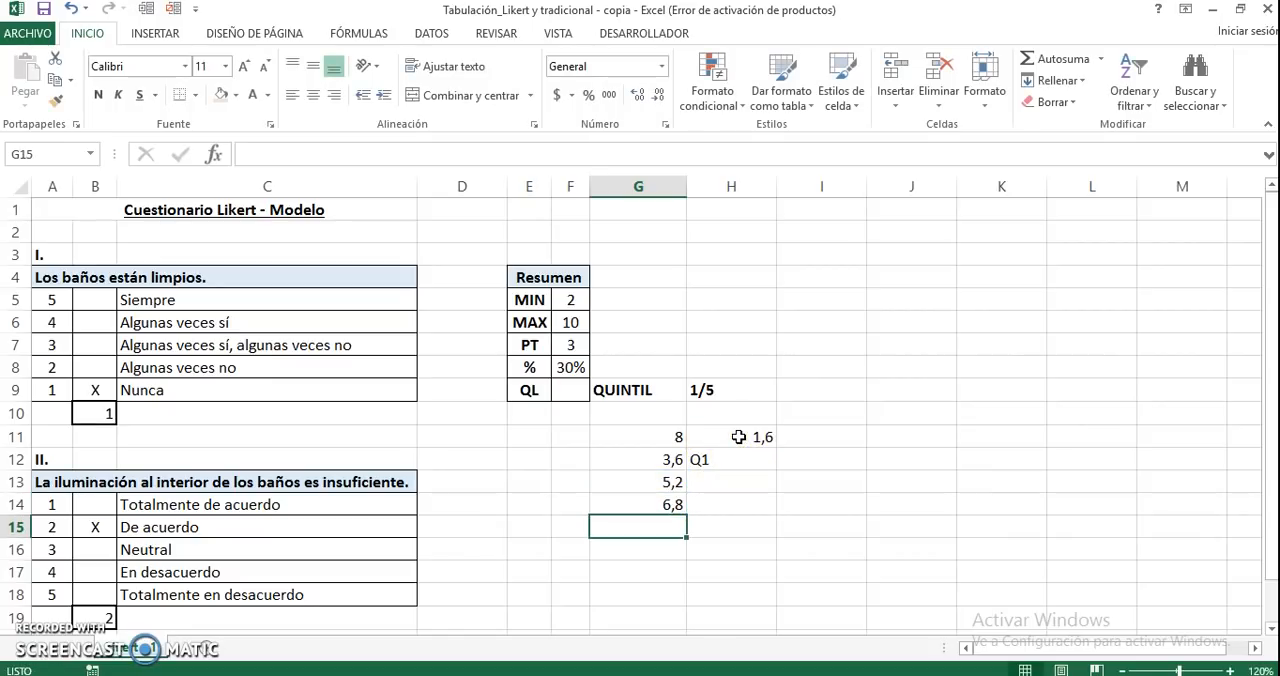
Label the second and third quintile limits by entering Q2 in H13 and Q3 in H14
key("Up")
key("Right")
key("Up")
type("Q2")
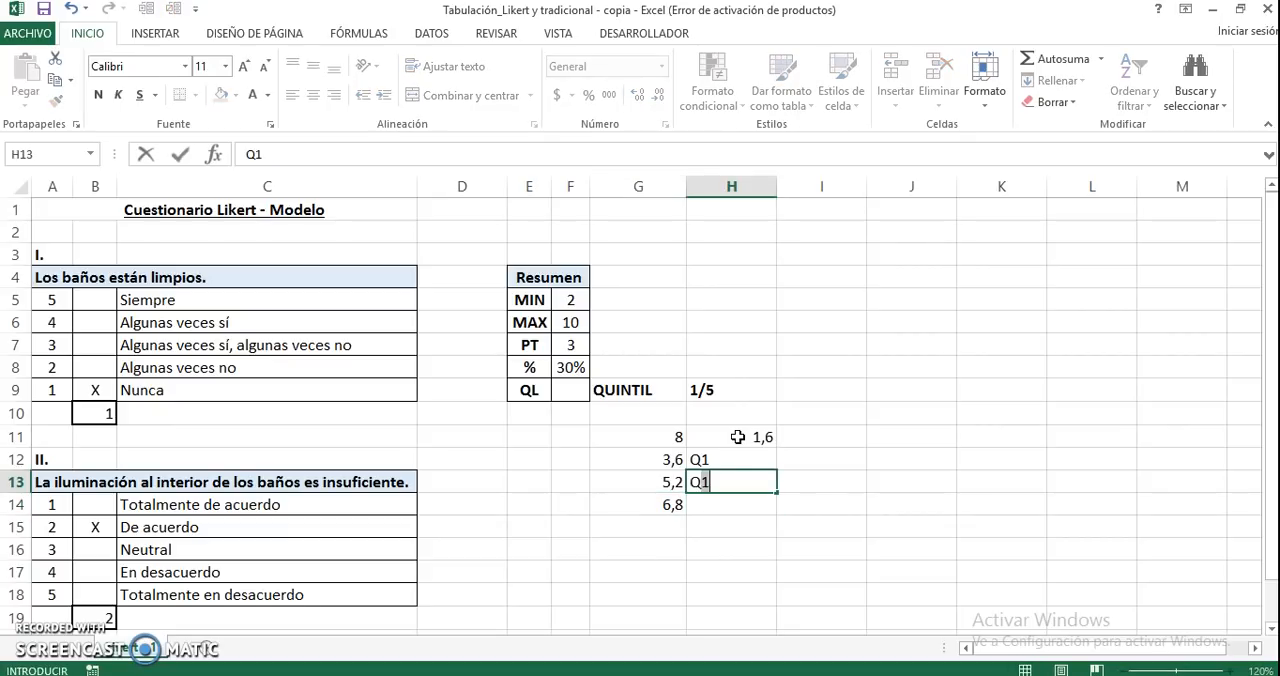
key("Return")
type("Q3")
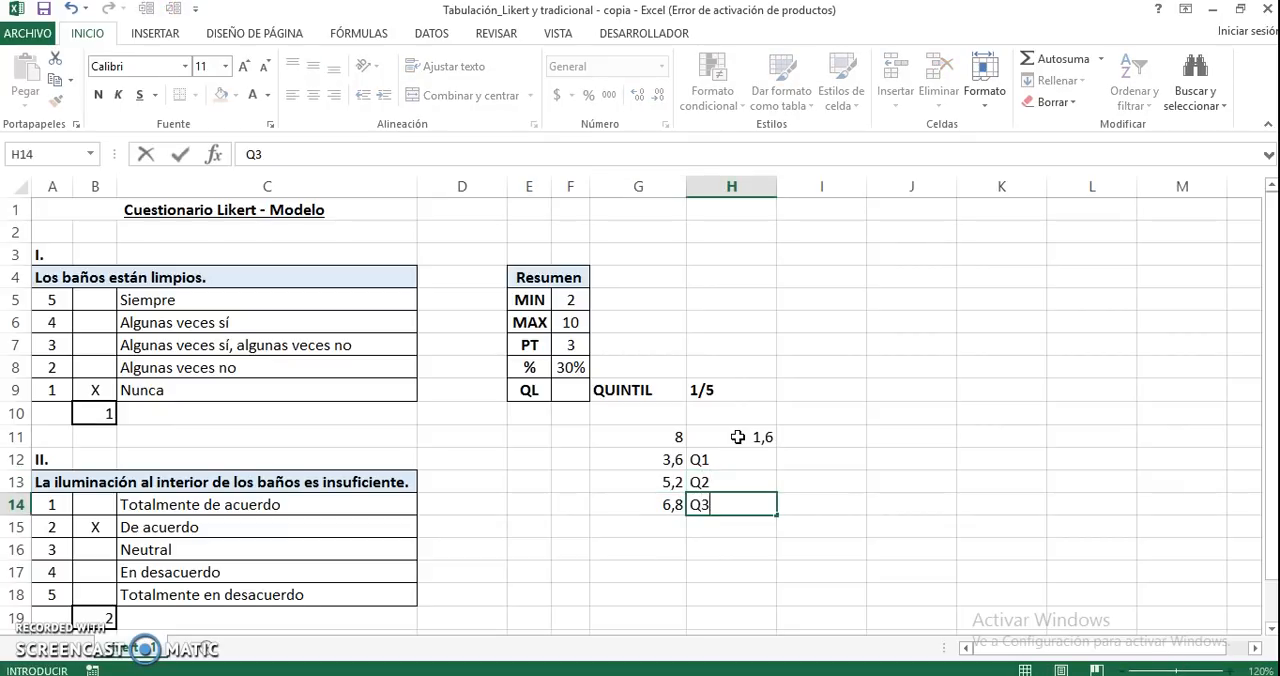
key("Return")
Calculate the fourth quintile limit in G15 by adding the quintile width to the third limit with the formula =G14+H11
key("Left")
type("=")
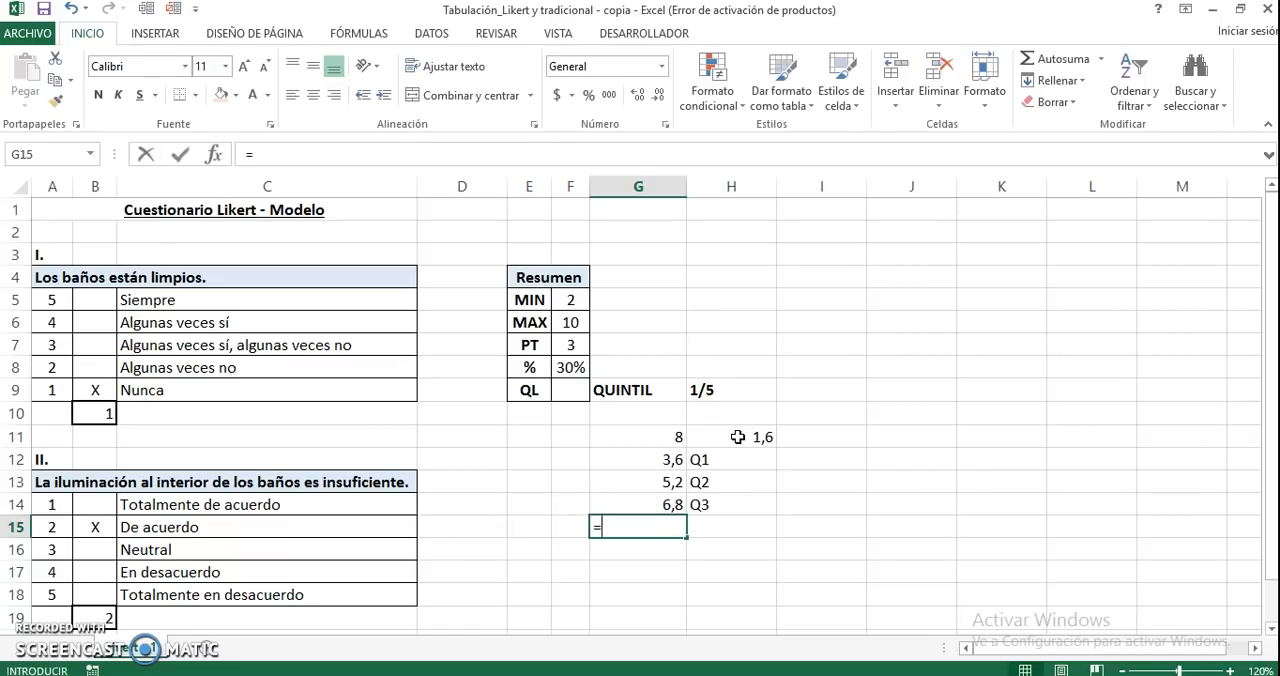
key("Up")
type("+")
key("Up")
key("Right")
key("Up")
Label the fourth quintile limit by entering Q4 in H15
key("Up")
key("Up")
key("Return")
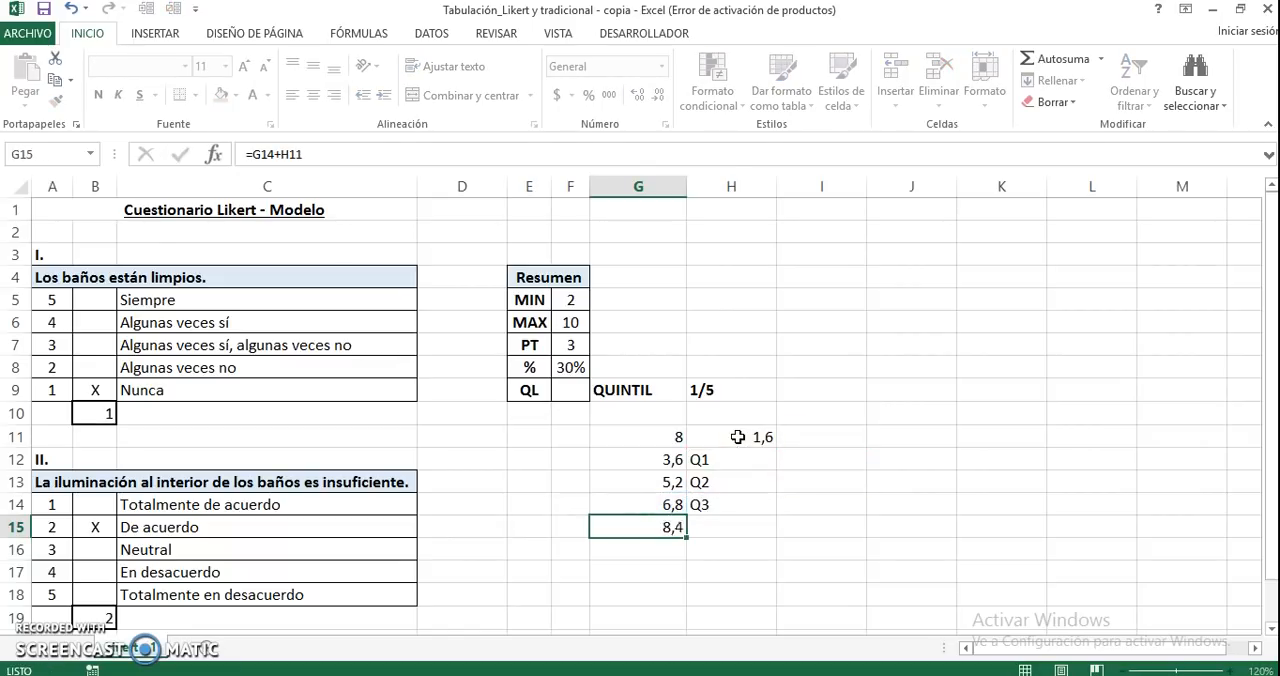
key("Up")
key("Right")
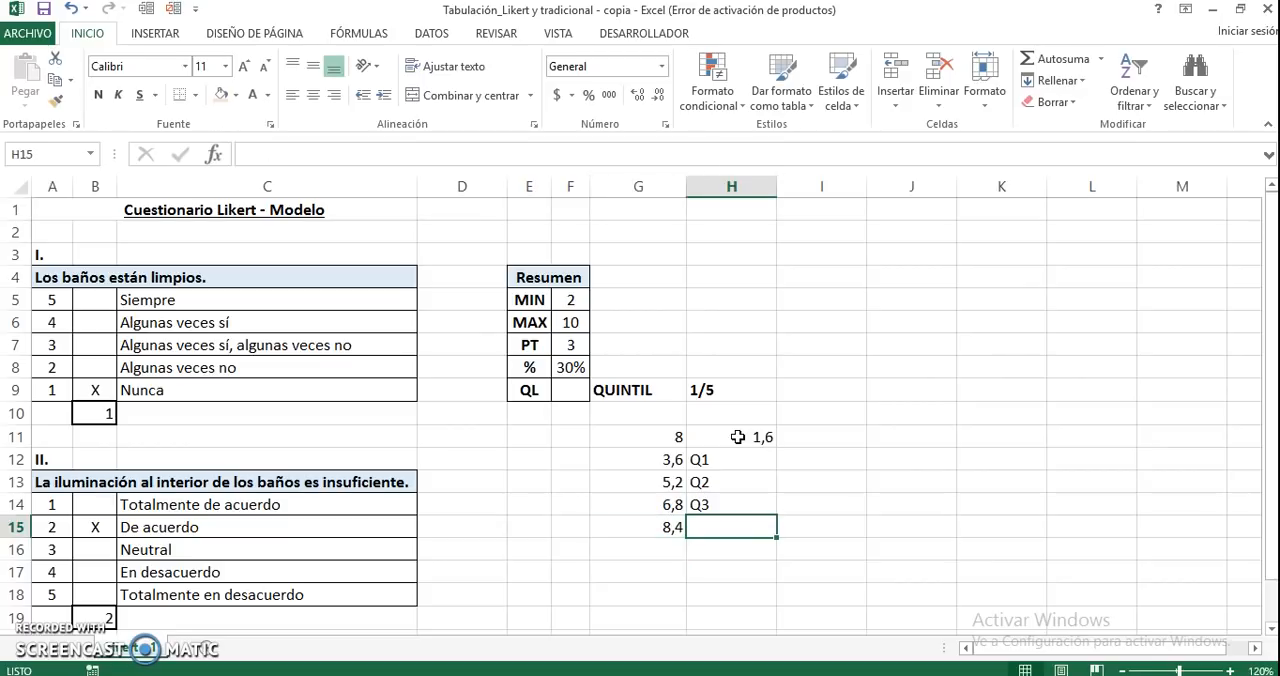
type("Q4")
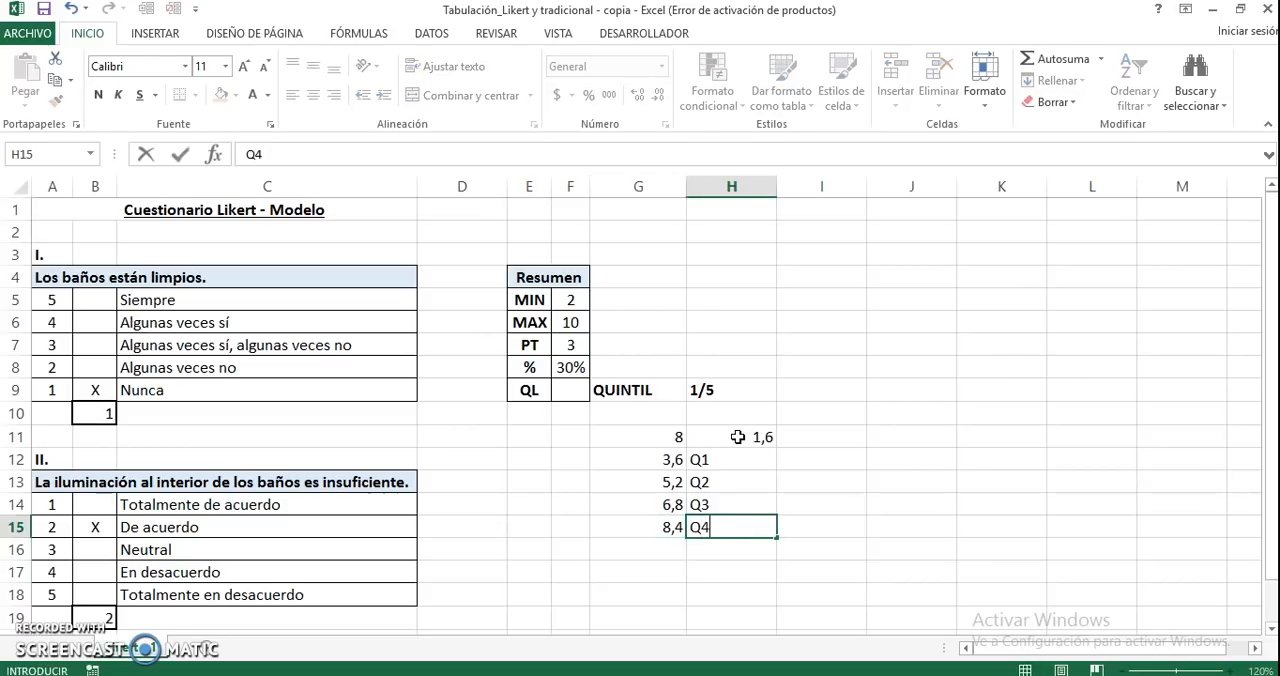
key("Return")
Calculate the fifth quintile limit in G16 by adding the quintile width to the fourth limit with the formula =G15+H11
key("Left")
type("=")
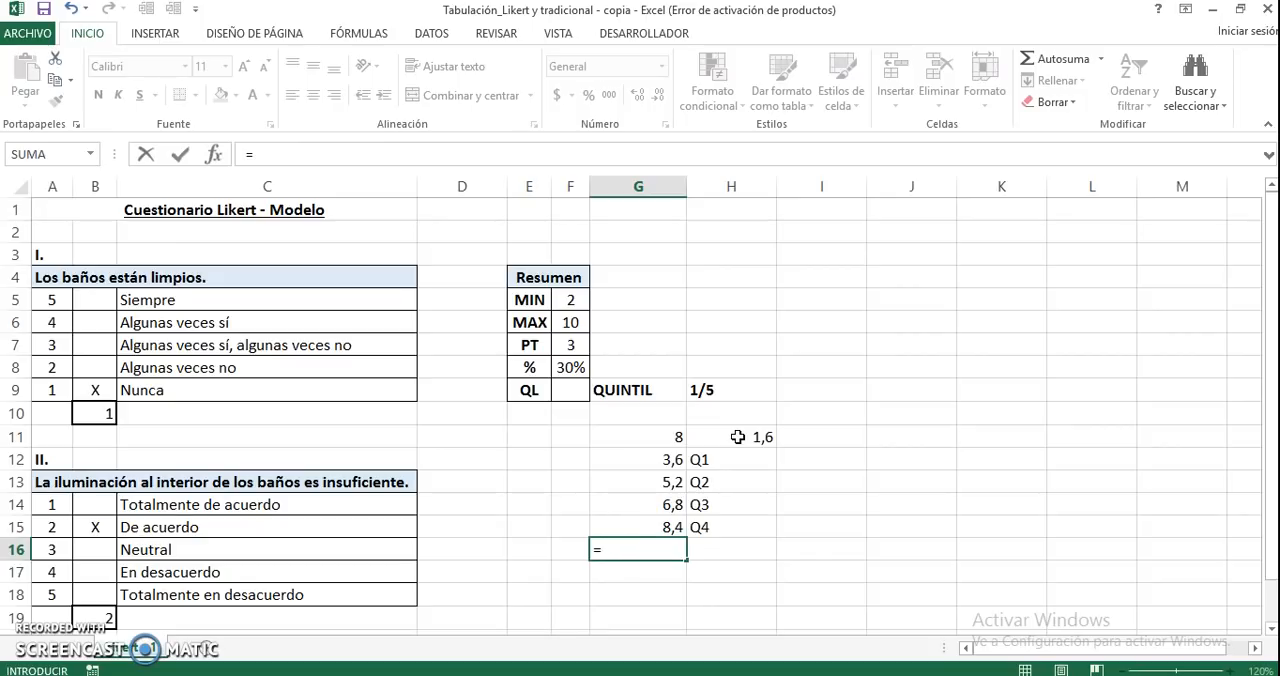
key("Up")
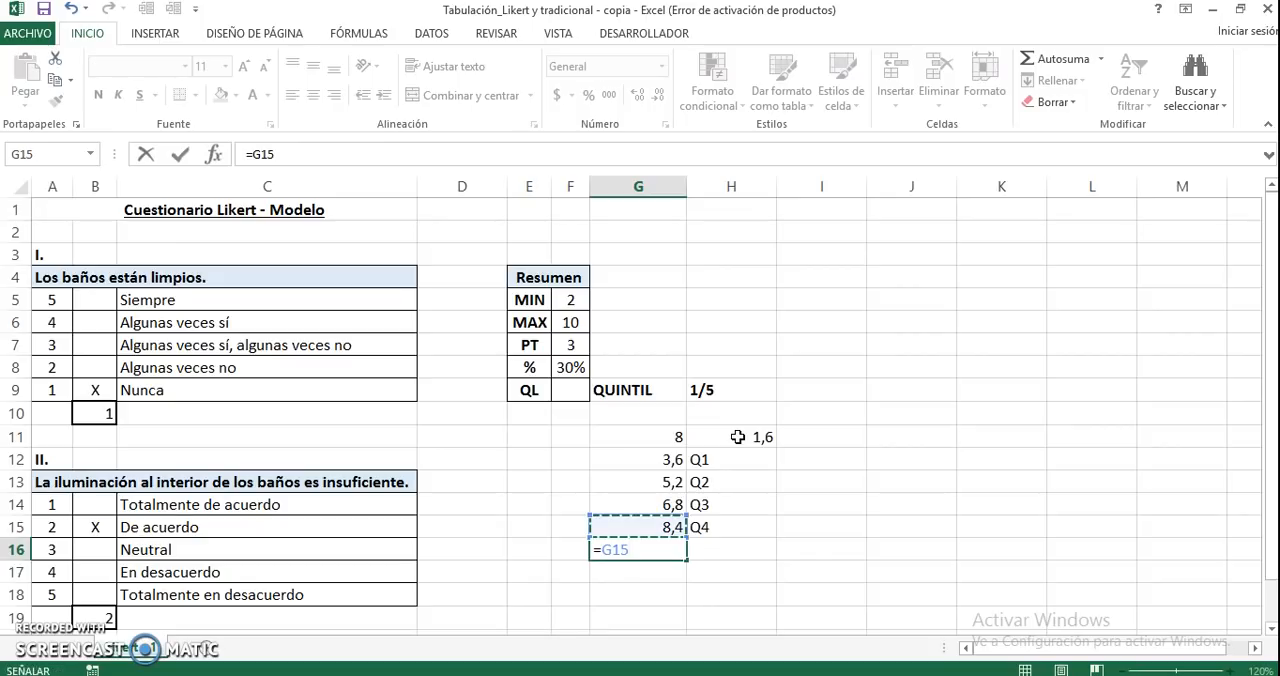
type("+")
key("Up")
key("Right")
key("Up")
key("Up")
key("Up")
Label the fifth quintile limit by entering Q5 in H16
key("Up")
key("Return")
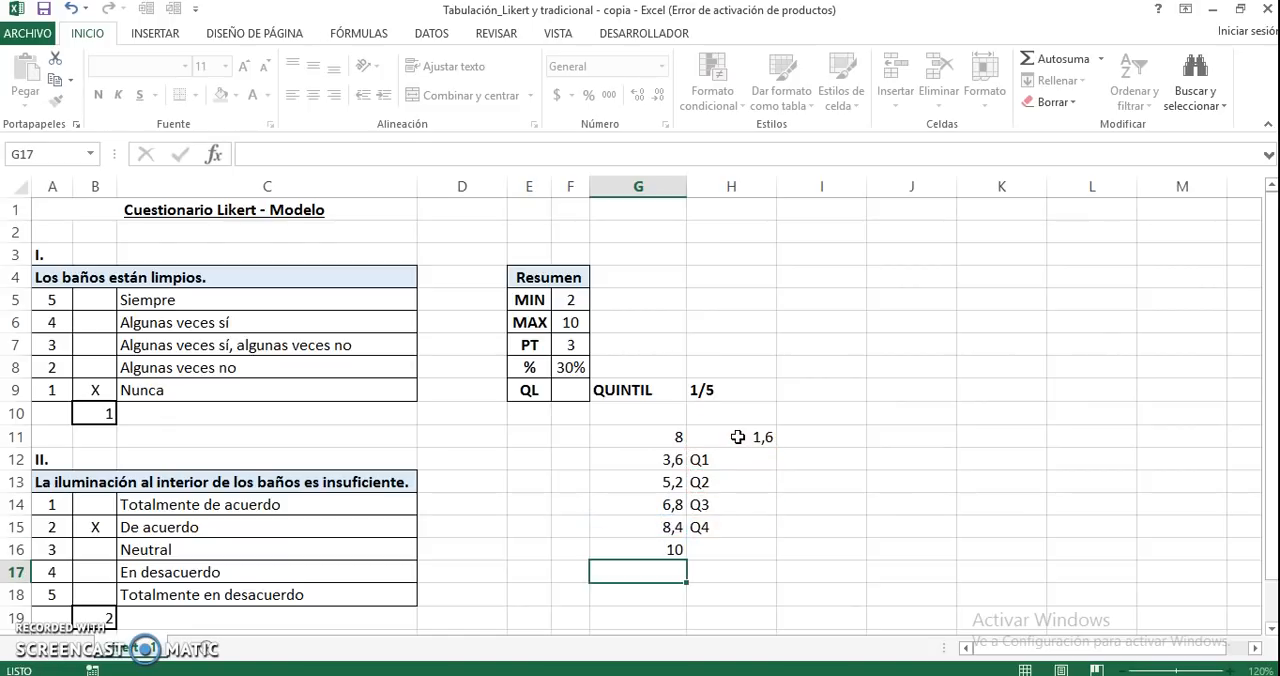
key("Up")
key("Right")
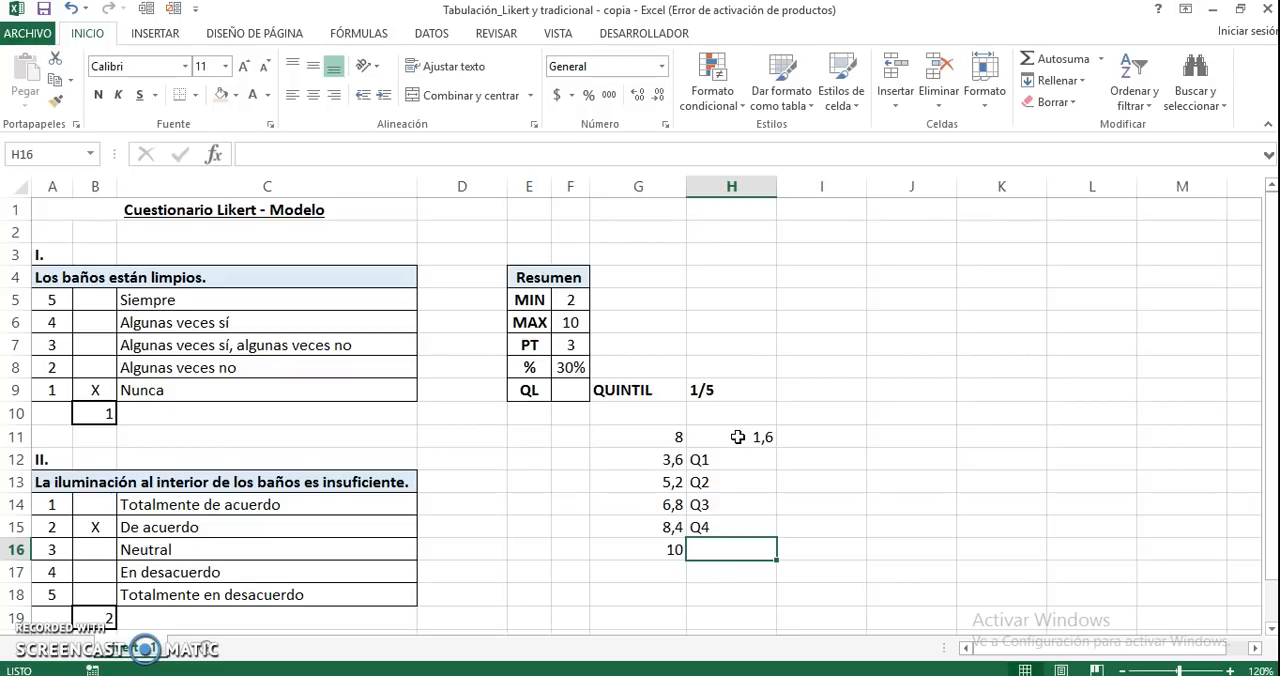
type("5")
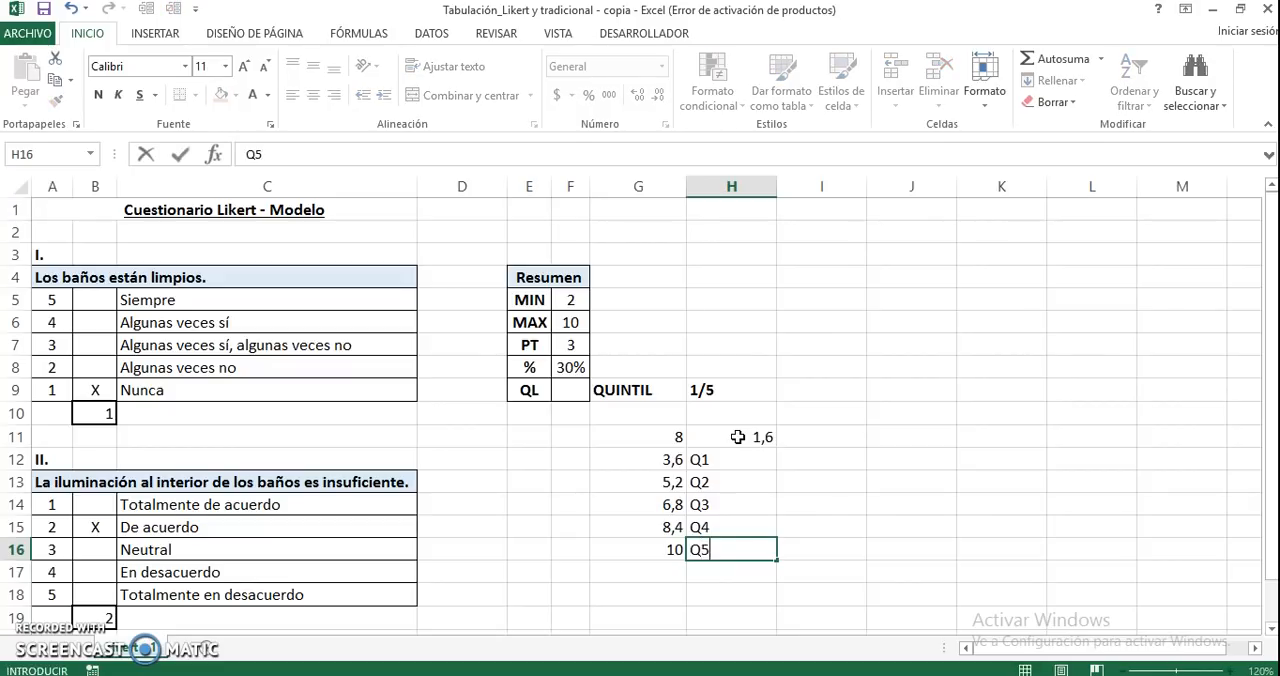
key("Return")
Hide the auxiliary range and quintile width values in G11:H11 by giving them a white font colour
left_click(684, 437)
left_click_drag(697, 437, 740, 437)
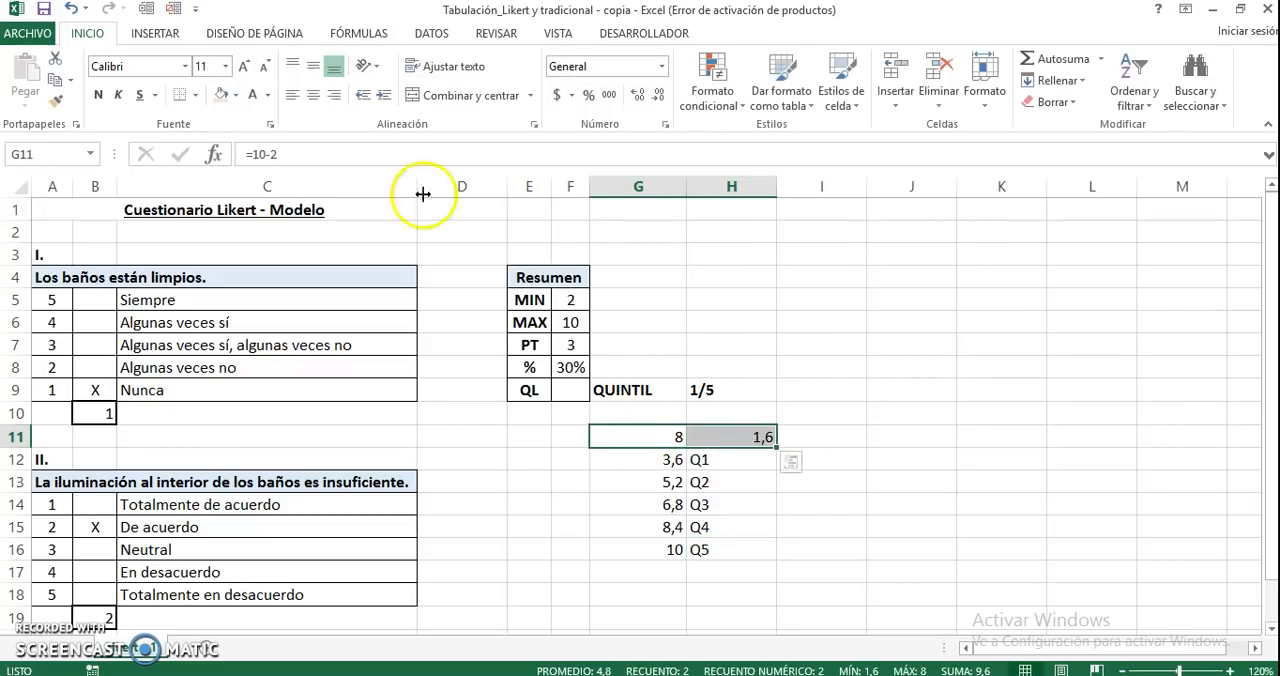
left_click(253, 95)
Make the quintile labels Q1 to Q5 in H12:H16 bold
left_click_drag(655, 460, 657, 514)
left_click_drag(711, 463, 699, 550)
key("ctrl+n")
left_click(890, 340)
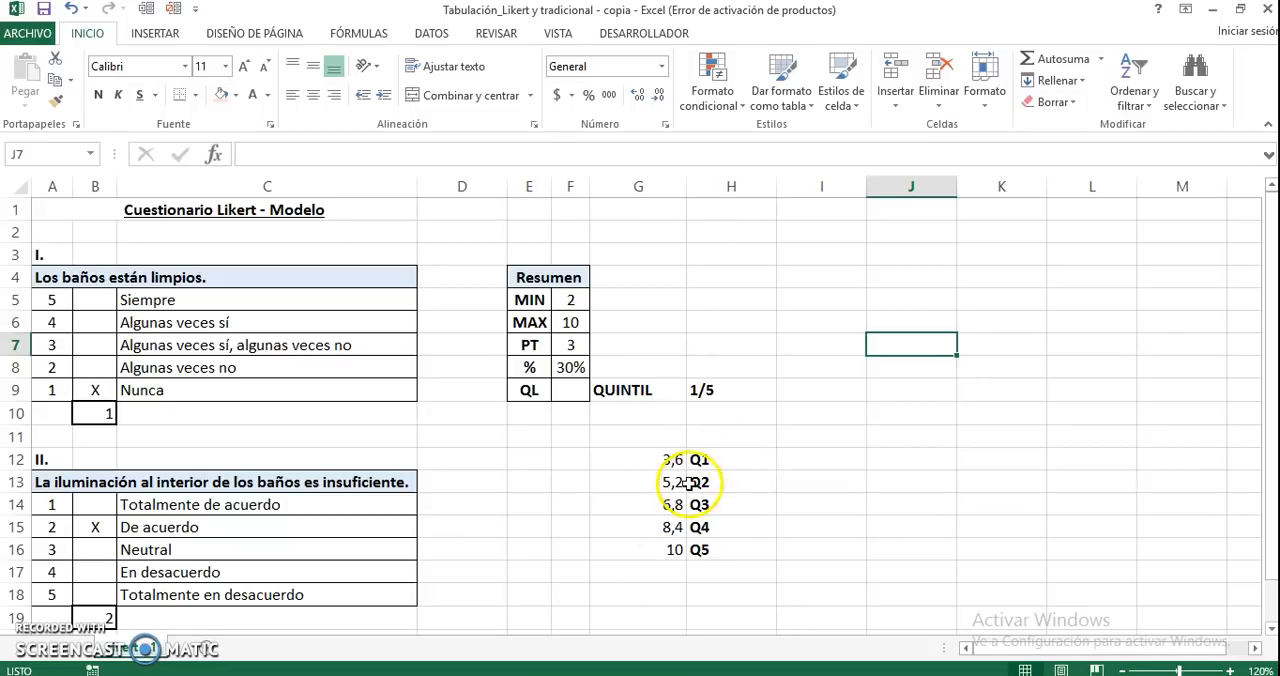
Begin the QL formula in F9 with SI and a nested Y function whose first condition is F7>=2
left_click(655, 549)
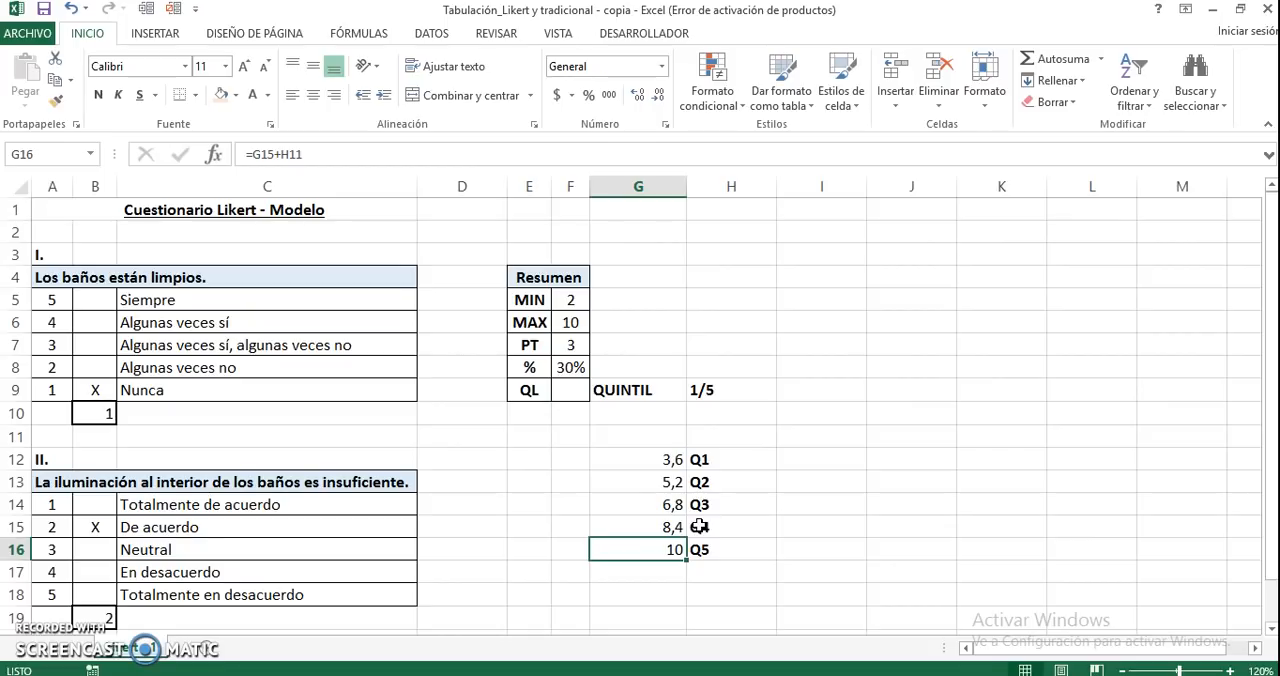
left_click(570, 391)
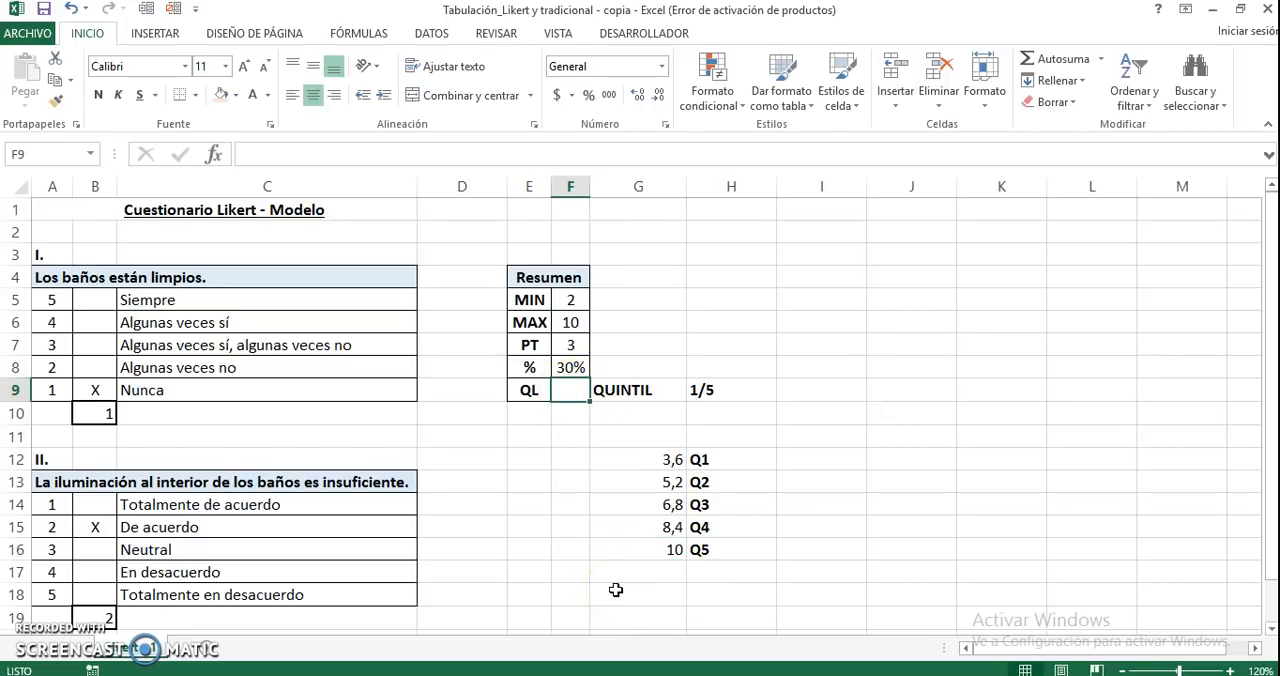
type("=SI(")
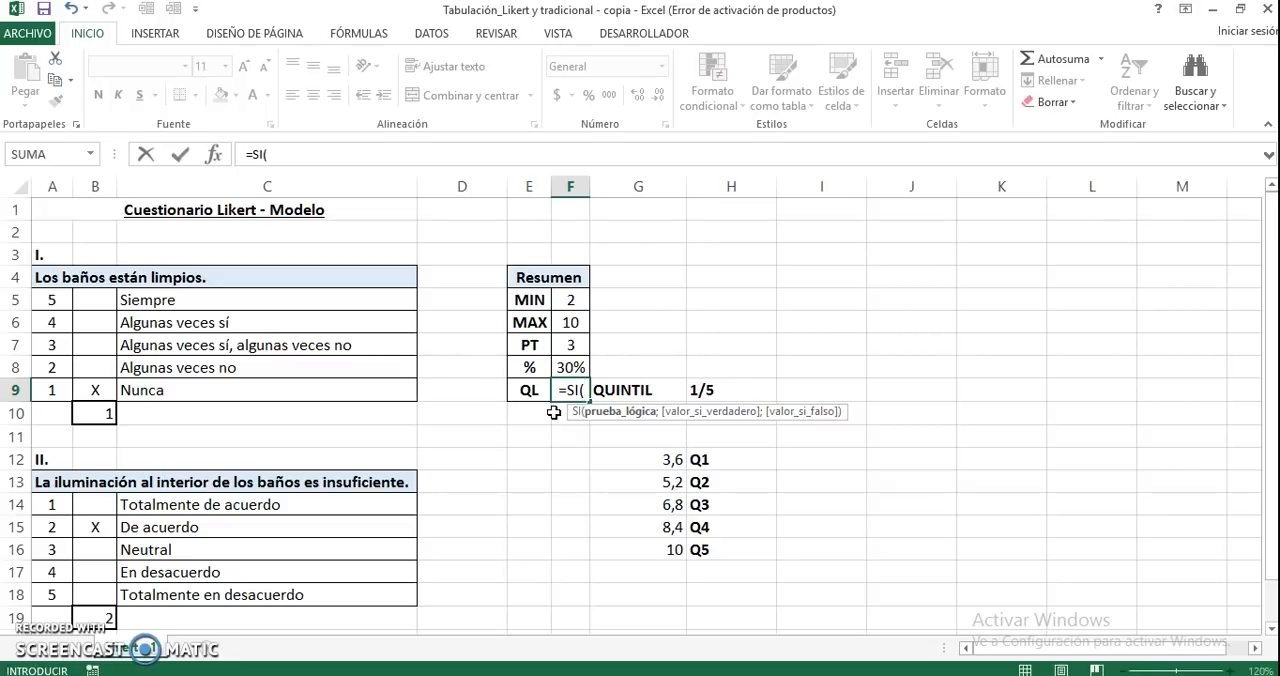
type("Y")
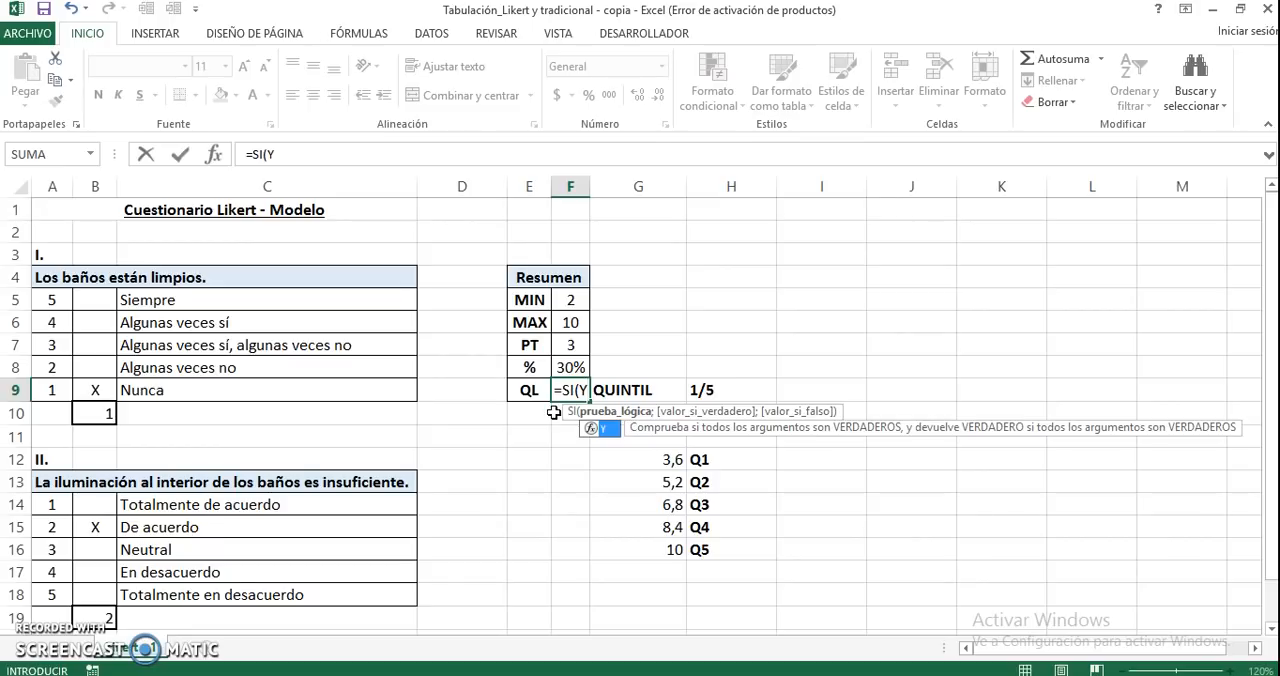
type("(")
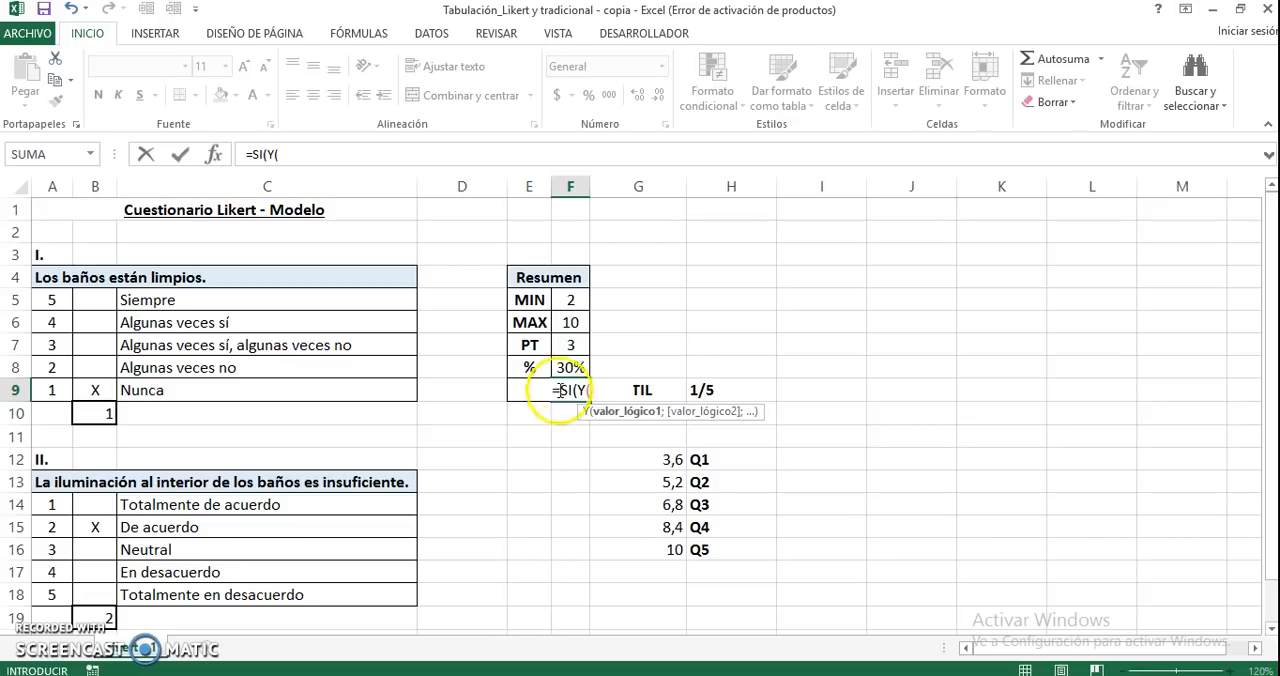
left_click(574, 345)
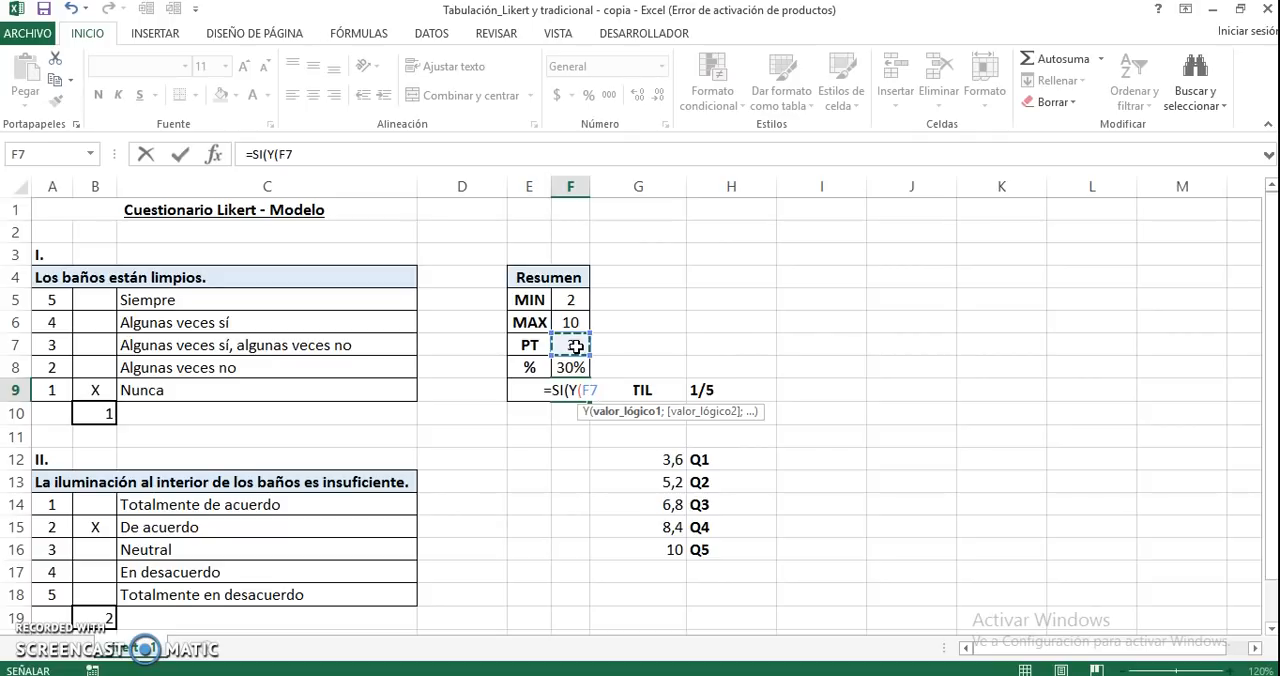
type("<")
key("BackSpace")
type(">")
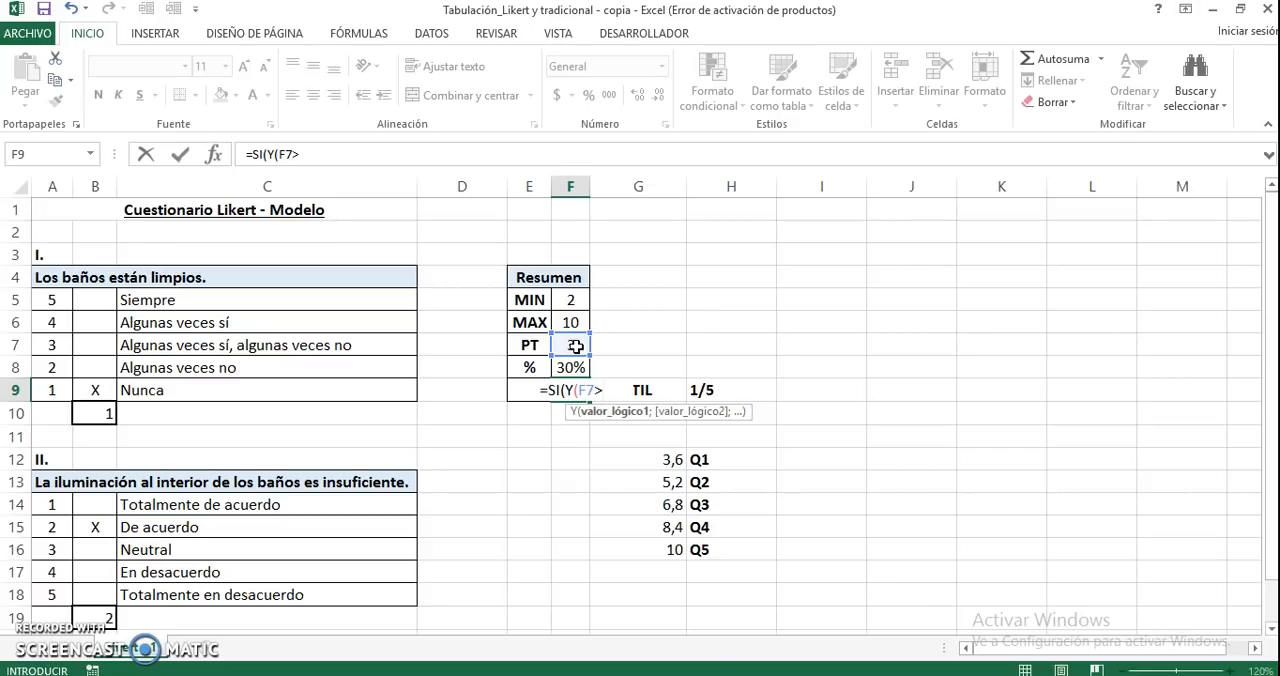
type("=2")
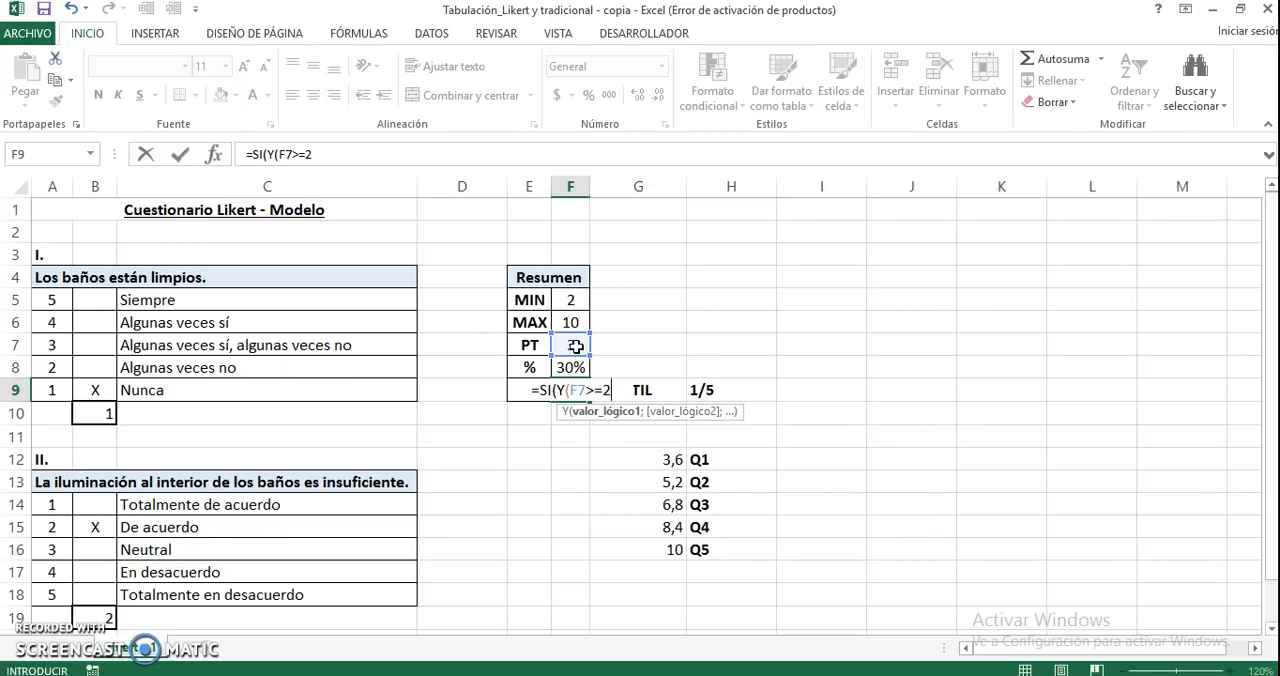
Add F7<3,6 as the second condition of the Y function in F9 and close its parenthesis
type(";")
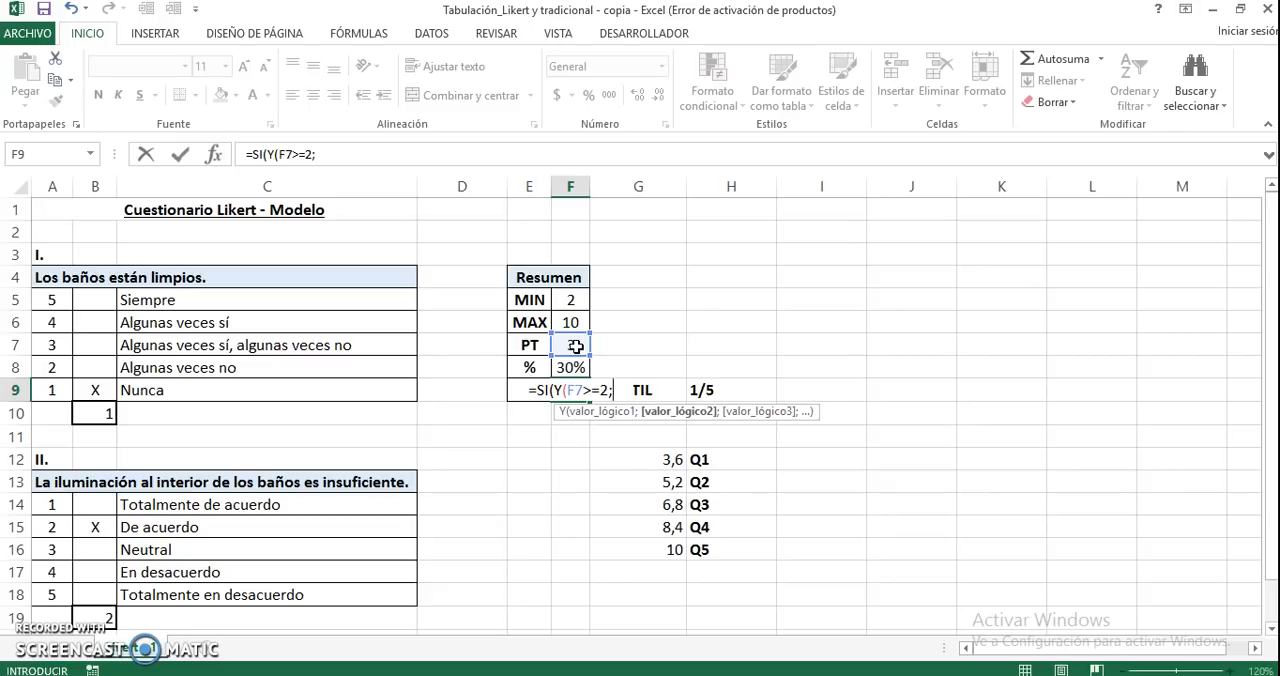
type("F7")
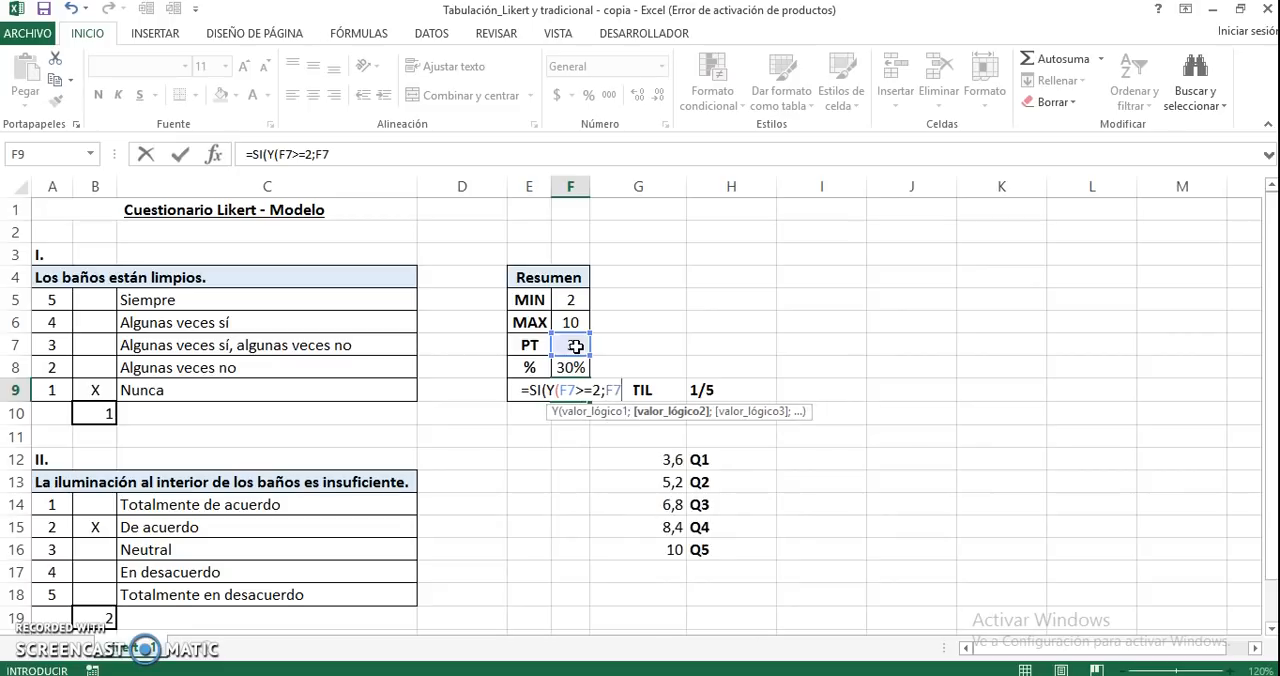
type("<")
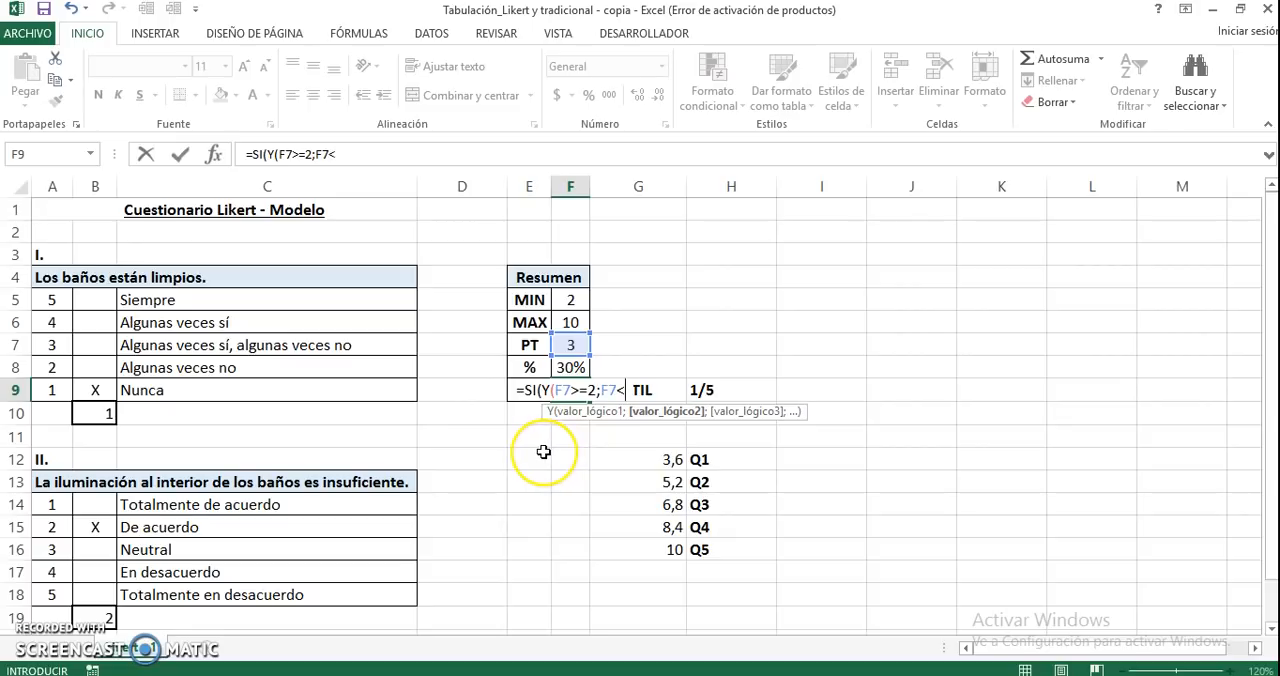
type("3,6")
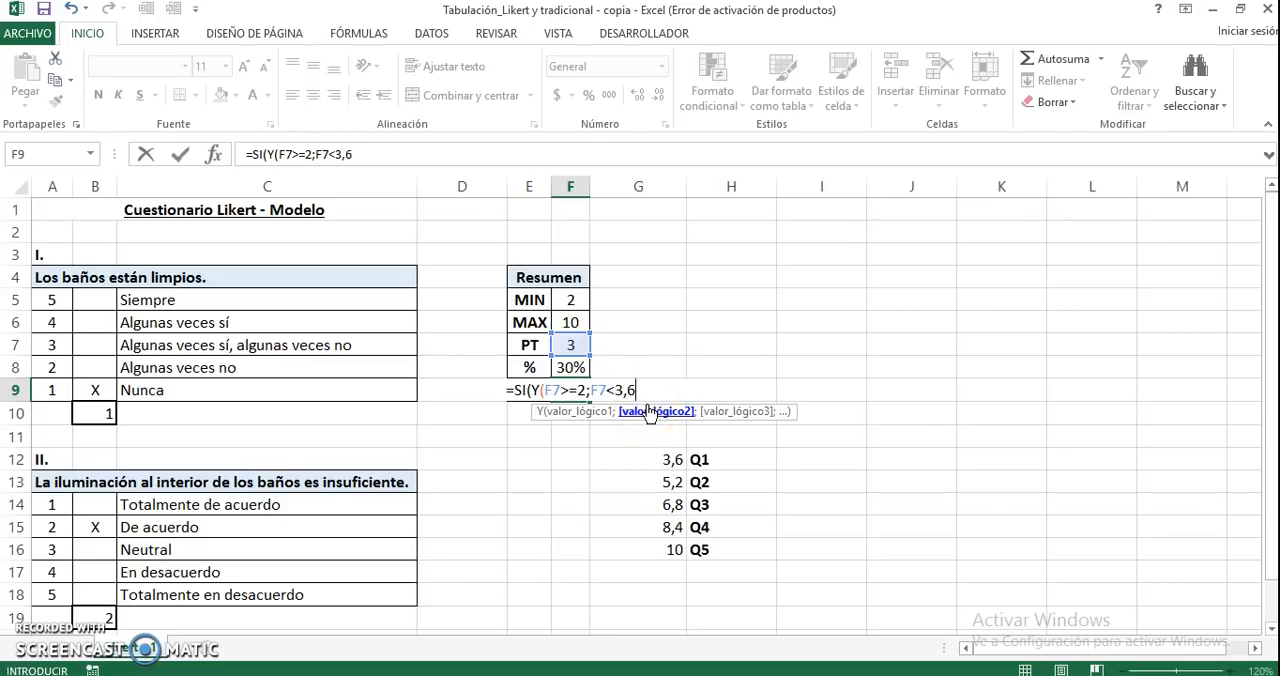
type(")")
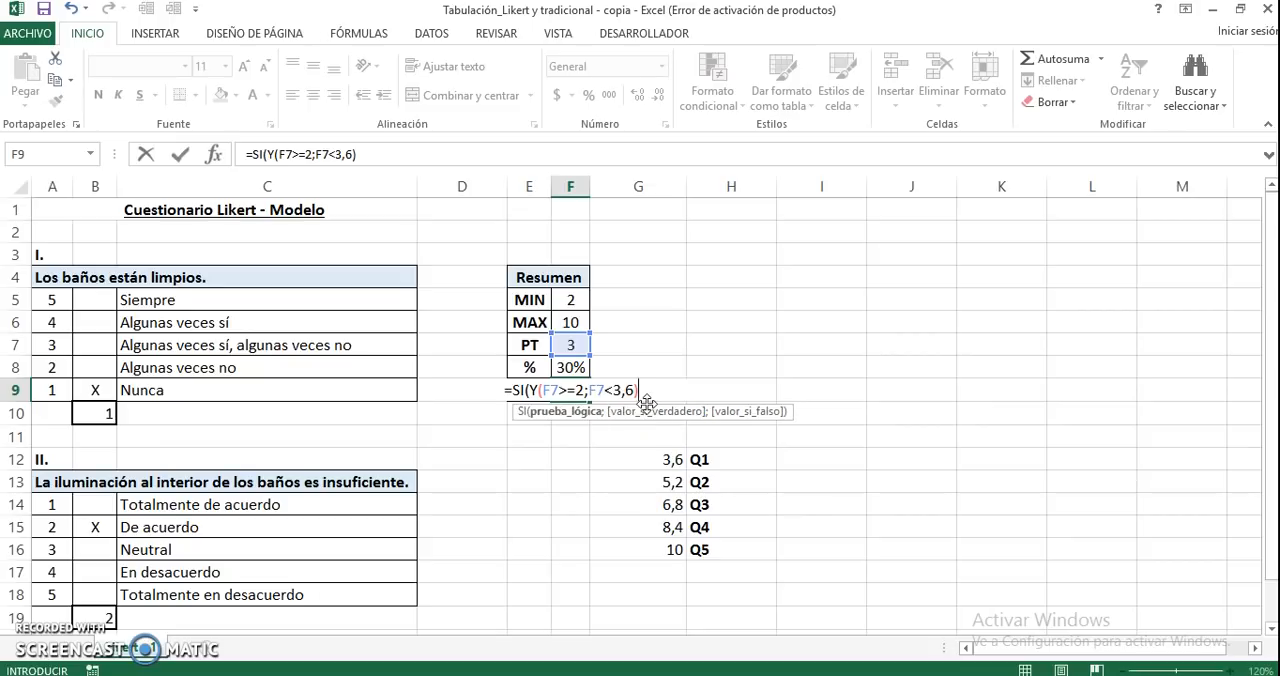
type(";")
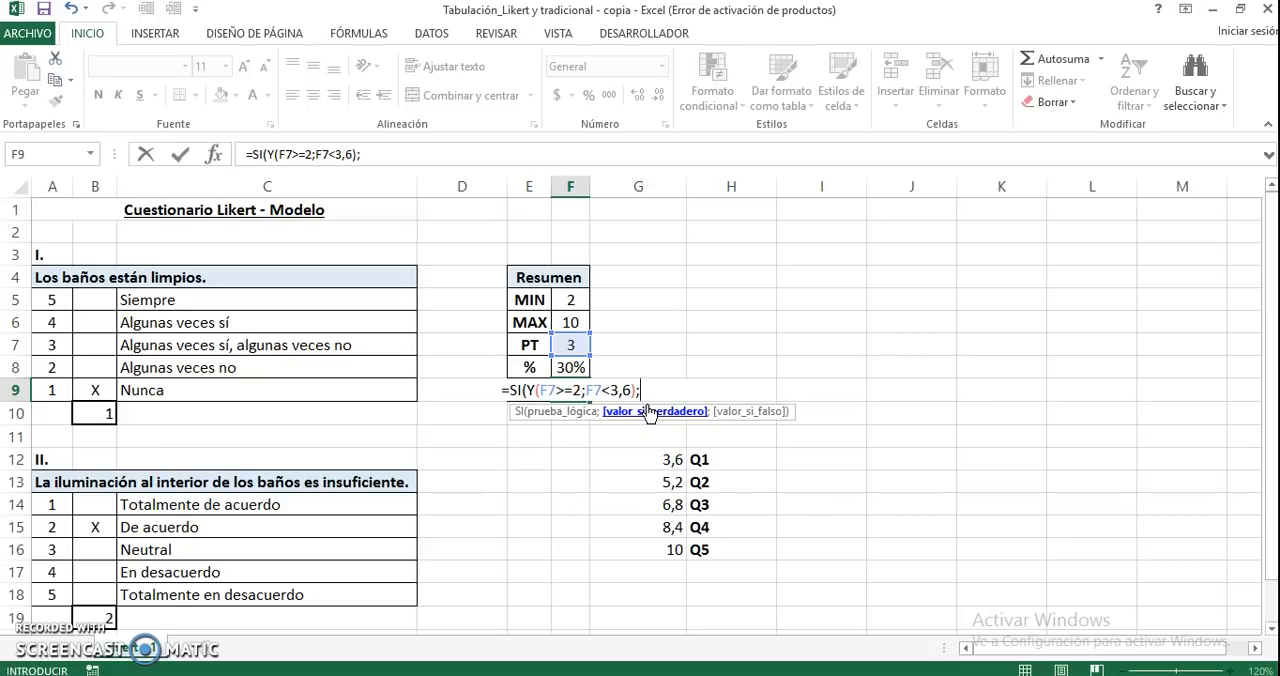
type("\"Q")
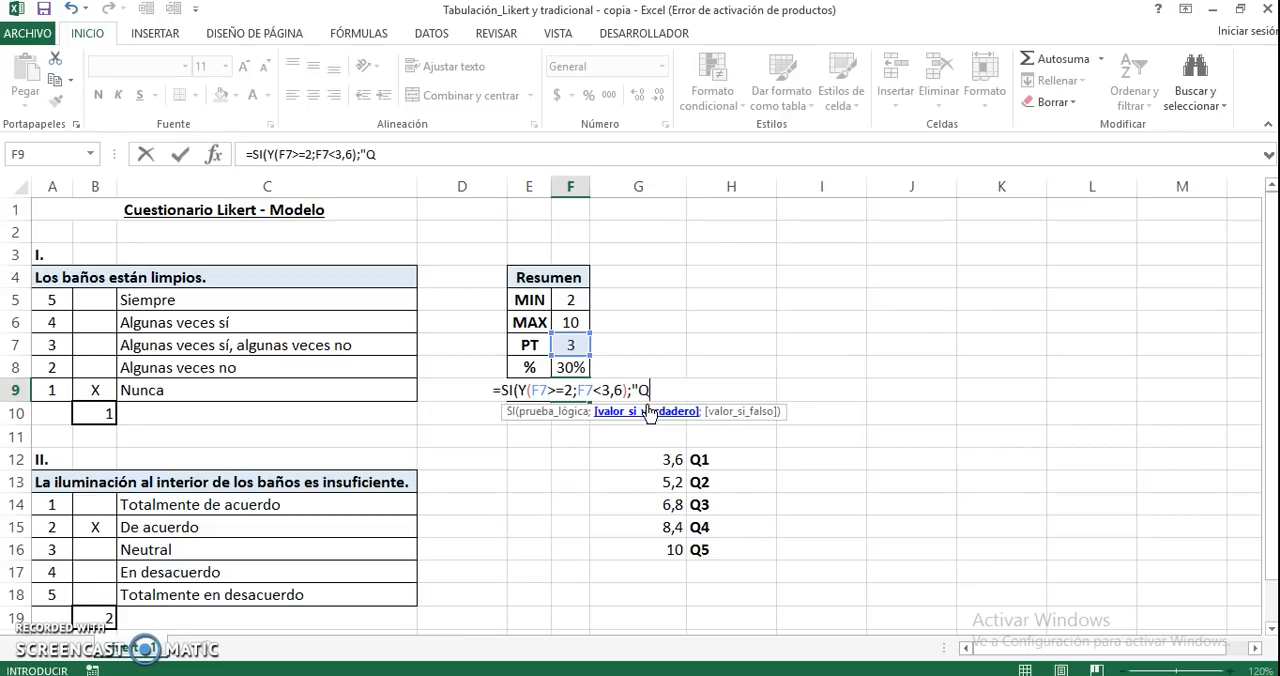
type("1\"")
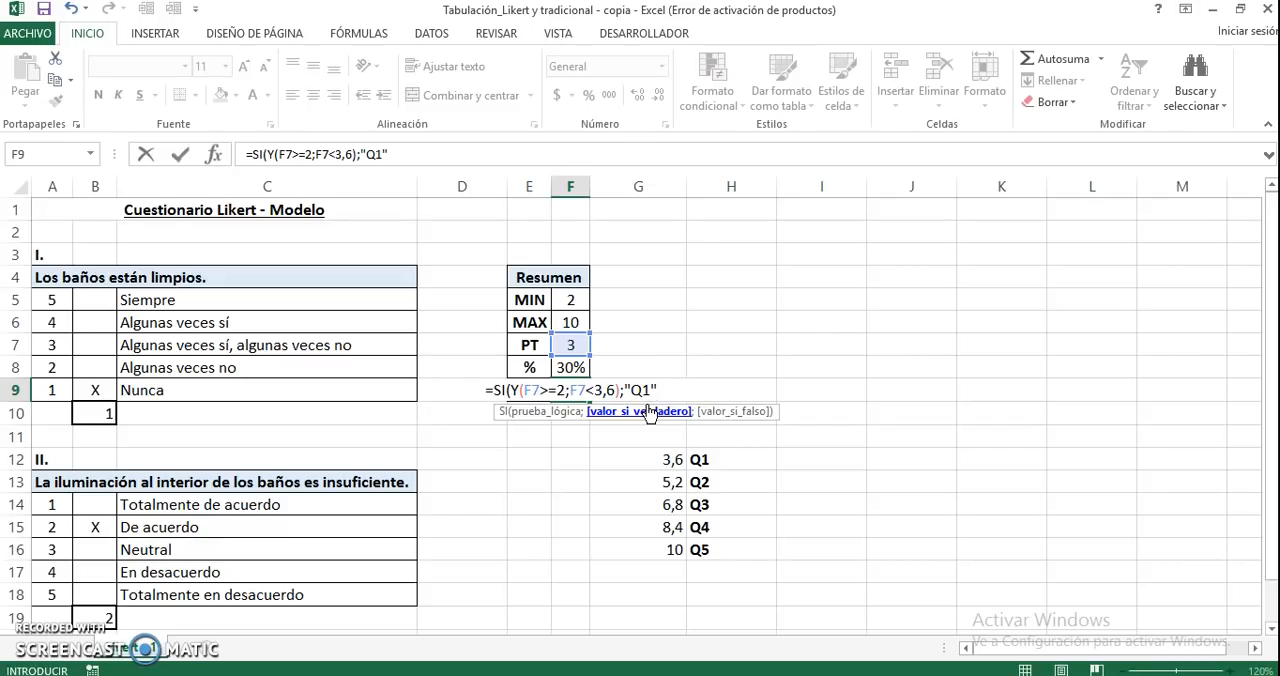
Set "Q1" as the SI function's value if true in F9 and proceed to its value-if-false argument
type(";")
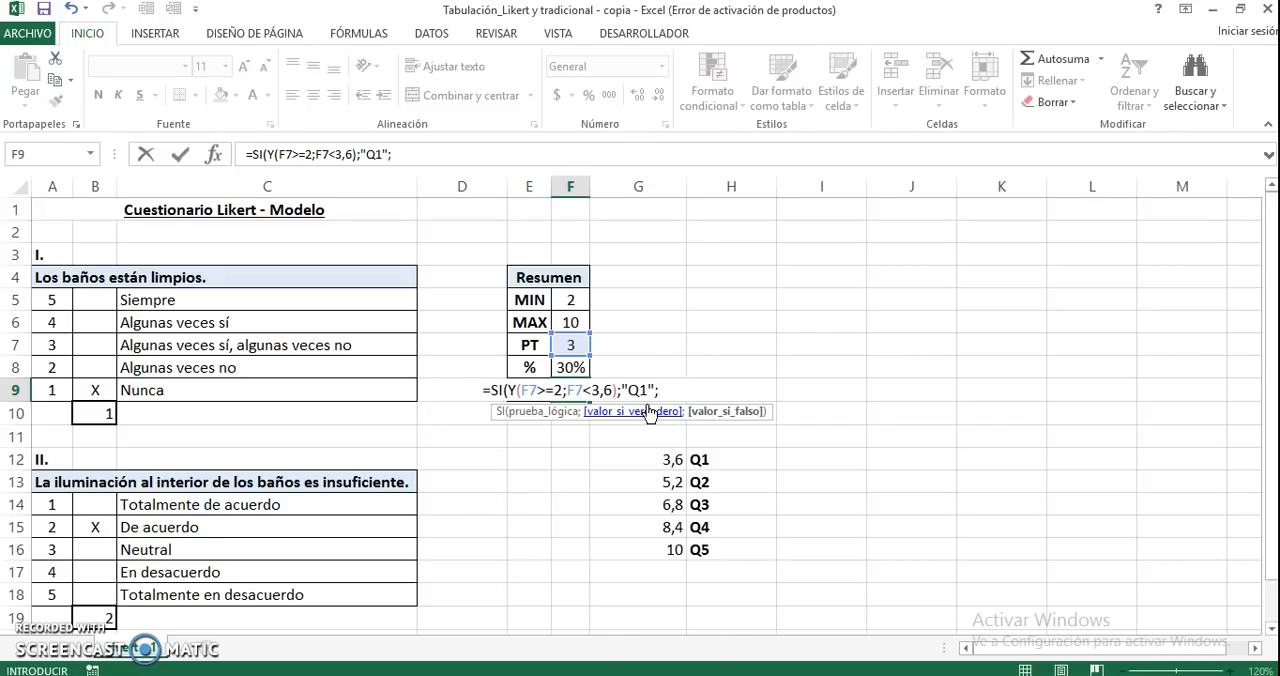
left_click(737, 416)
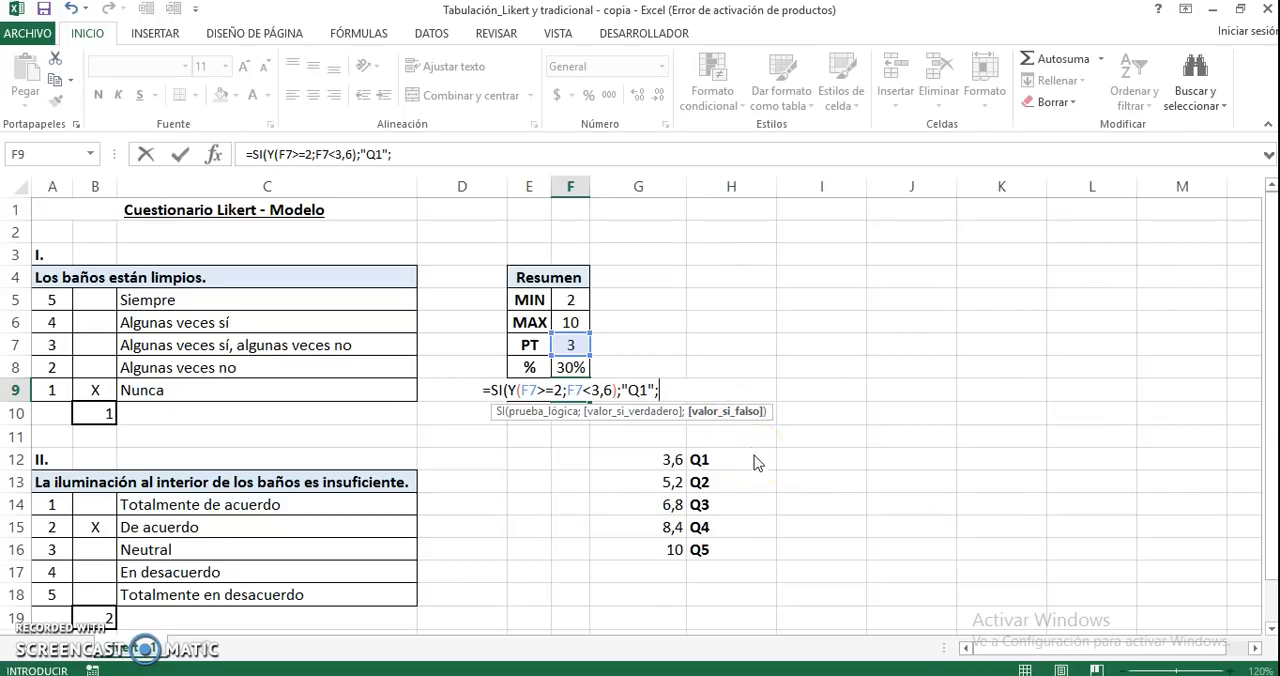
Nest a second SI with a Y function in F9's value-if-false argument, with F7>=3,6 as its first condition
type("SI(Y(")
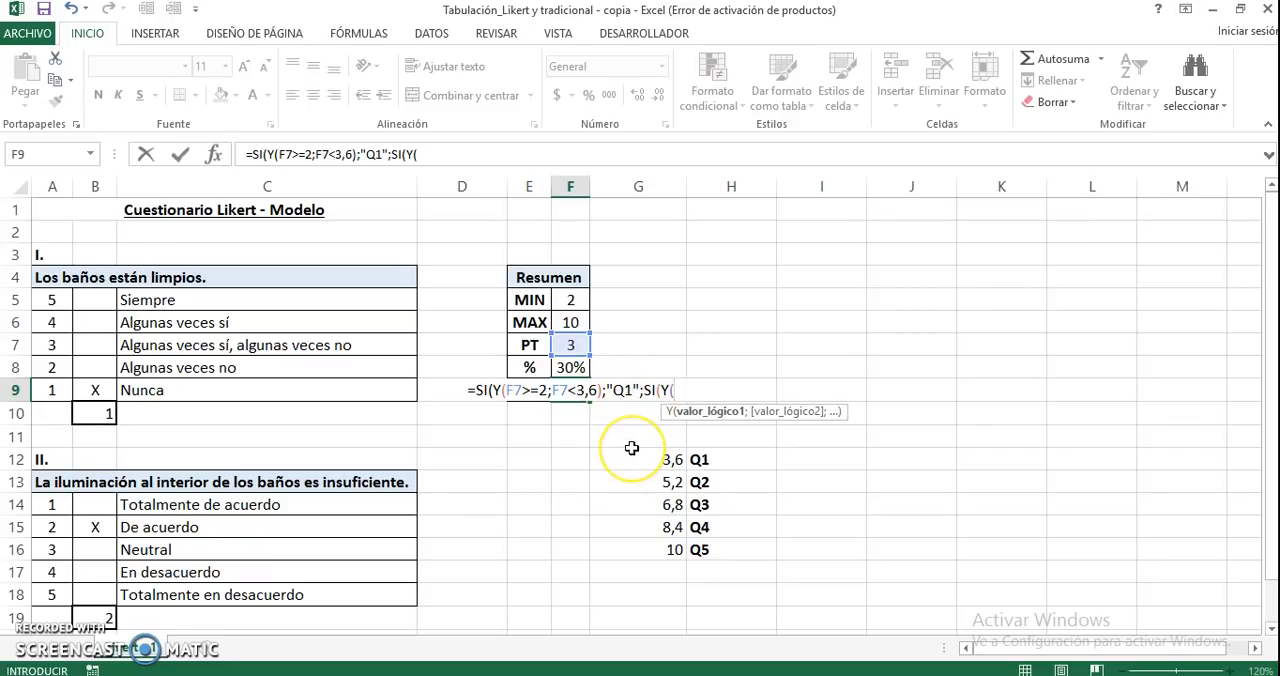
type("F7")
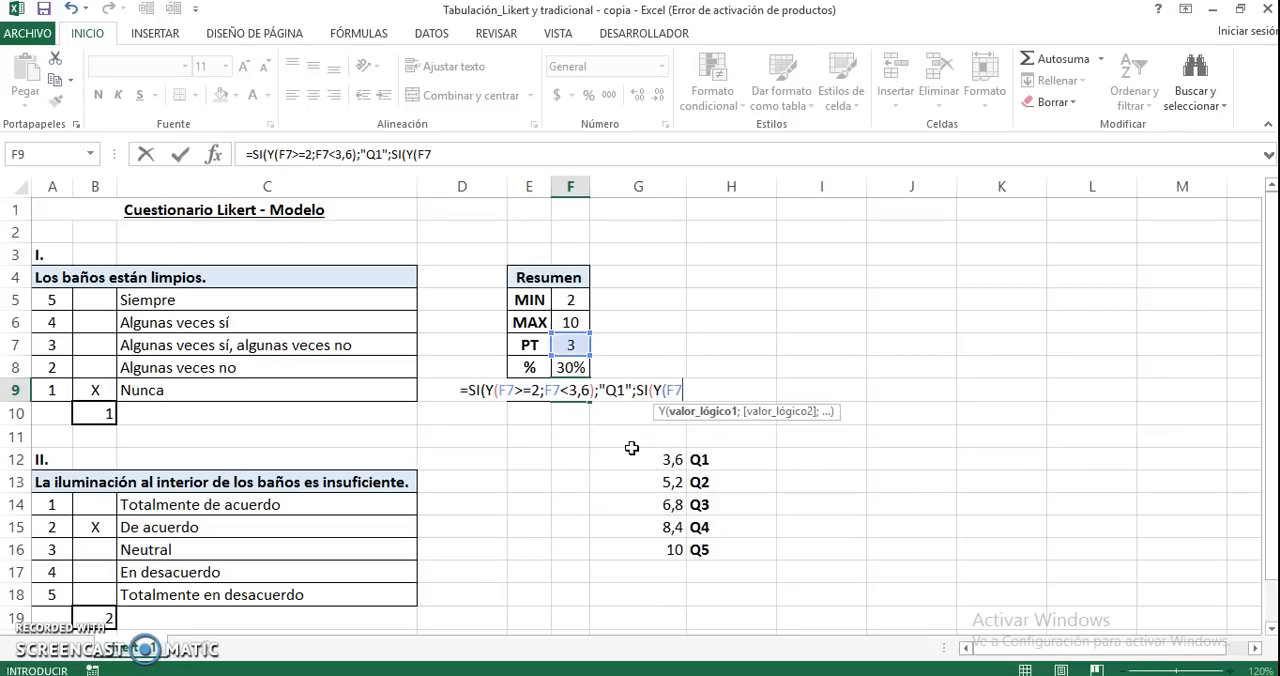
type(">")
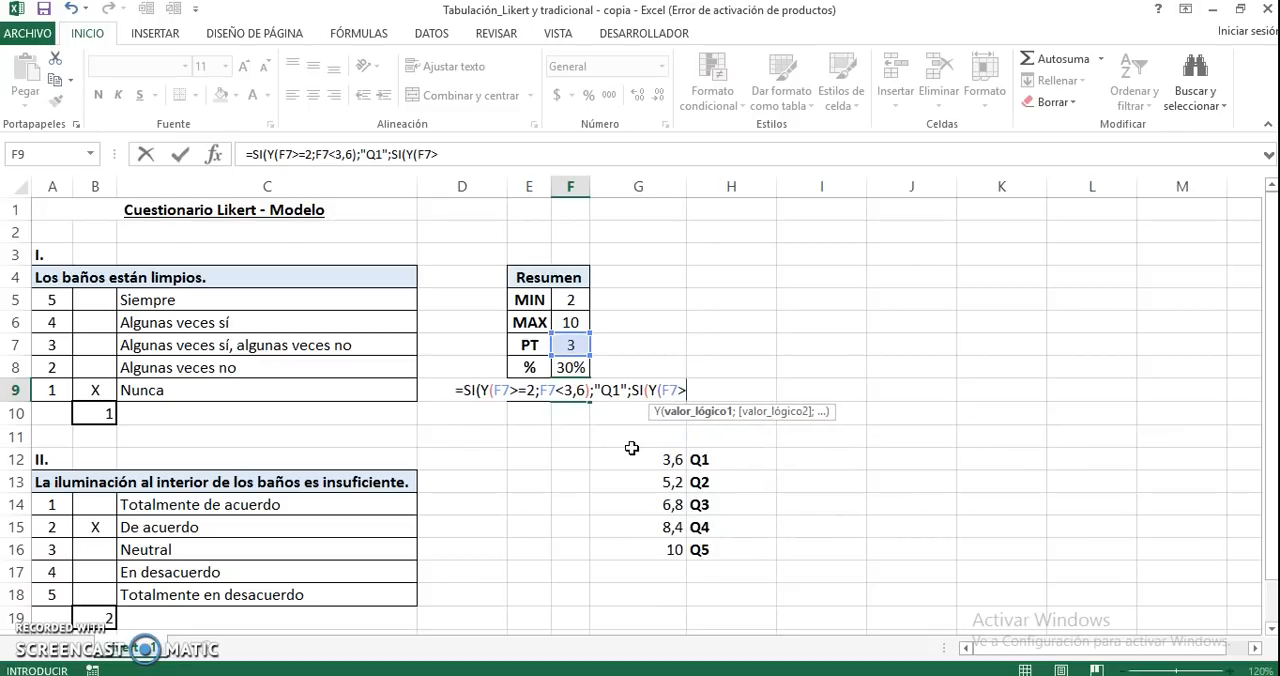
type("=3,")
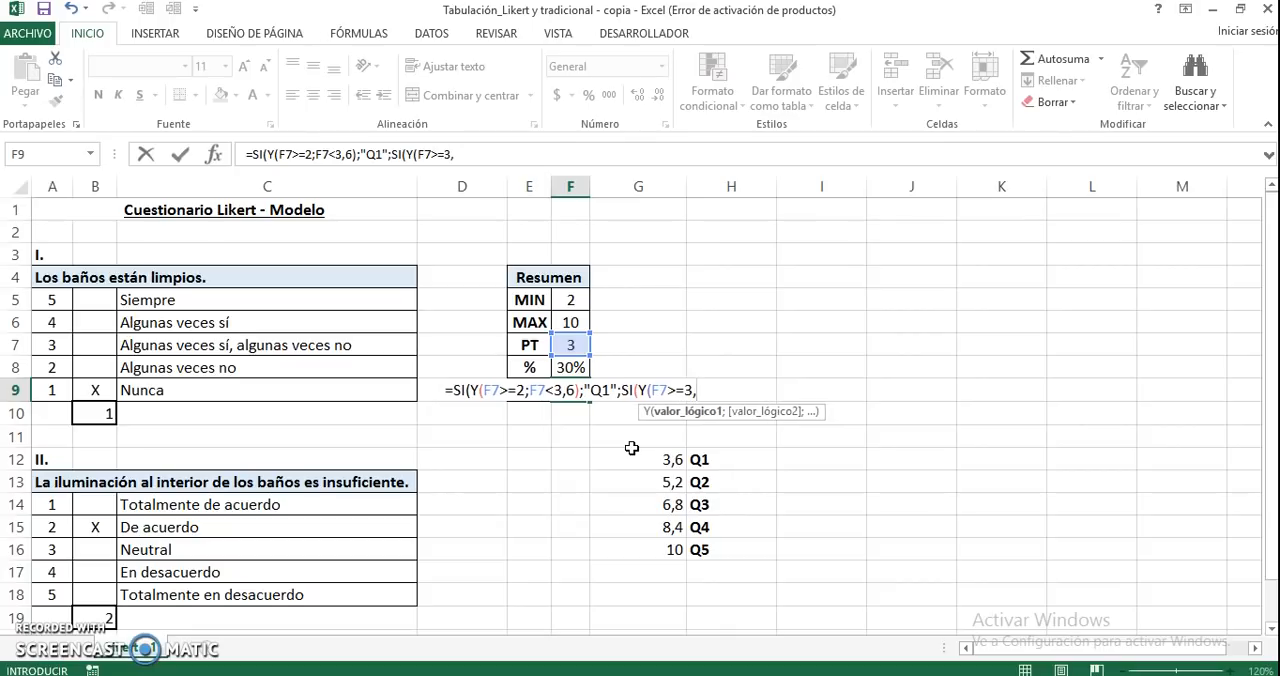
type("6;")
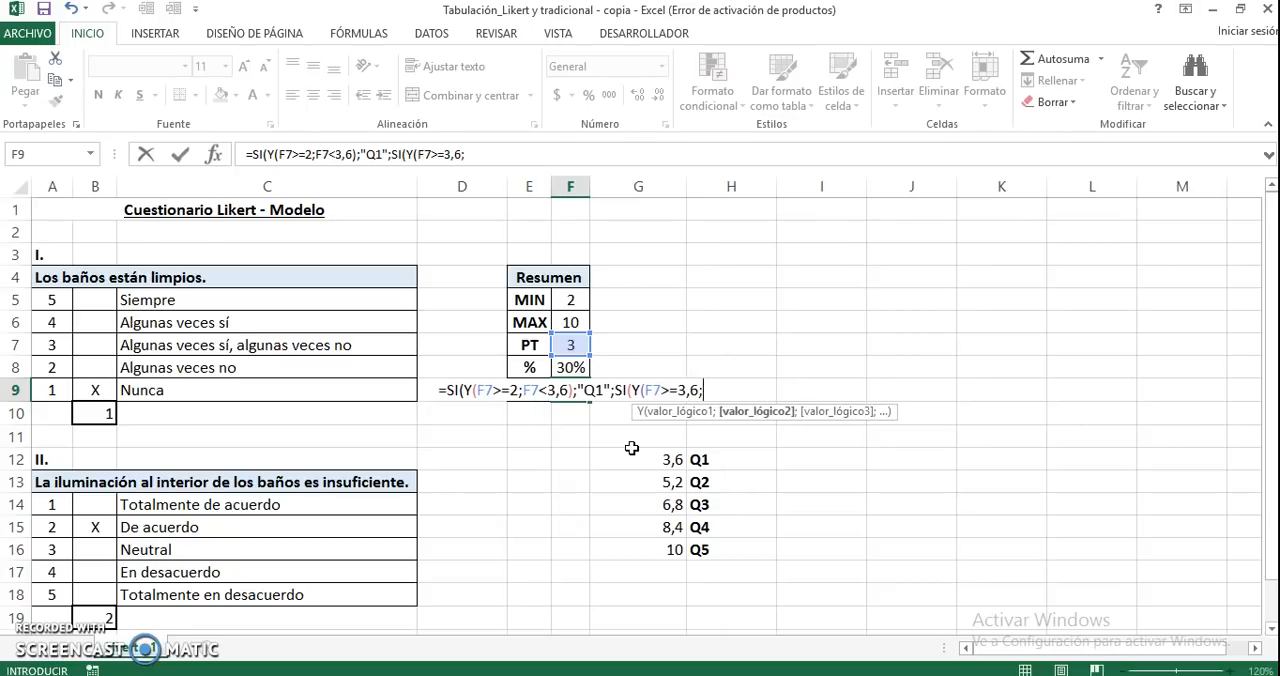
type("F7<")
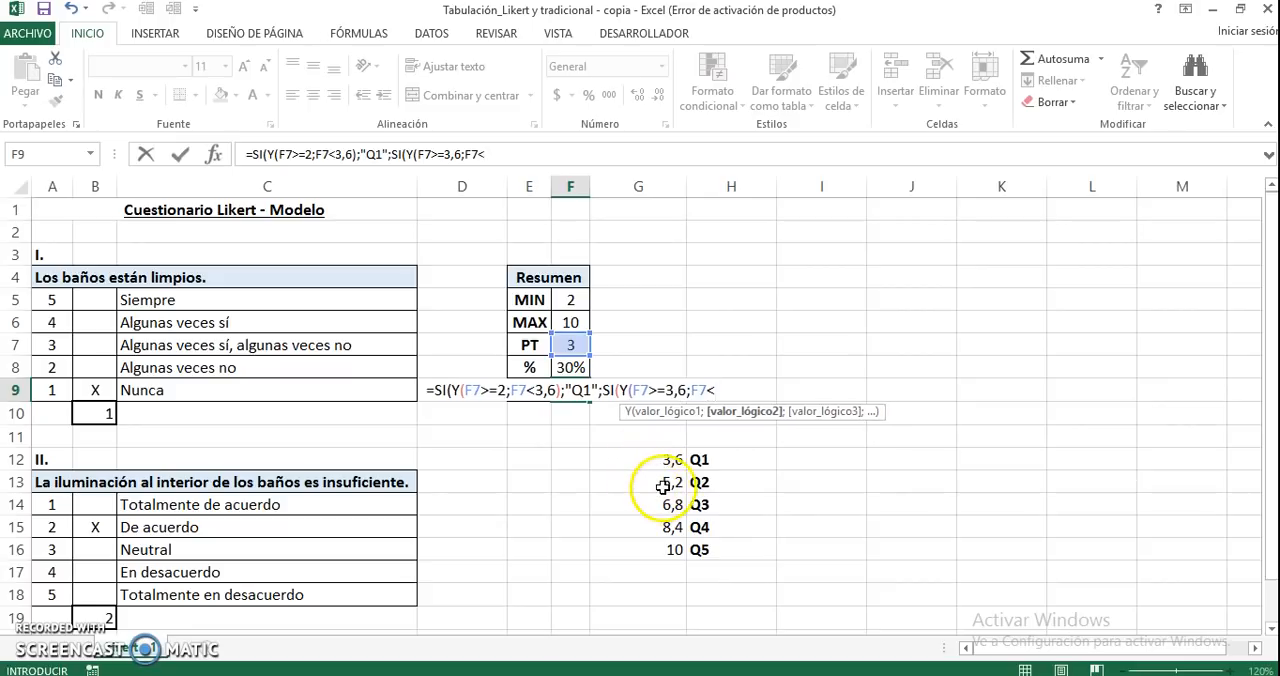
Add F7<5,2 as the second condition of the nested Y, close it, and return "Q2" if true
type("5,2")
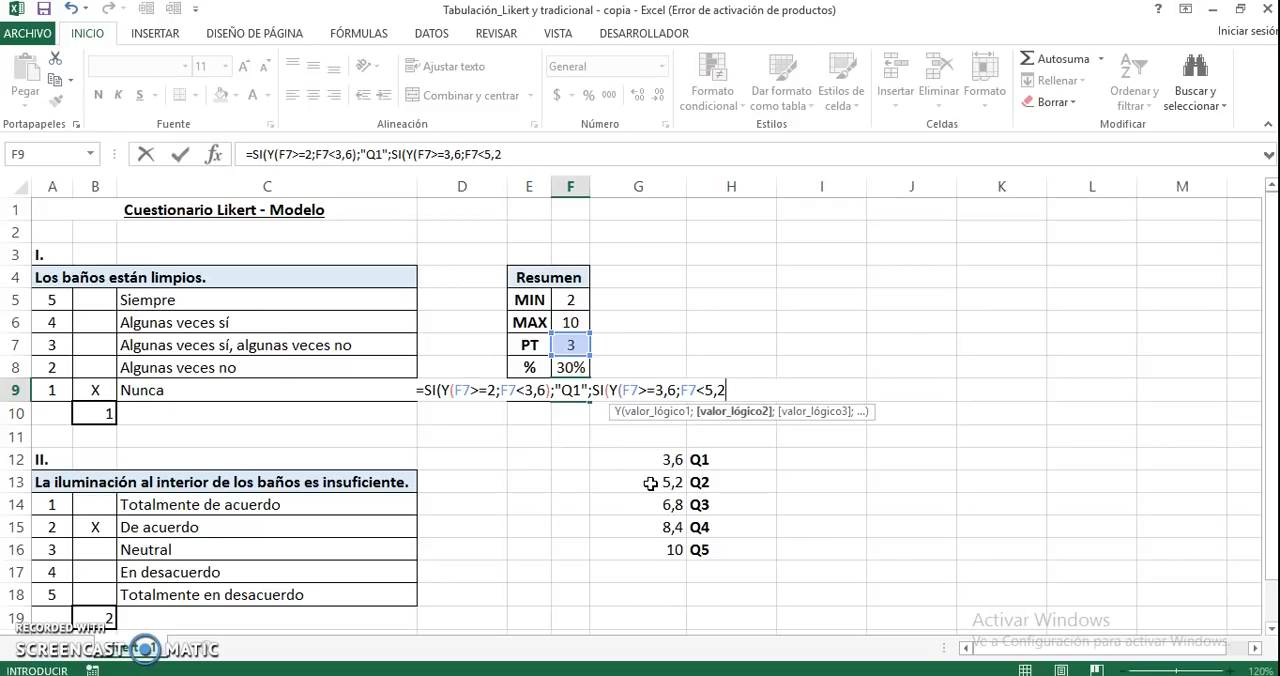
type(")")
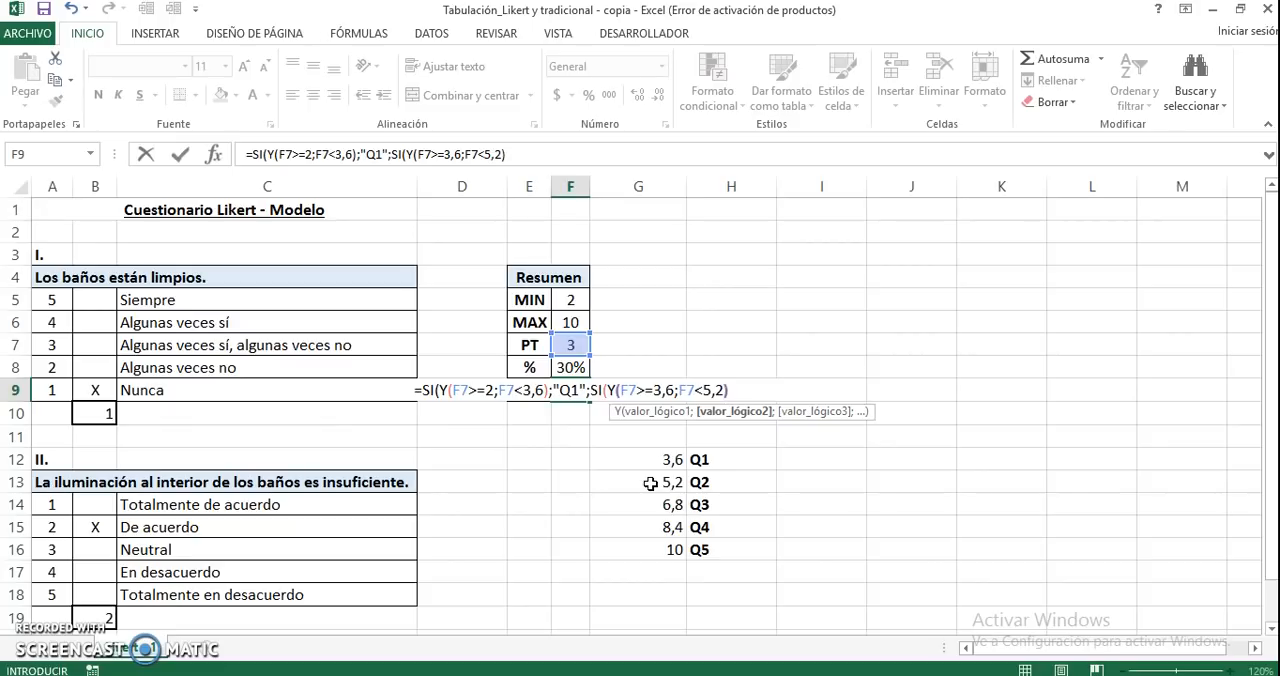
type(";")
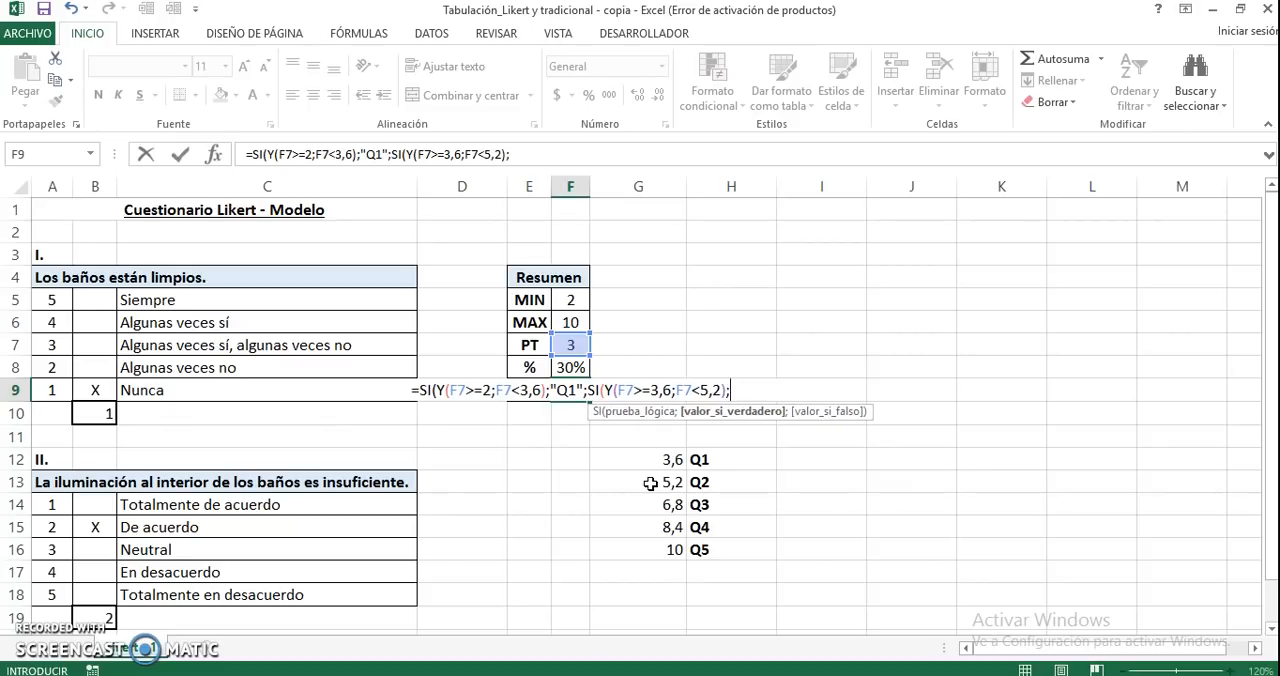
type("\"Q2")
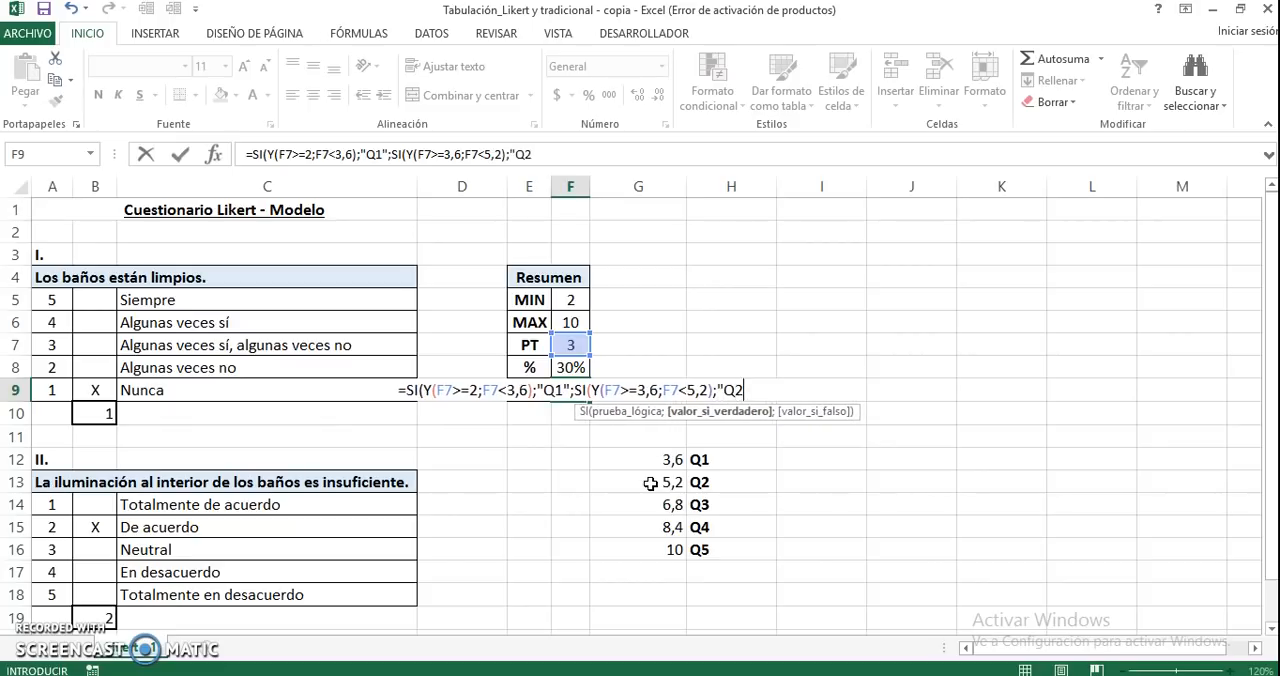
type("\";SI(")
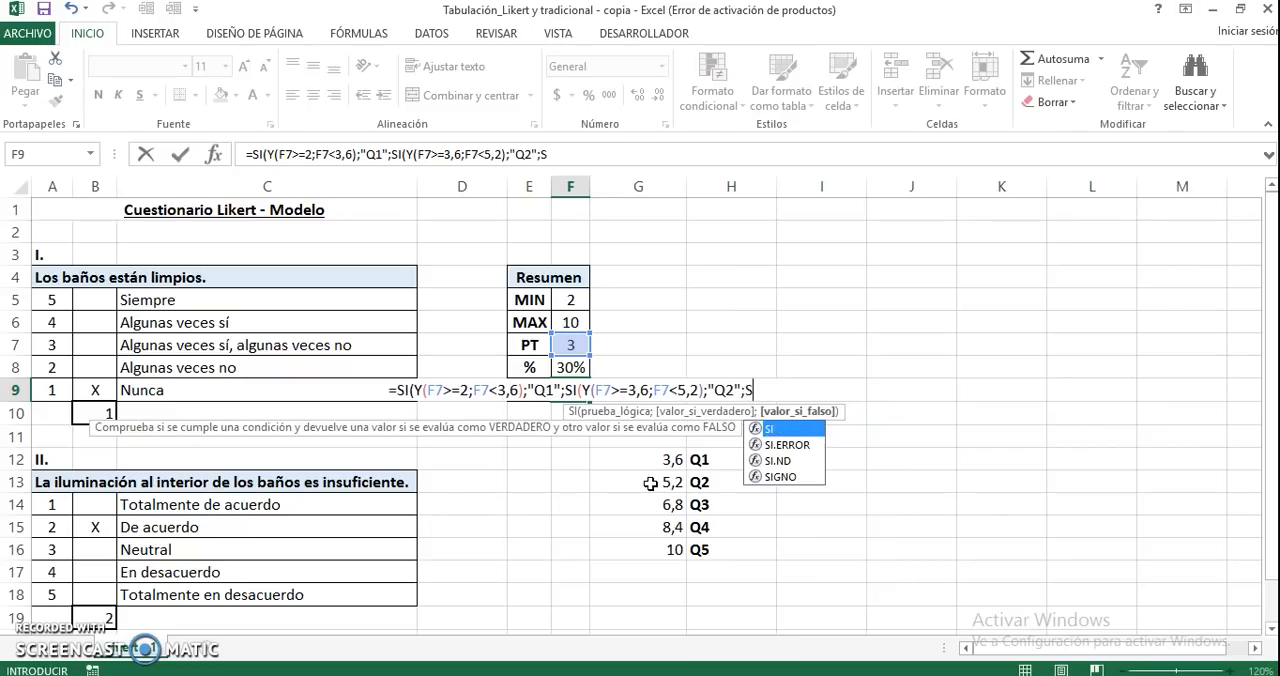
type("Y(")
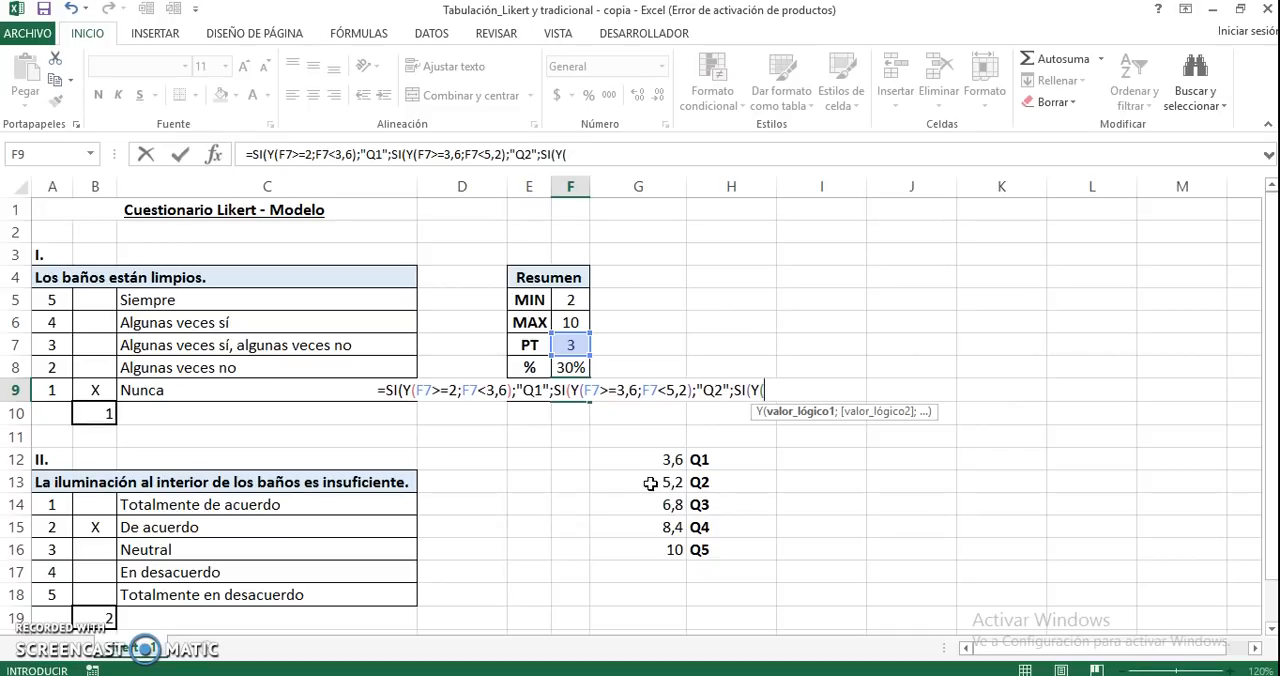
type("F7")
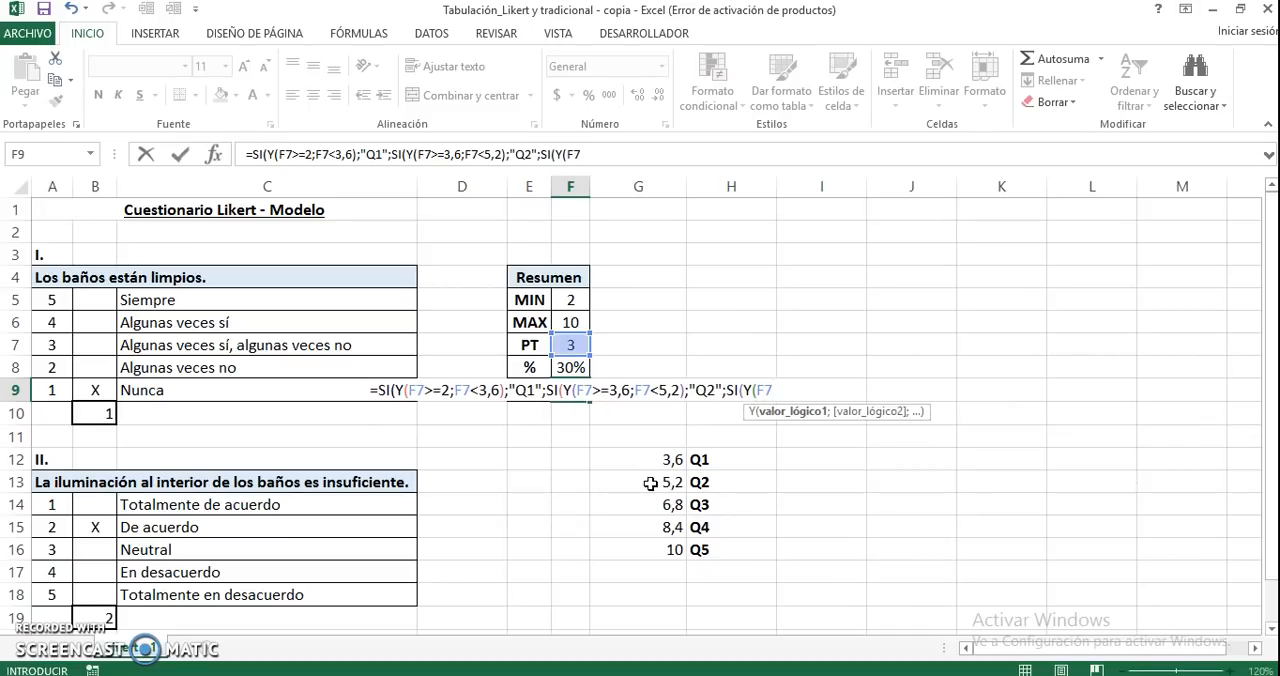
type(">=")
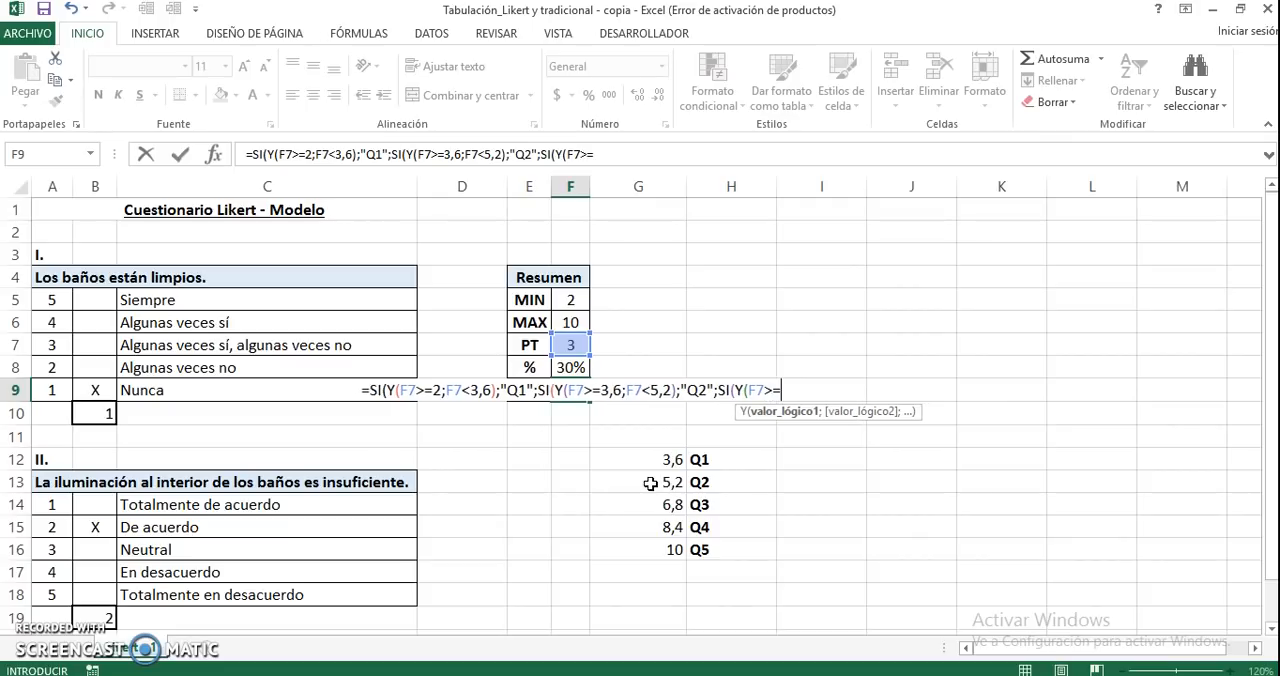
type("5,2")
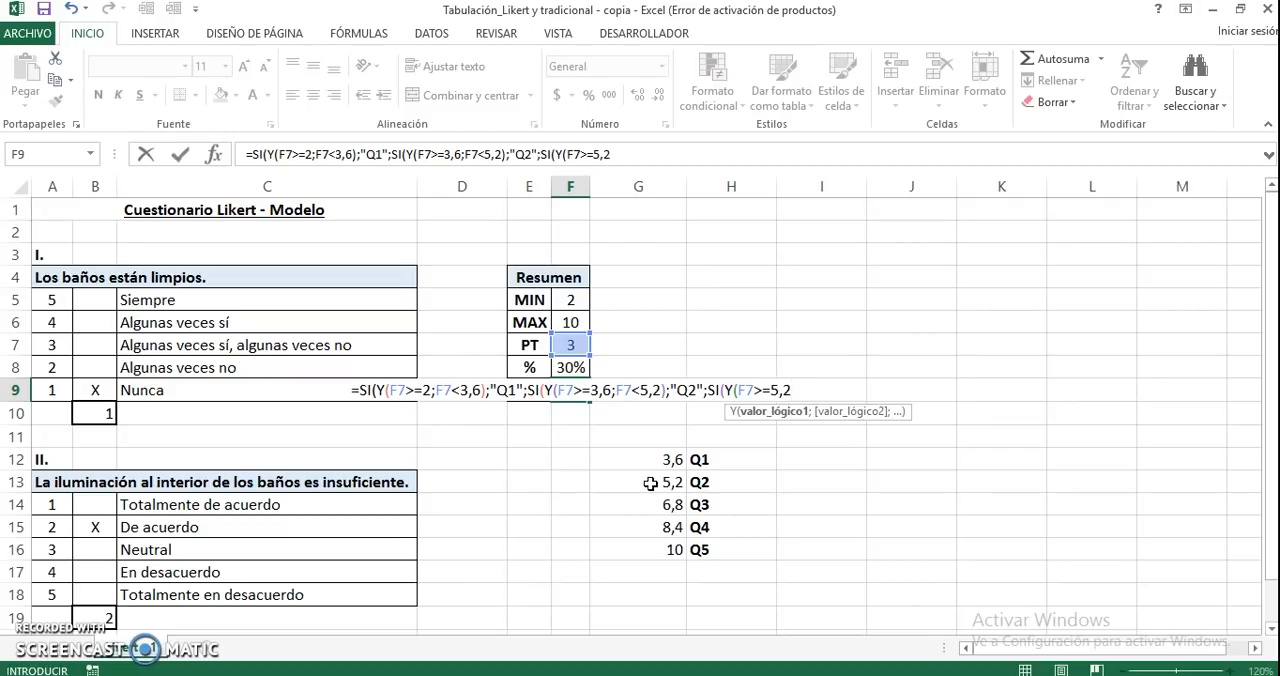
type(";F7")
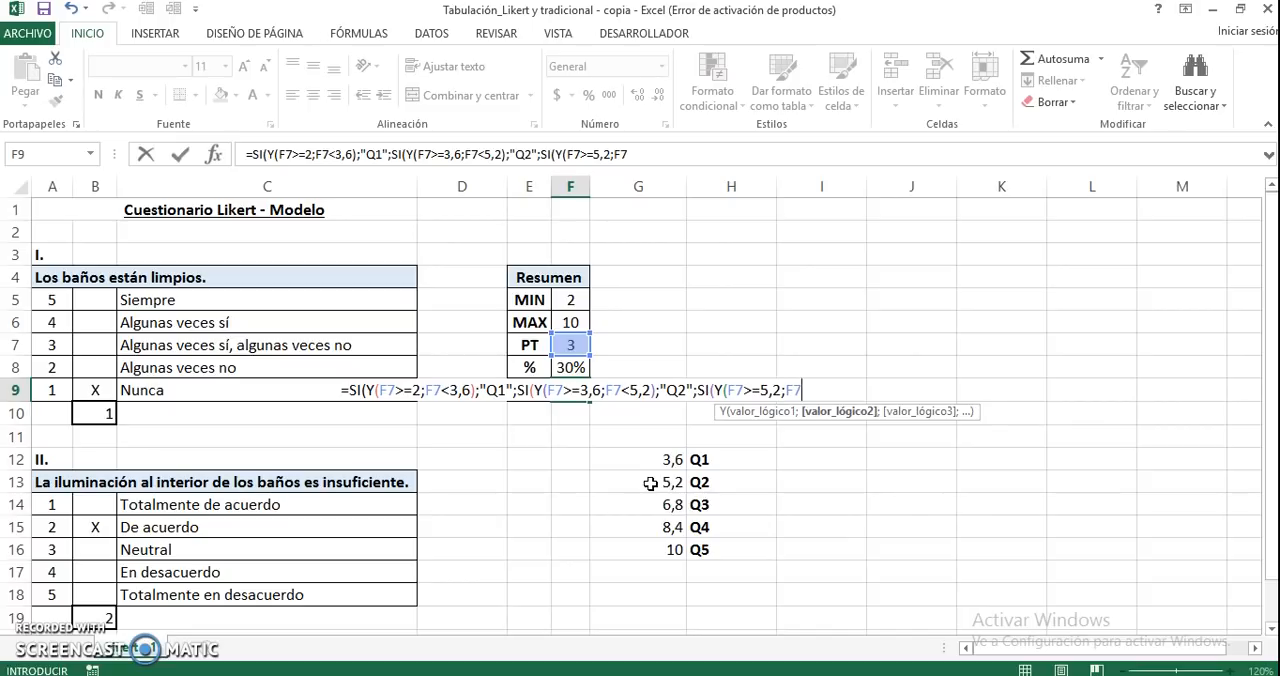
type("<")
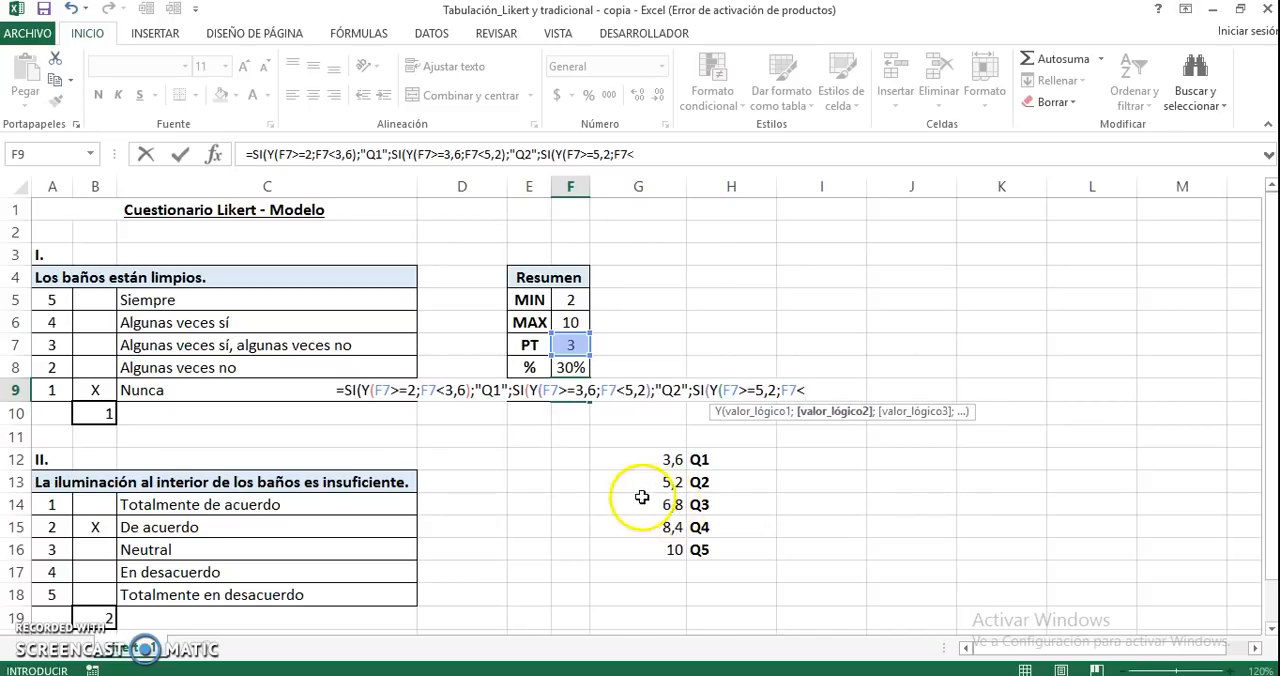
type("6,8")
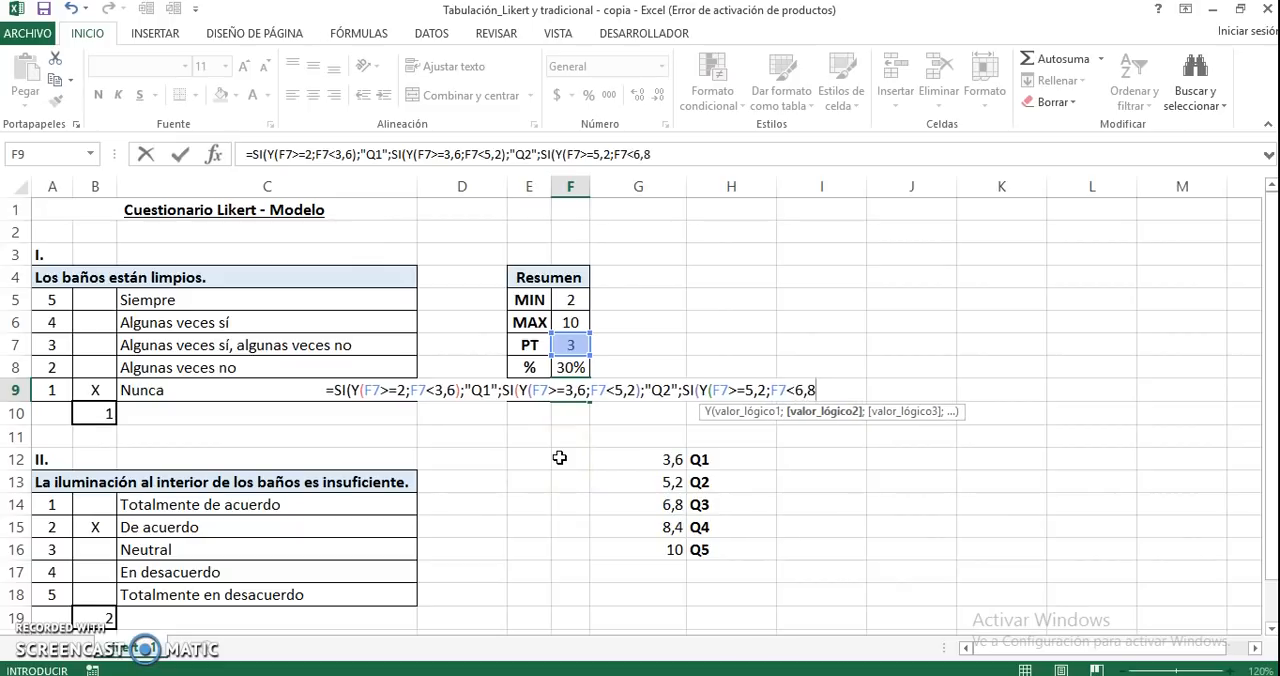
type(");2")
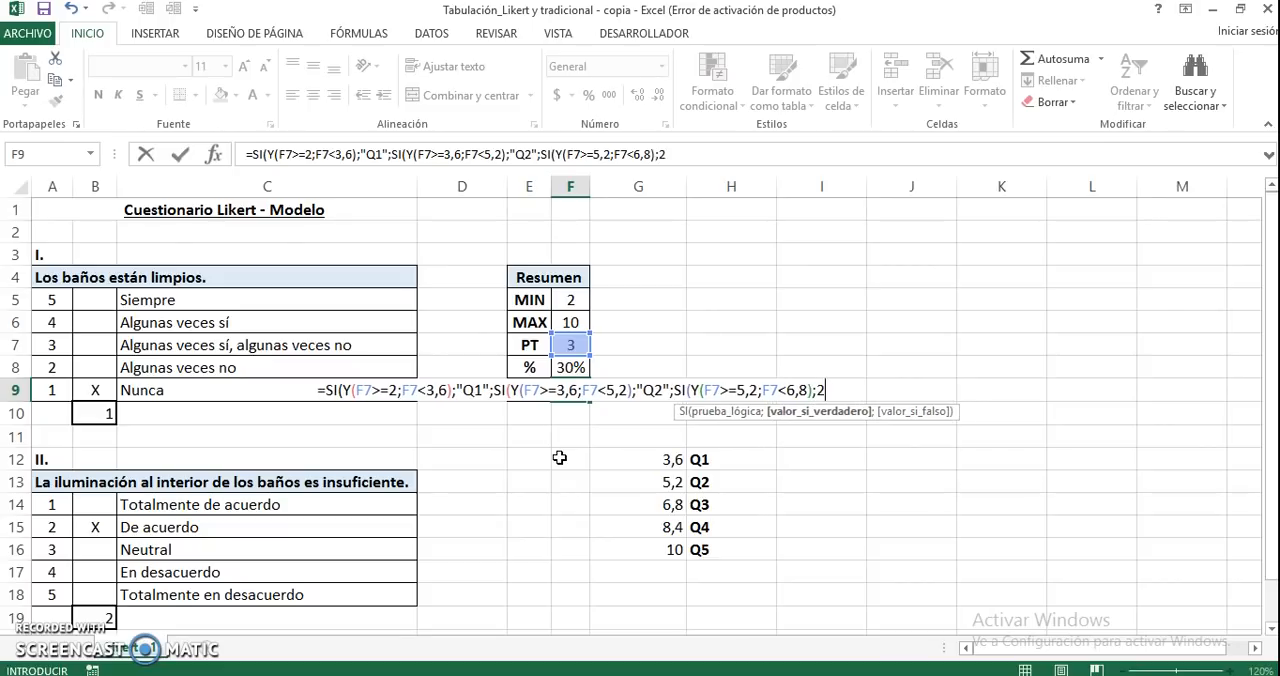
Complete the third Y function with the condition F7<6,8 and set "Q3" as its SI's value if true
key("BackSpace")
type("\"Q")
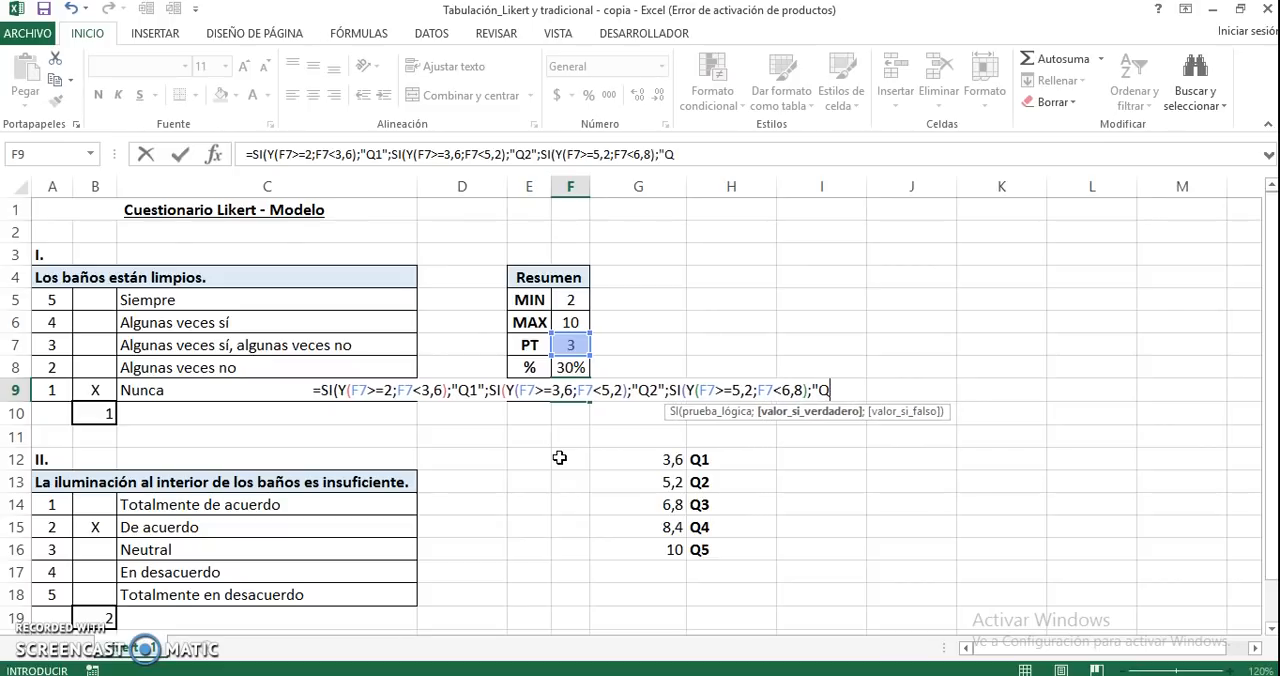
type("3\"")
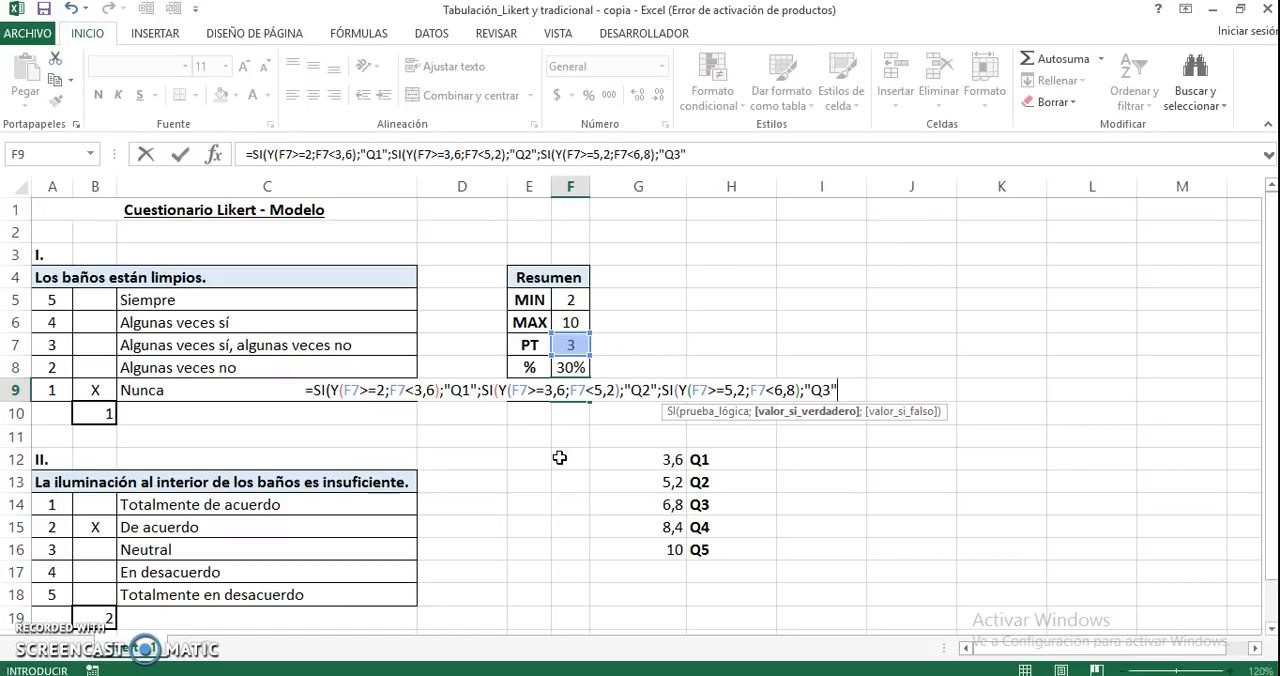
type(";SI(")
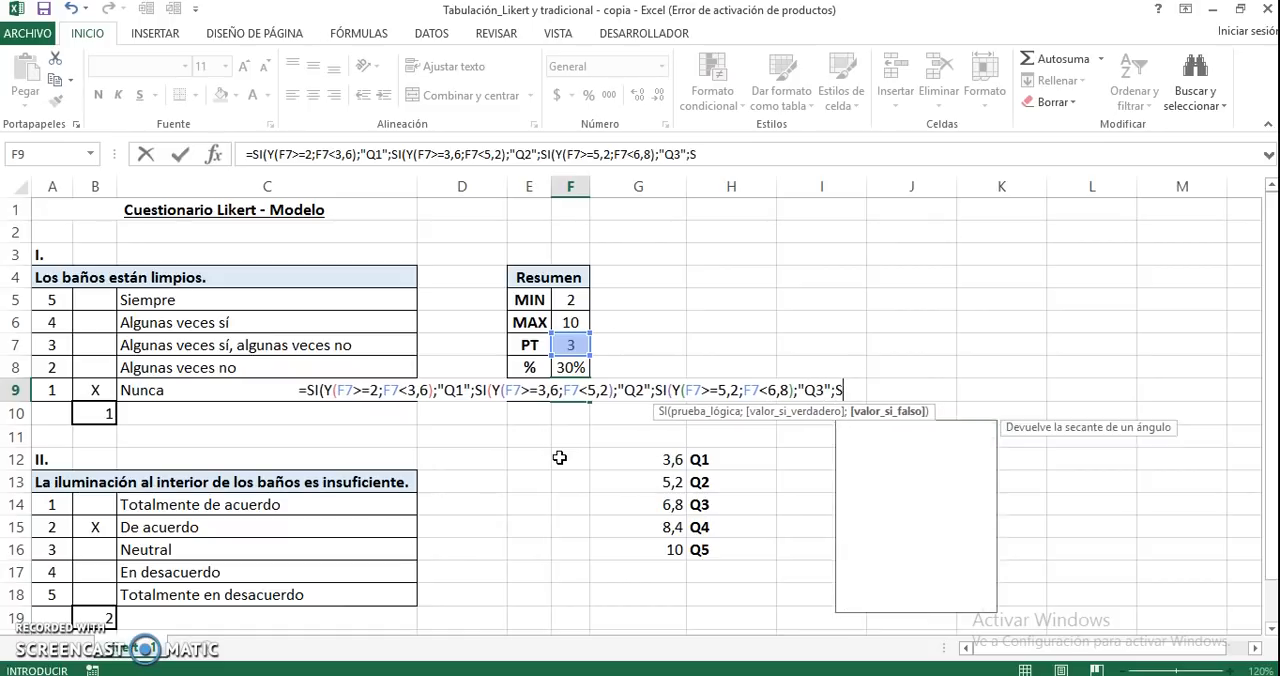
type("Y(")
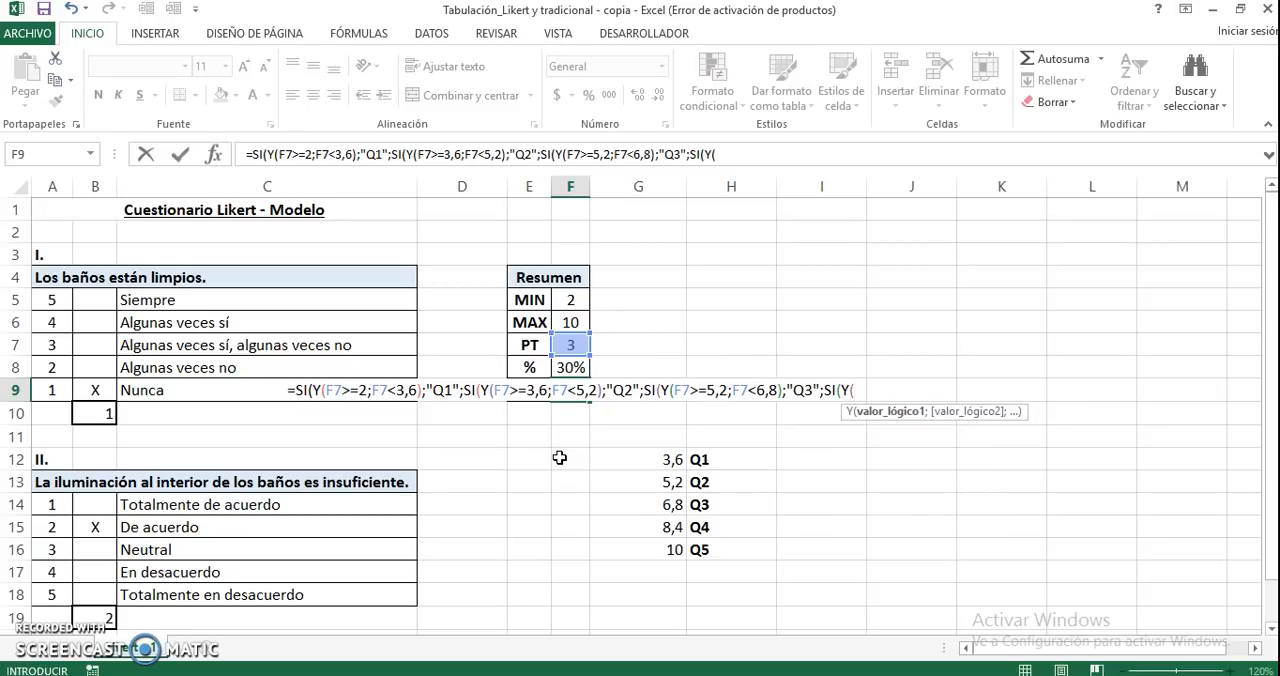
type("F7")
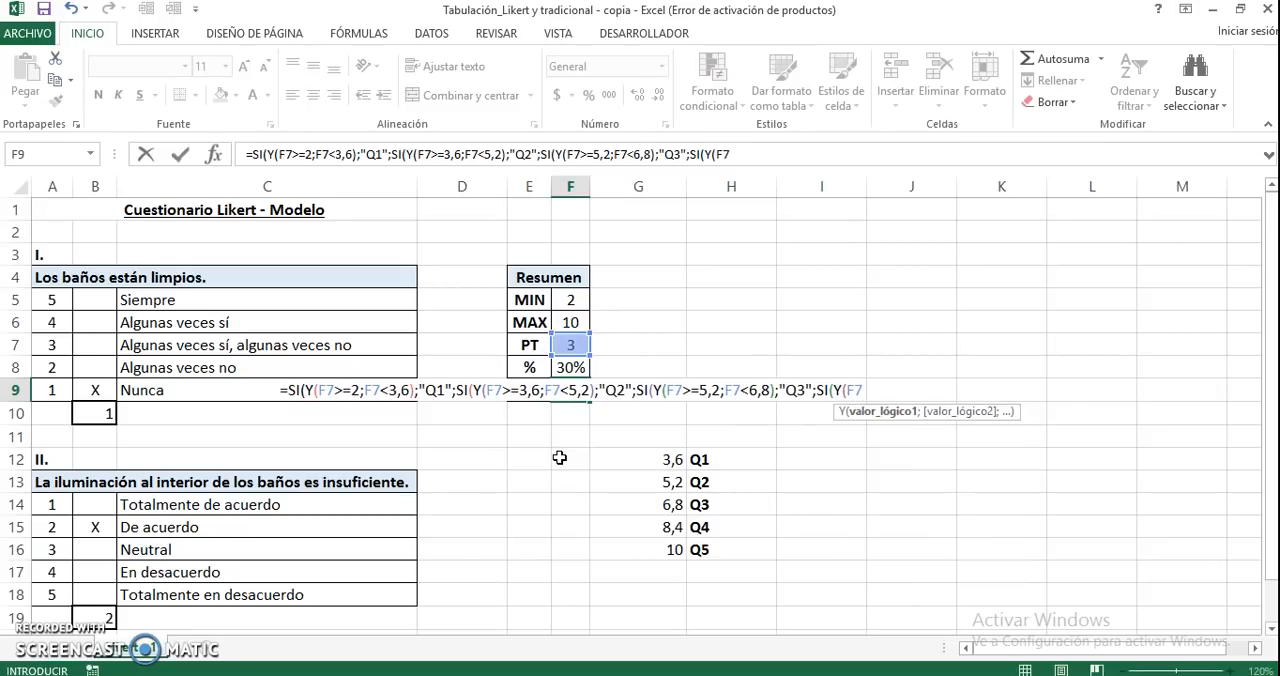
type(">=")
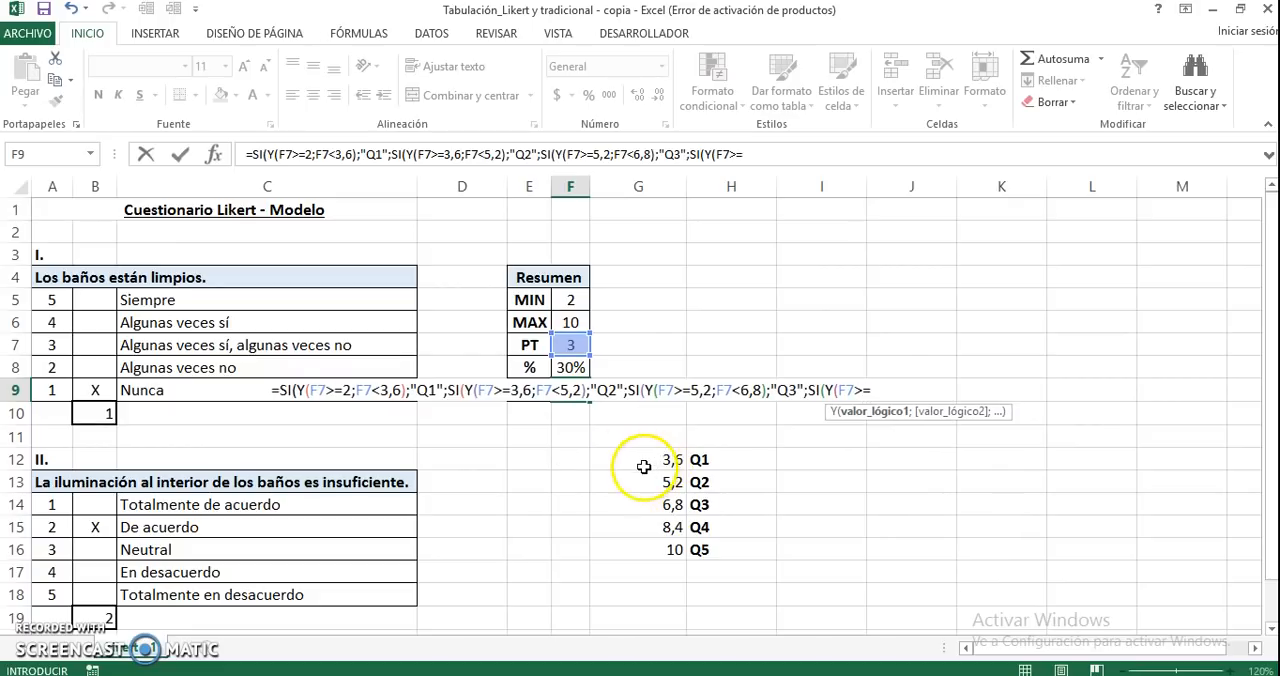
type("6,8;F7<")
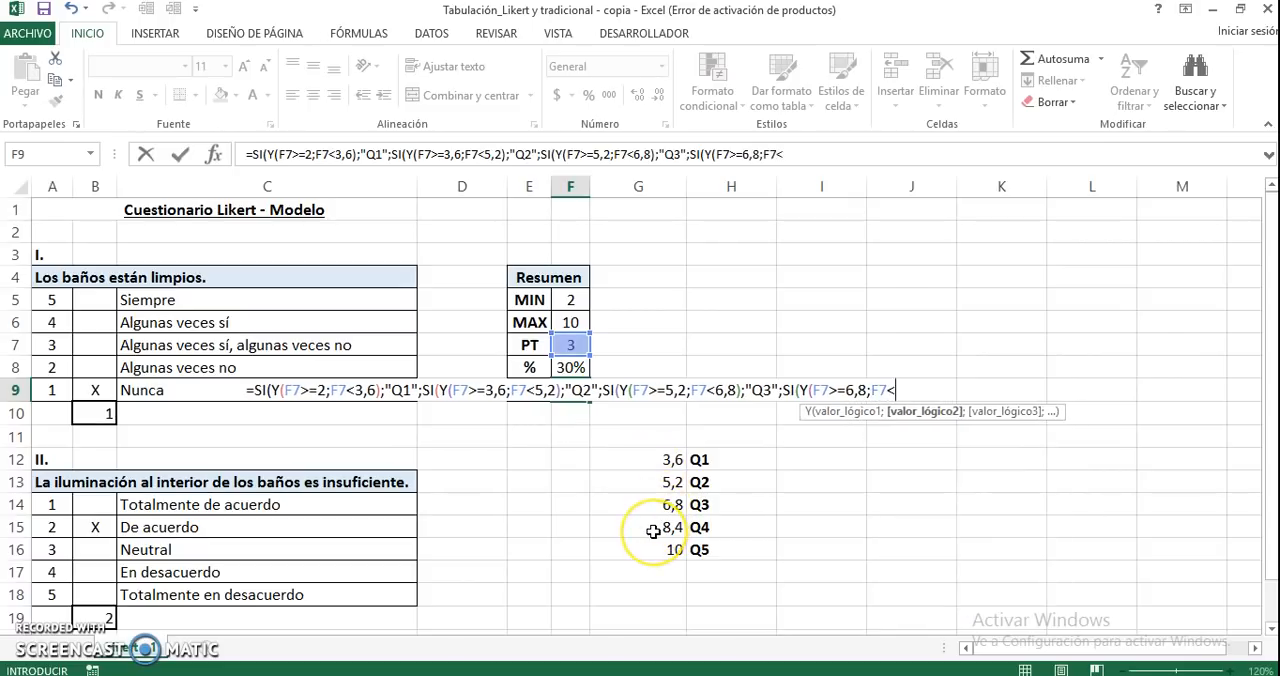
type("8,4")
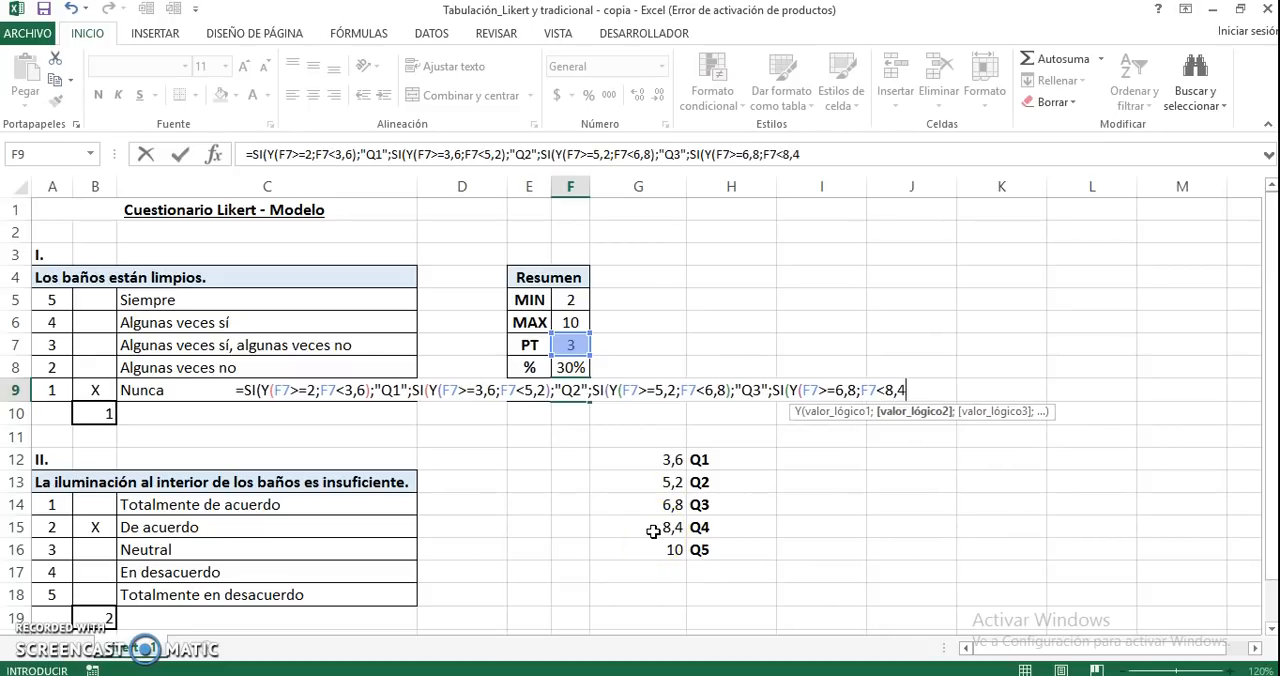
type(");")
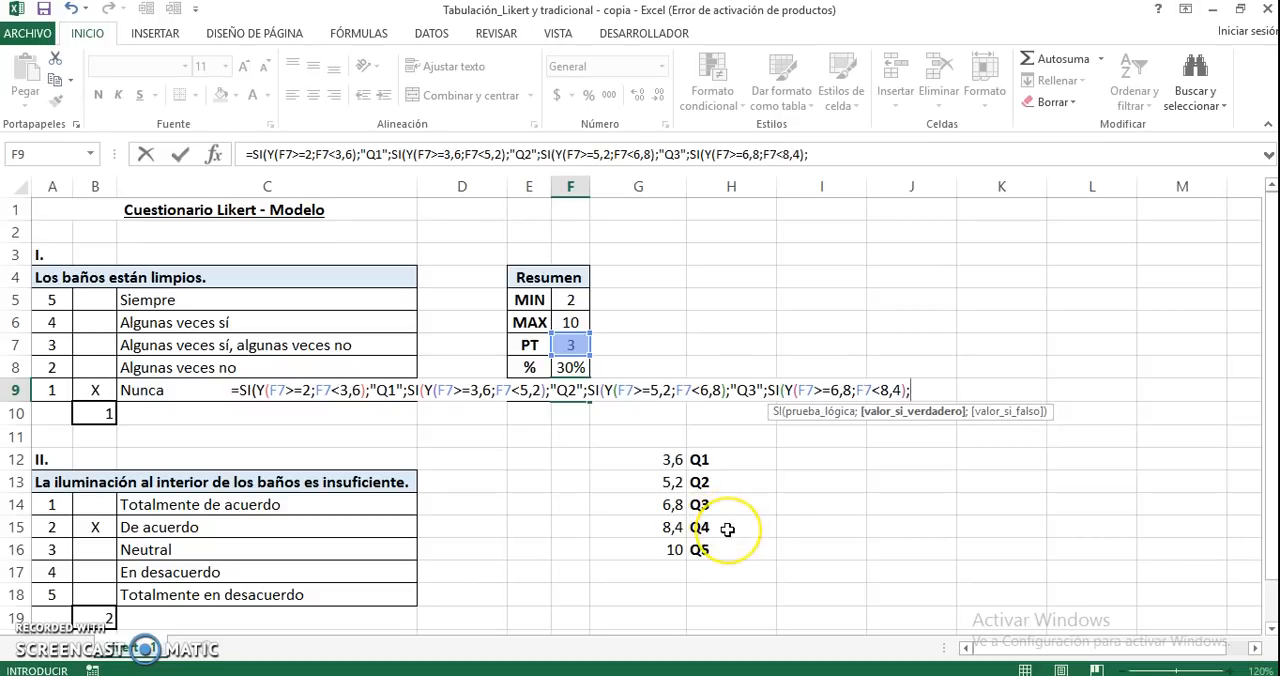
type("\"")
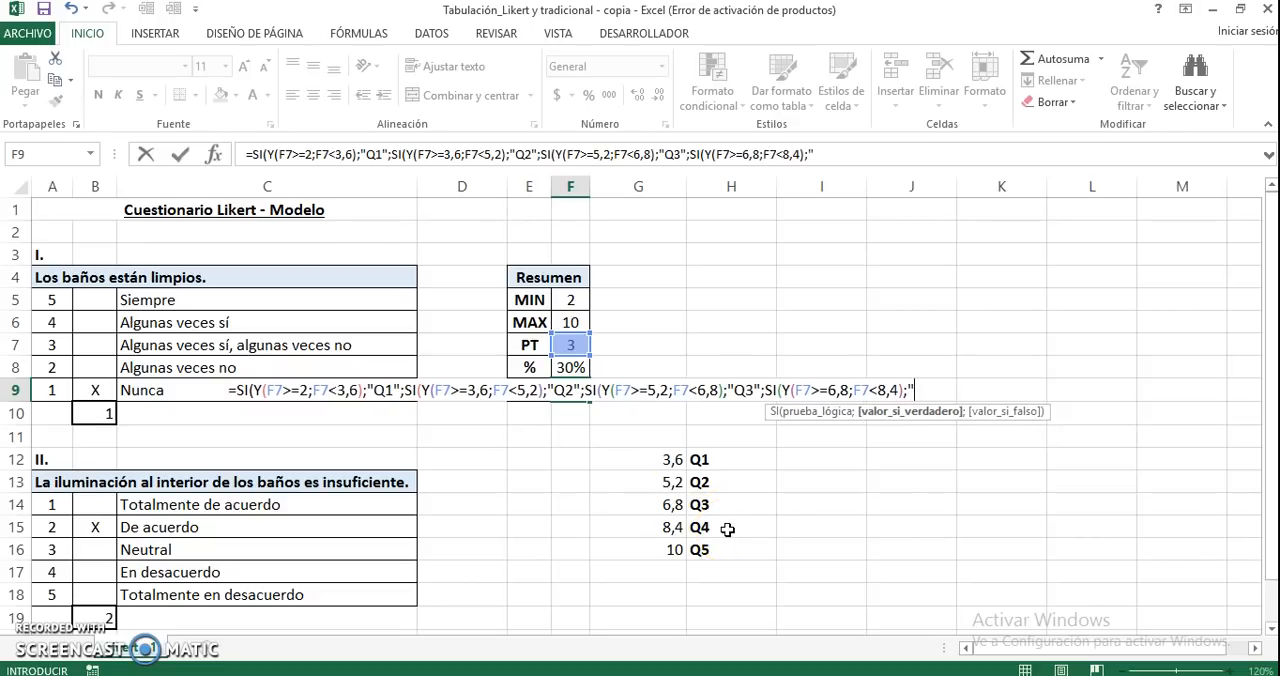
type("Q4")
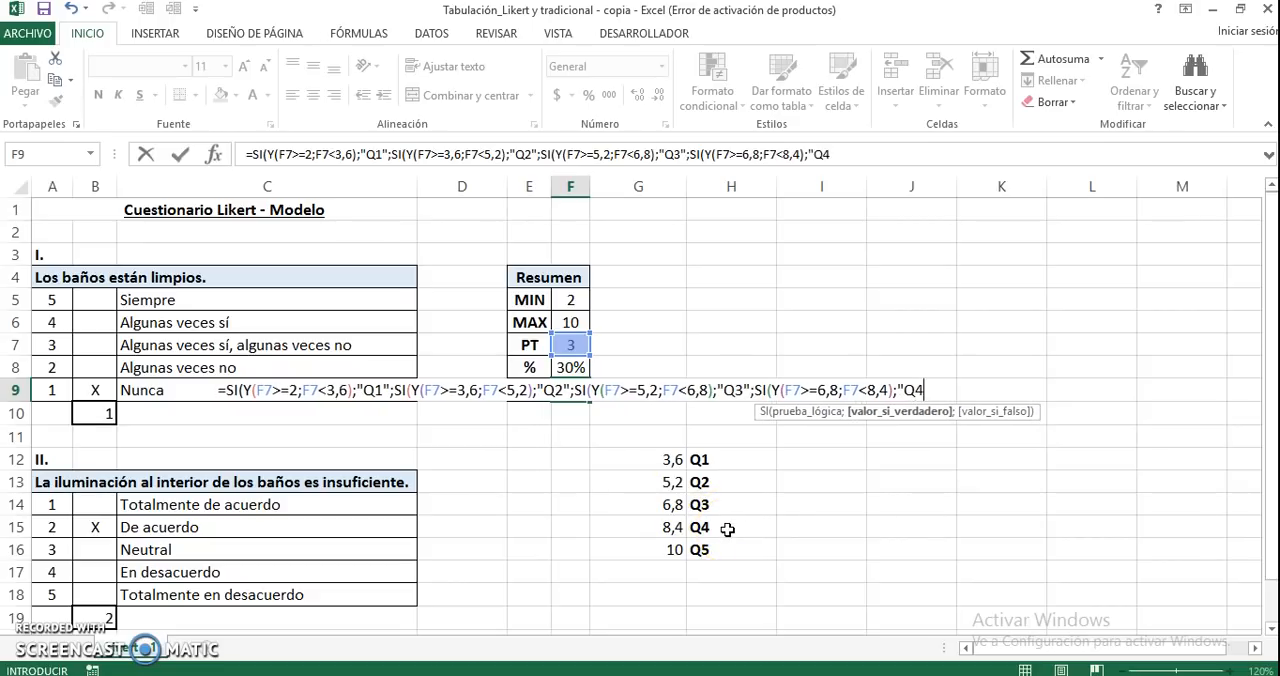
type("\";")
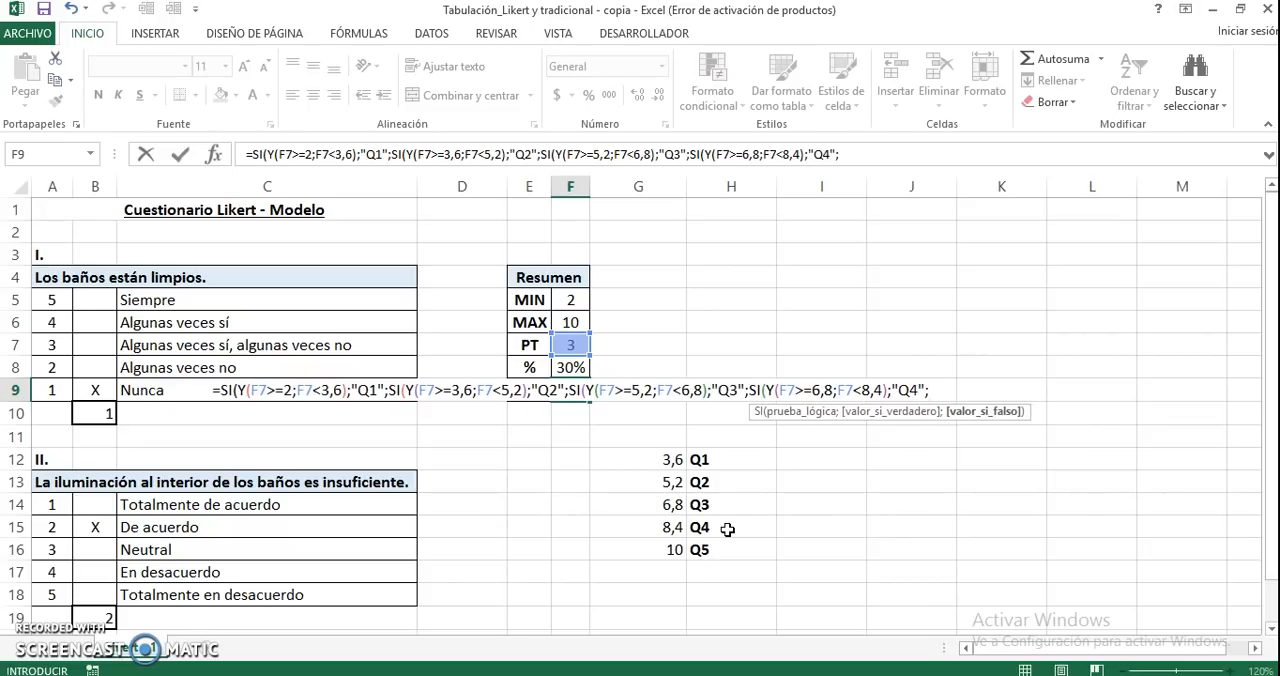
type("SI(Y")
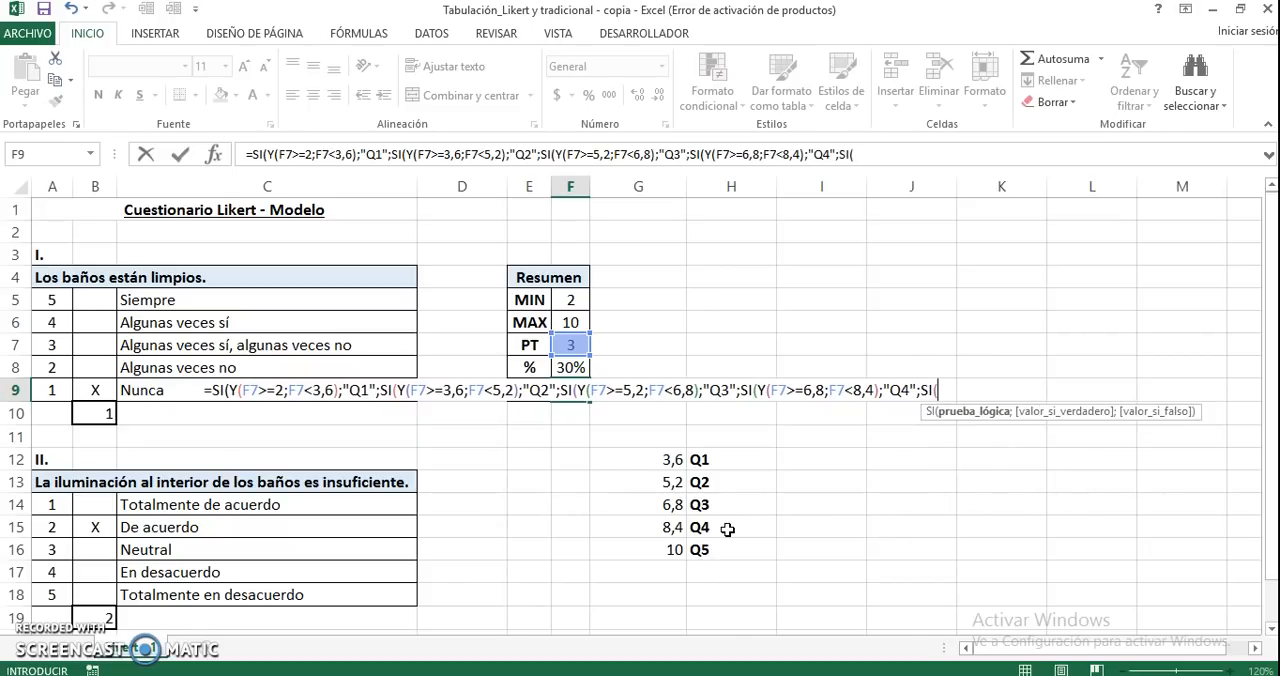
type("(")
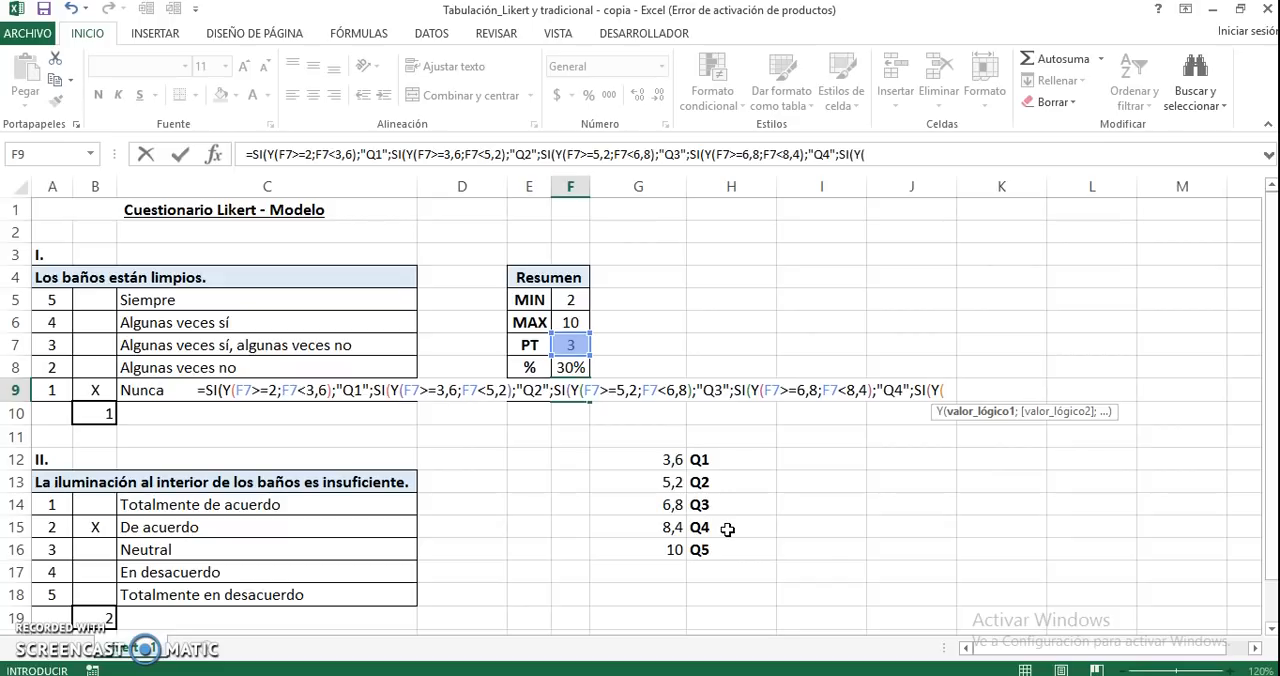
type("F7")
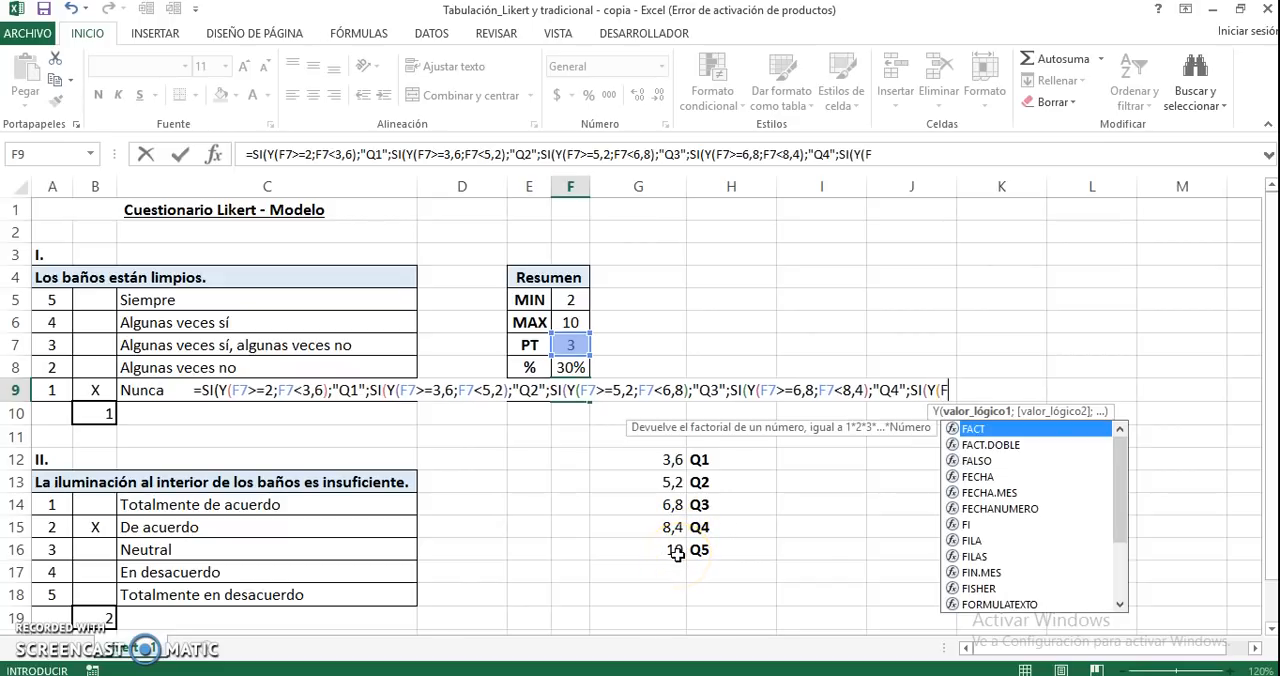
type(">=")
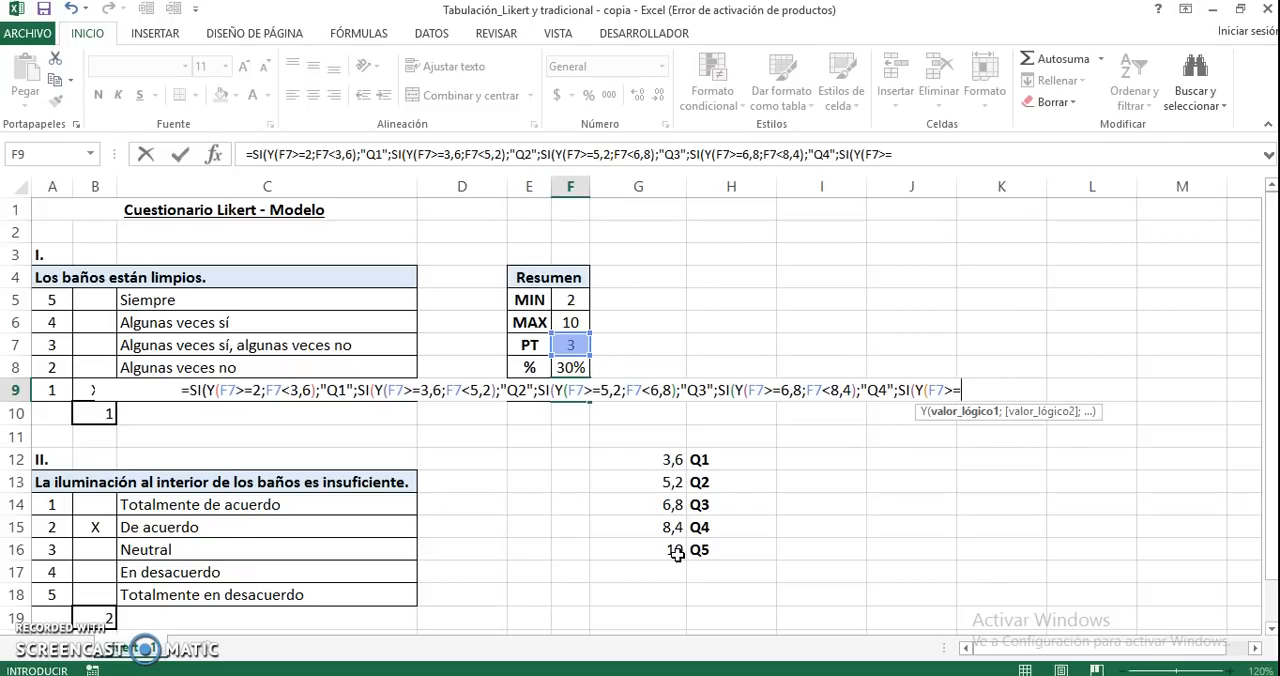
type("8,4;F7")
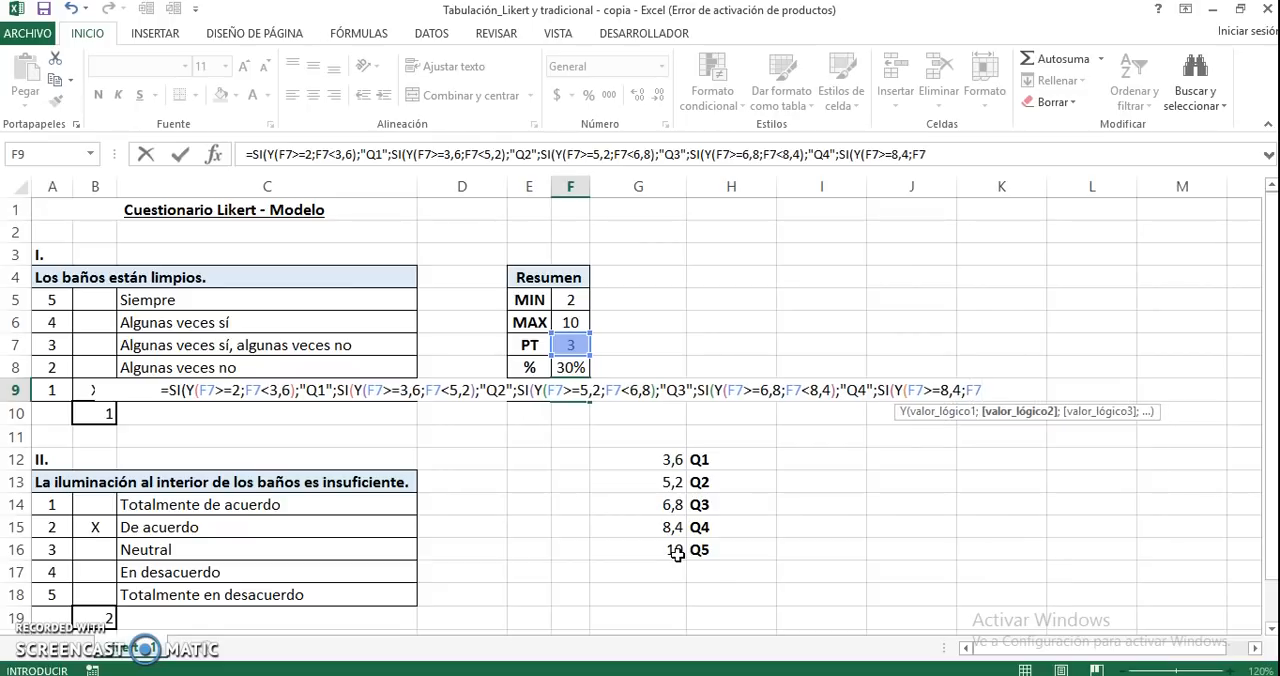
type("<")
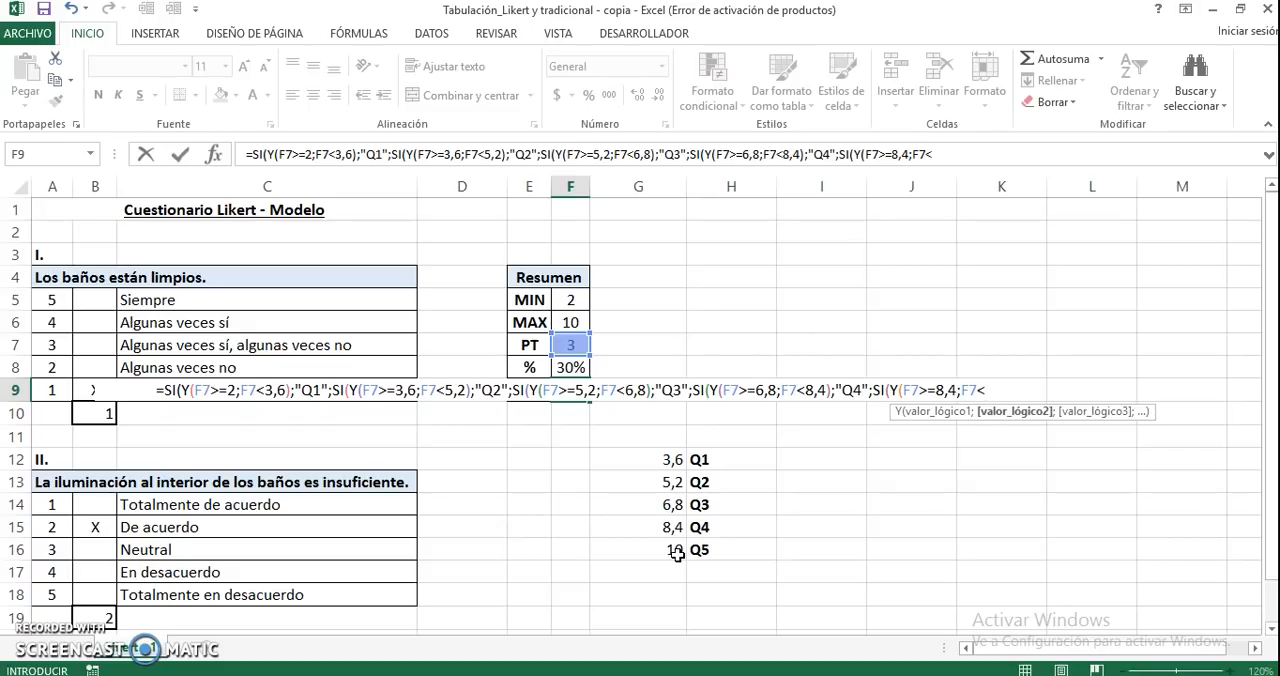
type("=10")
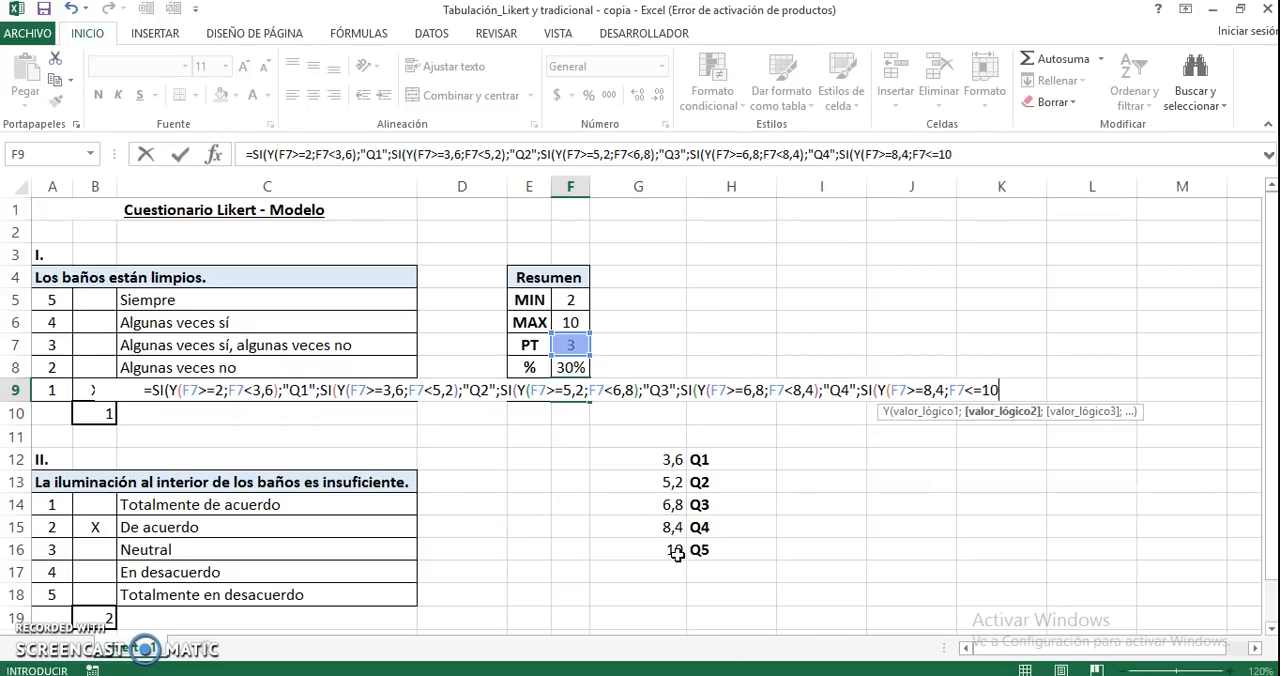
type(";")
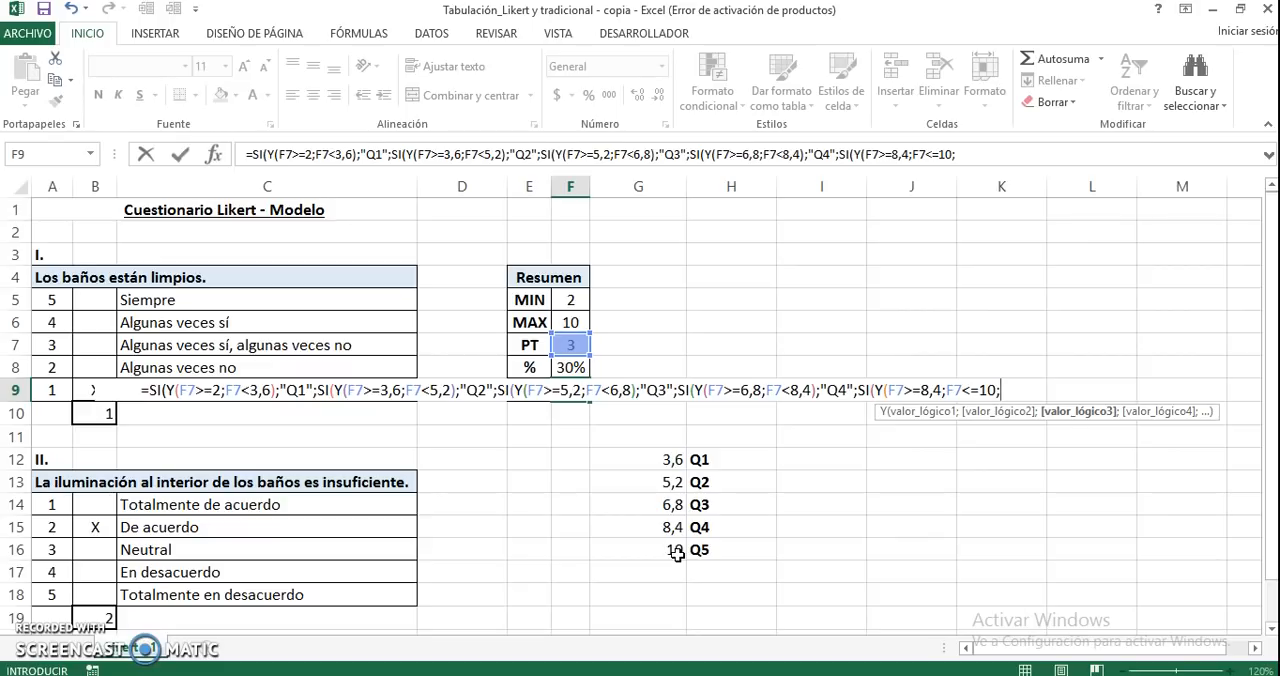
type("\"")
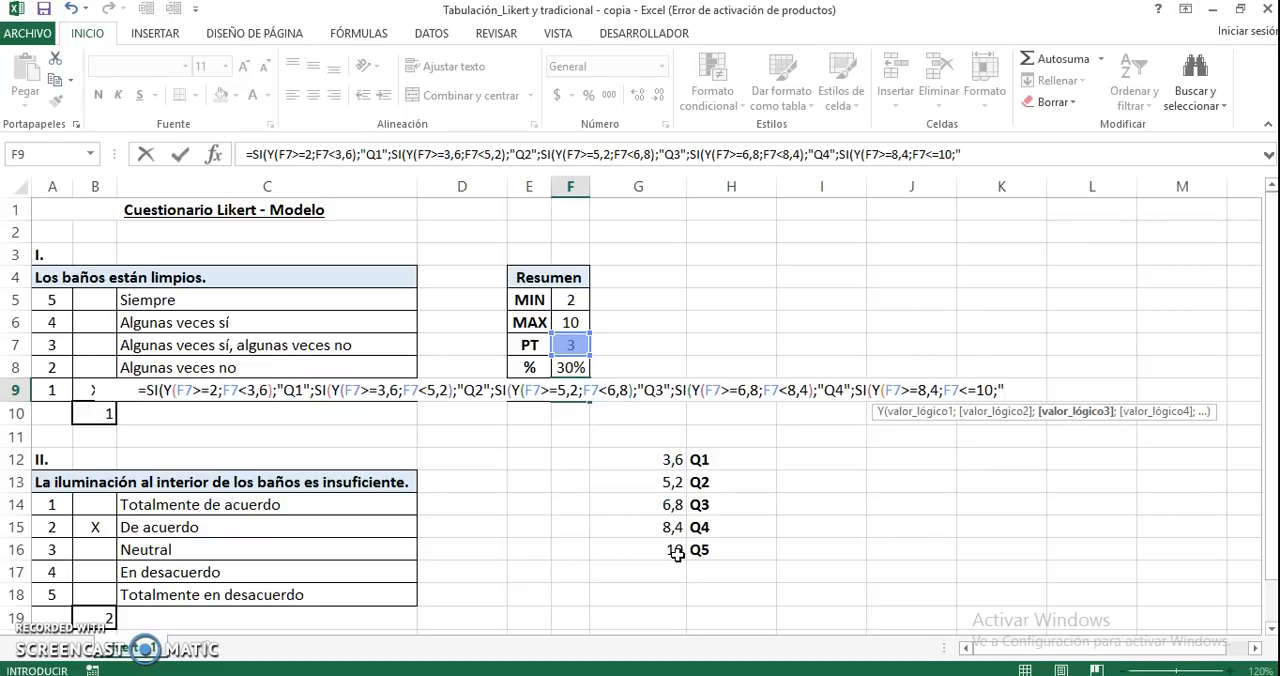
type("Q5")
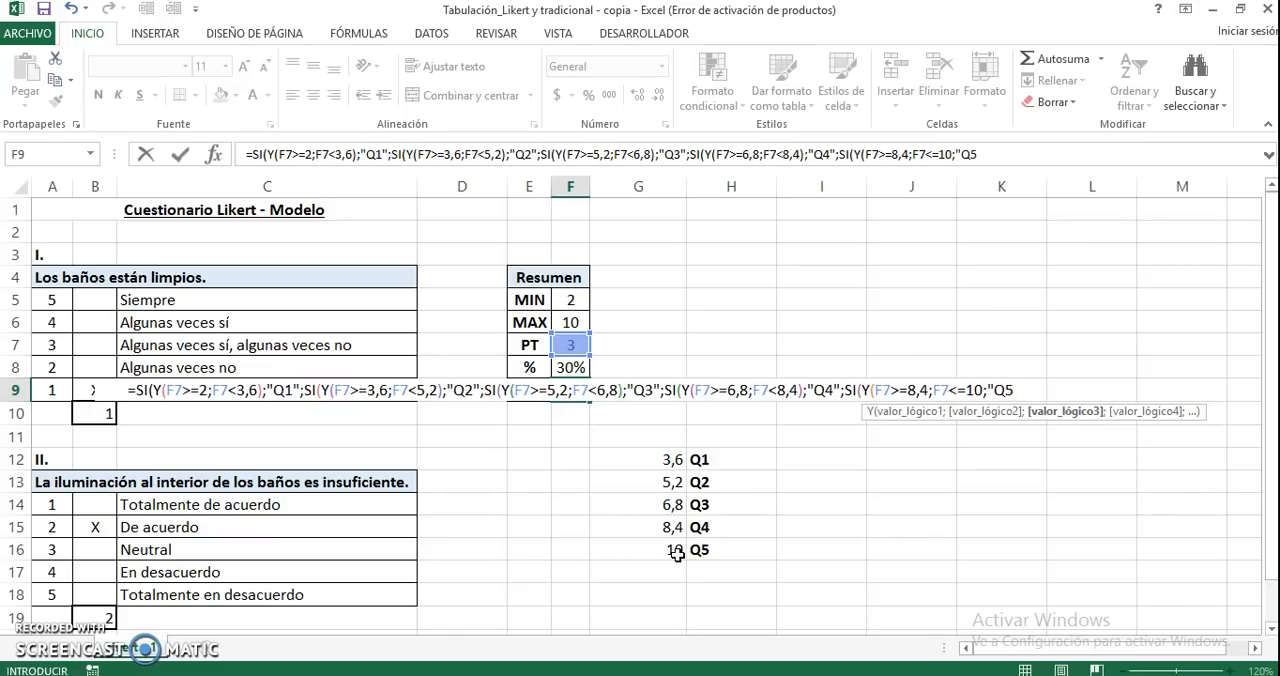
type("\"")
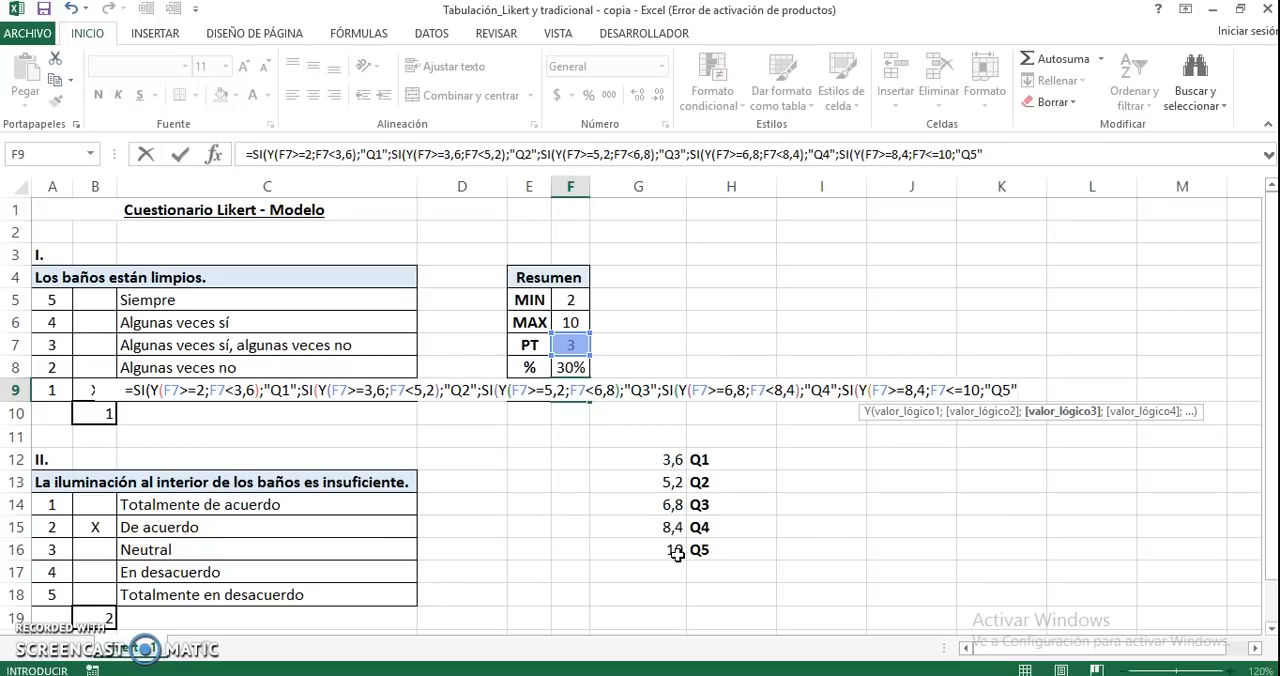
type(";")
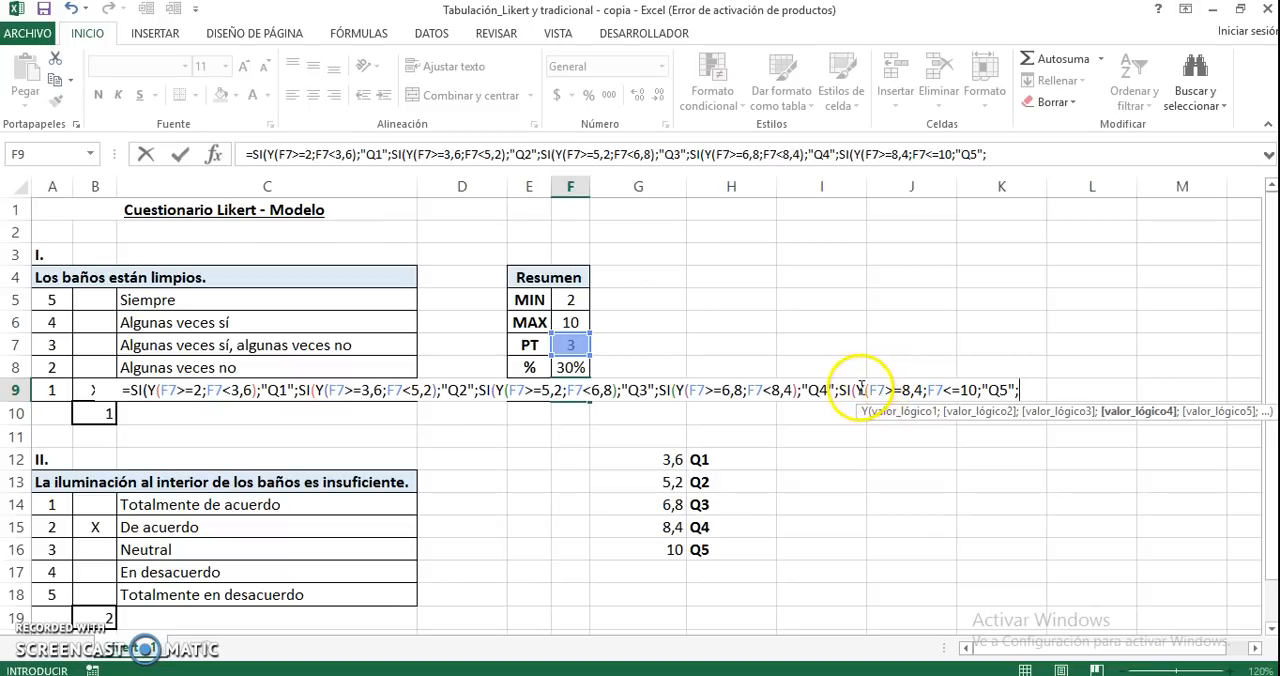
Insert the missing closing parenthesis after F7<=10 so that "Q5" belongs to the fifth SI
left_click(975, 389)
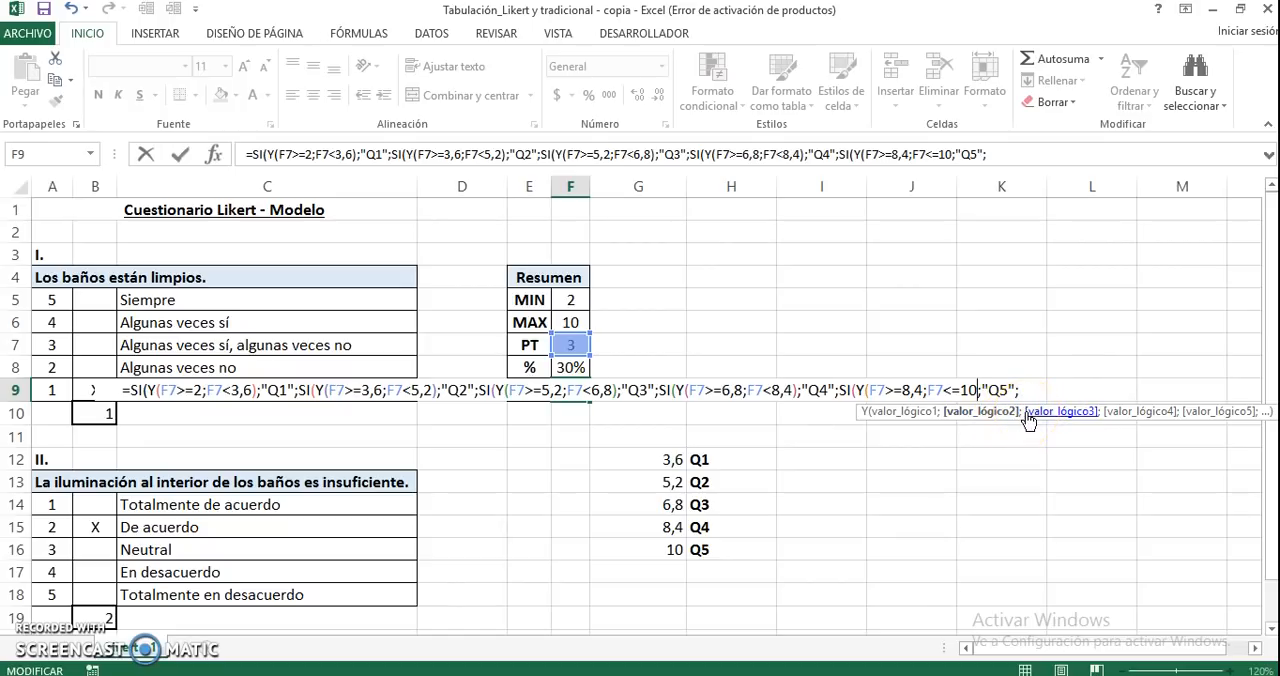
left_click(968, 396)
type(")")
left_click(1004, 391)
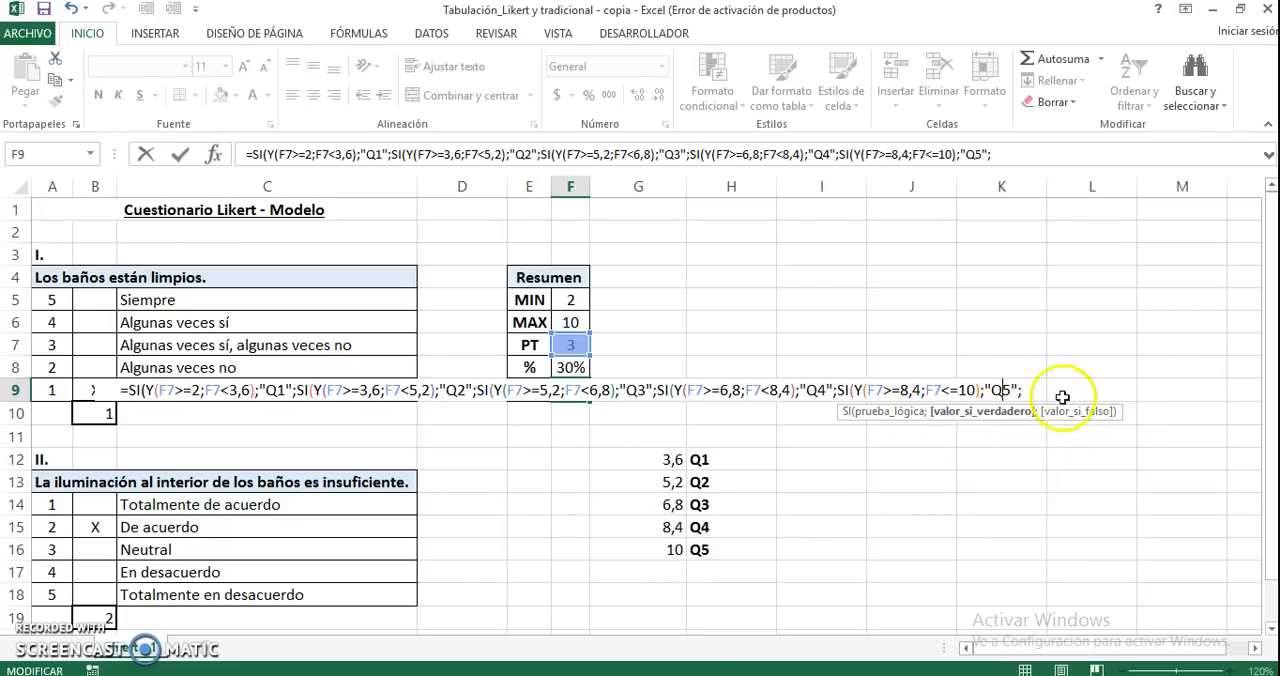
left_click(1022, 389)
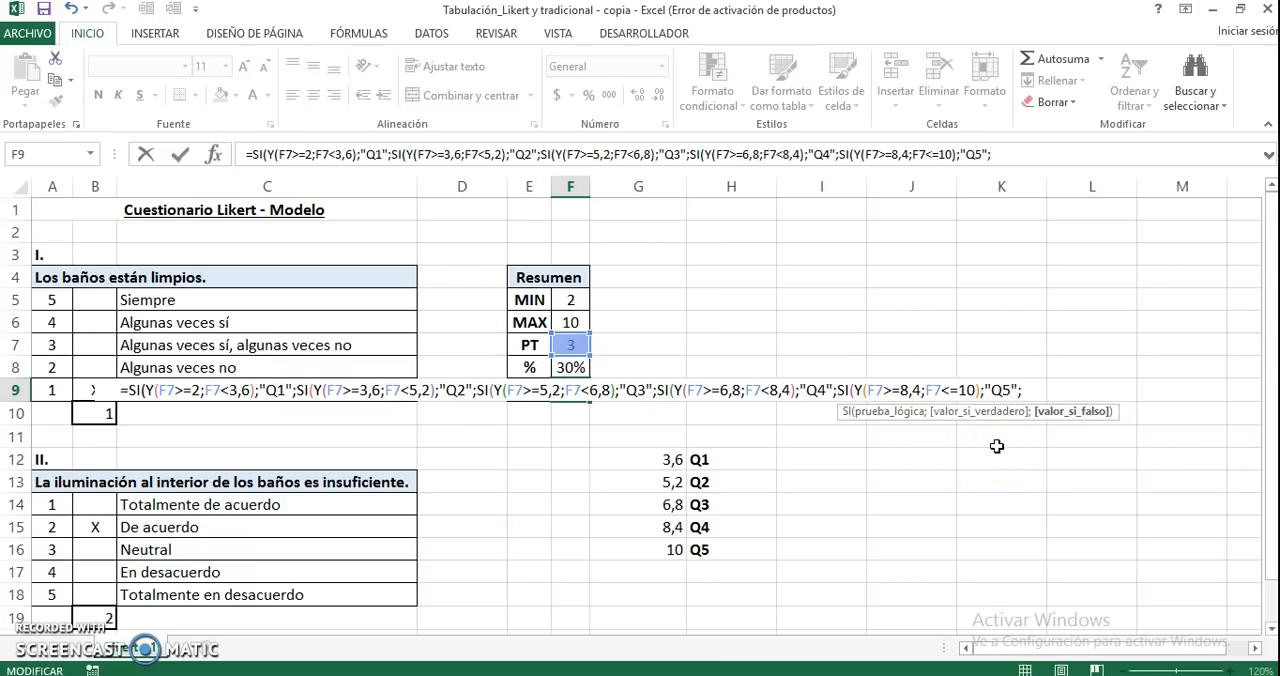
Set empty text "" as the final value if false, close all five SI functions and commit the F9 formula
type("\"\"")
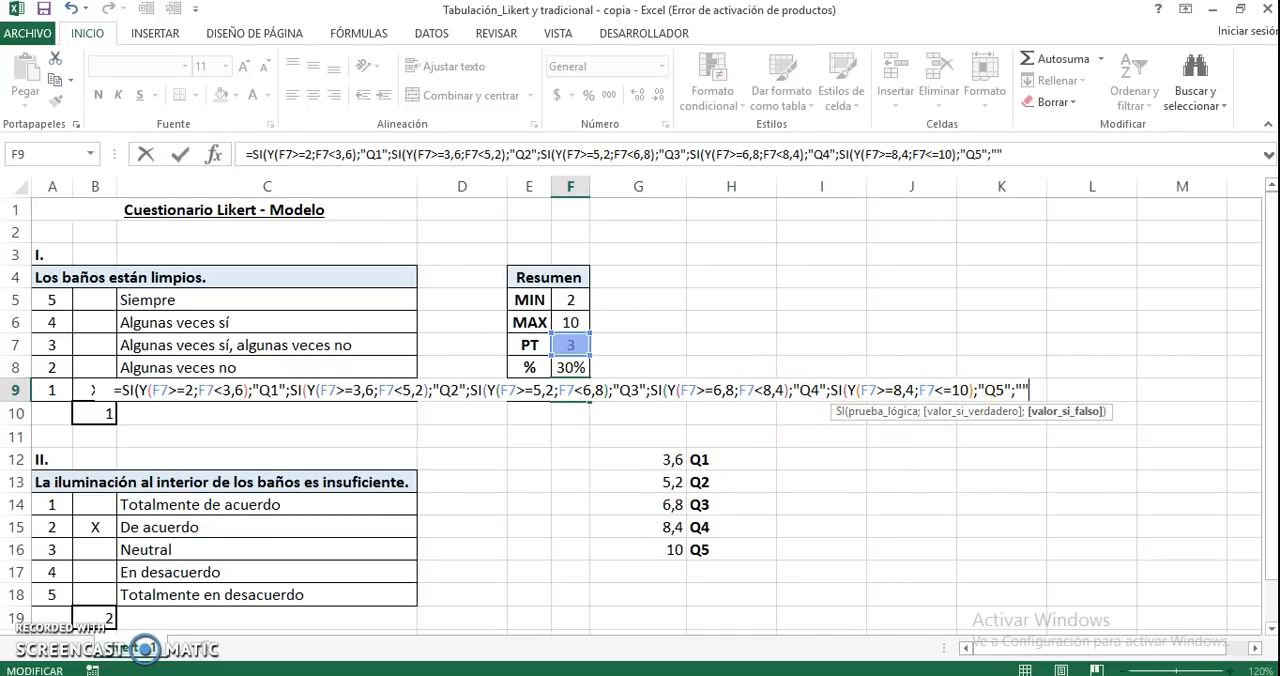
type("))))")
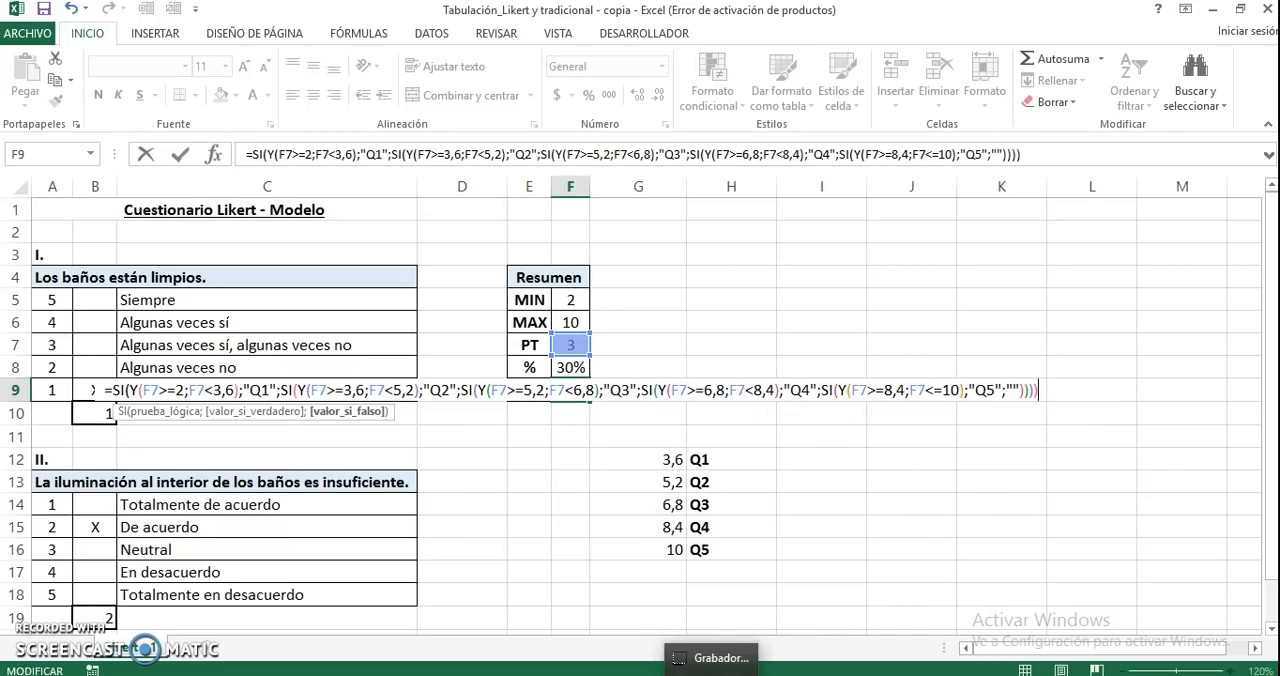
type(")")
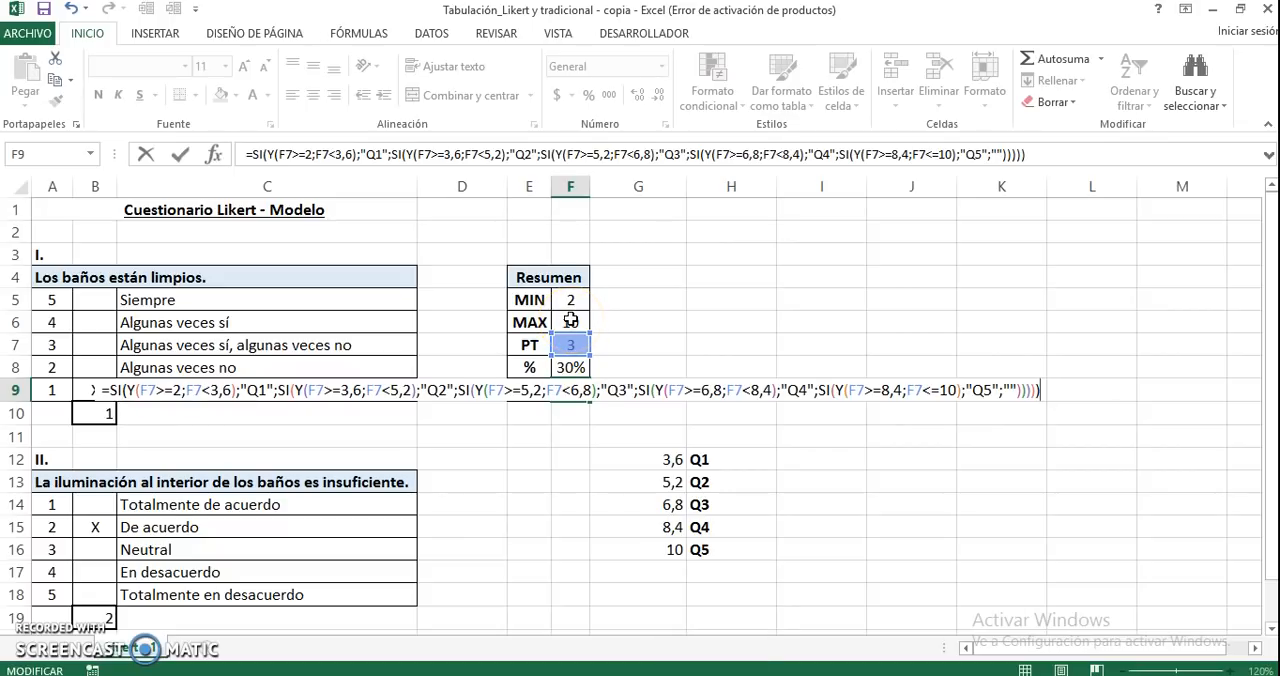
key("Return")
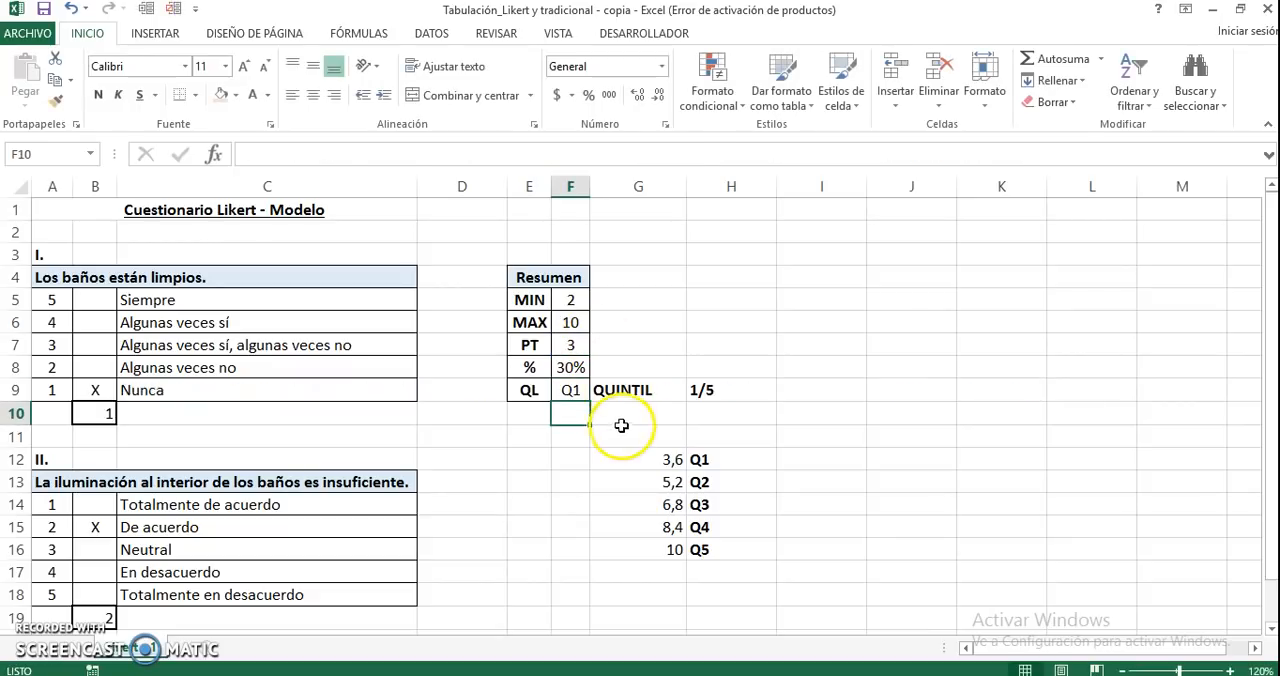
Clear the auxiliary quintile data in G9:H16 and check the PT and QL formulas in the Resumen table
key("Up")
left_click_drag(637, 389, 697, 549)
key("Delete")
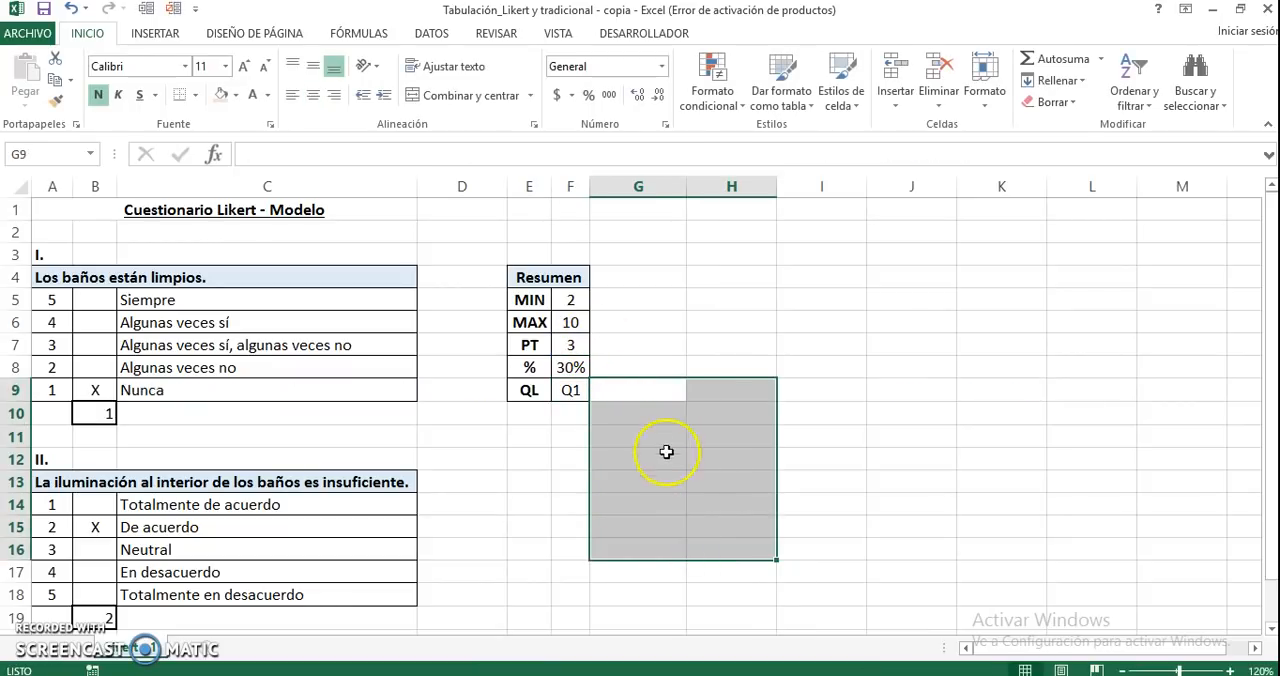
left_click(564, 389)
left_click(567, 344)
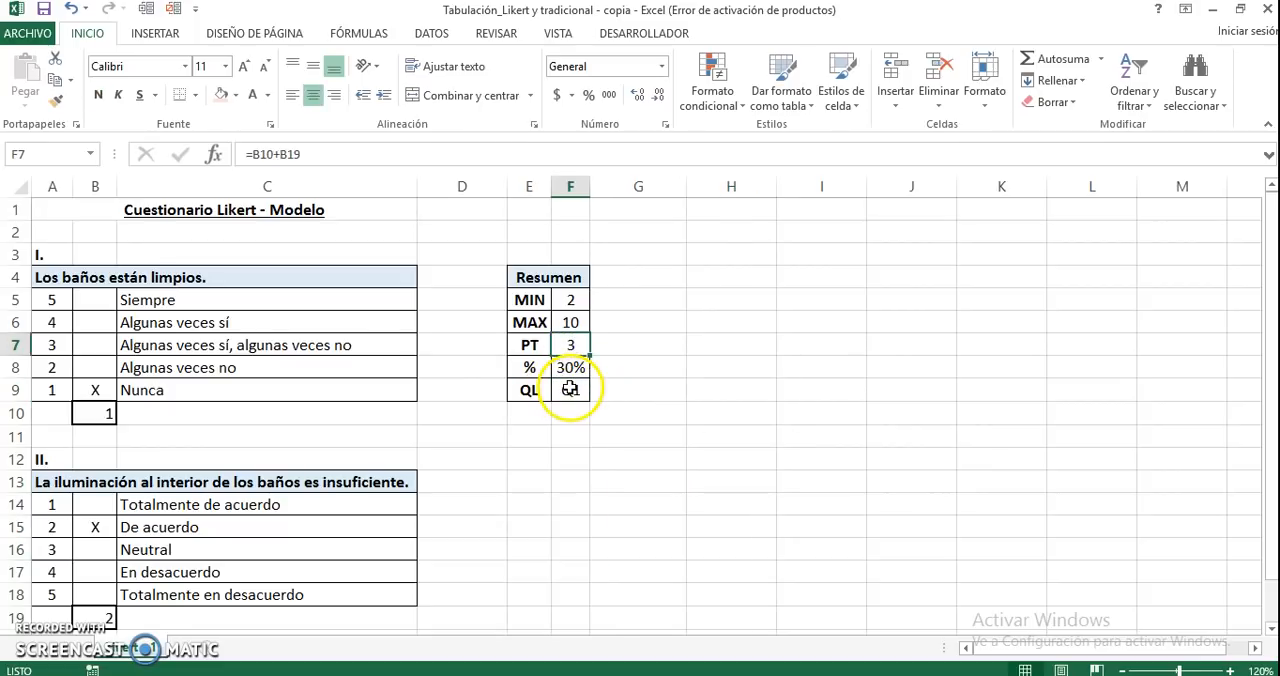
left_click(570, 390)
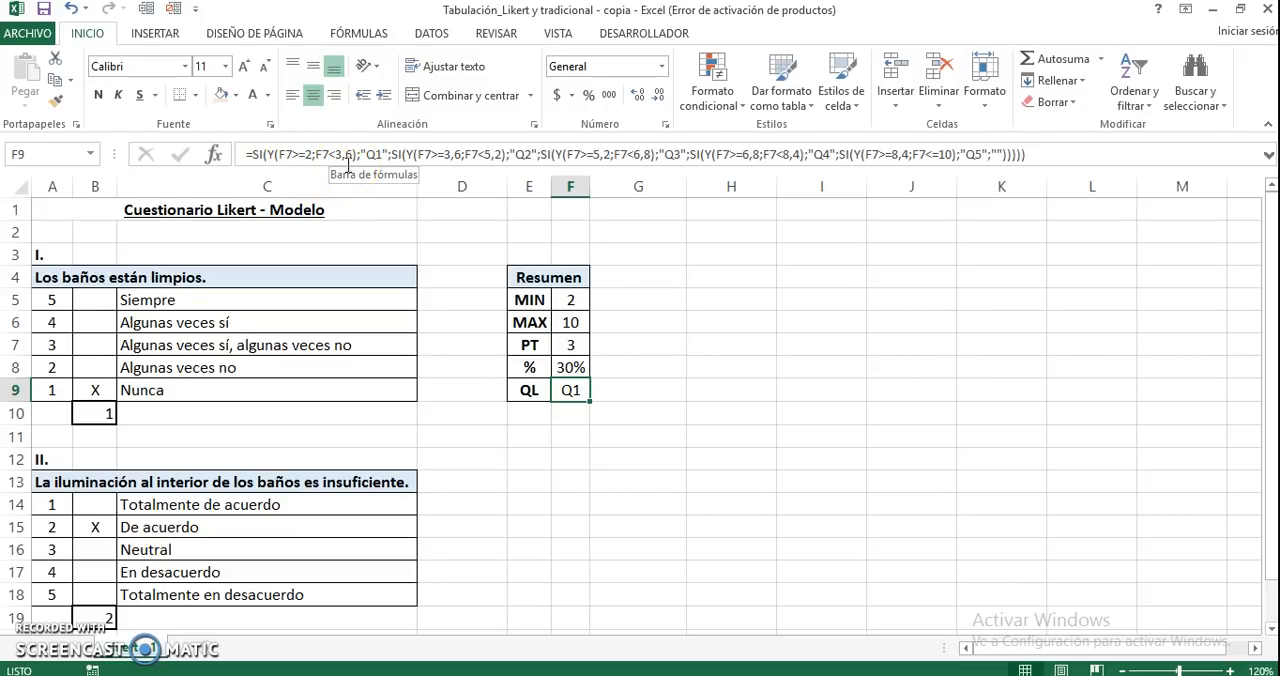
left_click(563, 344)
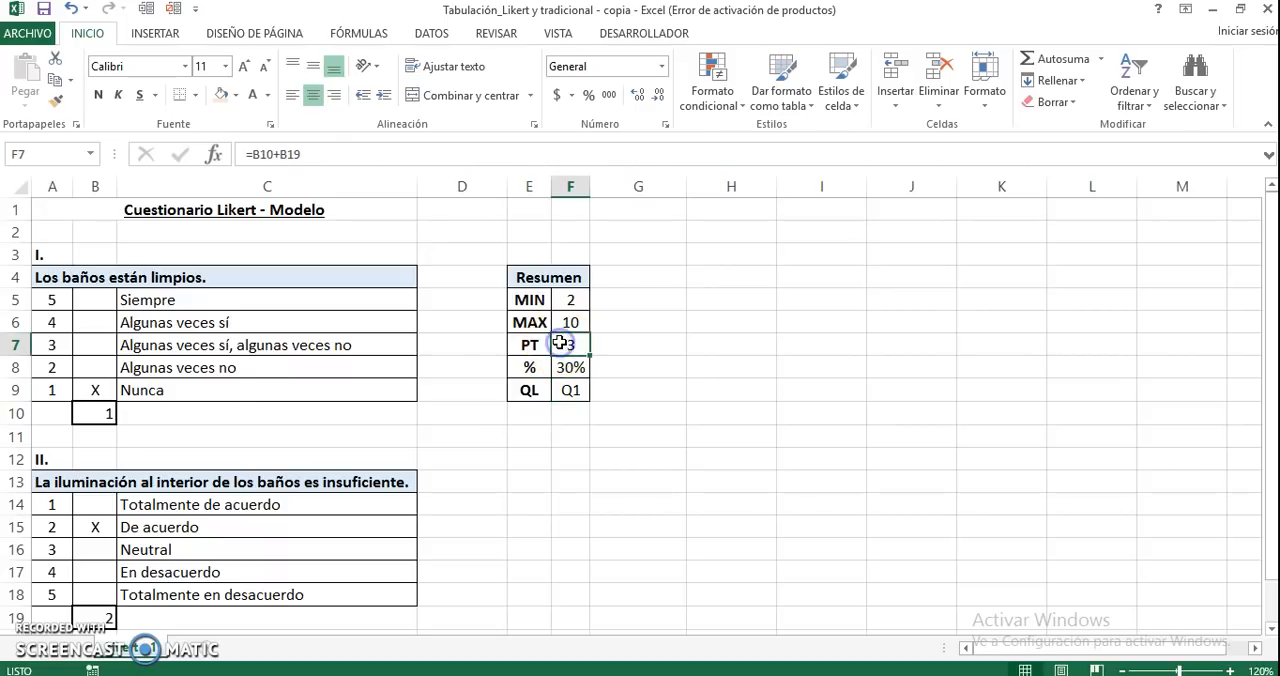
Clear the X marks at Nunca in question I and De acuerdo in question II, and auto-fit column F's width
left_click(97, 390)
key("Delete")
left_click(94, 527)
key("Delete")
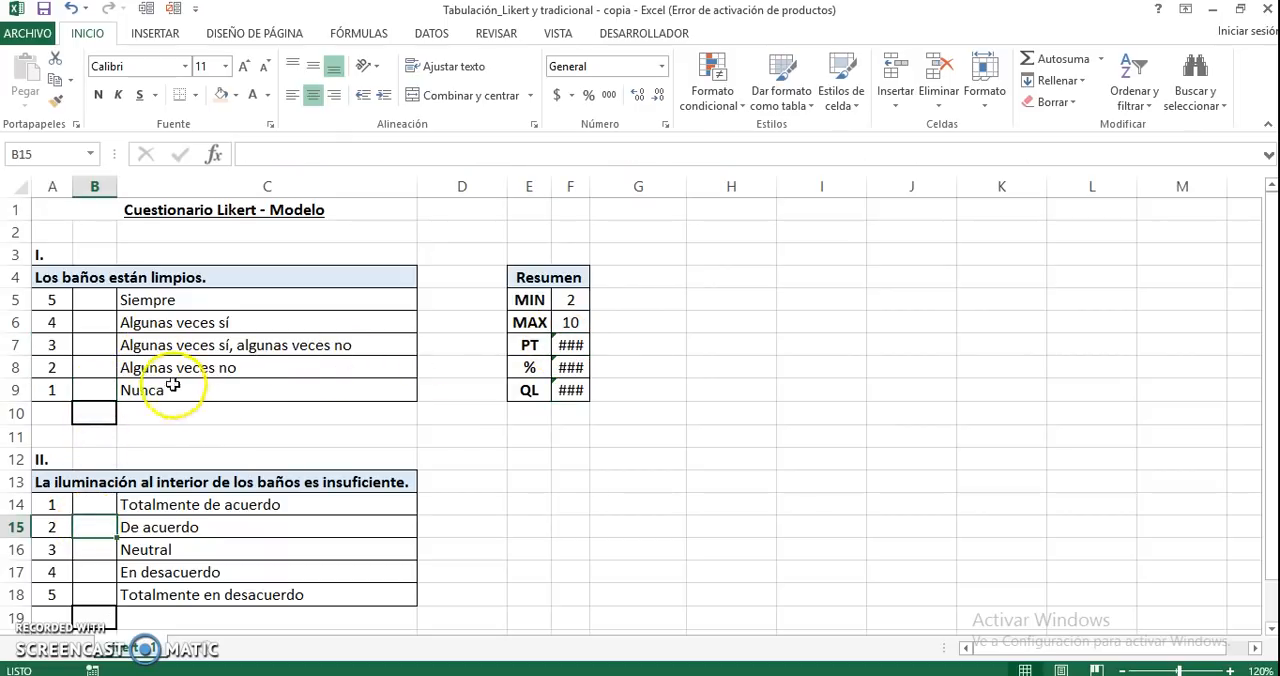
double_click(590, 187)
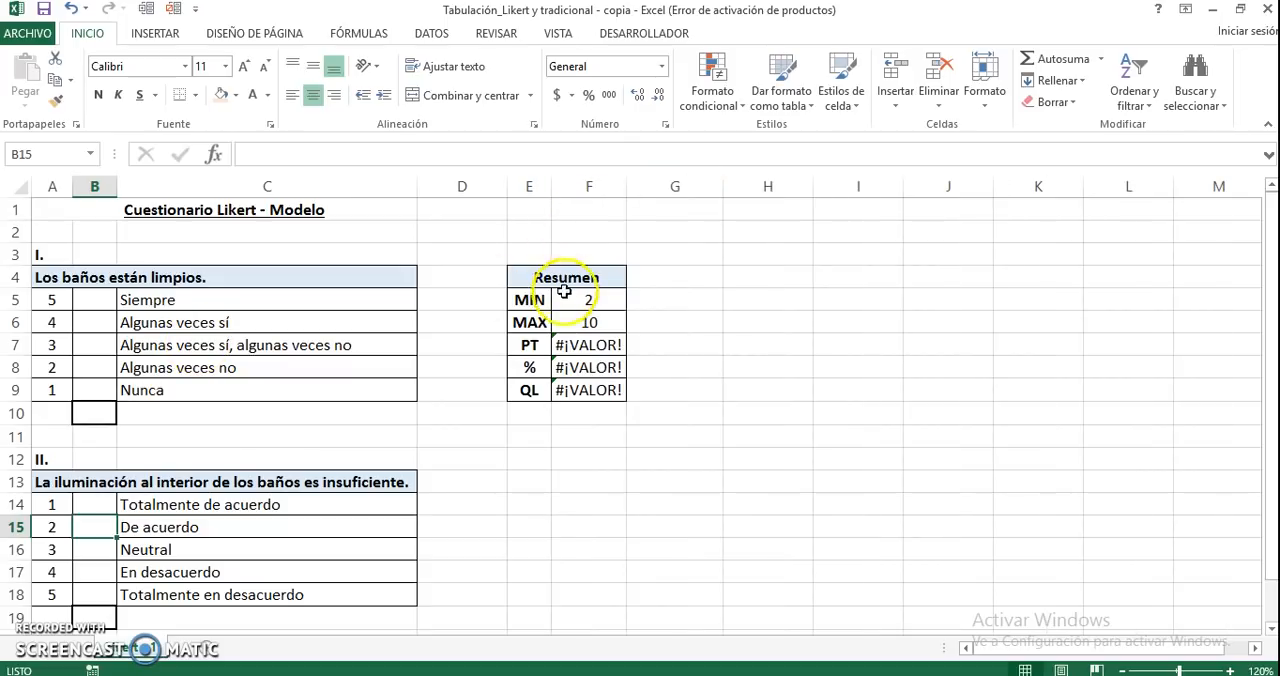
Mark Algunas veces sí in question I and Totalmente en desacuerdo in question II with an X
left_click(95, 317)
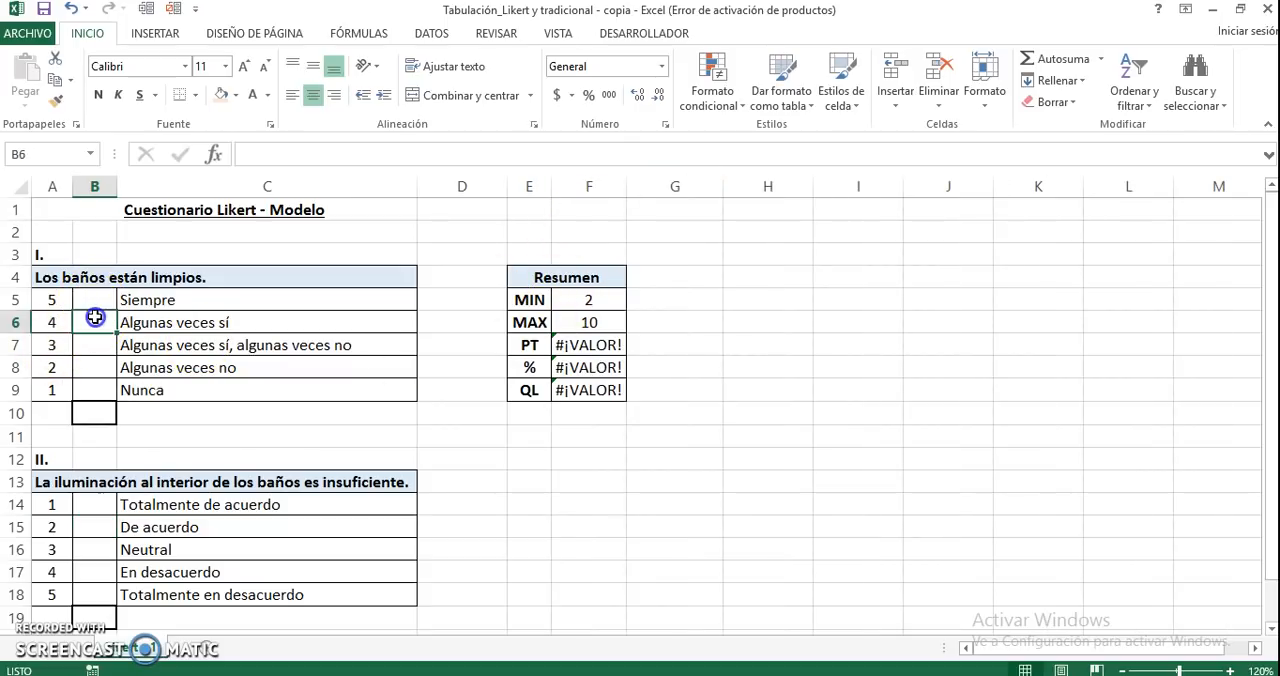
type("X")
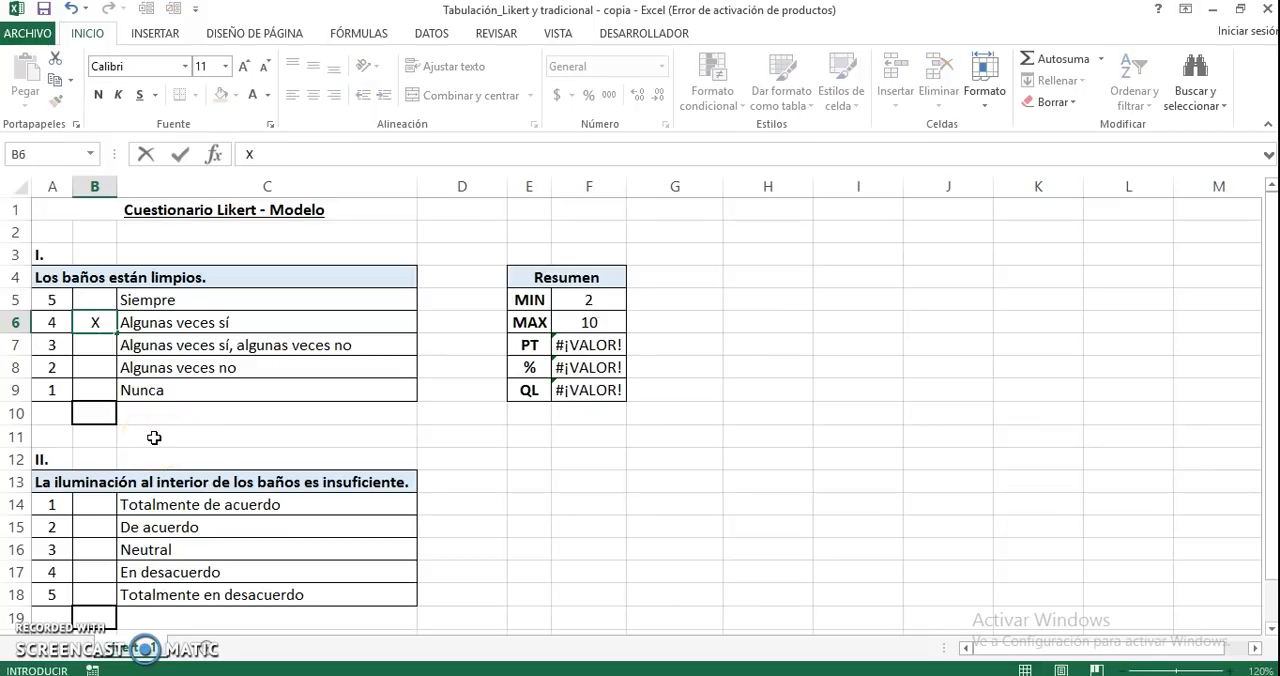
key("Return")
left_click(92, 574)
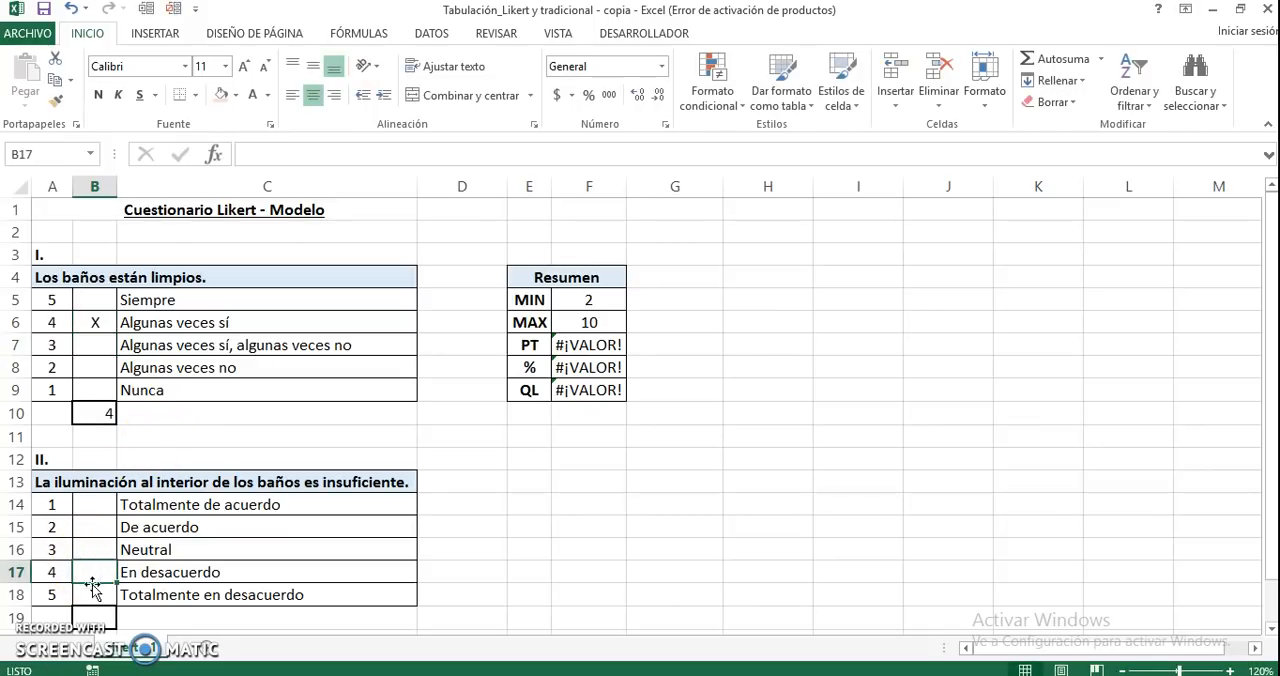
left_click(92, 595)
type("X")
key("Return")
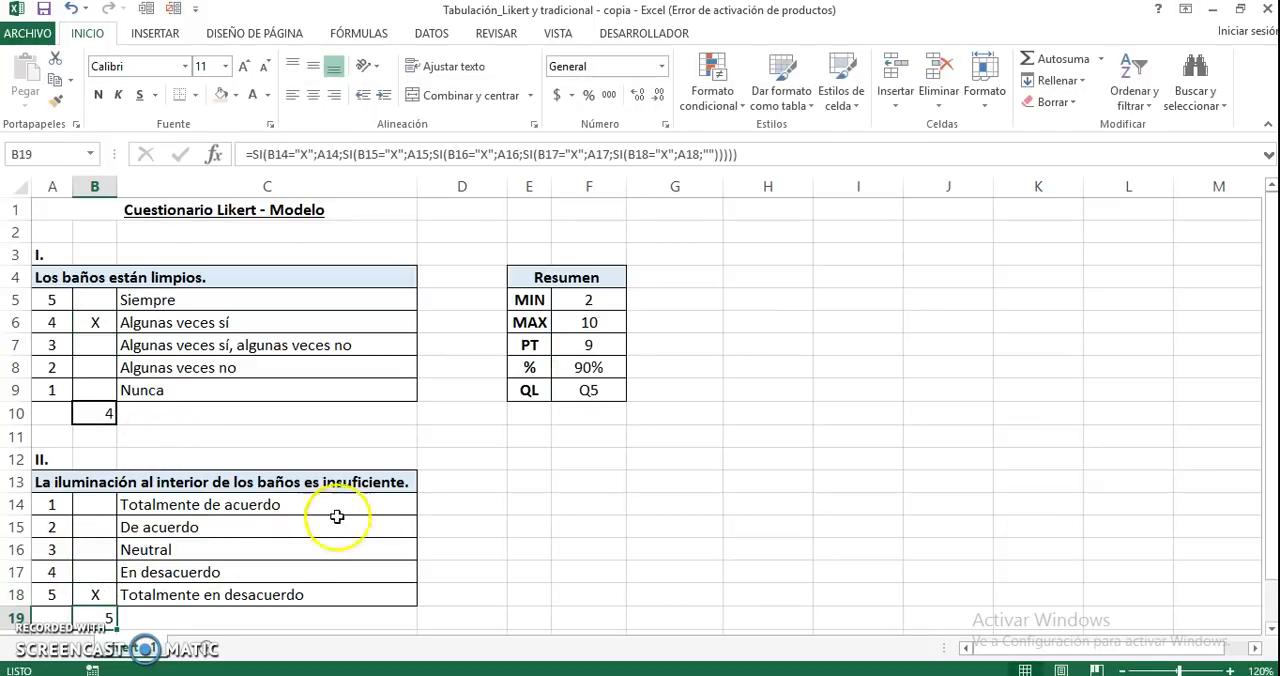
Examine the PT, % and QL results and their formulas in the Resumen table for the new answers
left_click(590, 390)
key("Up")
key("Up")
left_click(588, 390)
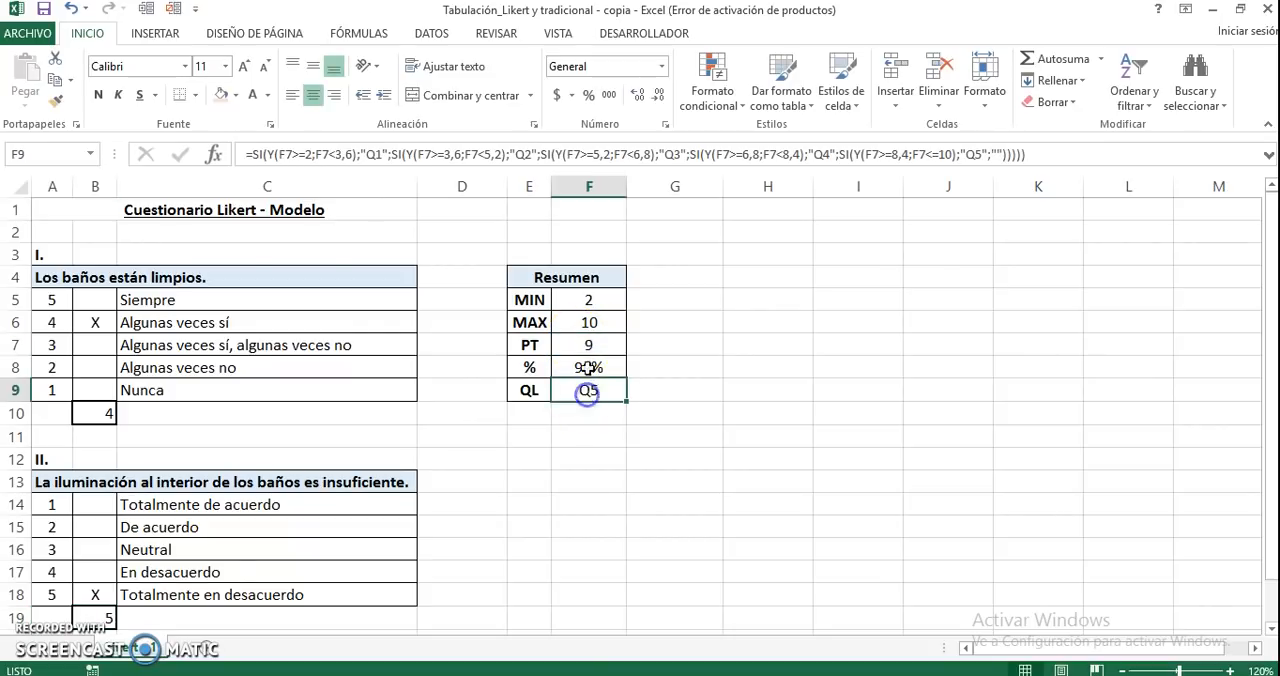
left_click(588, 345)
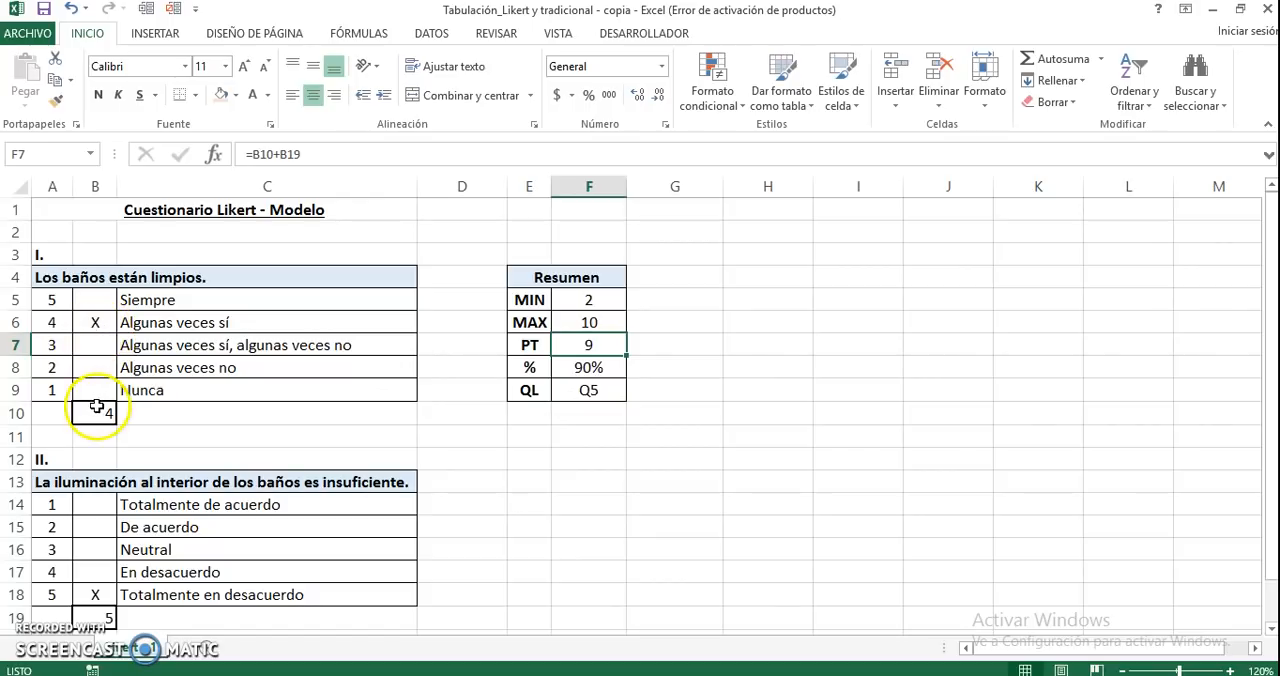
left_click(588, 367)
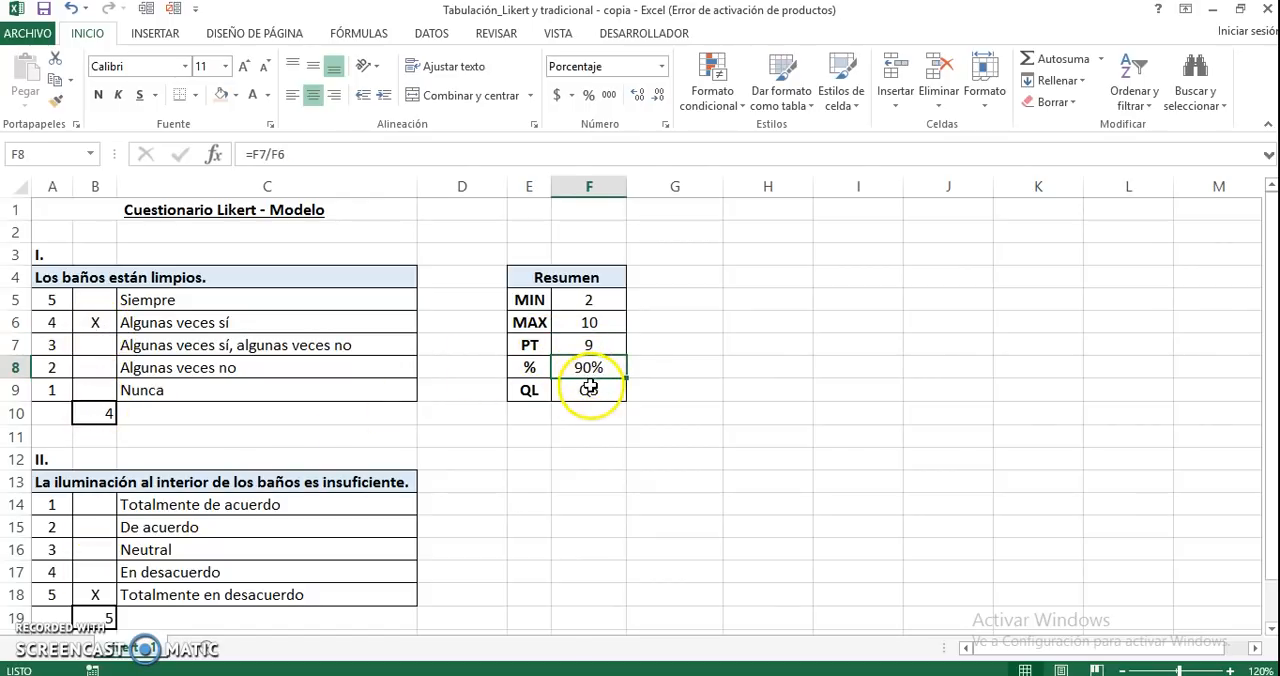
left_click(588, 390)
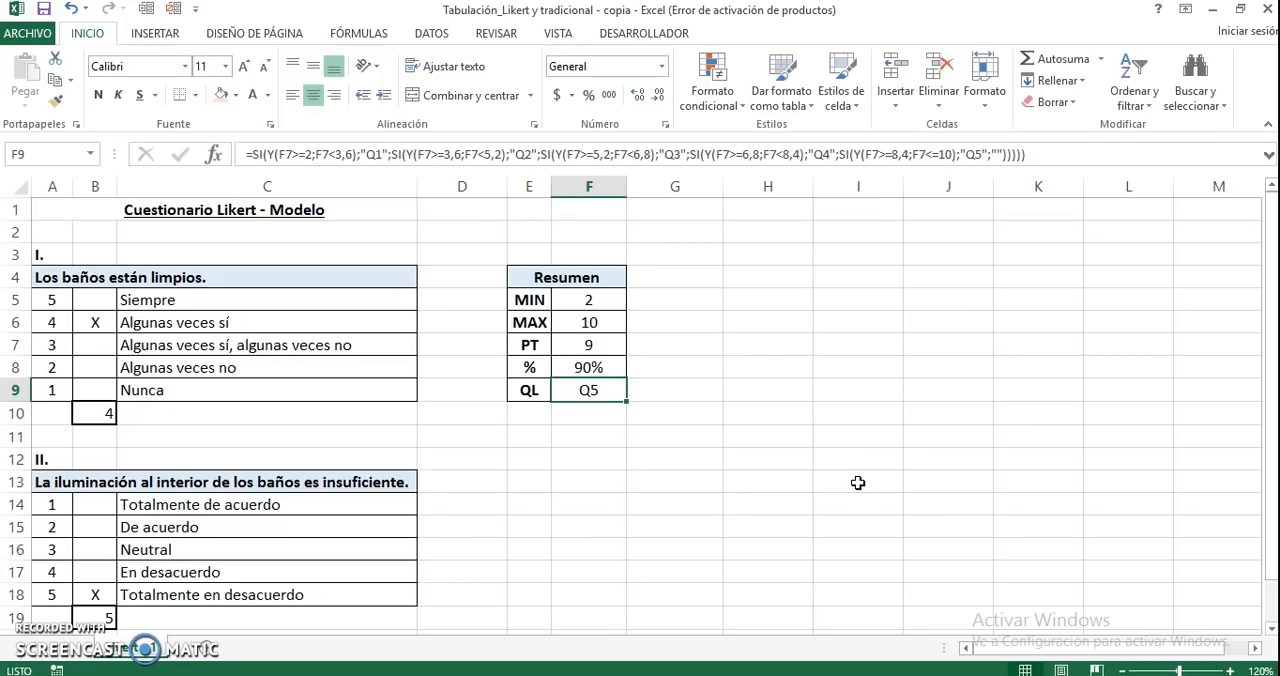
Create a copy of the Likert - 1 sheet at the end of the same workbook
right_click(145, 650)
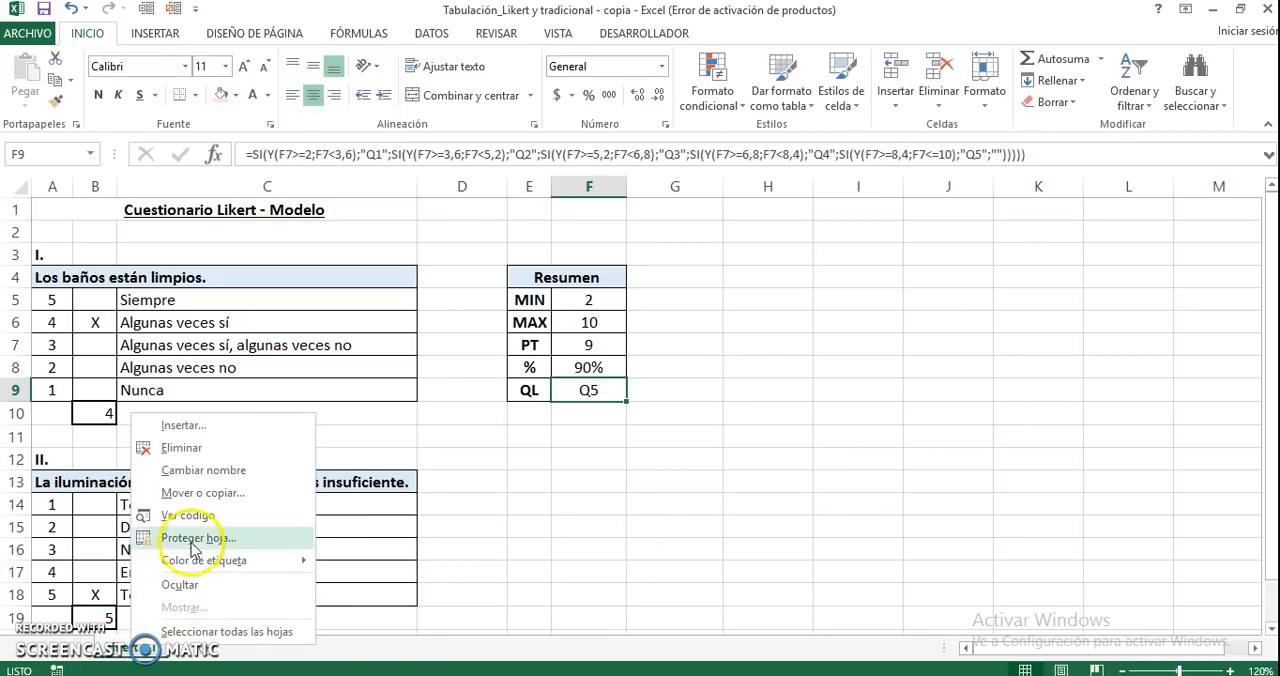
left_click(210, 493)
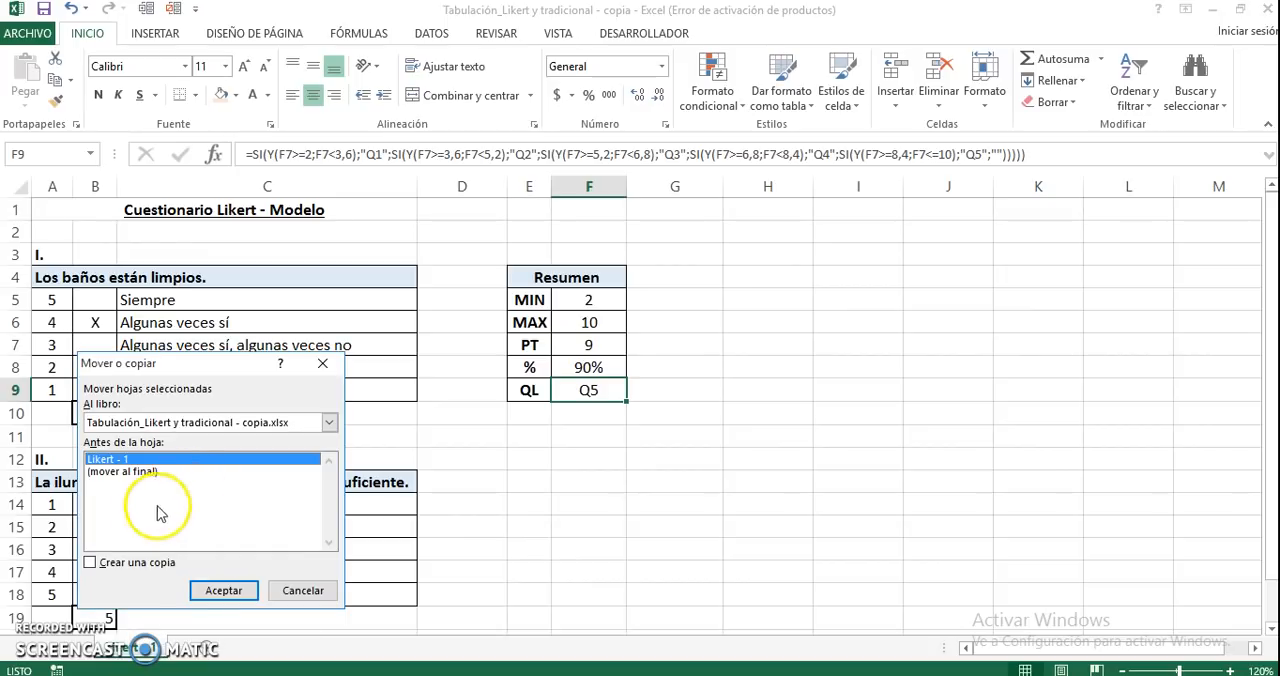
left_click(91, 564)
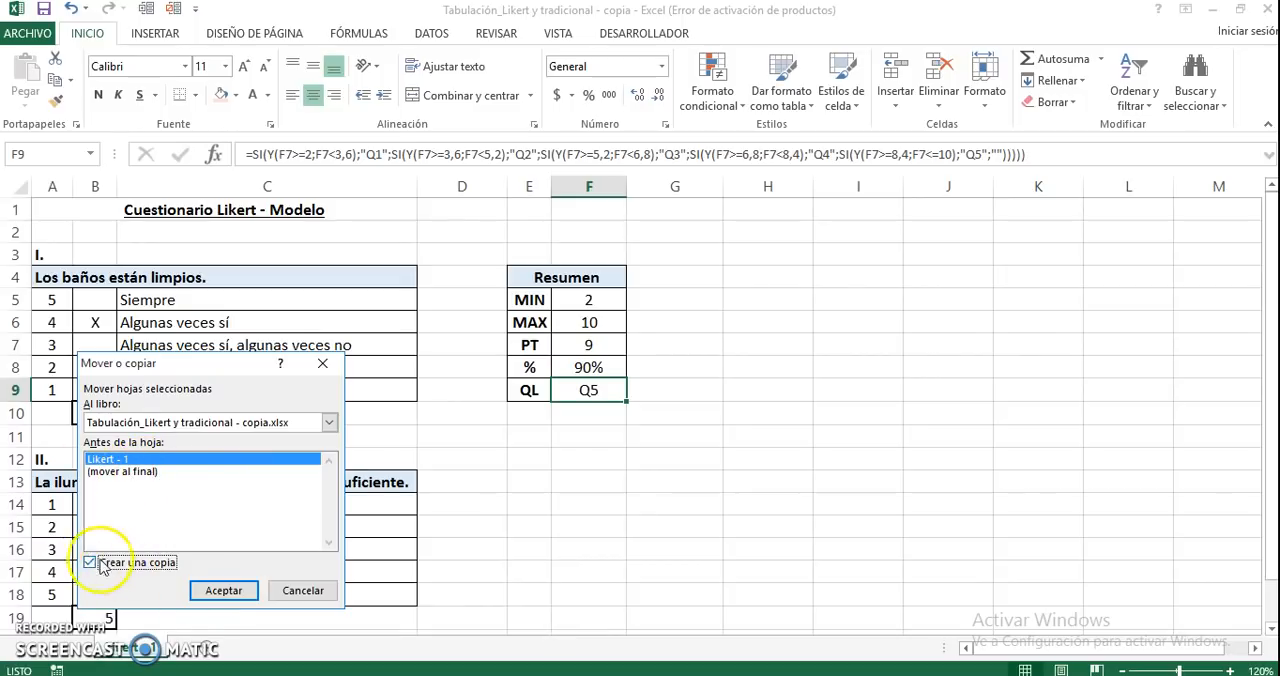
left_click(115, 471)
left_click(226, 594)
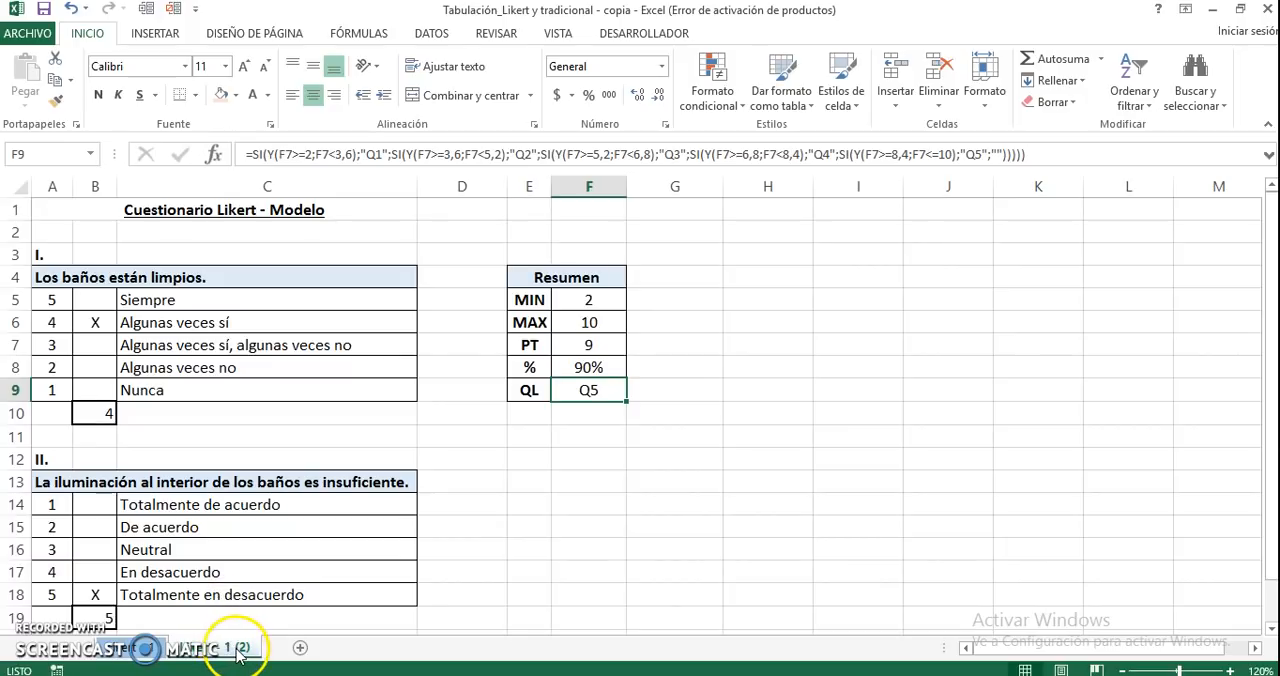
Rename the copied sheet as Likert - 2
left_click(245, 648)
key("BackSpace")
key("BackSpace")
key("BackSpace")
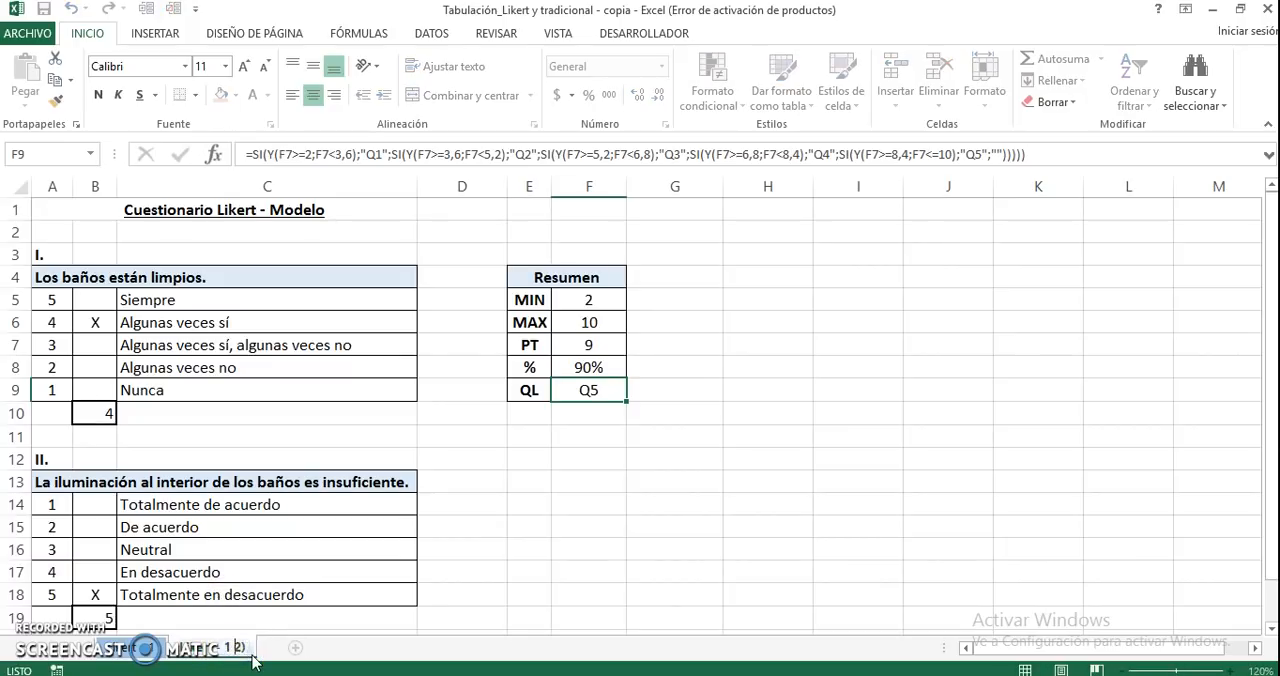
key("BackSpace")
key("BackSpace")
type("2")
left_click(524, 556)
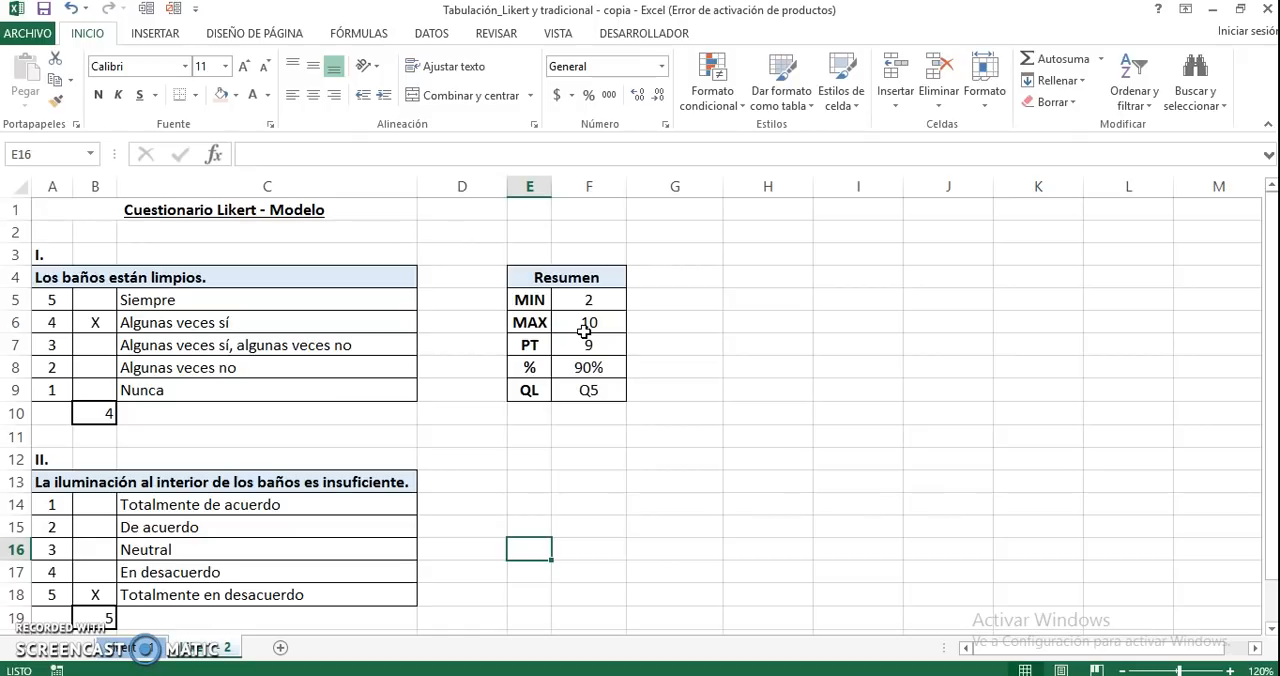
Clear the X marks at Algunas veces sí in question I and Totalmente en desacuerdo in question II on the Likert - 2 sheet
left_click(100, 322)
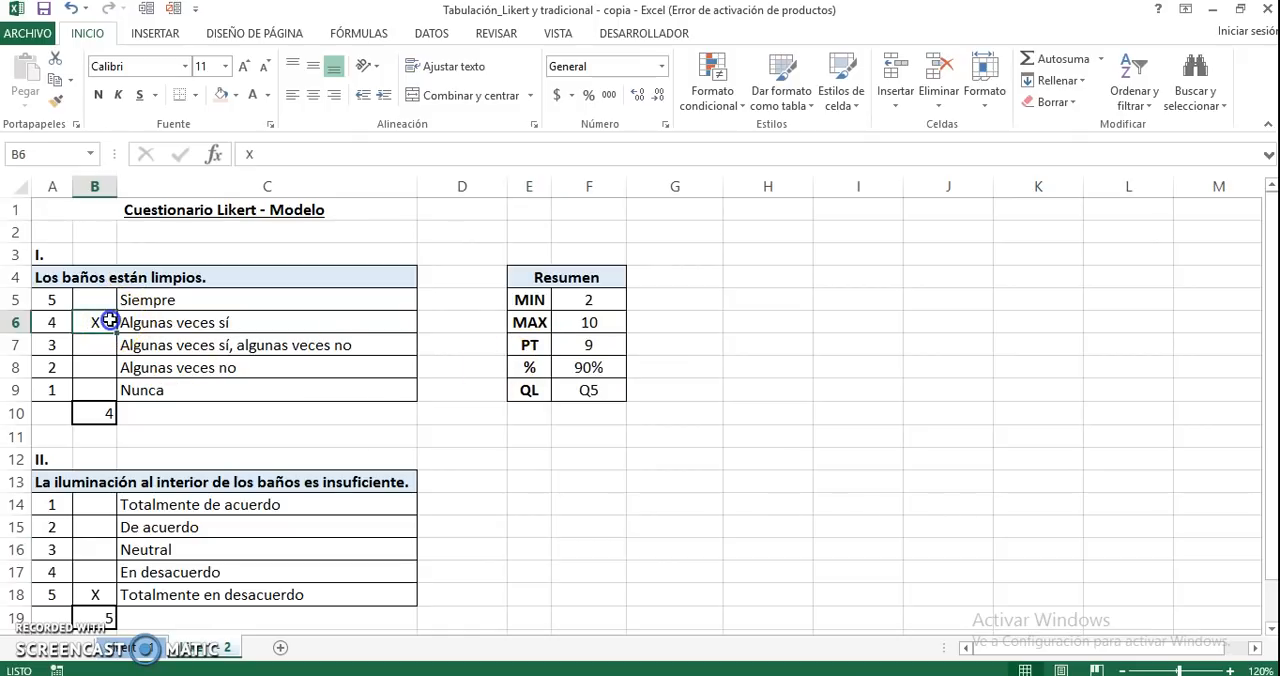
key("Delete")
left_click(88, 594)
key("Delete")
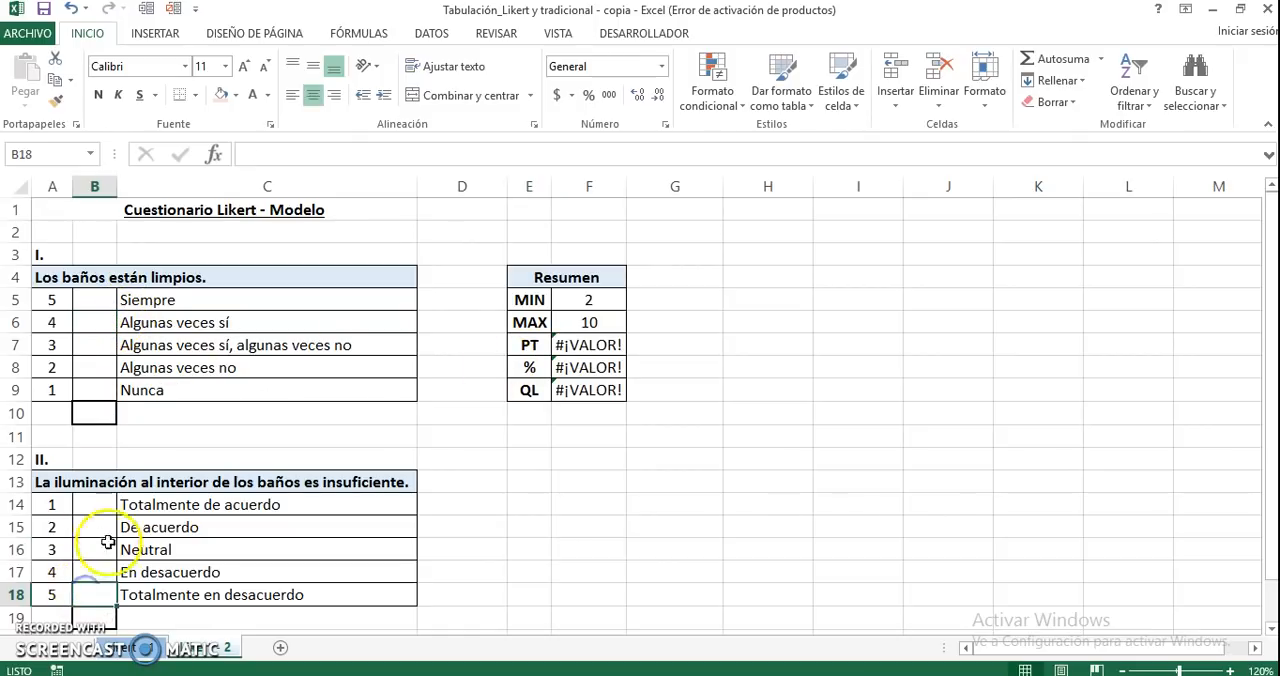
Mark Totalmente de acuerdo in question II and Siempre in question I with an X
left_click(100, 505)
type("X")
key("Return")
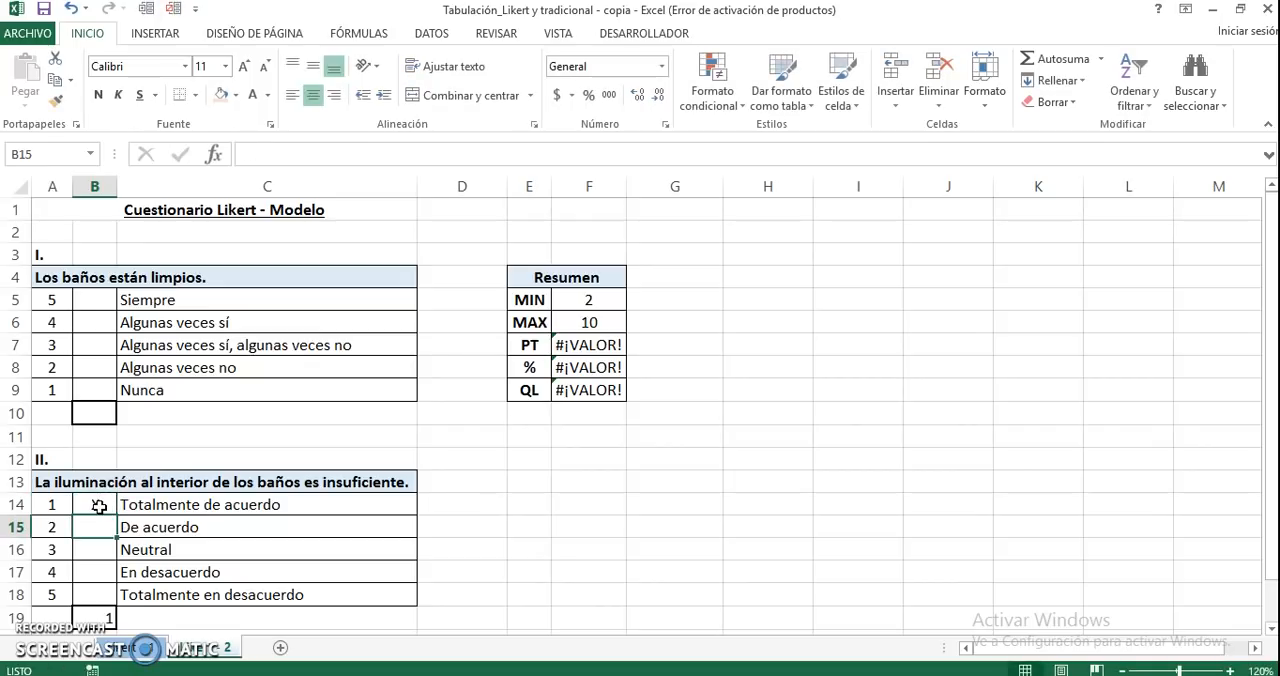
left_click(90, 300)
type("X")
key("Return")
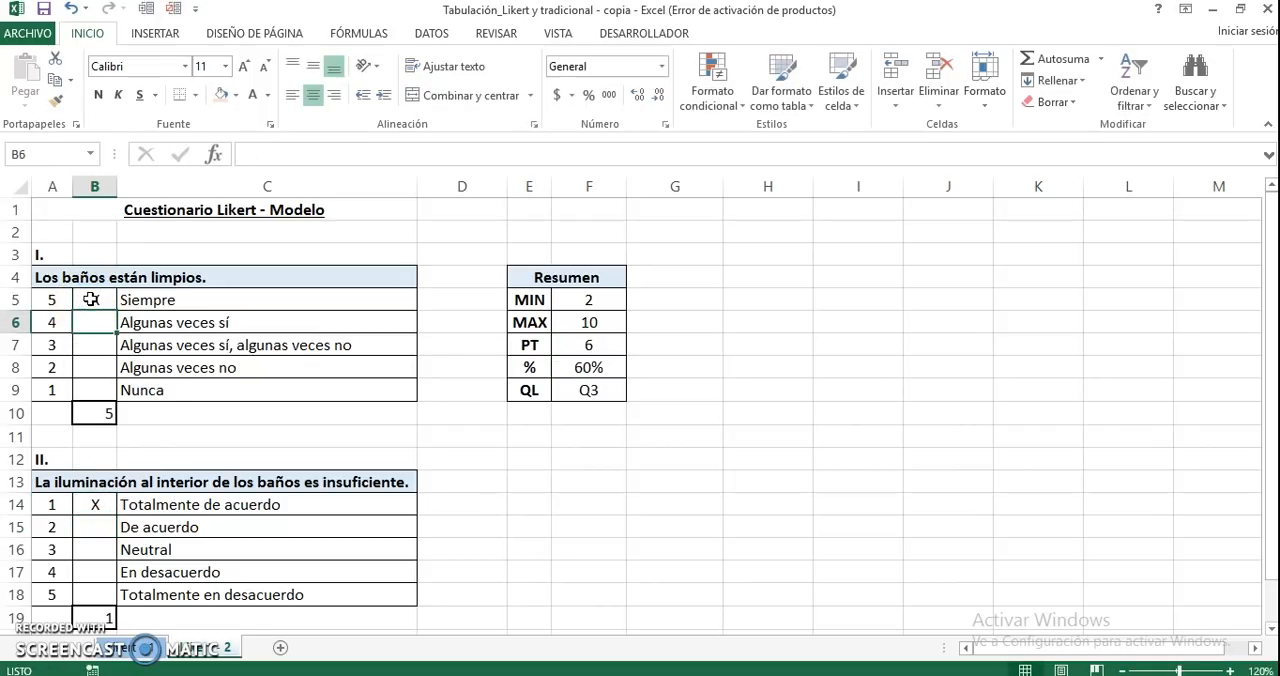
Compare the marked answers and the PT results in the Resumen tables of Likert - 1 and Likert - 2
left_click(145, 650)
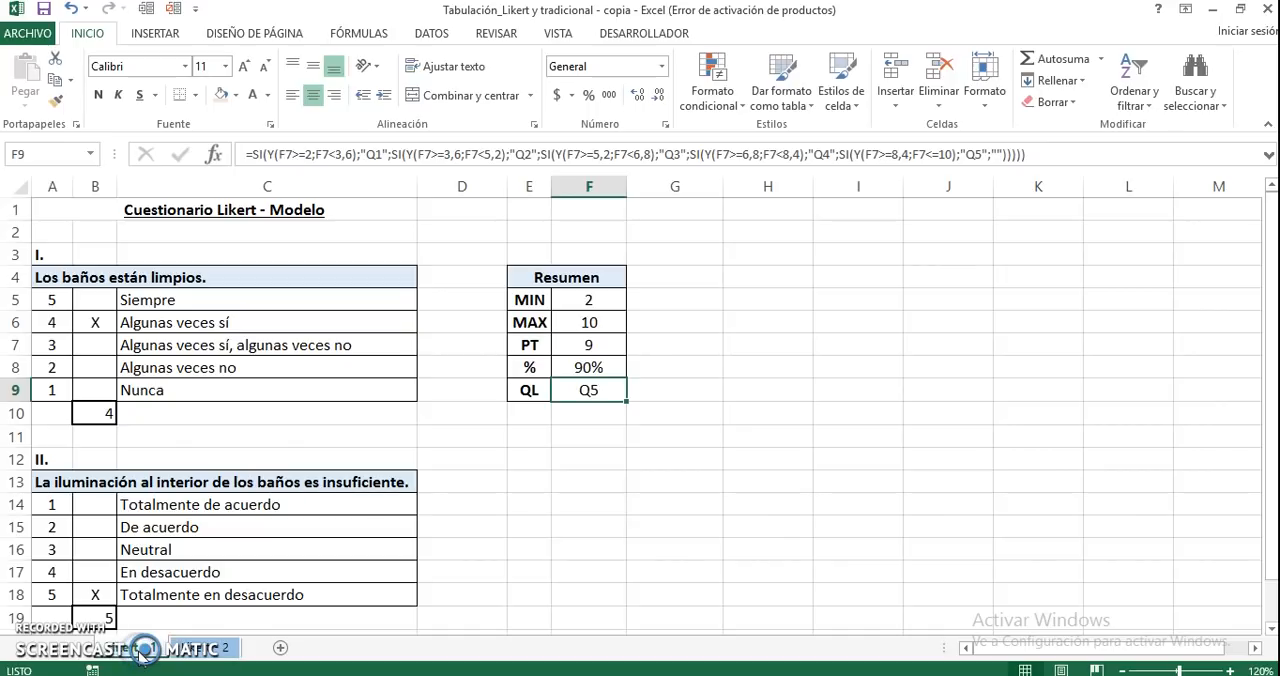
left_click(91, 322)
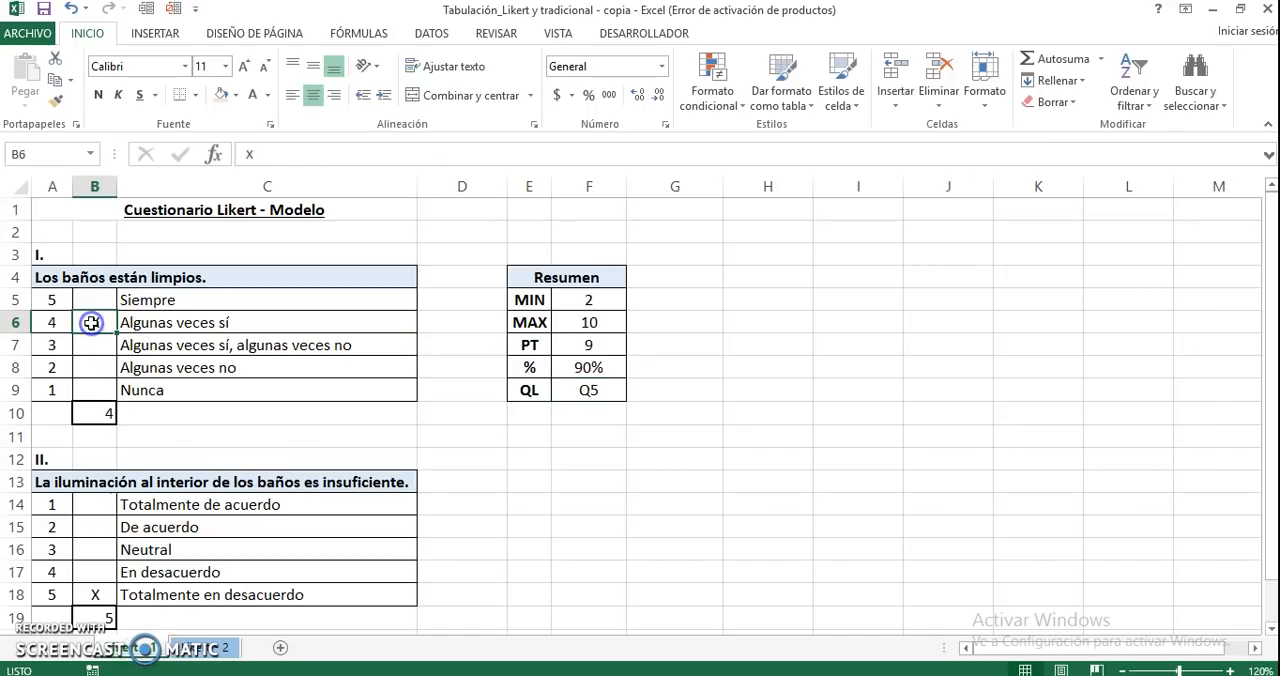
left_click(95, 504)
left_click(95, 594)
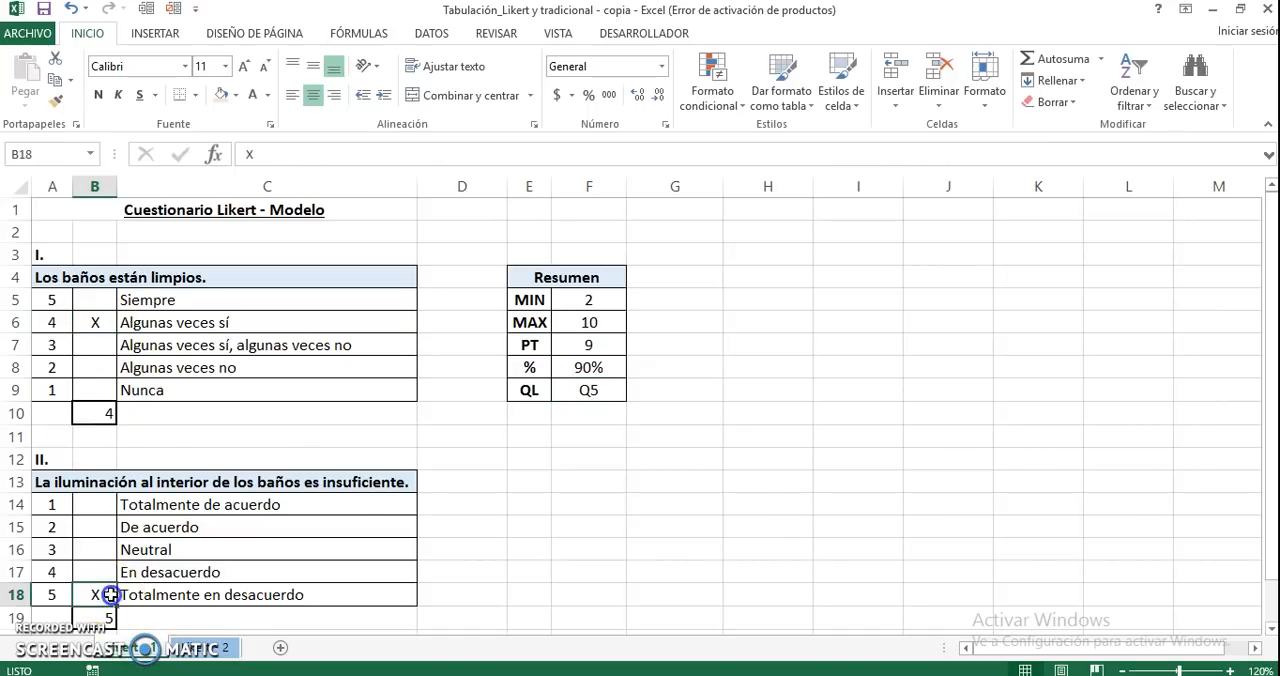
left_click(208, 650)
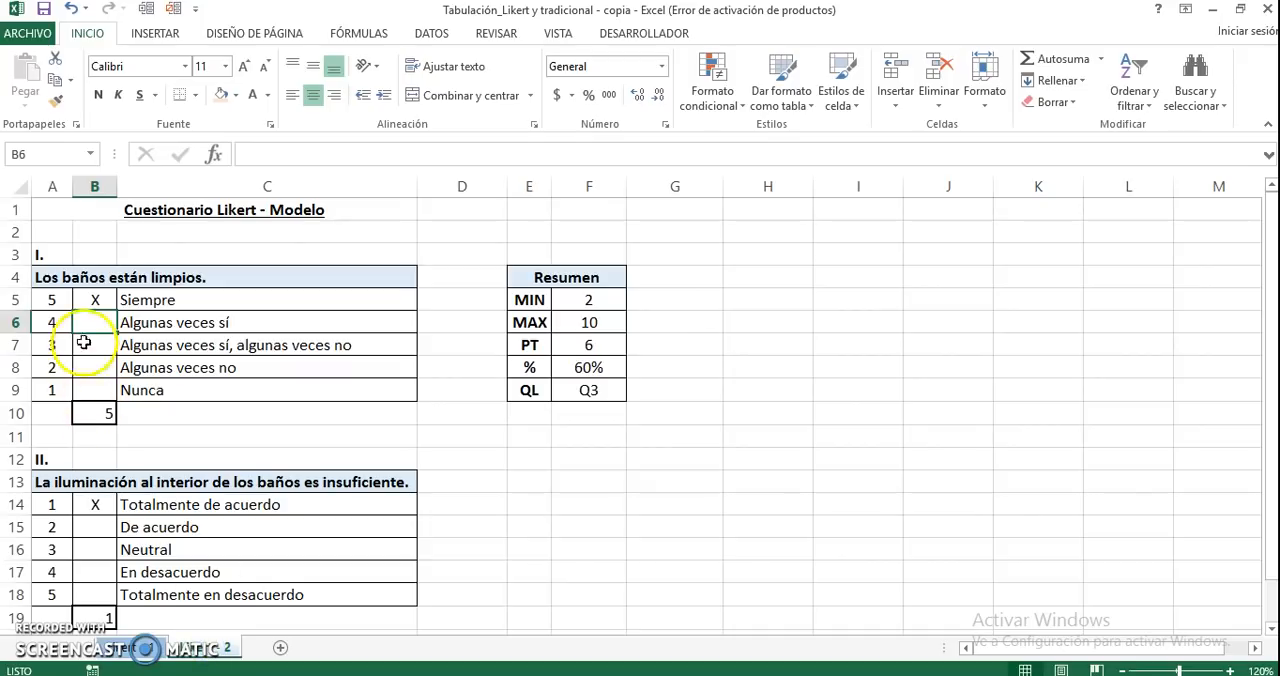
left_click(96, 301)
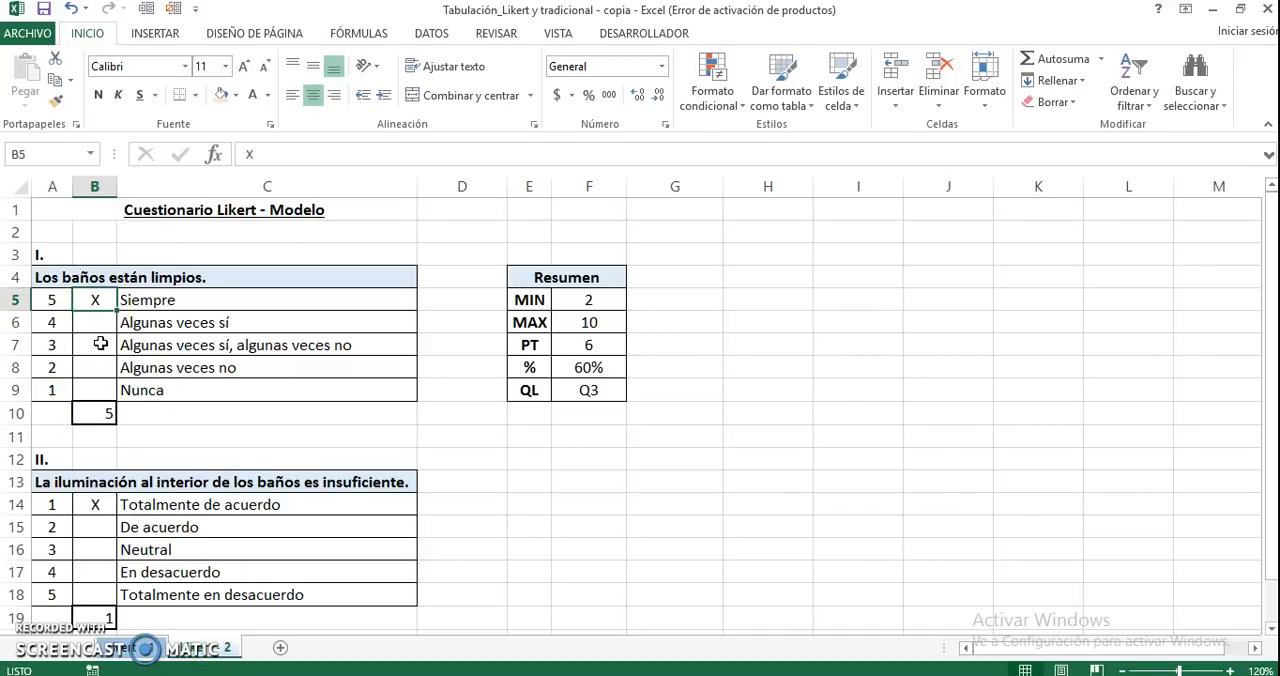
left_click(95, 504)
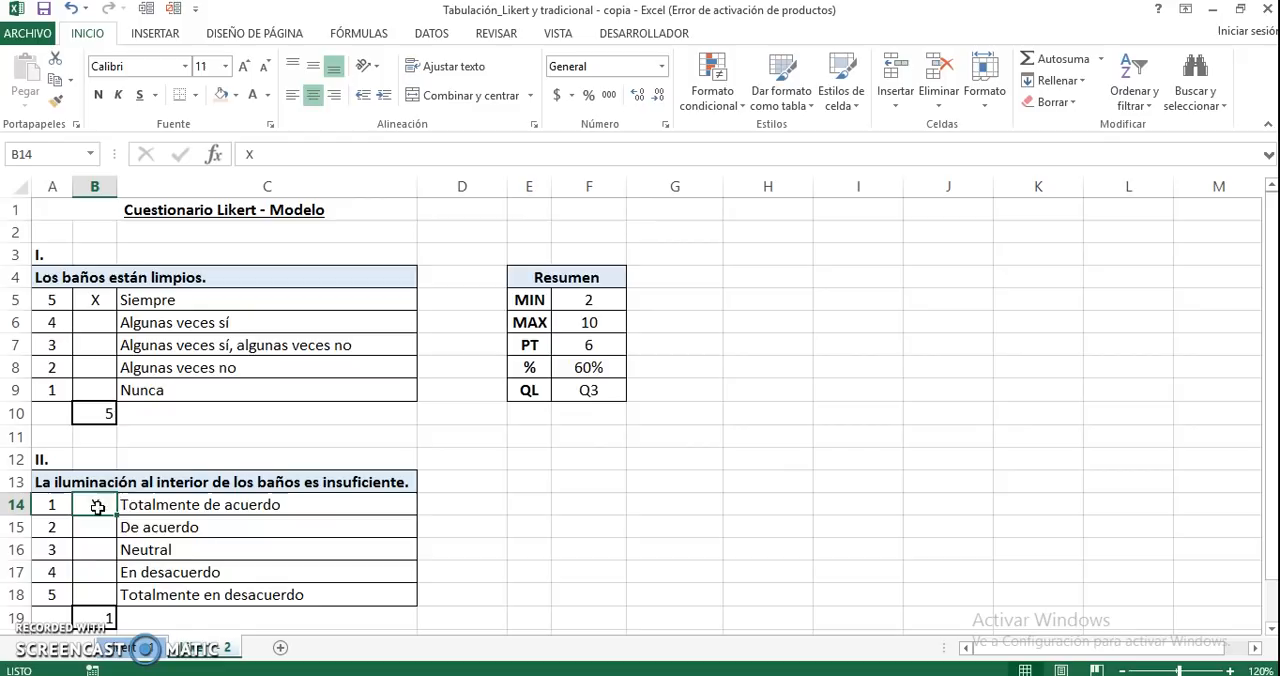
left_click(198, 648)
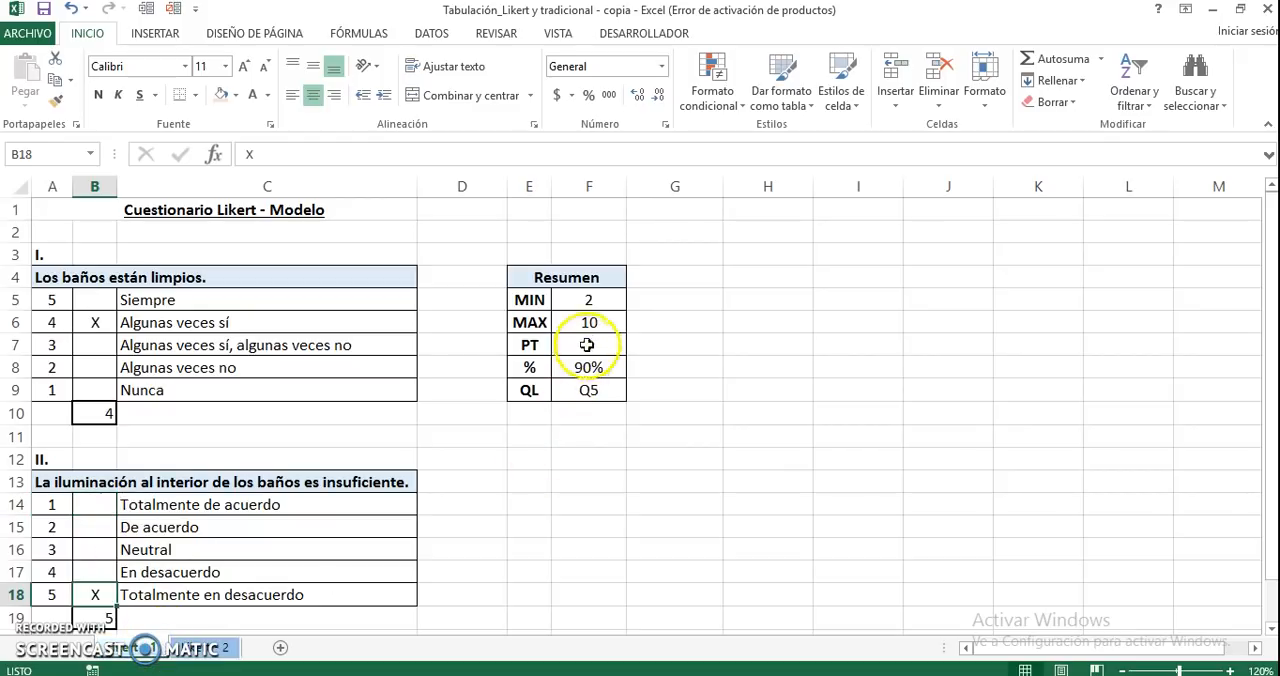
left_click(588, 344)
left_click(145, 648)
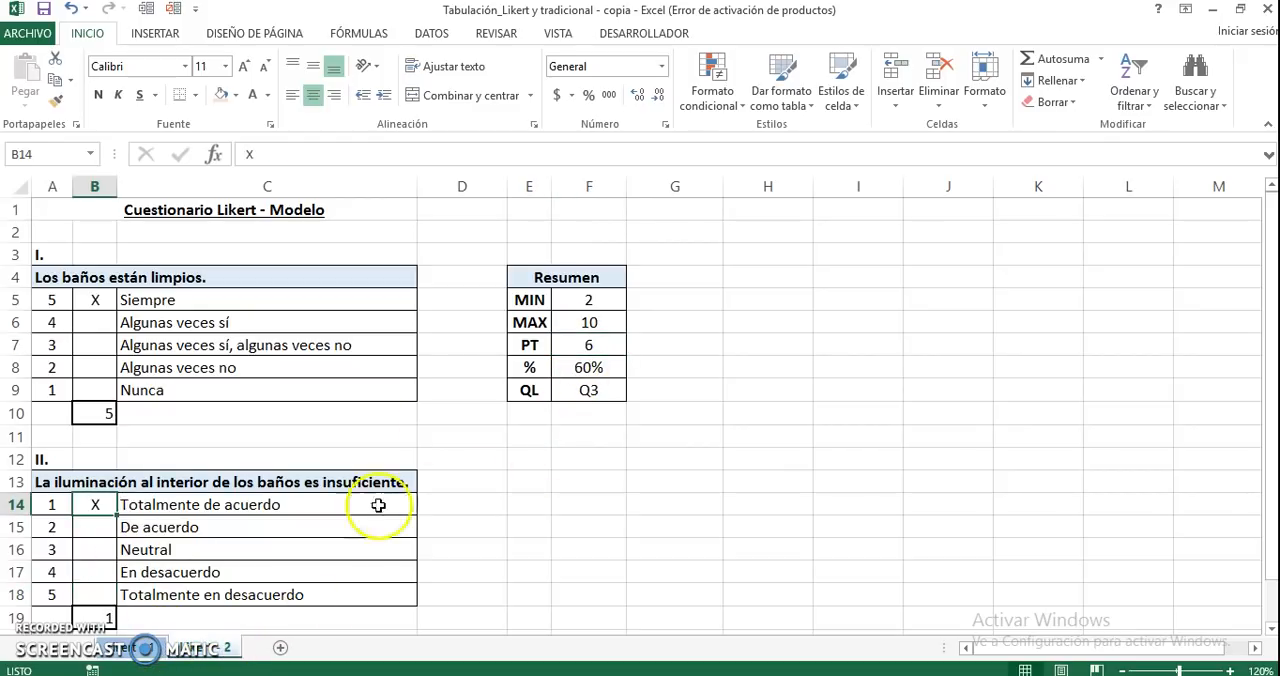
left_click(604, 346)
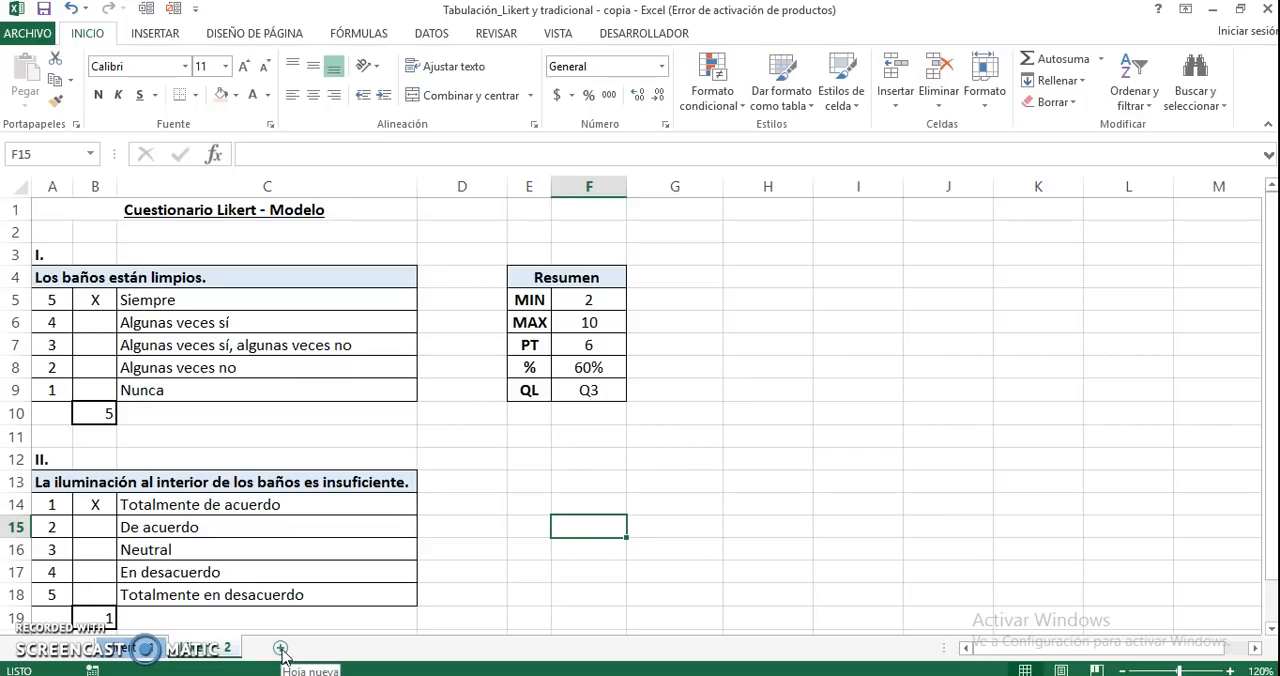
Add a new sheet after Likert - 2 and name it Likert-Tabulación
left_click(281, 651)
double_click(279, 648)
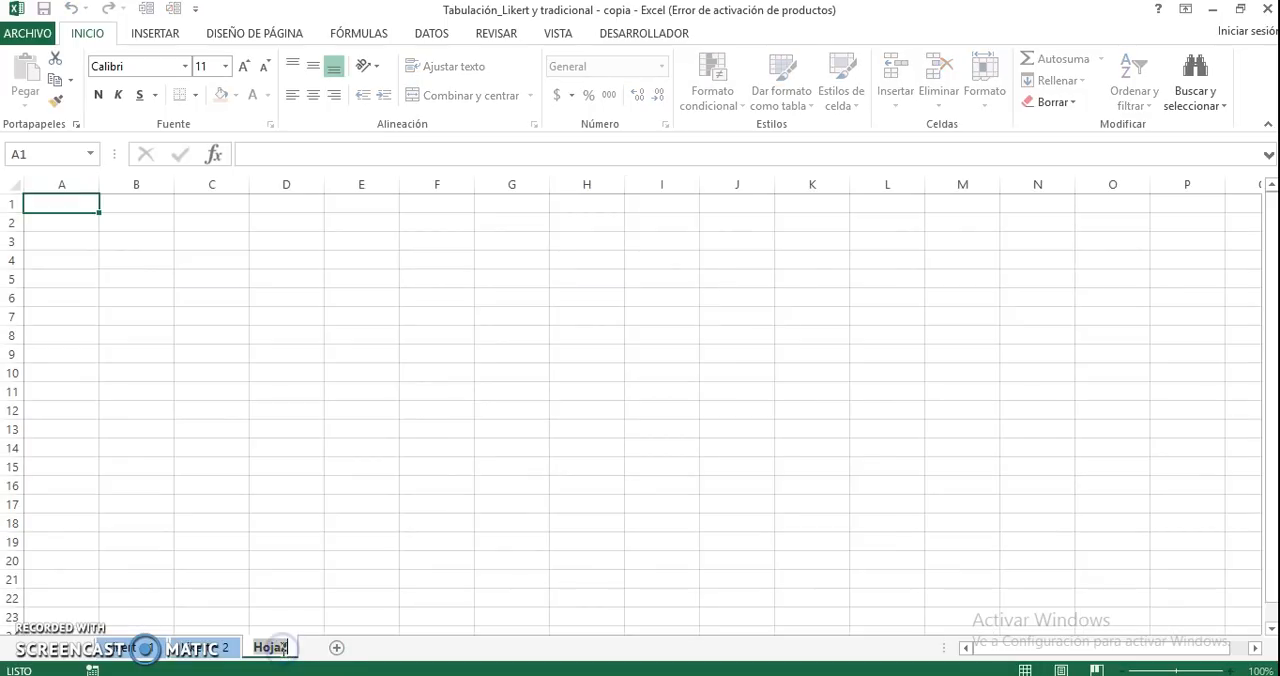
type("lIKERT")
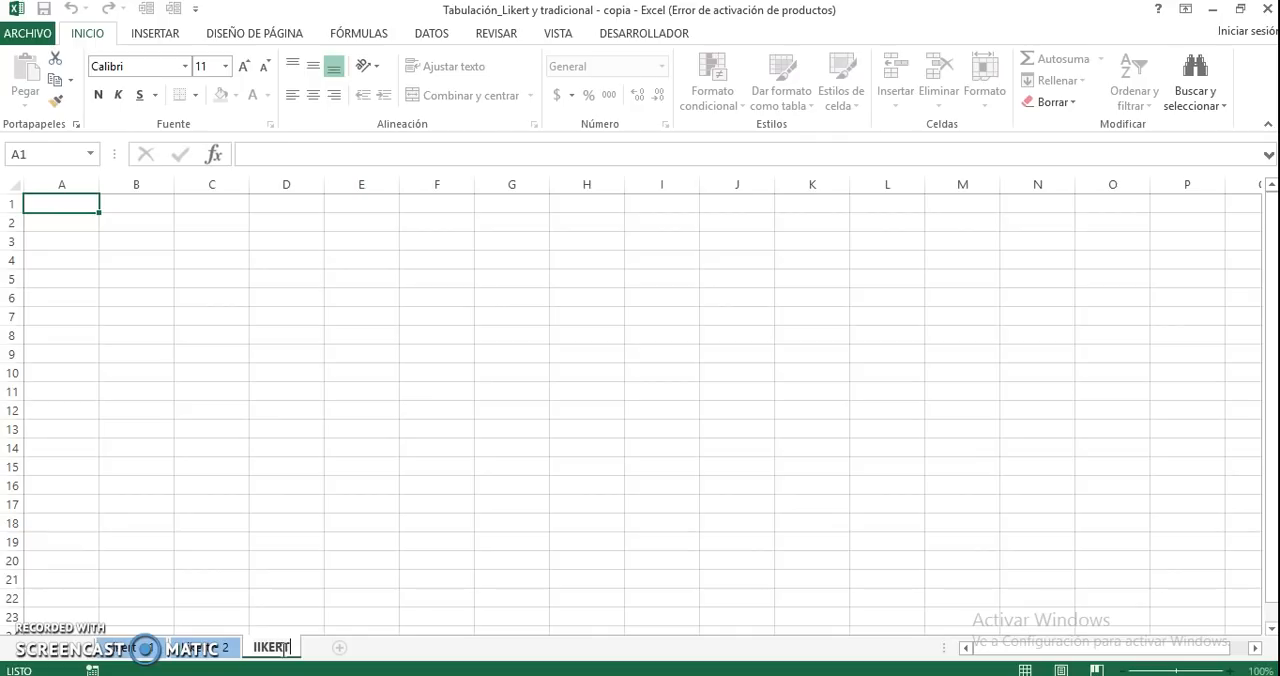
key("BackSpace")
key("BackSpace")
key("BackSpace")
key("BackSpace")
key("BackSpace")
type("Likert-Y")
key("BackSpace")
type("Tabu")
type("la")
type("ón")
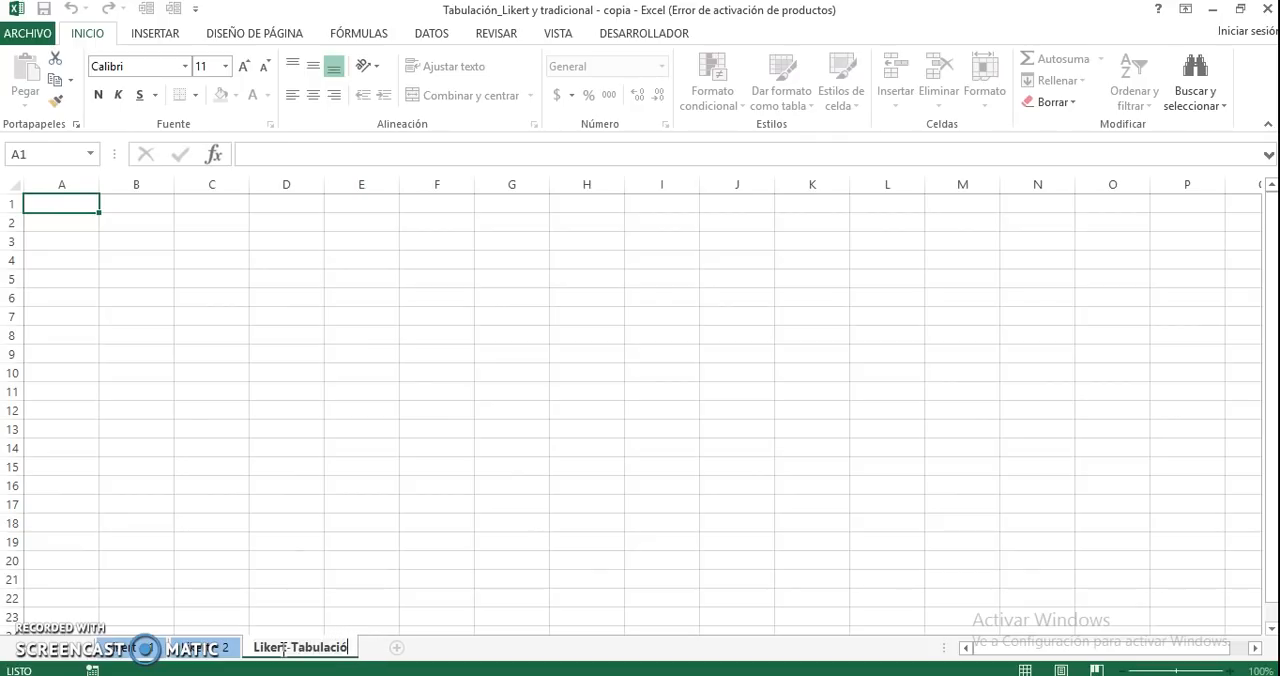
key("BackSpace")
type("n")
left_click(157, 416)
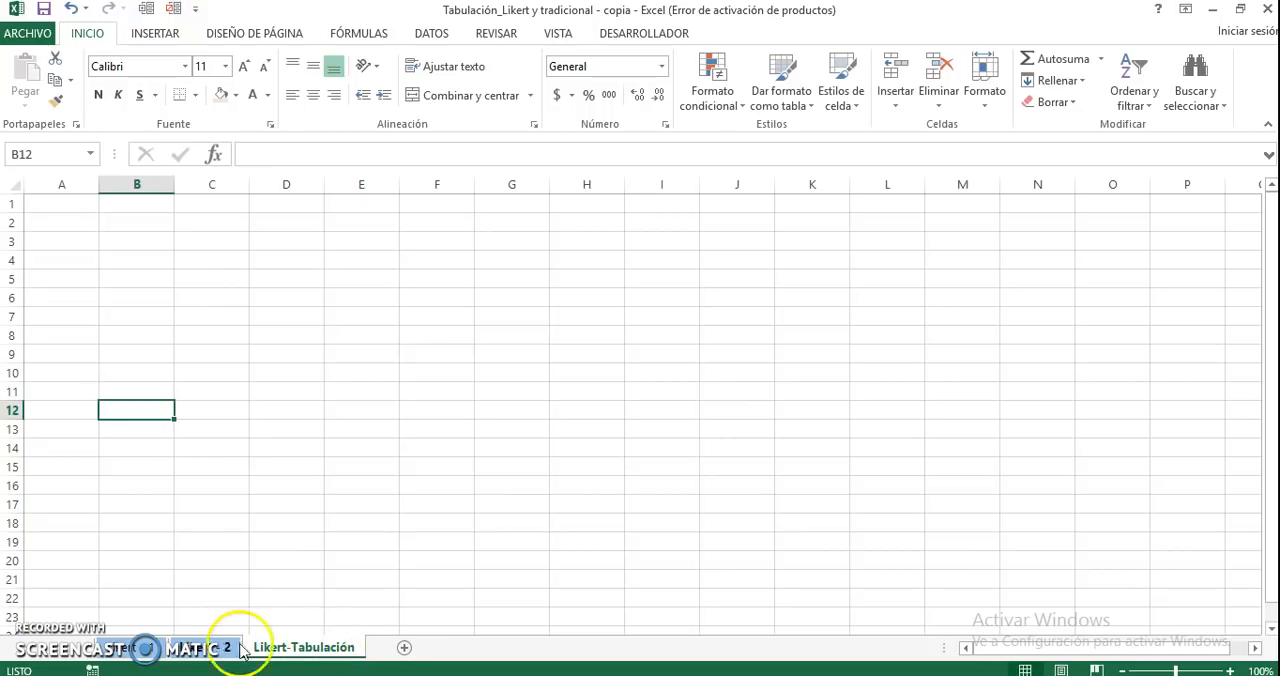
Copy the PT, % and QL rows (E7:F9) of the Likert - 2 Resumen table to A2 of Likert-Tabulación
left_click(172, 652)
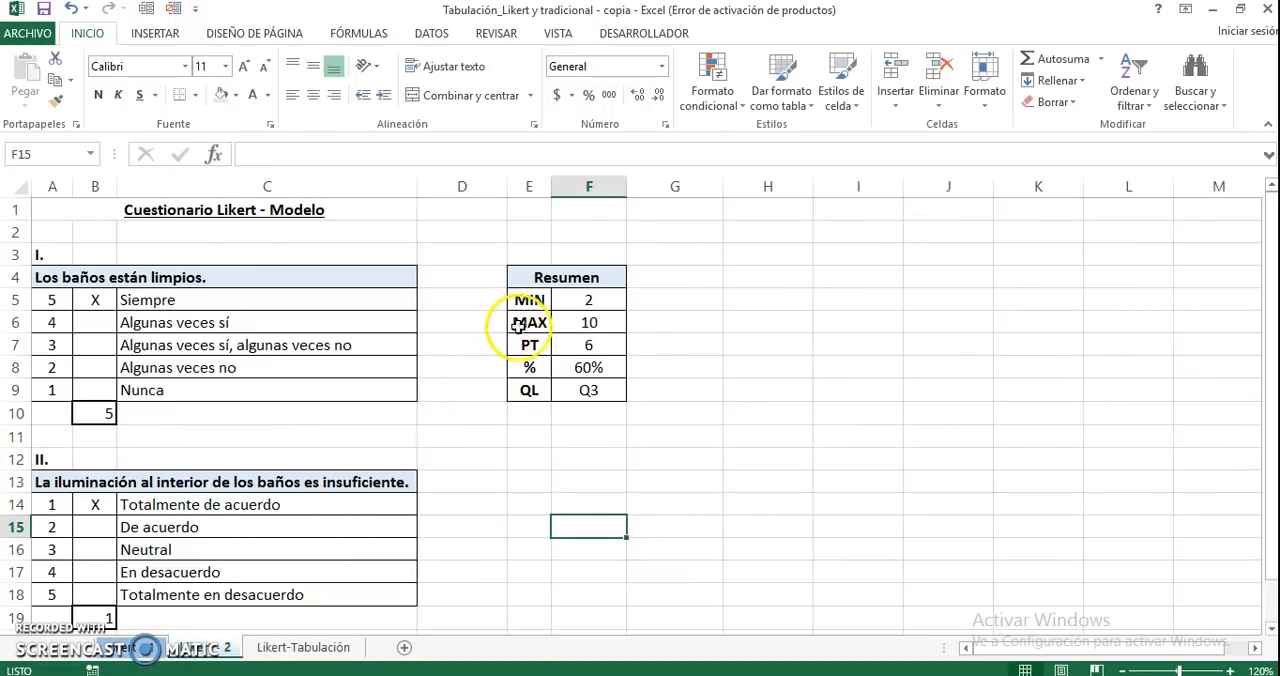
left_click_drag(530, 343, 570, 383)
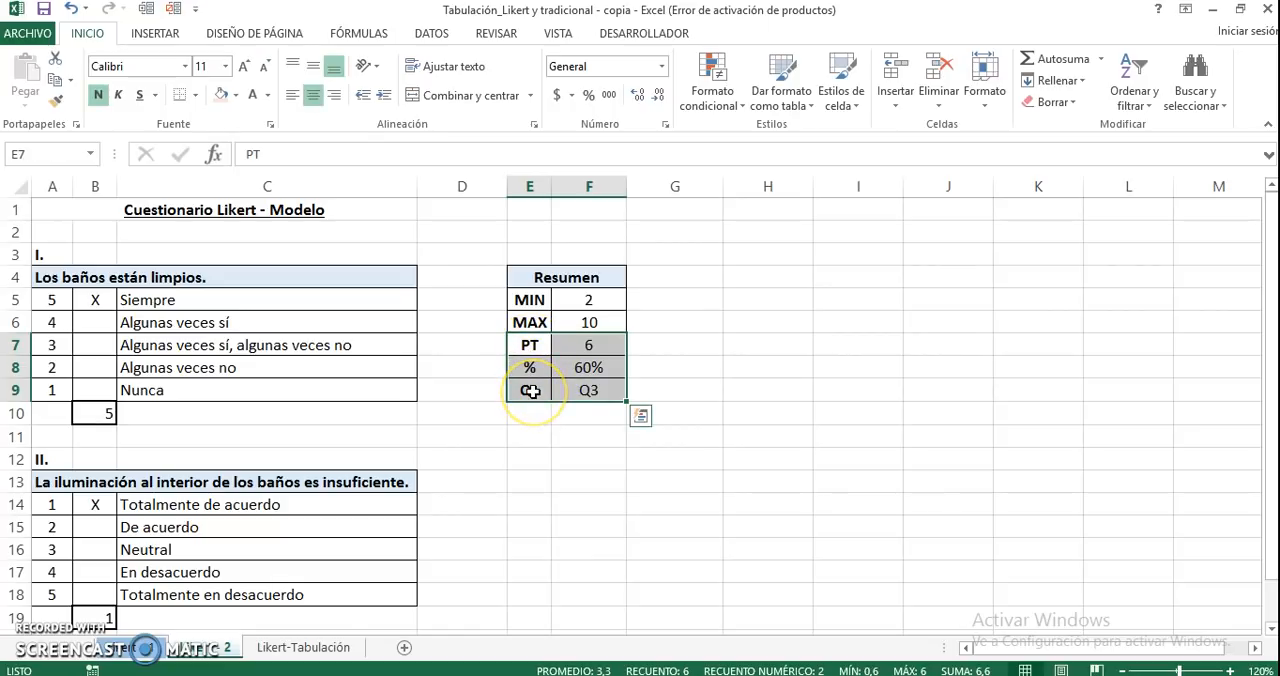
key("ctrl+c")
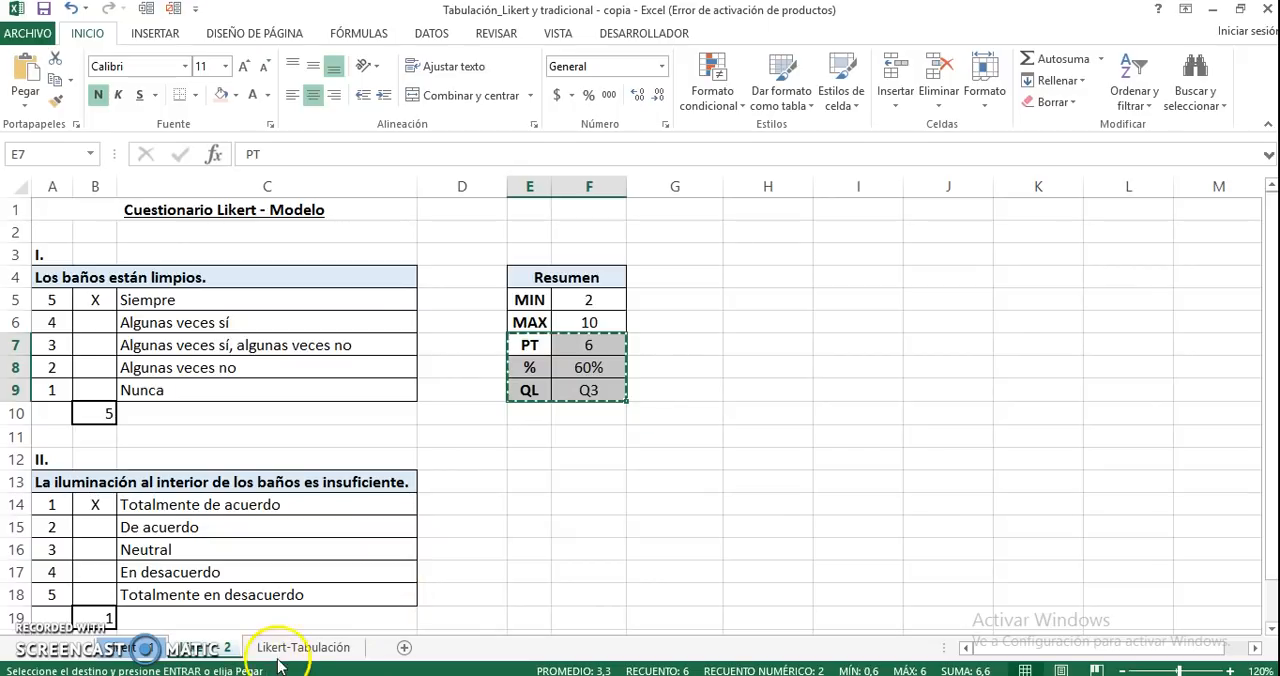
left_click(303, 647)
left_click(74, 220)
key("Return")
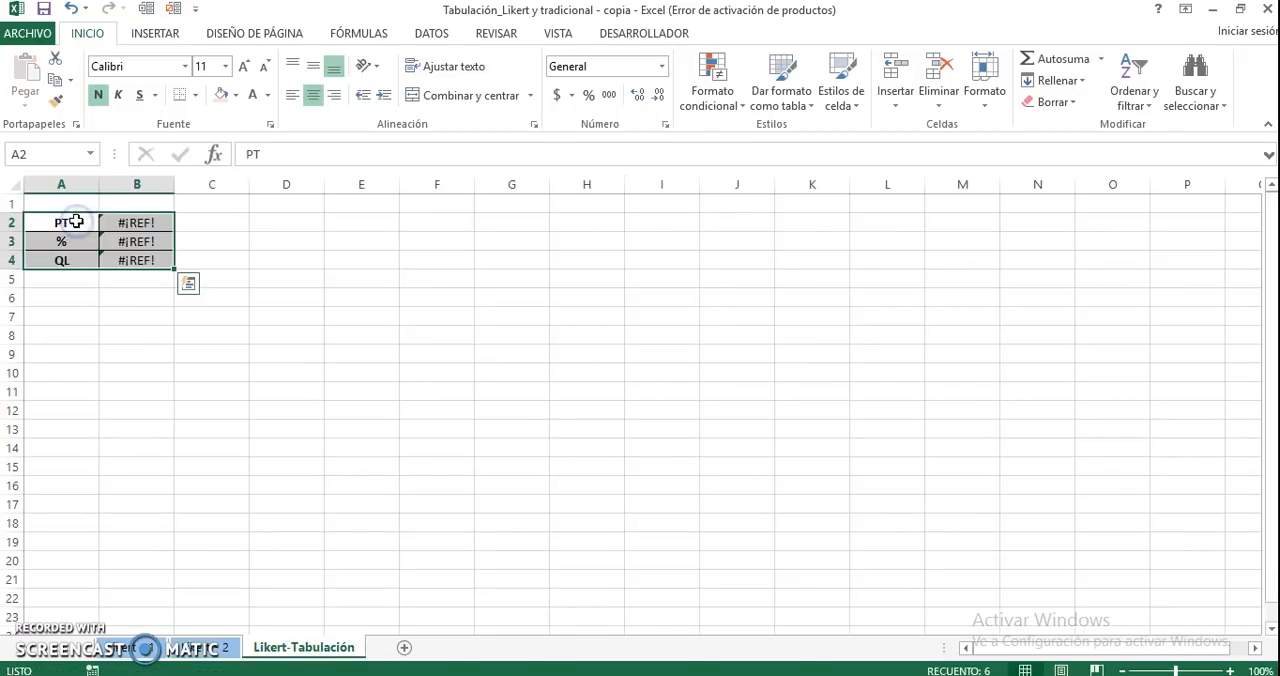
Auto-fit column A's width and clear the pasted formulas in B2:B4, keeping the PT, % and QL labels
left_click_drag(101, 193, 100, 252)
double_click(101, 193)
key("Delete")
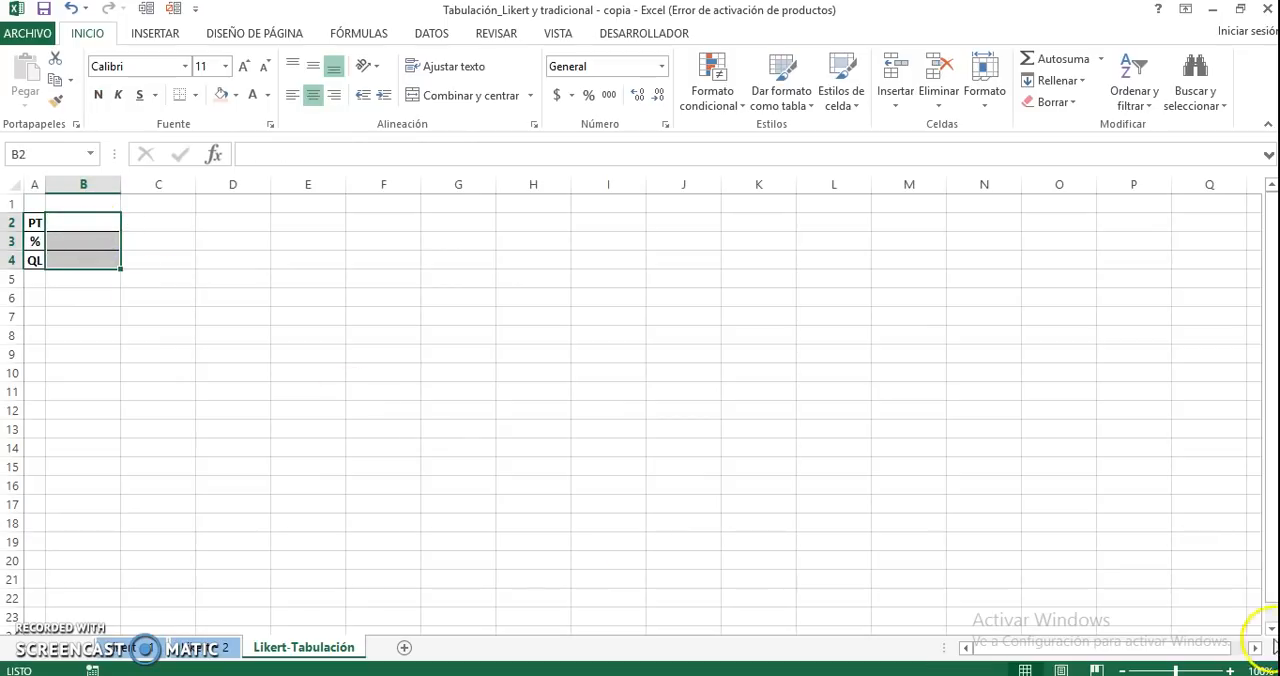
Average the PT results of both questionnaires in B2 with =PROMEDIO('Likert - 1'!F7;'Likert - 2'!F7)
left_click(1232, 671)
left_click(1232, 671)
left_click(1232, 671)
double_click(1232, 671)
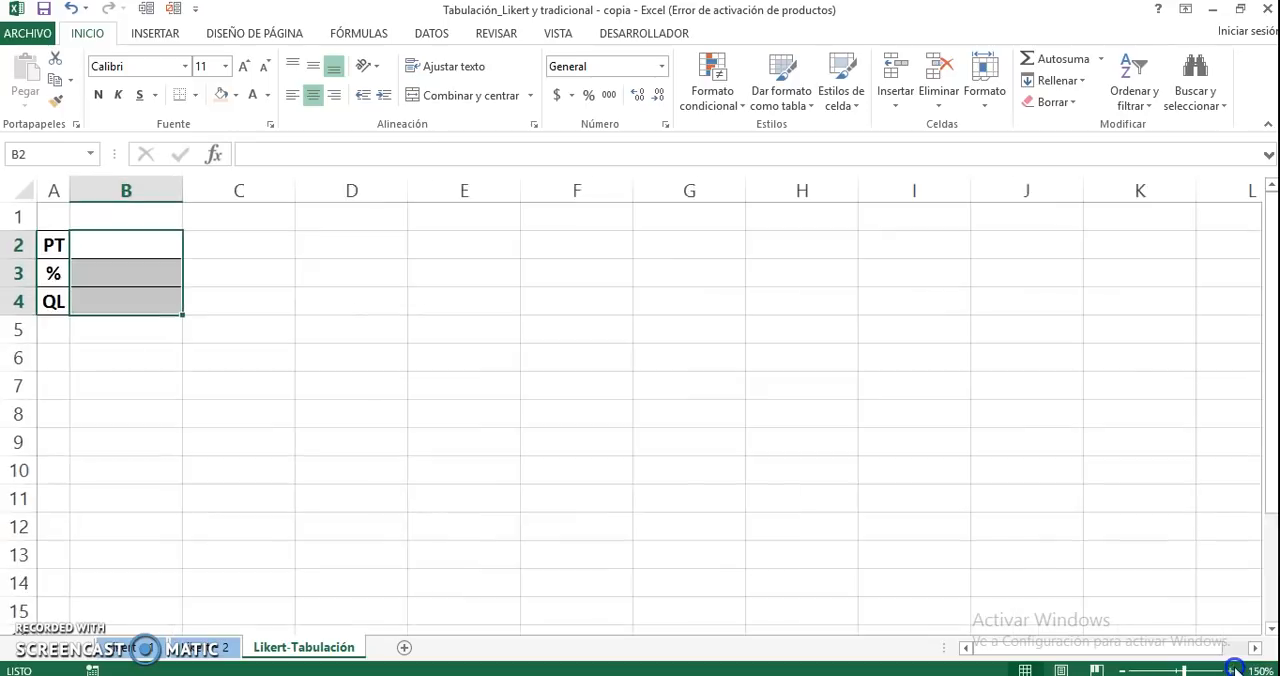
left_click(1232, 671)
left_click(1232, 671)
left_click(1232, 671)
double_click(1232, 671)
left_click(1234, 669)
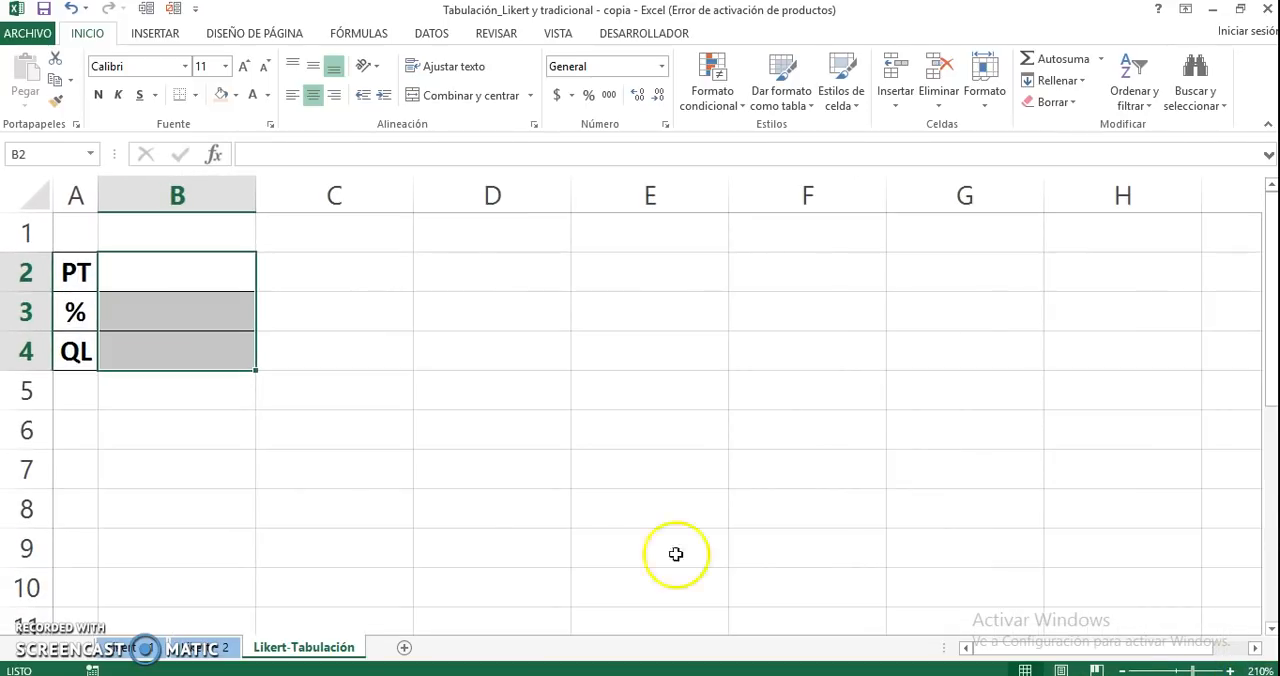
left_click(241, 393)
left_click(200, 278)
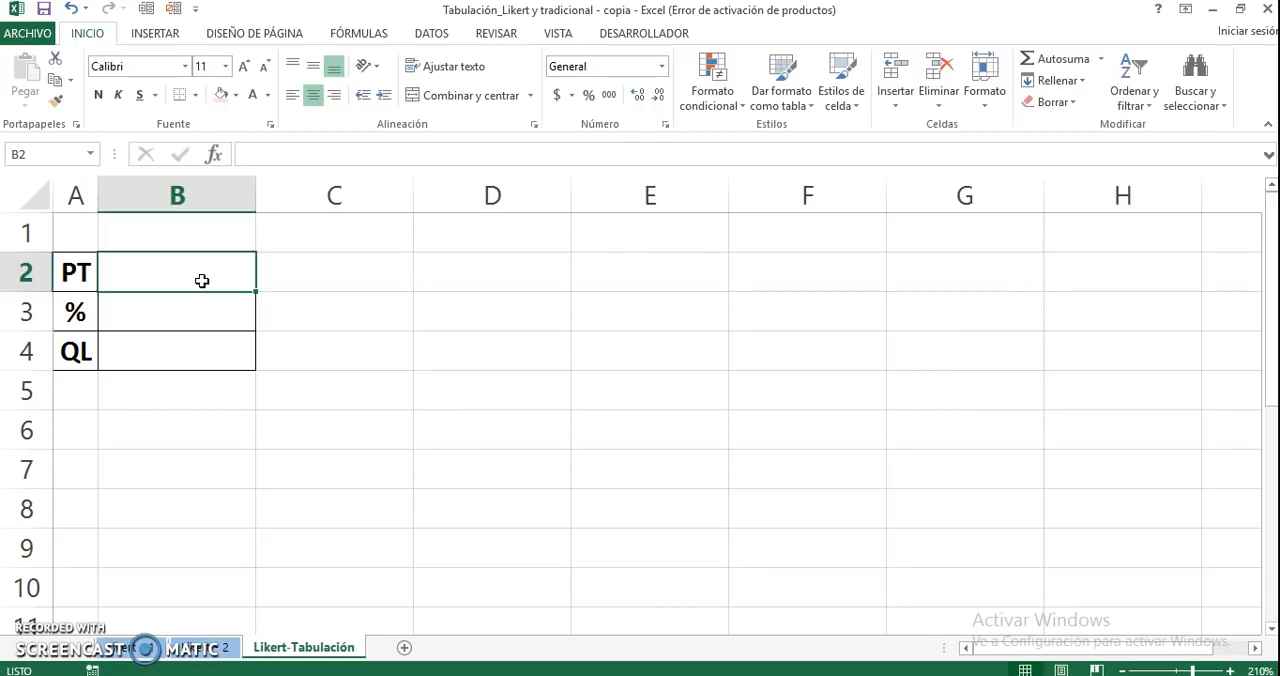
type("=promedio")
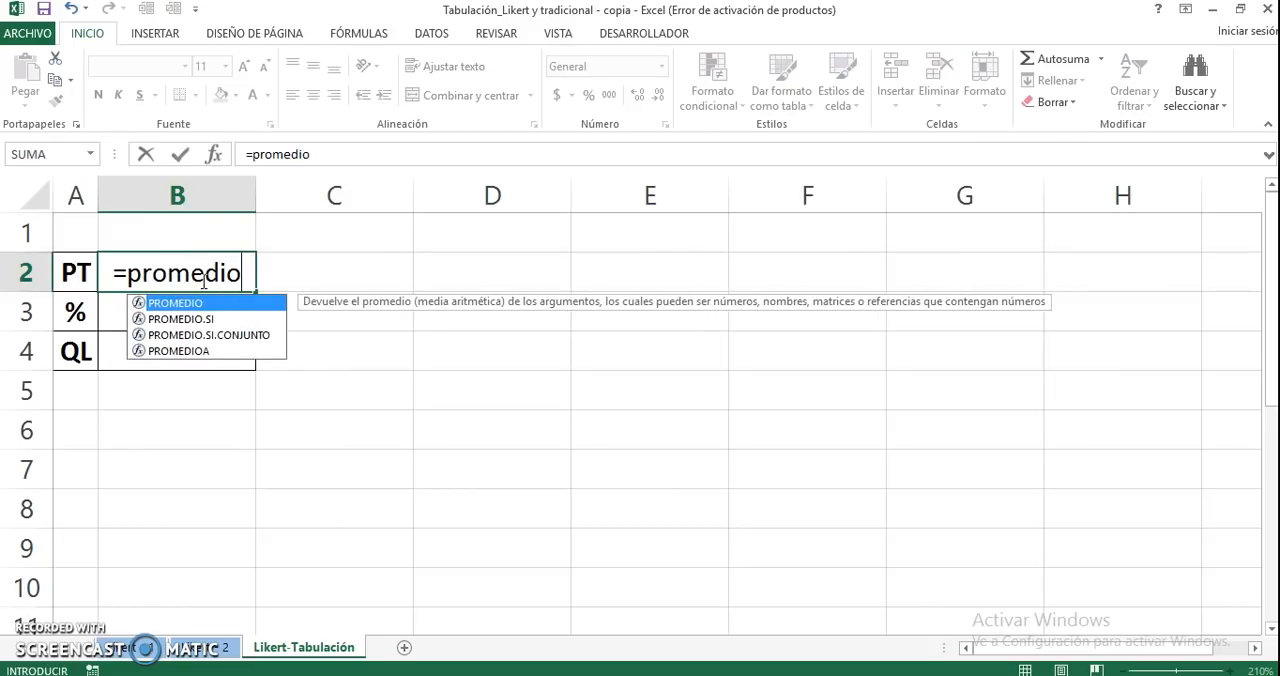
type("(")
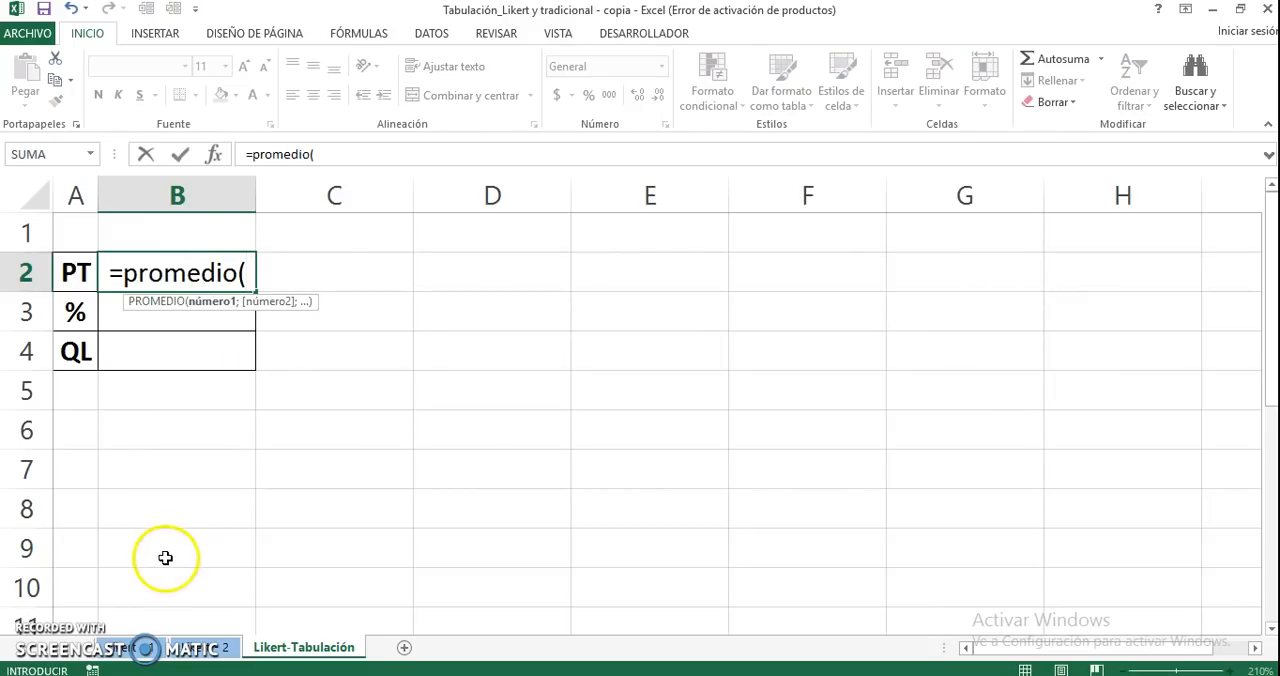
left_click(143, 648)
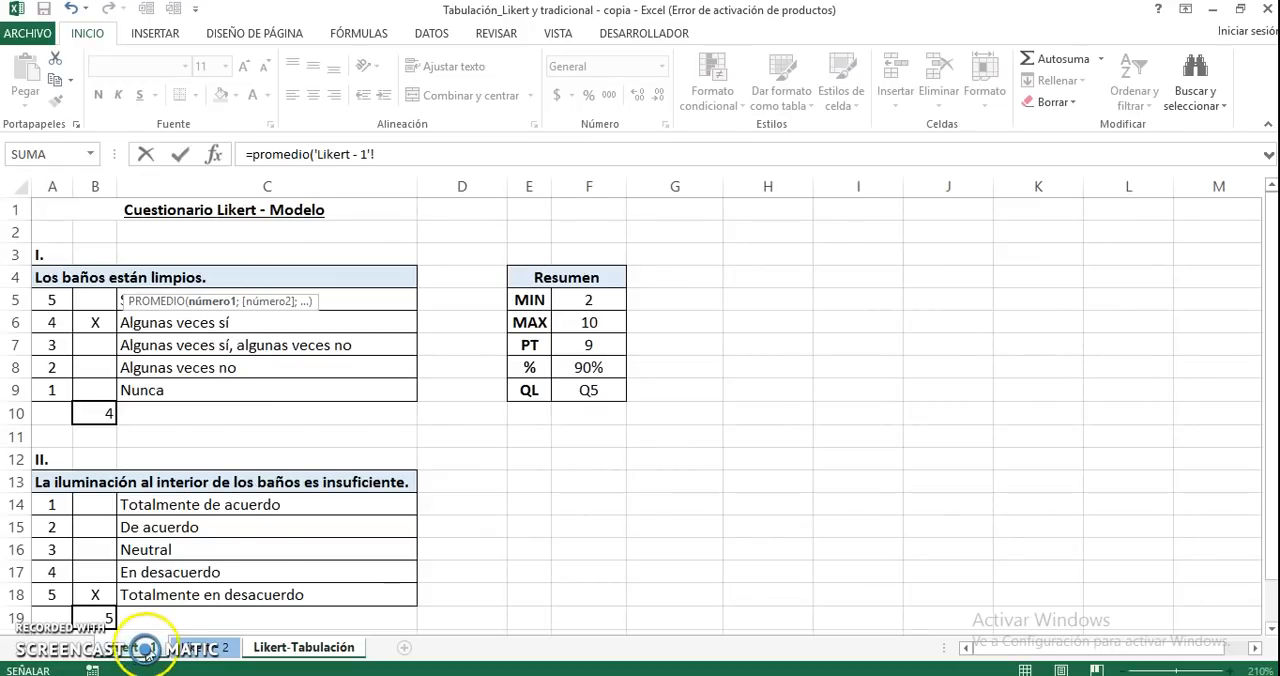
left_click(583, 346)
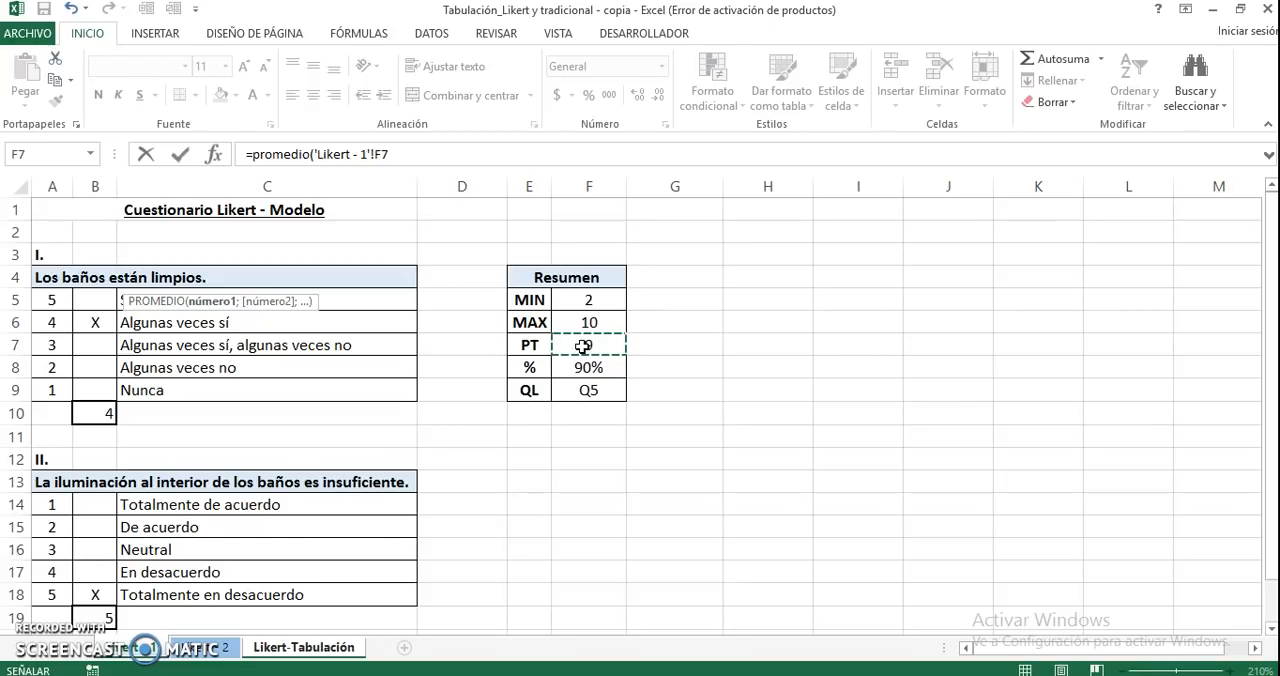
type(";")
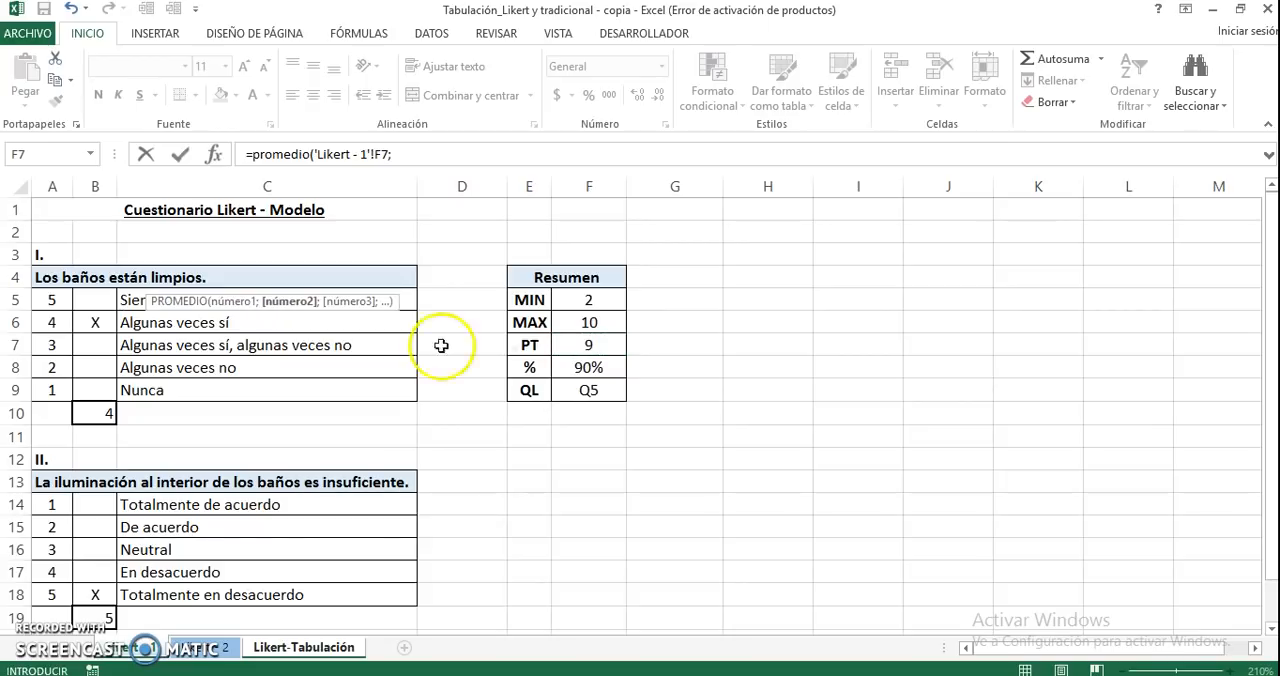
left_click(205, 648)
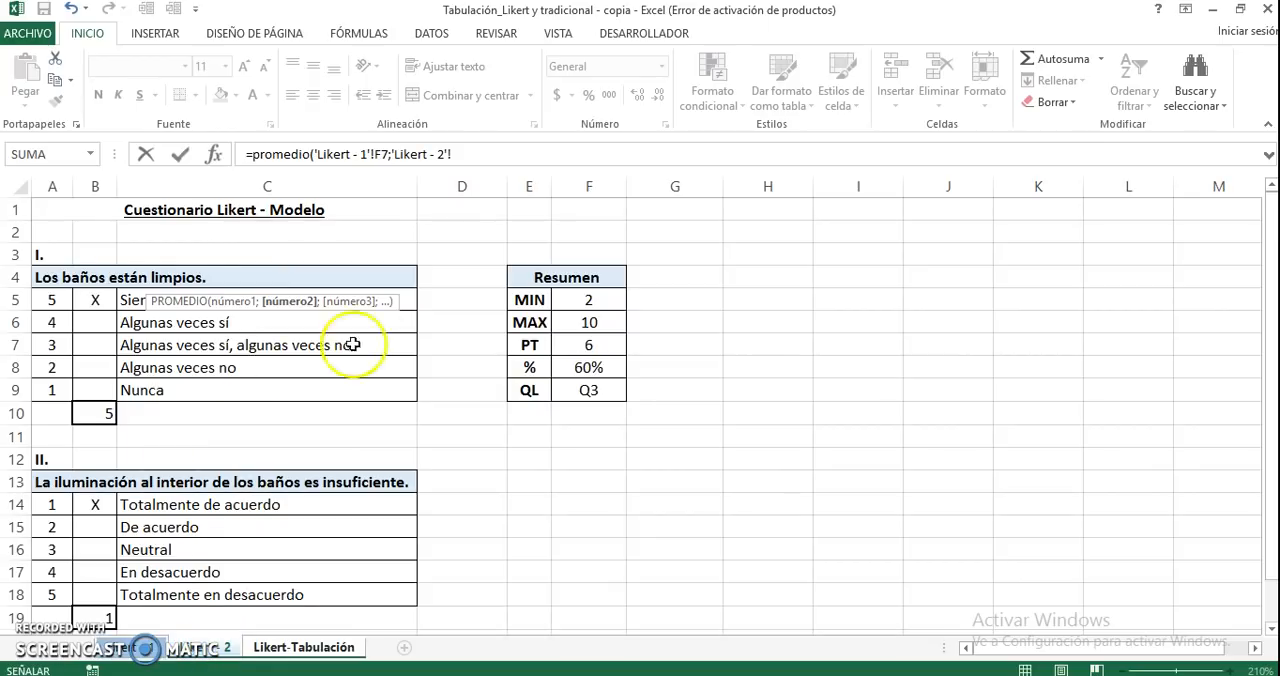
left_click(570, 344)
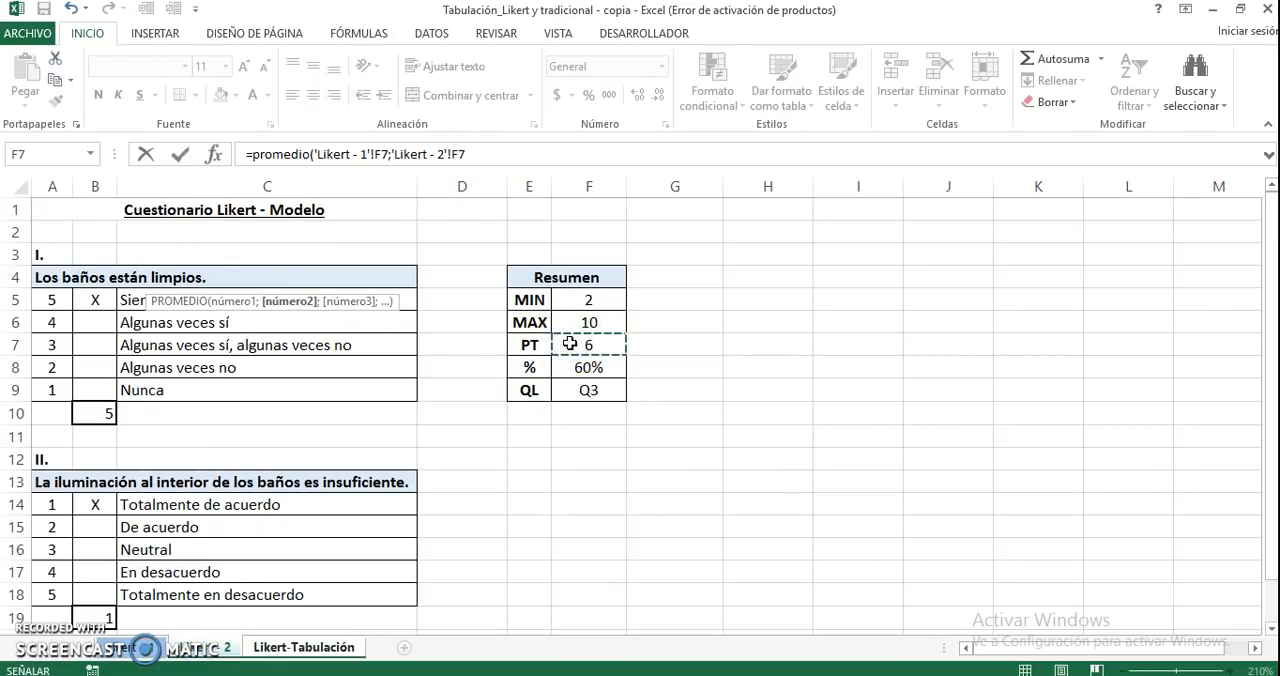
type(")")
key("Return")
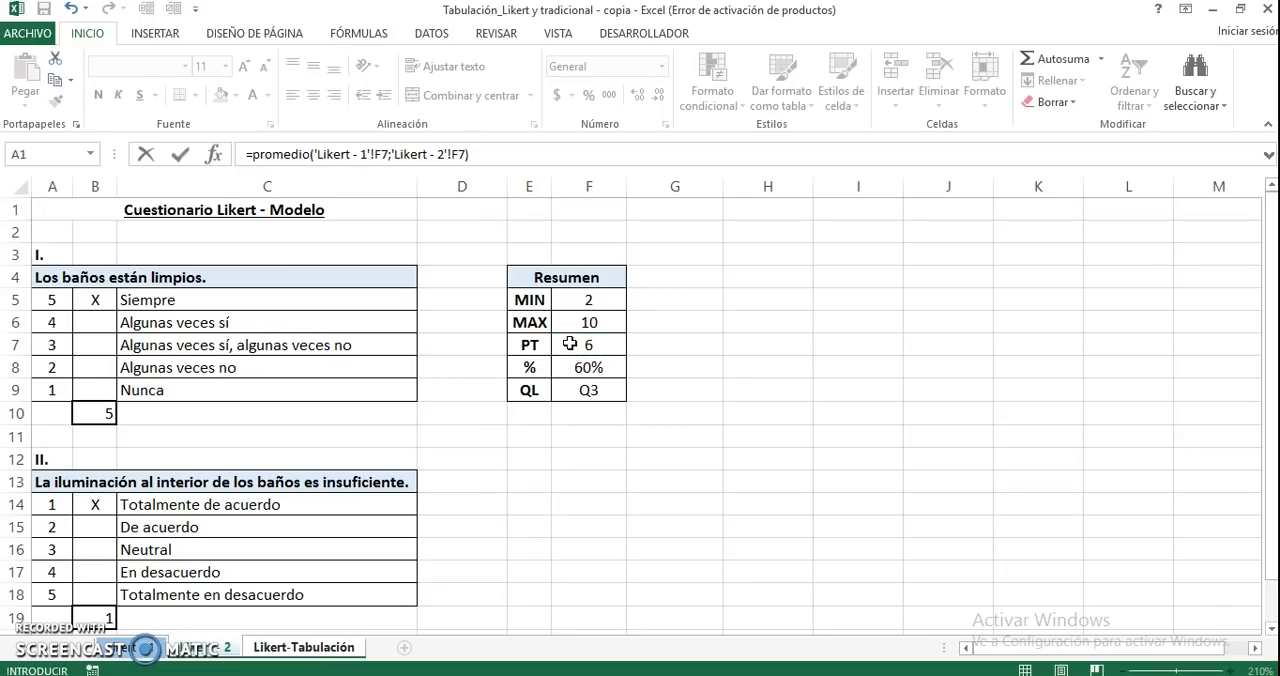
key("Return")
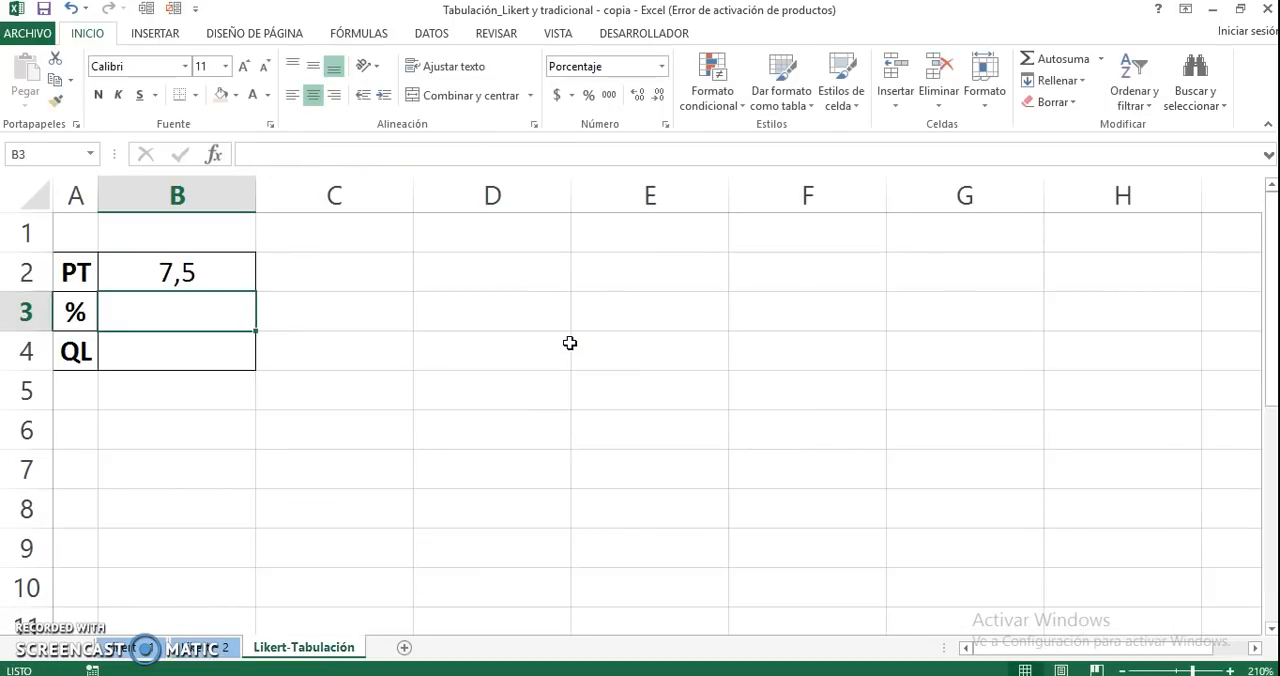
key("Up")
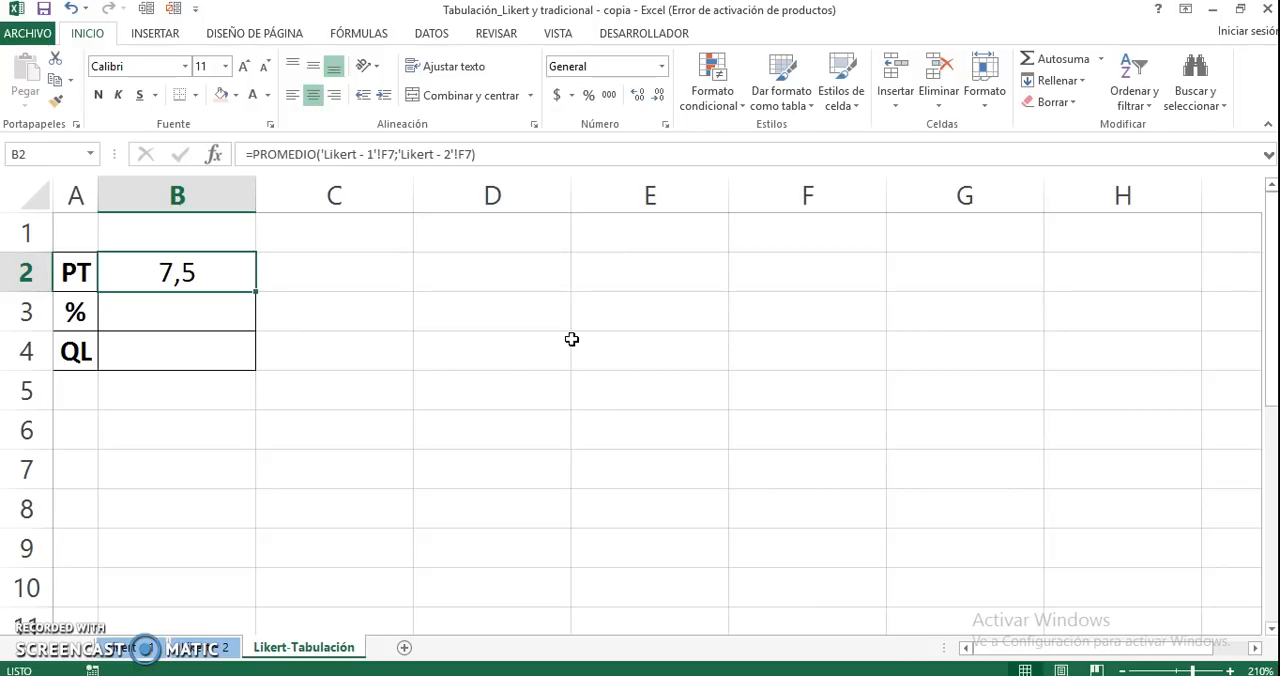
Average the percentages of both questionnaires in B3 with =PROMEDIO('Likert - 1'!F8;'Likert - 2'!F8)
key("Down")
type("=promedio")
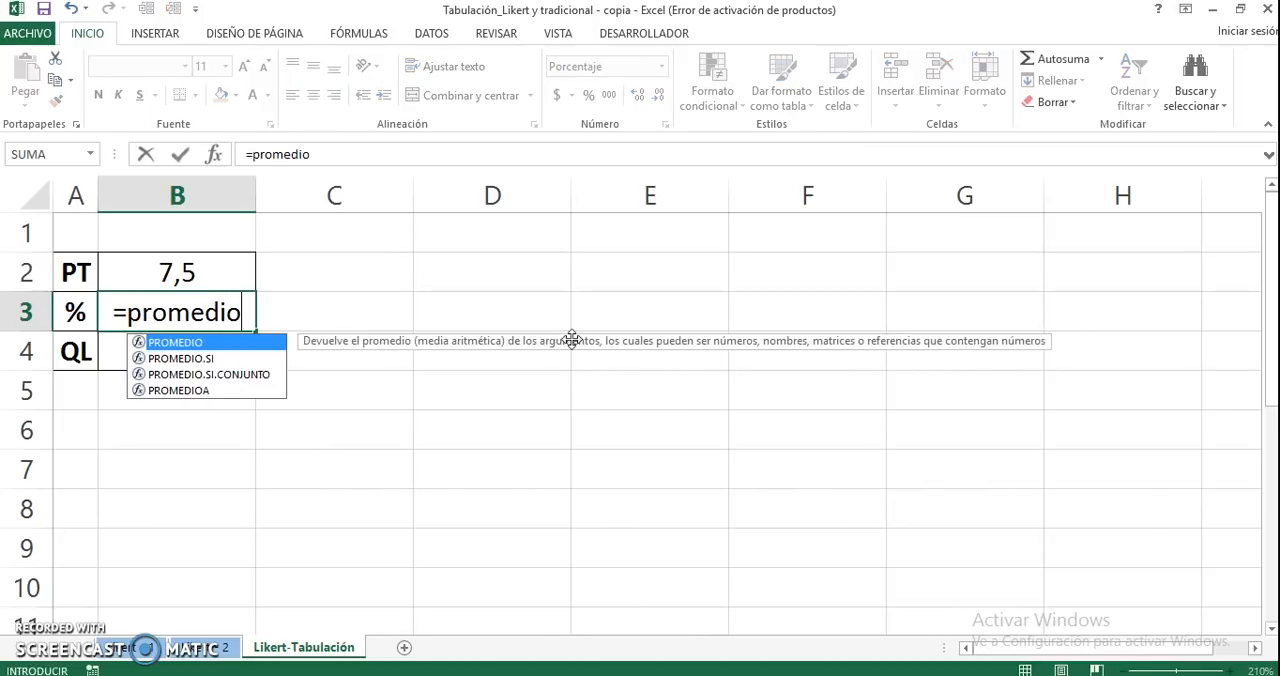
type("(")
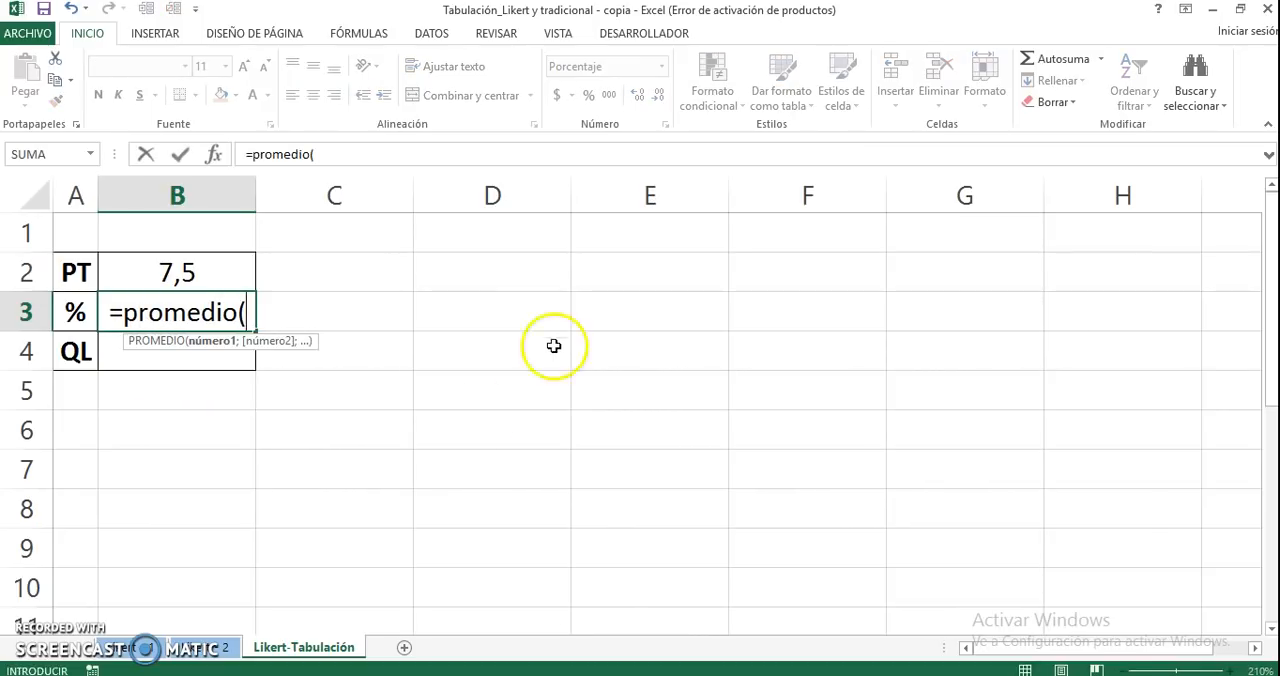
left_click(140, 648)
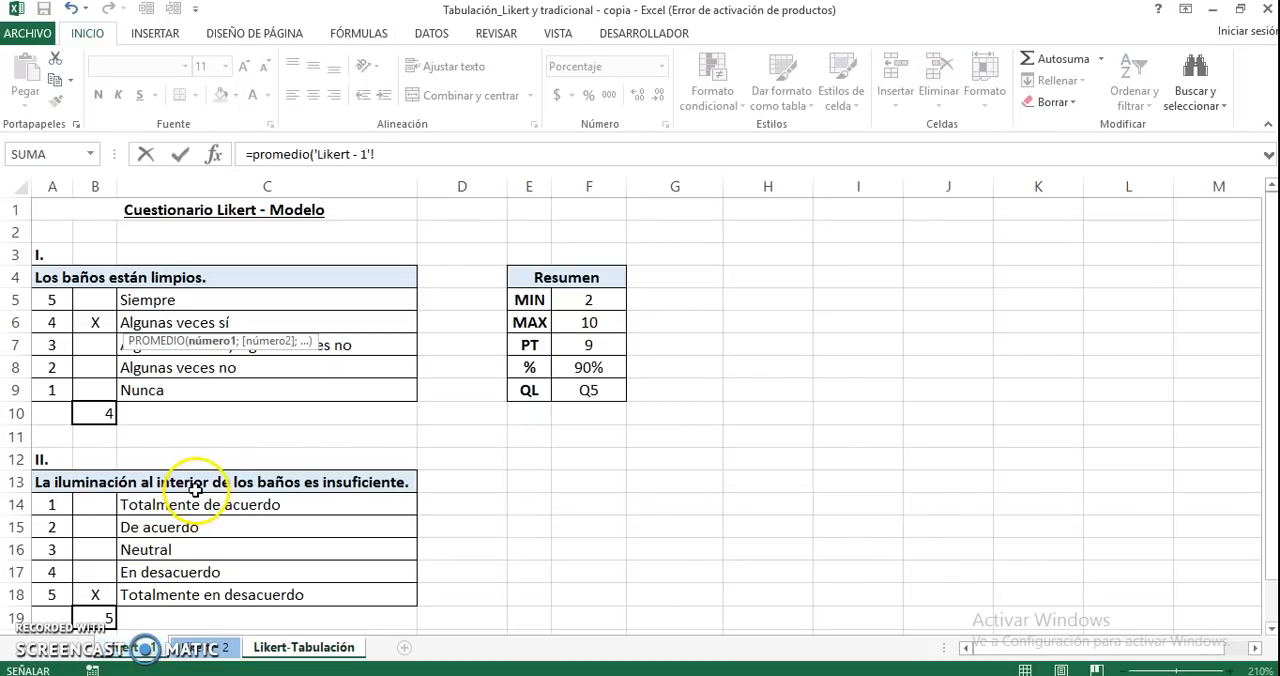
left_click(608, 366)
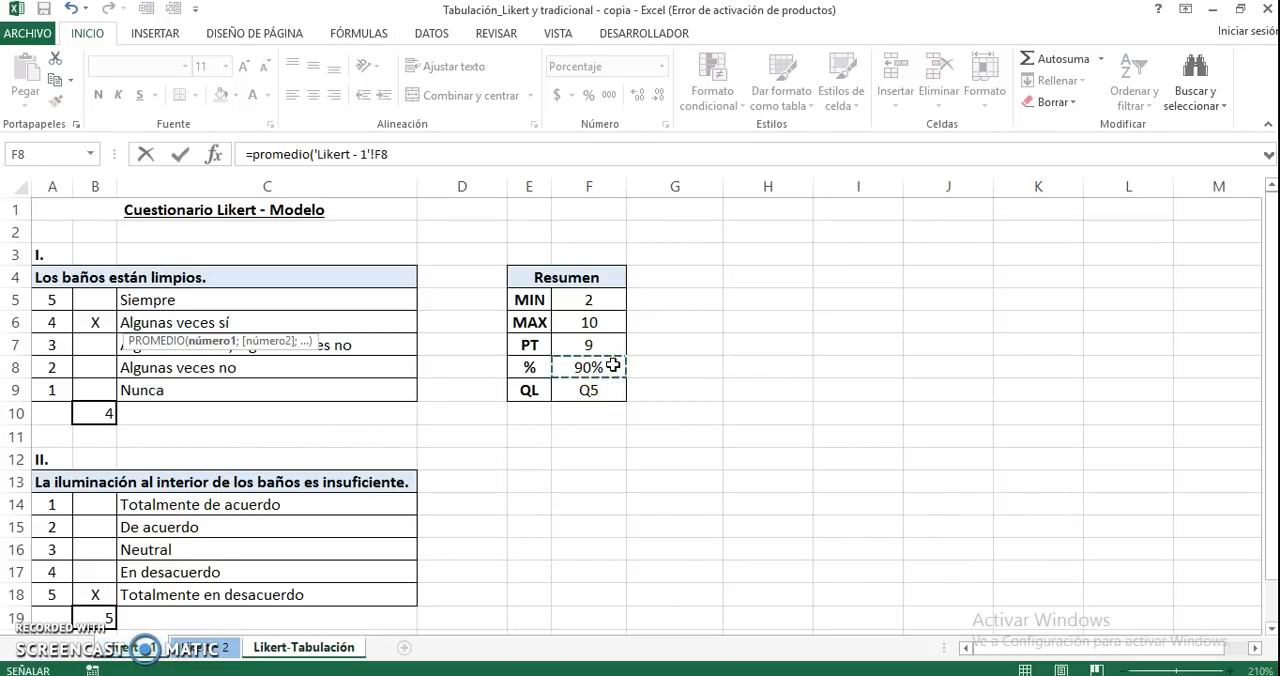
type(";")
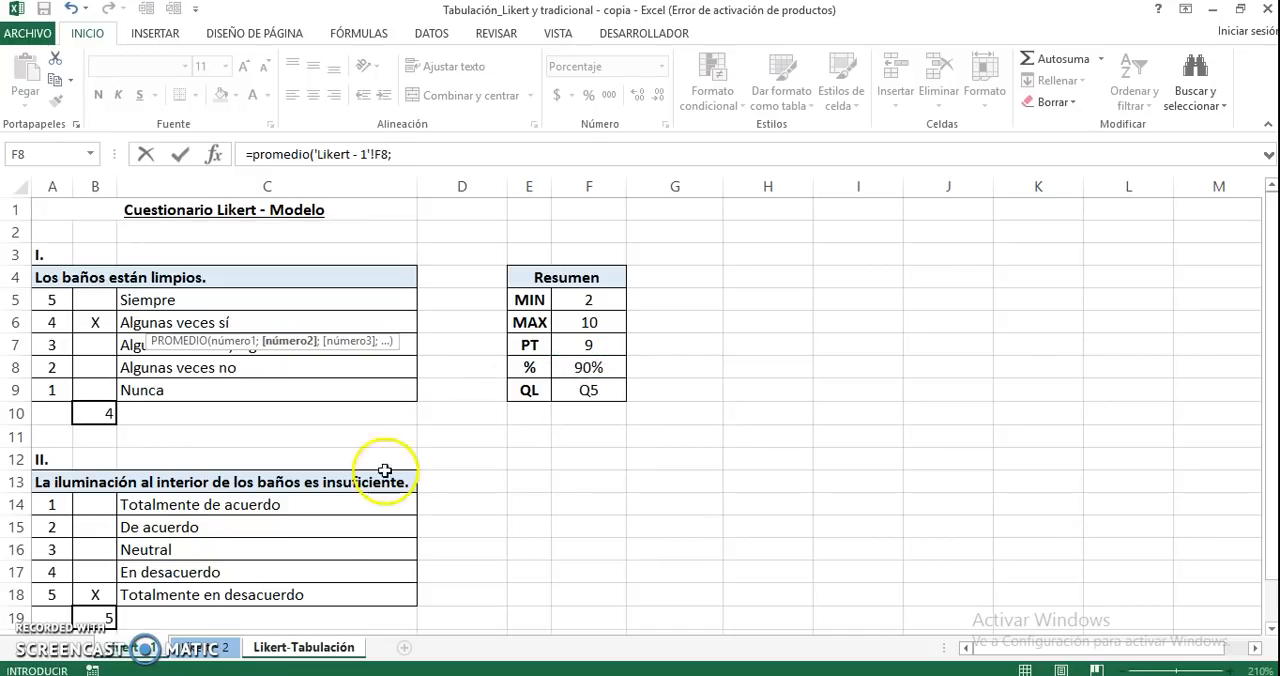
left_click(212, 651)
left_click(588, 367)
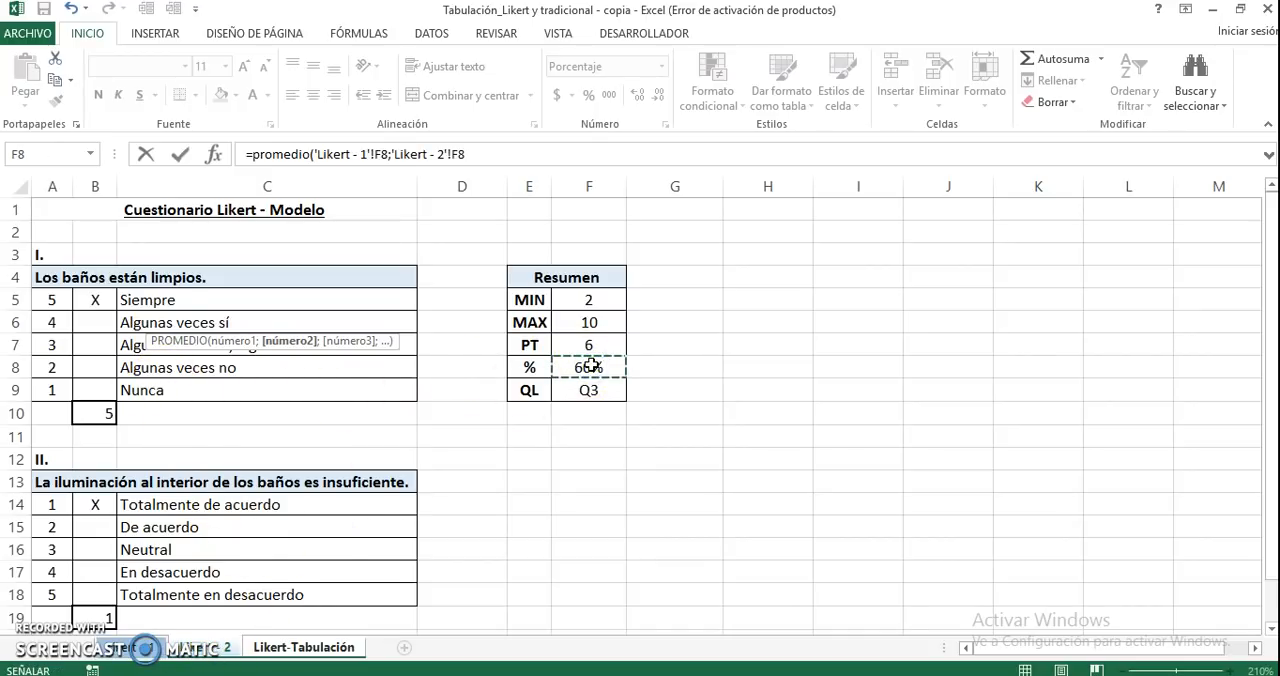
type(")")
key("Return")
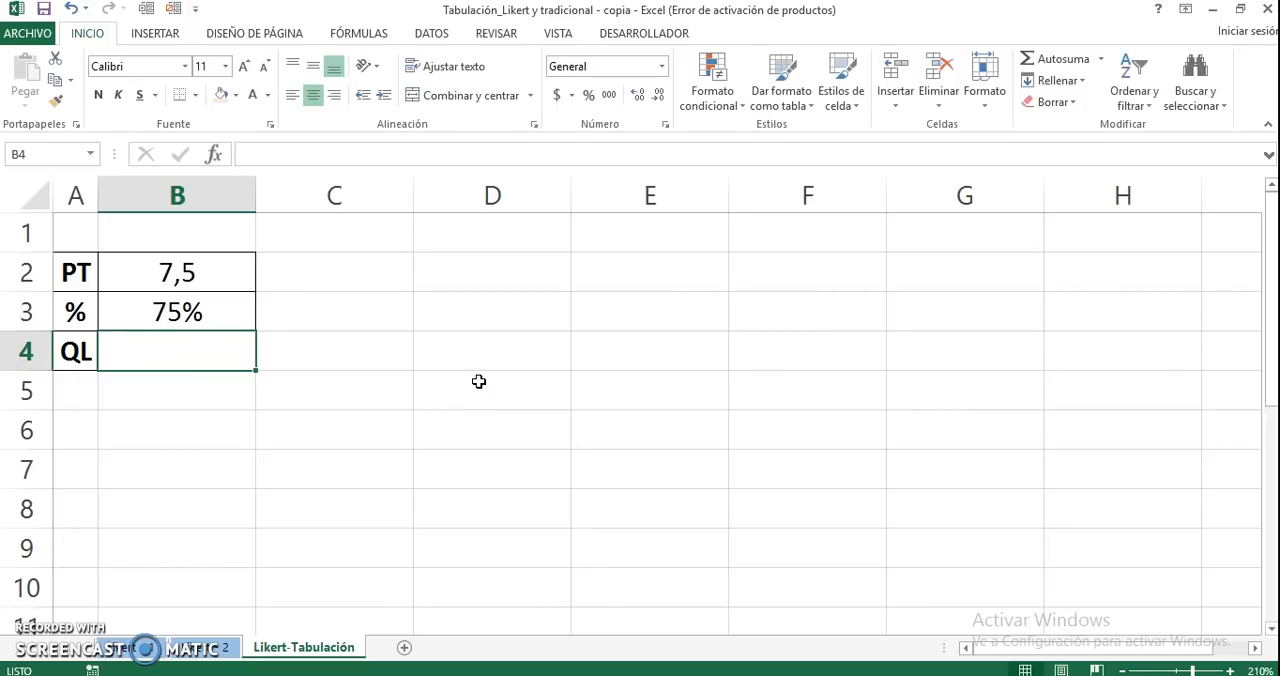
Change the label in A2 from PT to PP
left_click(89, 278)
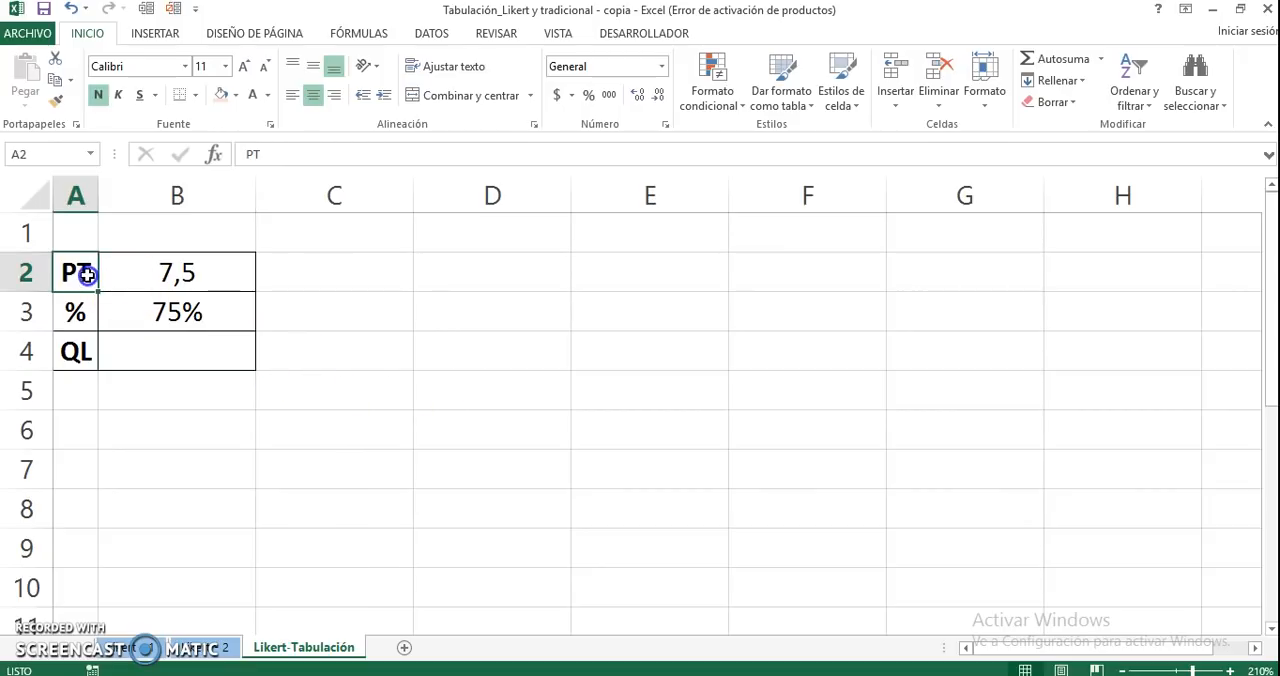
type("PP")
key("Return")
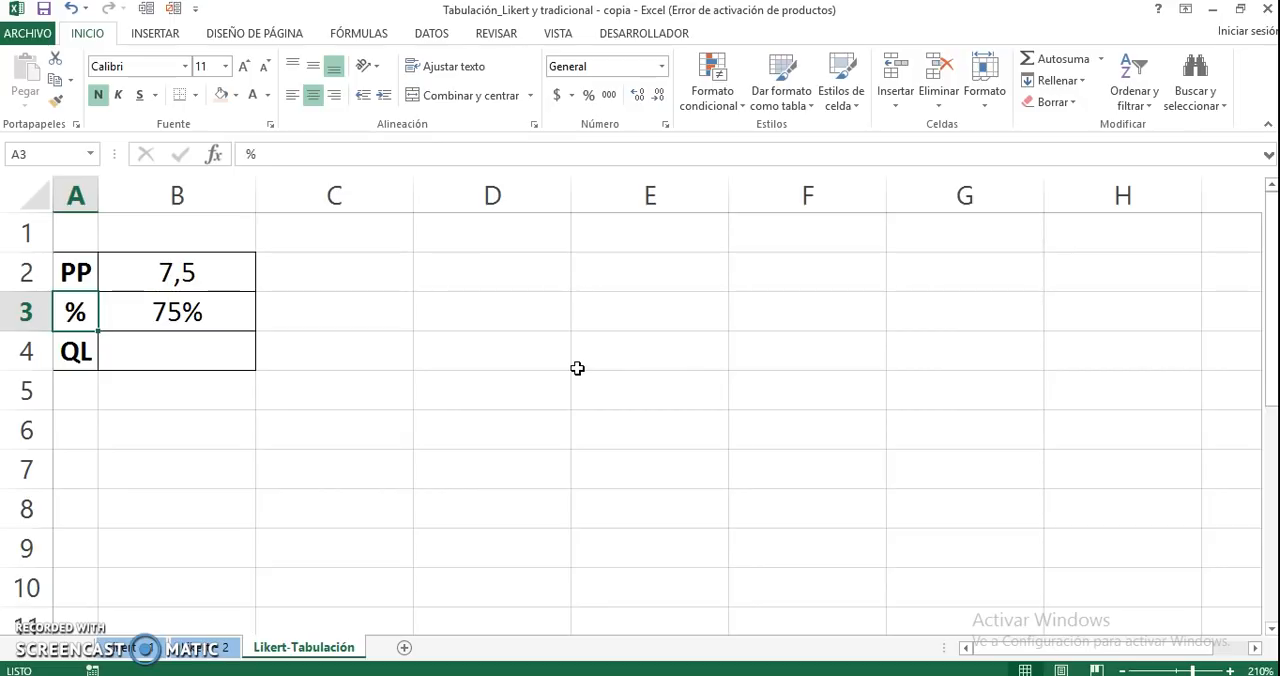
Copy the QL formula from F9 of Likert - 2 into B4 of Likert-Tabulación and check that it refers to B2
left_click(200, 647)
left_click(590, 391)
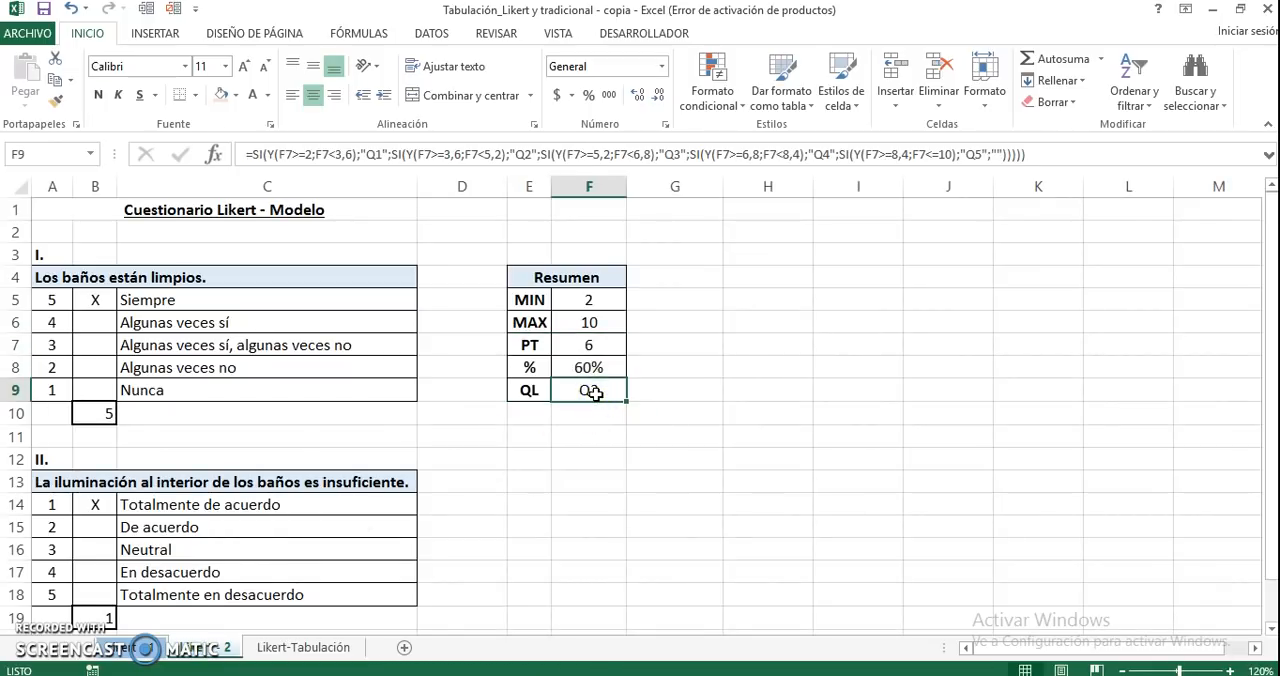
double_click(594, 392)
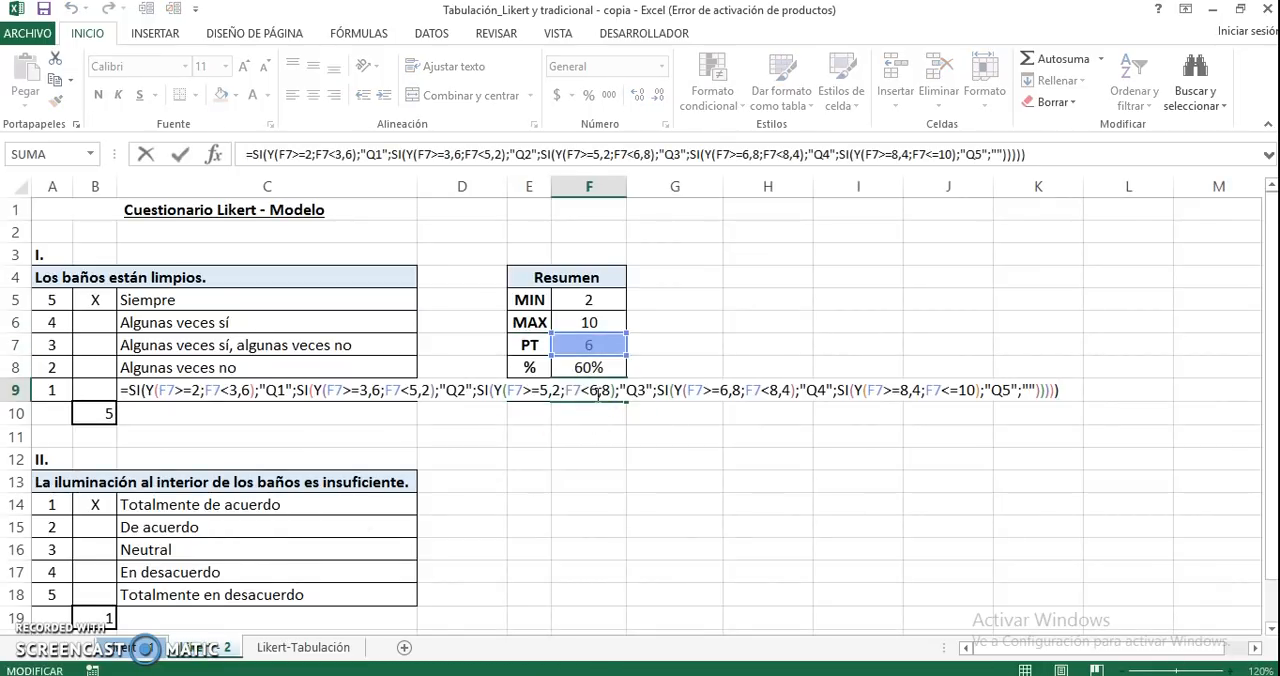
key("Escape")
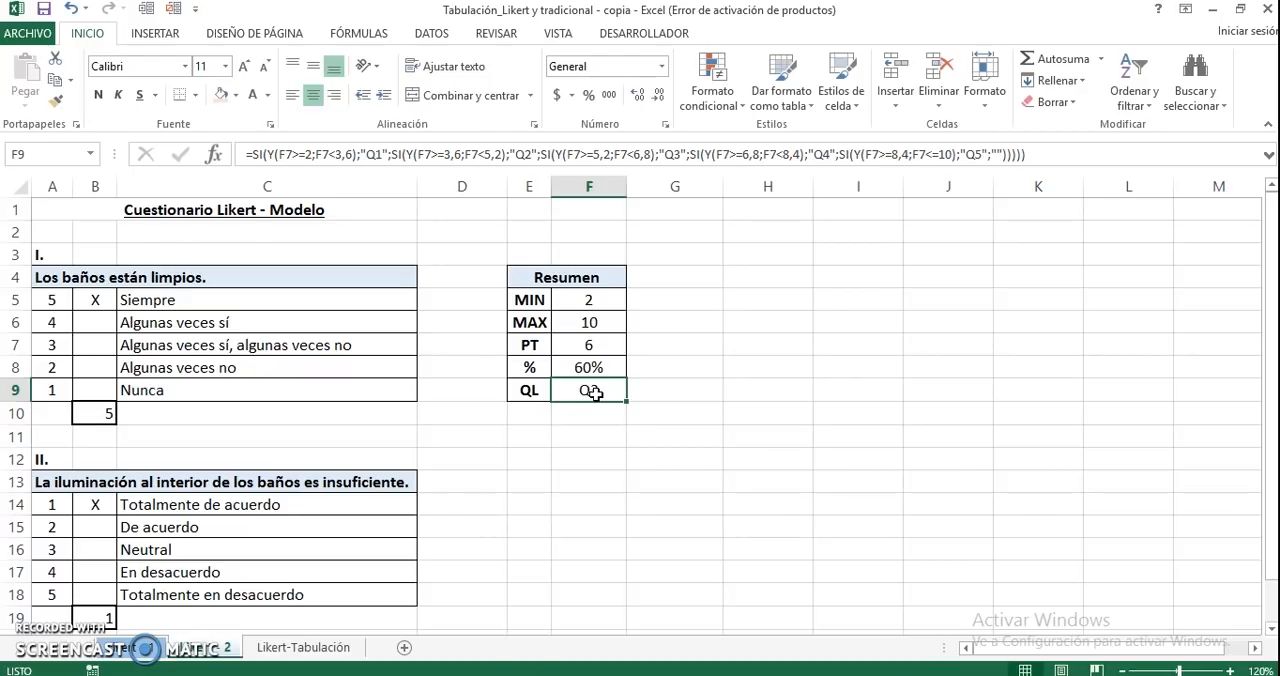
key("ctrl+c")
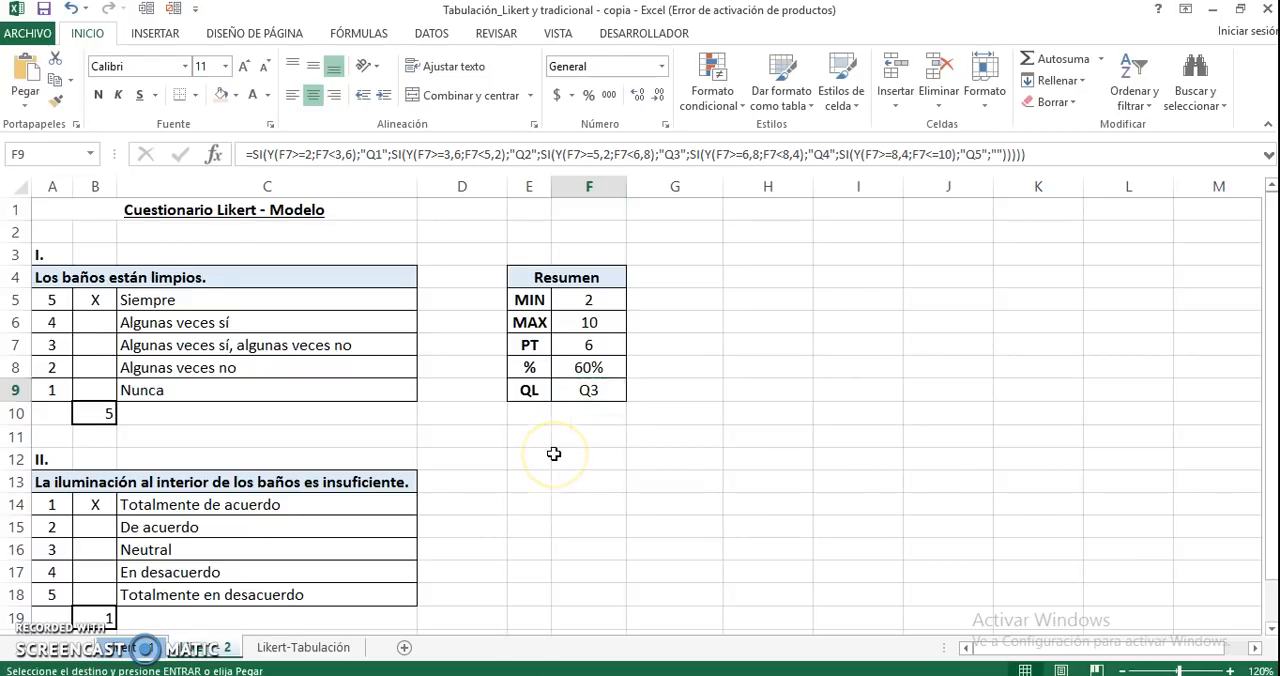
key("ctrl+Page_Down")
left_click(22, 284)
left_click(208, 348)
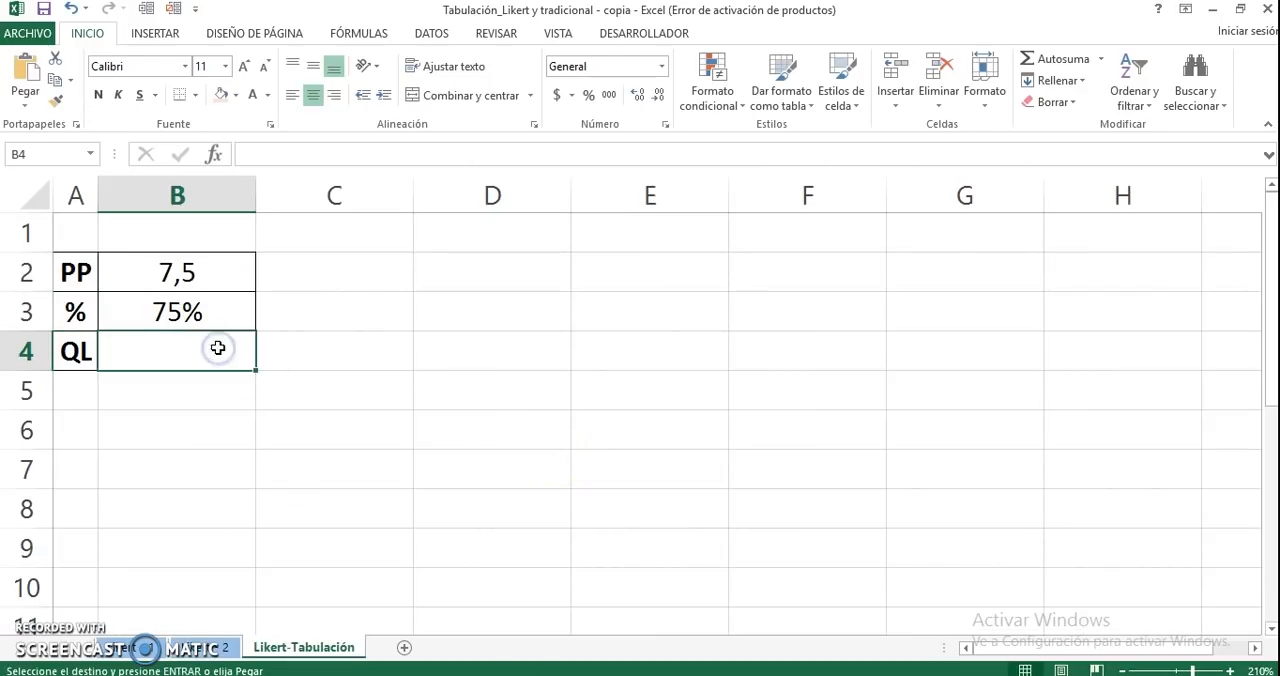
key("ctrl+v")
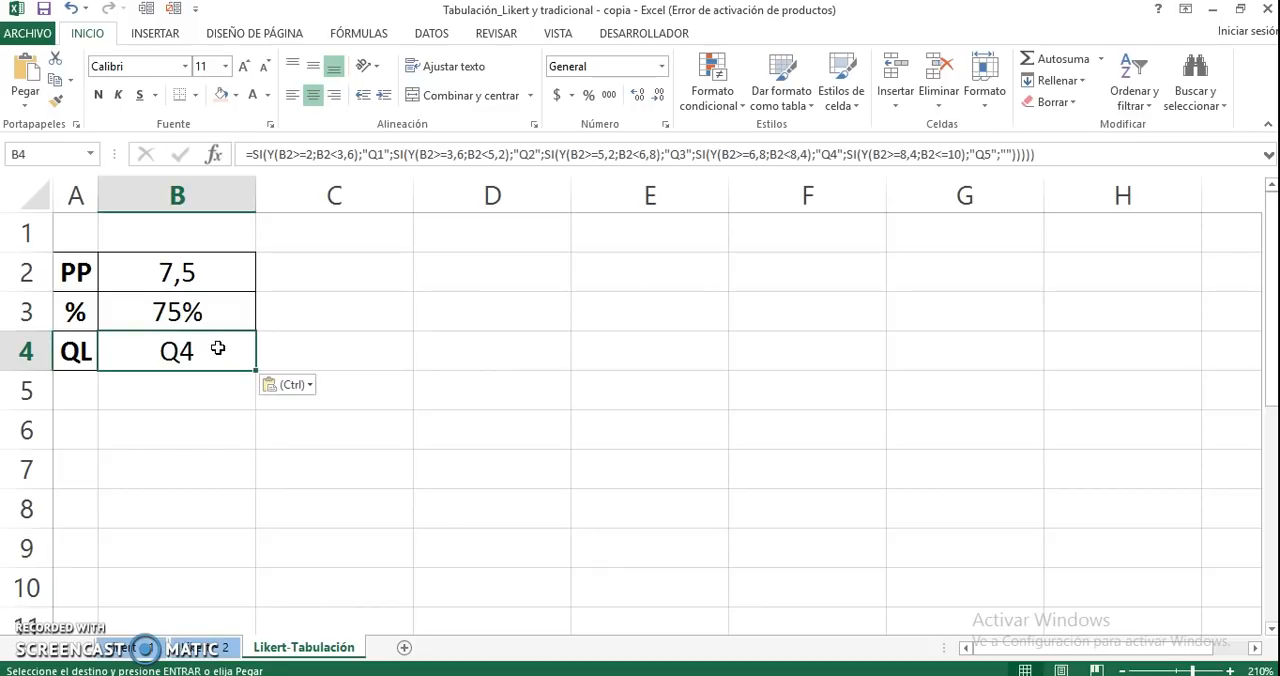
double_click(218, 348)
left_click(218, 548)
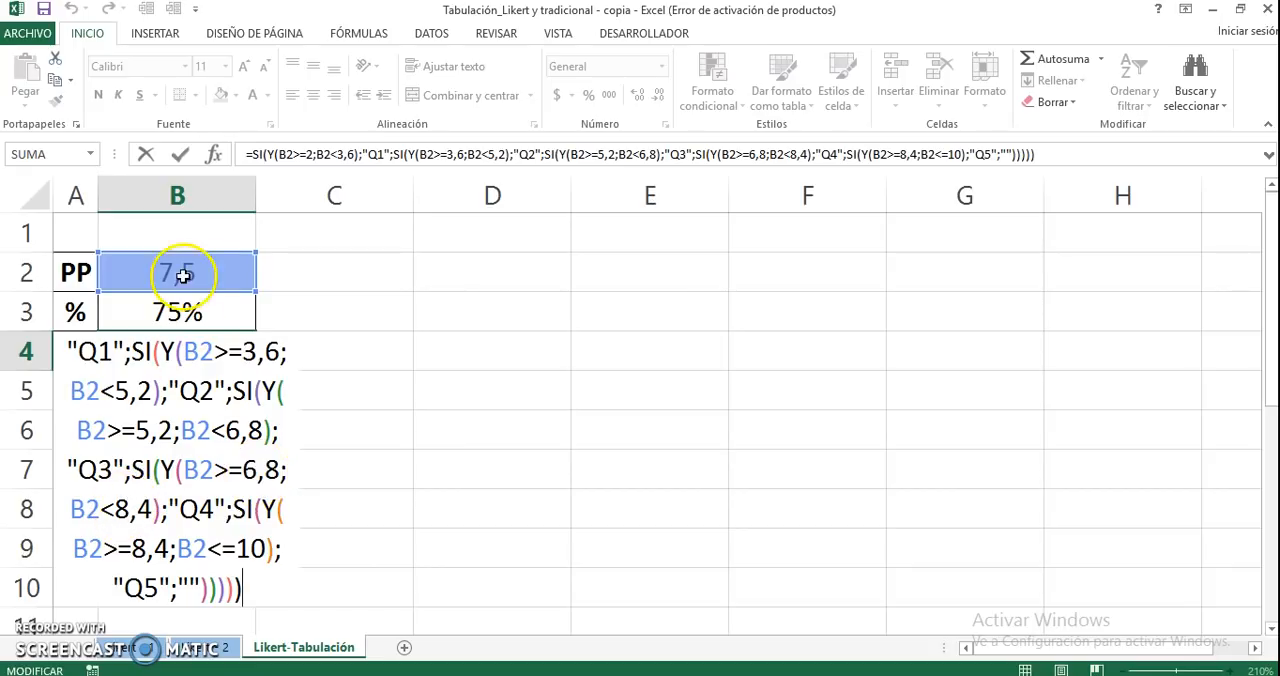
key("Return")
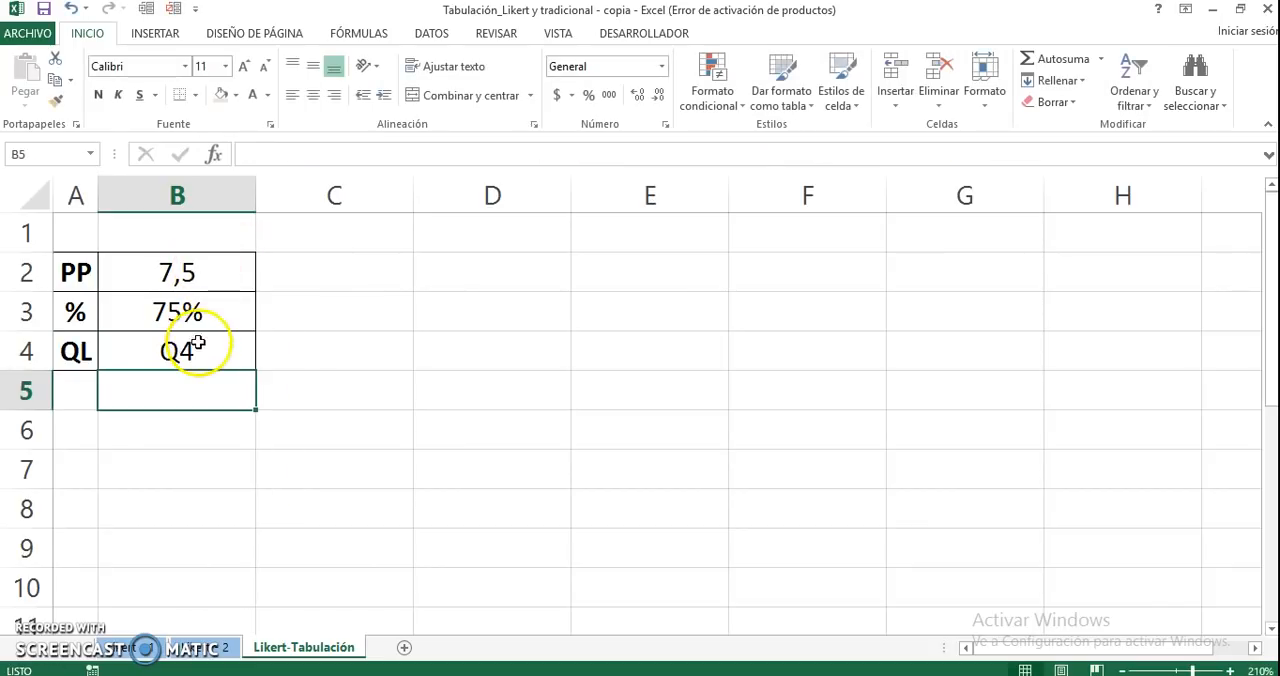
left_click(198, 343)
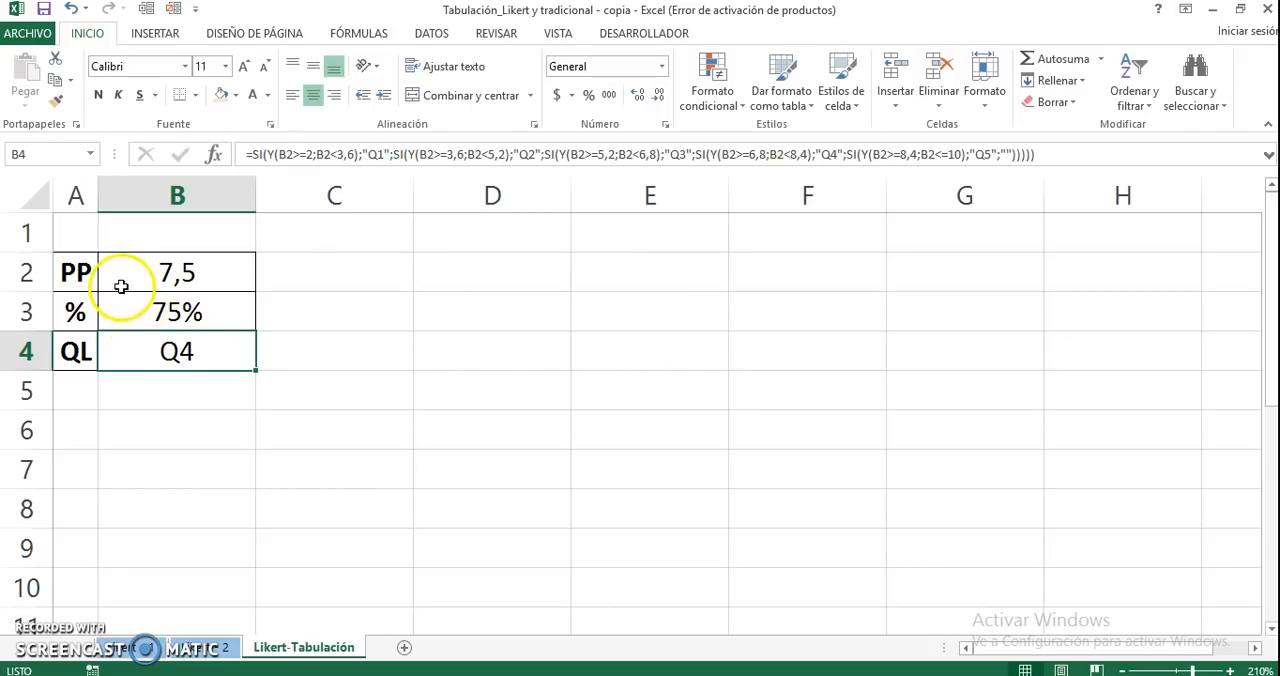
Insert a radial chart with markers from the PP label and its average in A2:B2
left_click(72, 271)
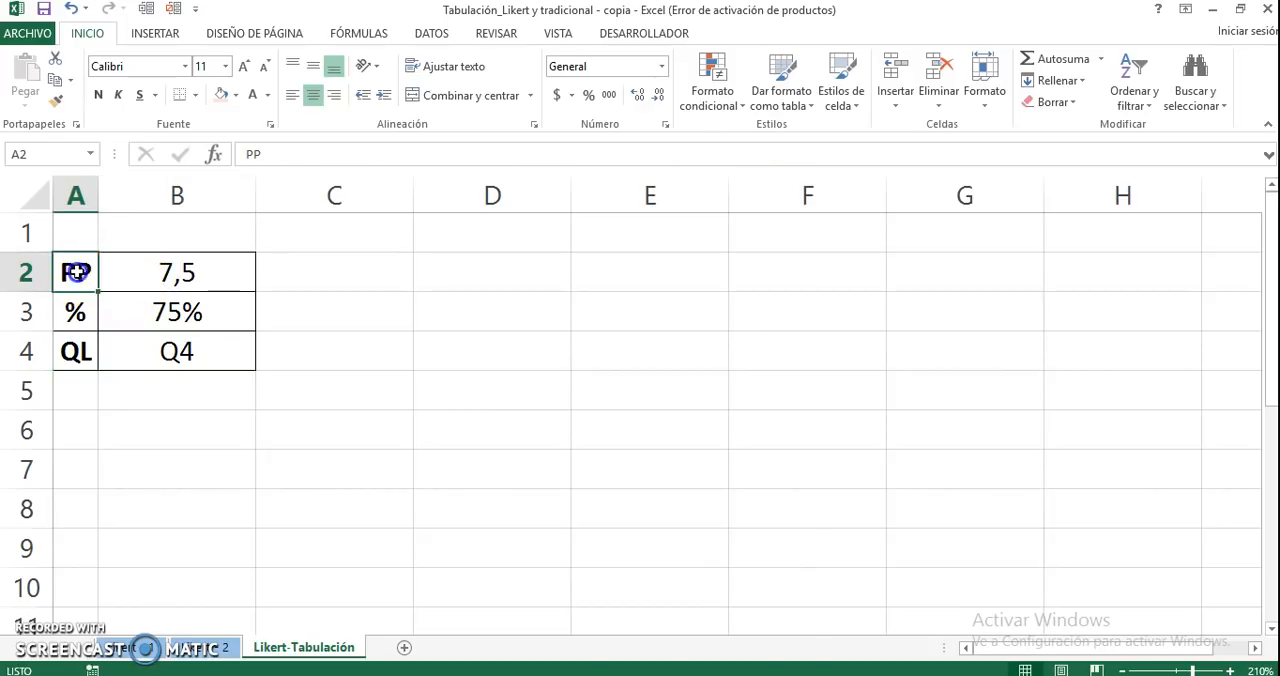
left_click_drag(72, 271, 114, 274)
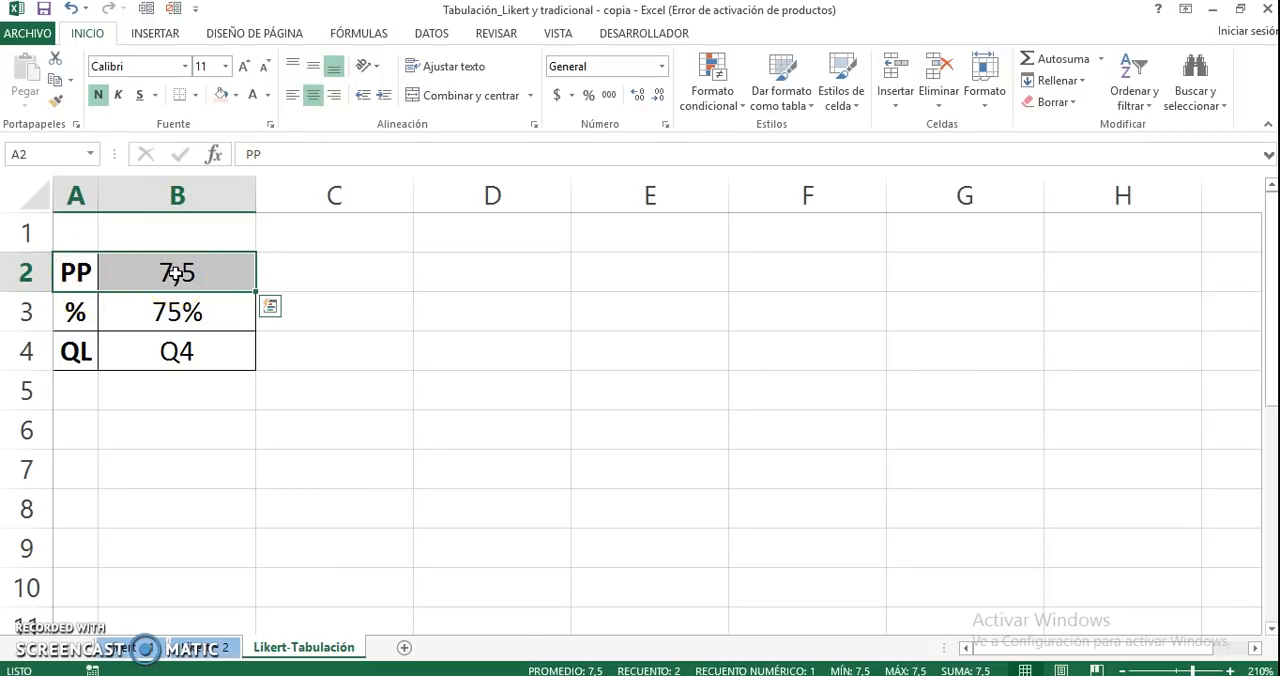
left_click(164, 36)
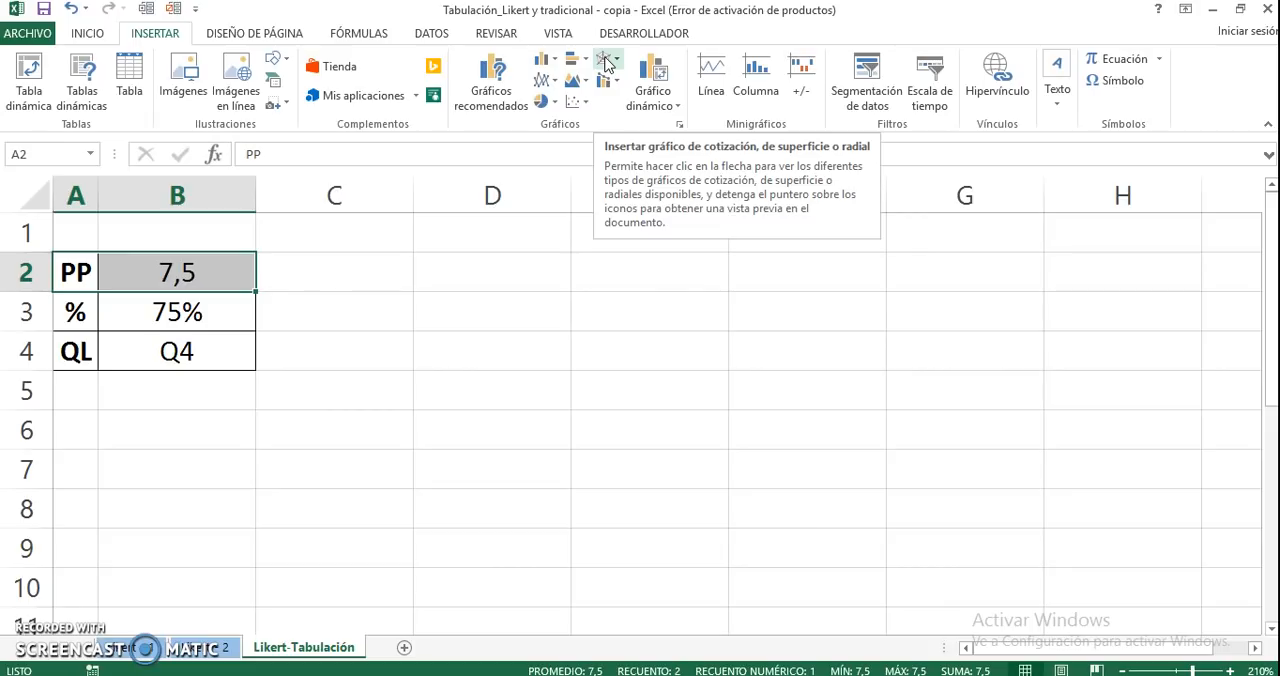
left_click(606, 62)
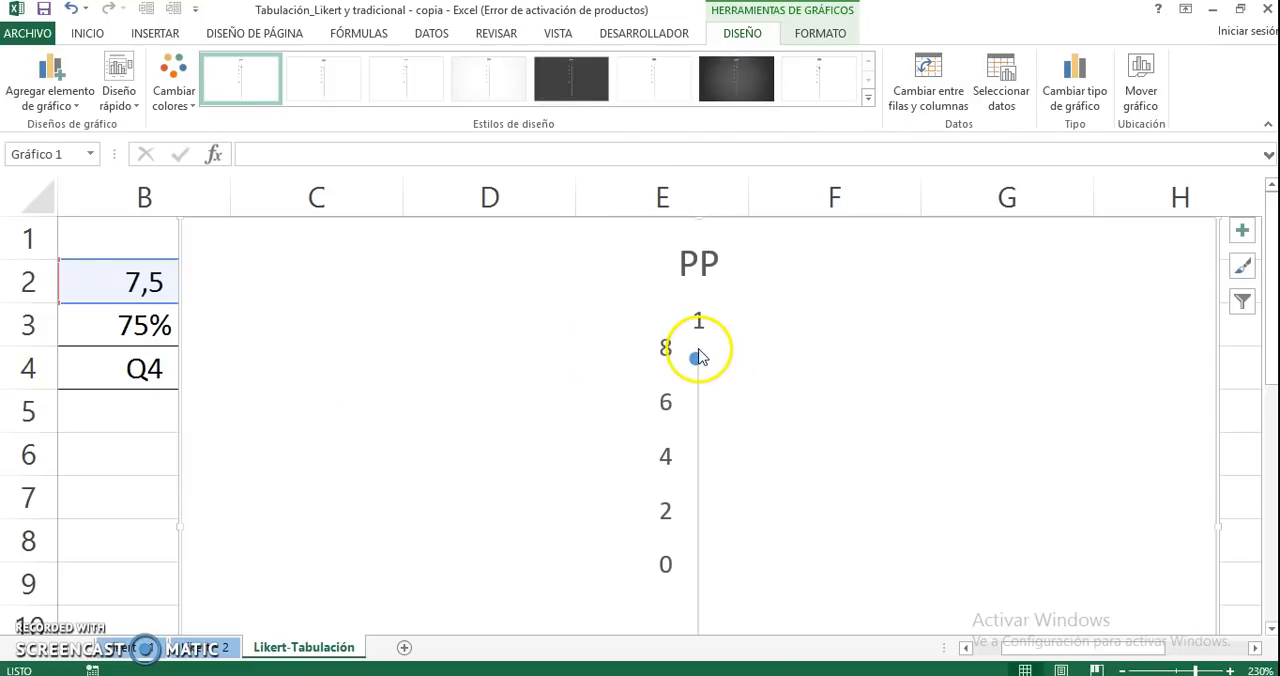
Narrow the radial chart from its outer edge so that it ends near the border of columns E and F
mouse_move(699, 358)
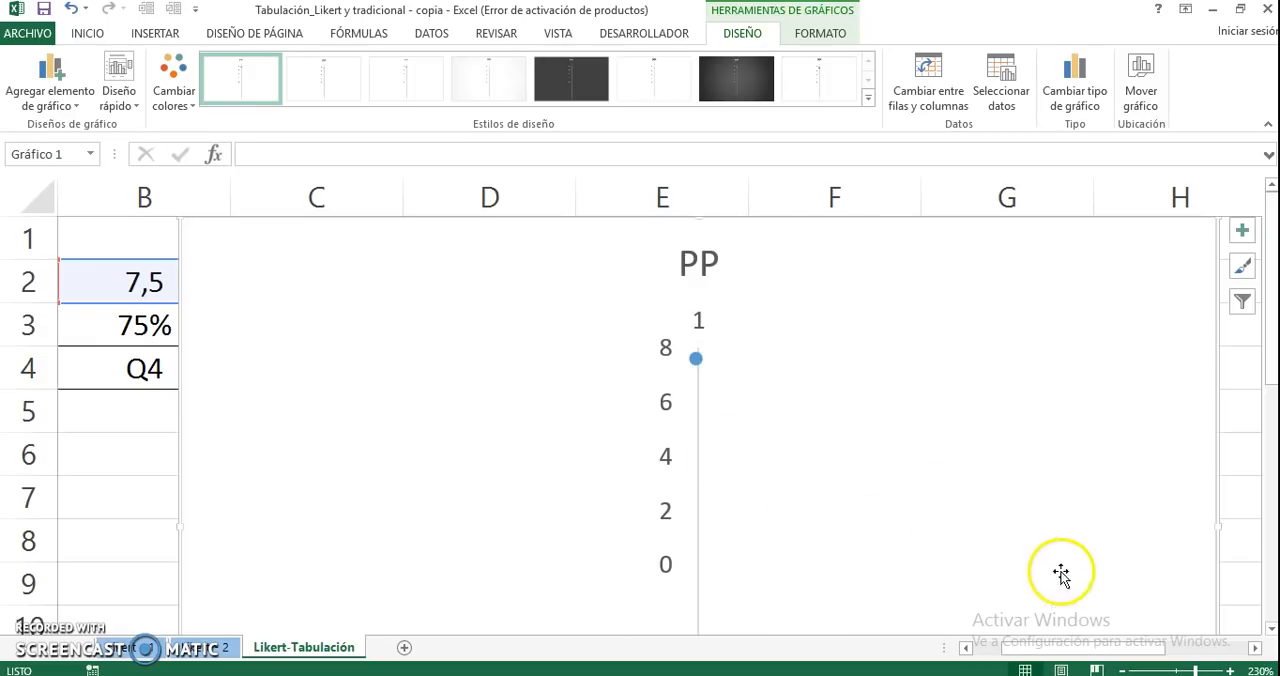
left_click(1180, 671)
left_click(632, 546)
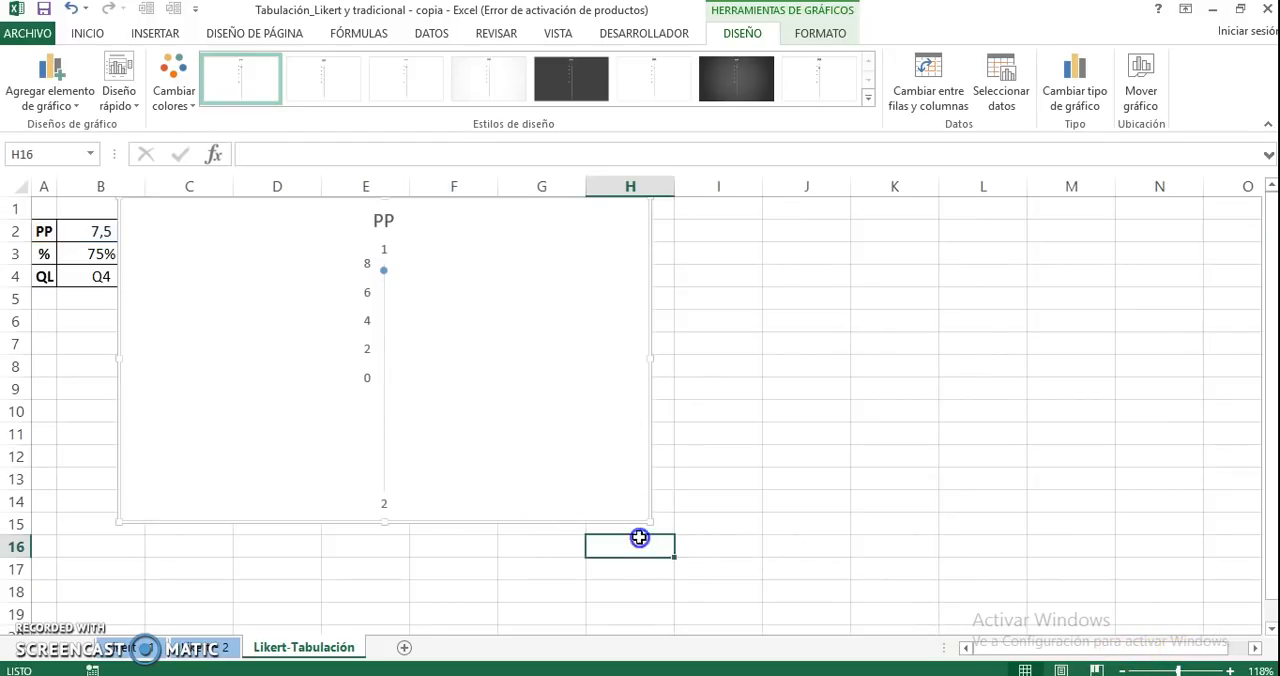
left_click(652, 361)
left_click_drag(646, 360, 406, 355)
left_click(370, 375)
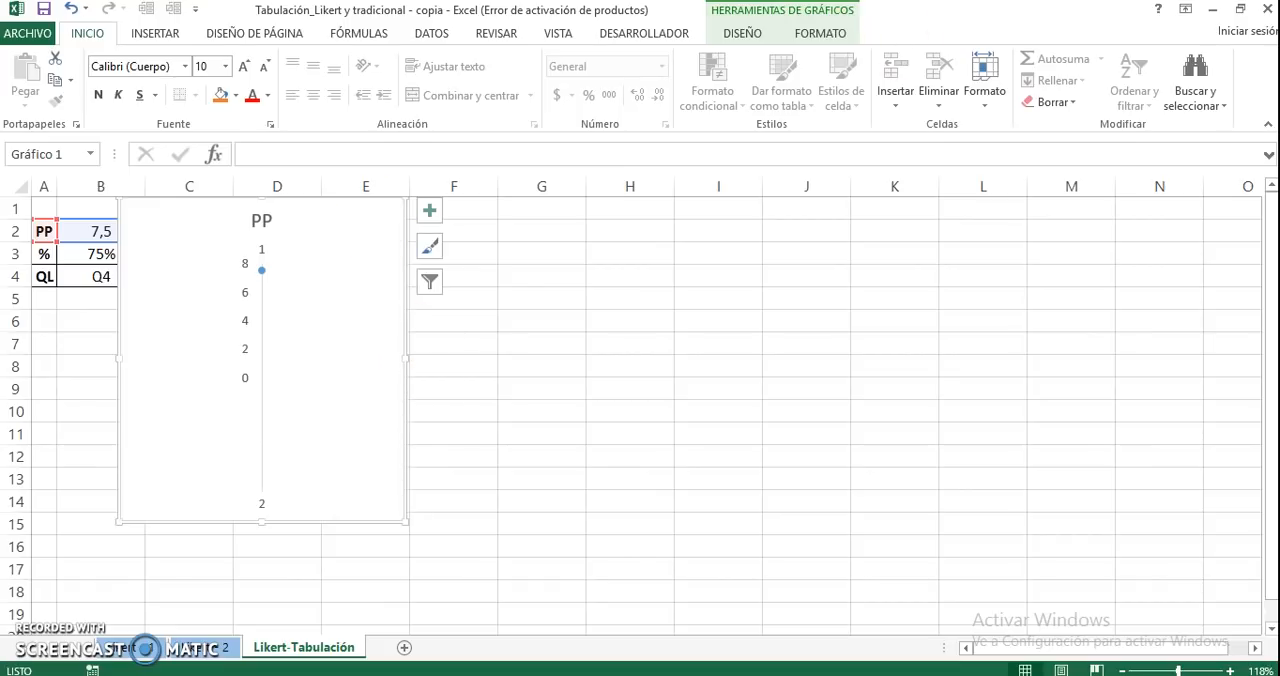
Try to trim the chart's edge beside column B, and undo the most recent resizing
left_click_drag(119, 357, 131, 358)
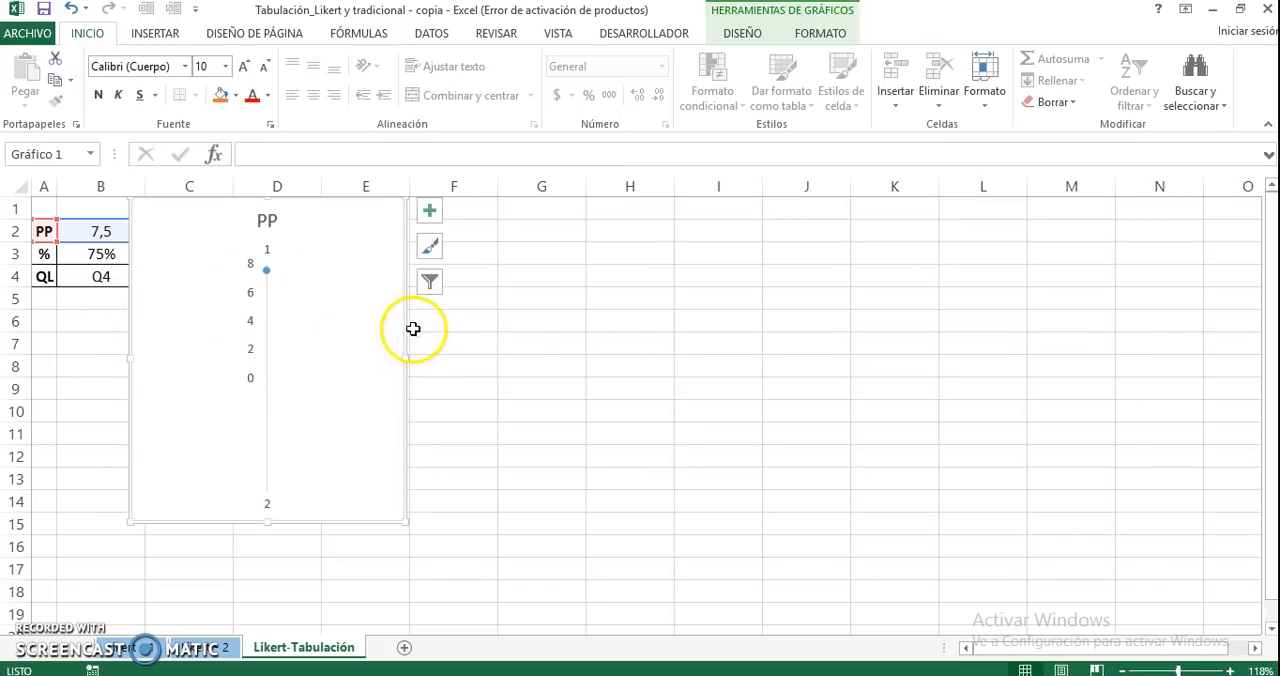
key("Right")
key("Right")
key("ctrl+z")
key("ctrl+z")
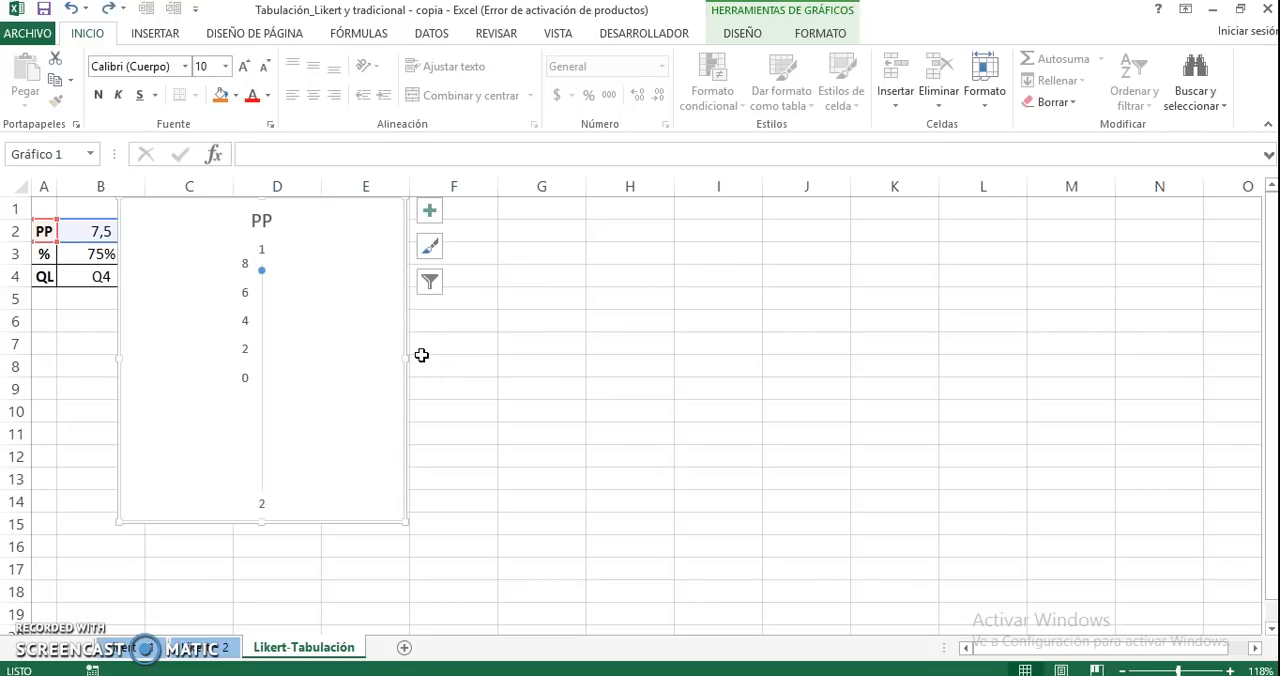
Move the chart so that it starts at column C, clear of the results table
left_click(477, 320)
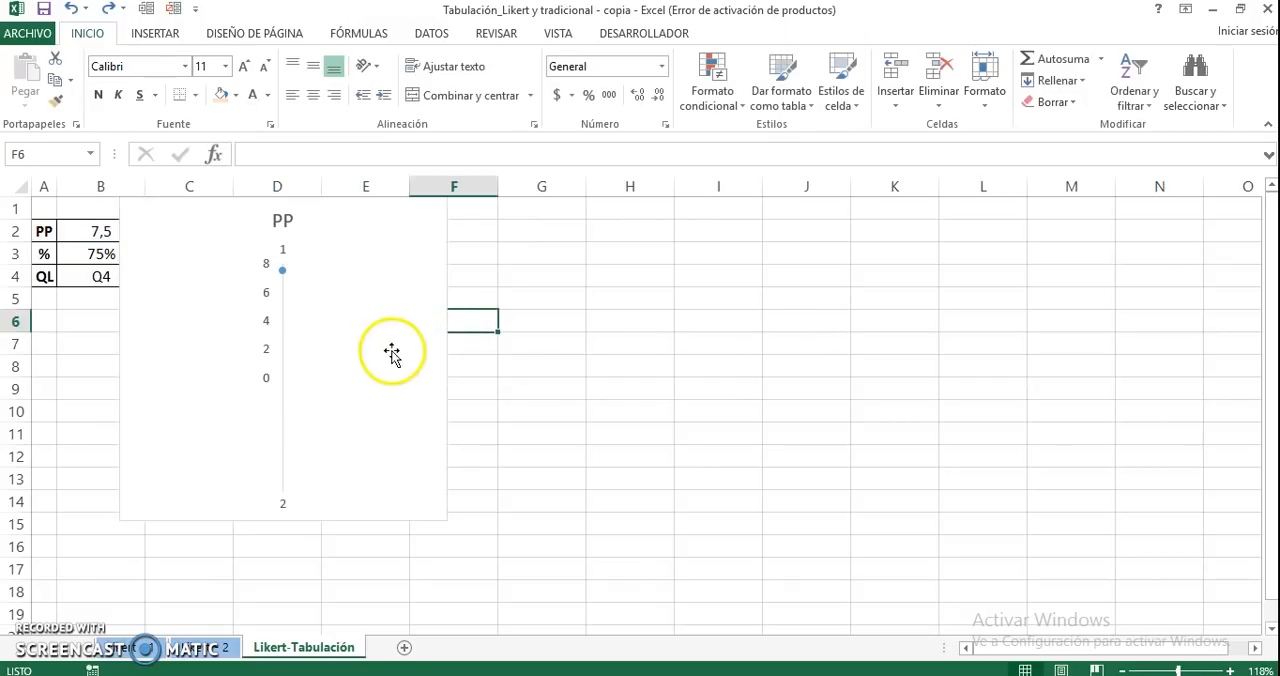
left_click(124, 320)
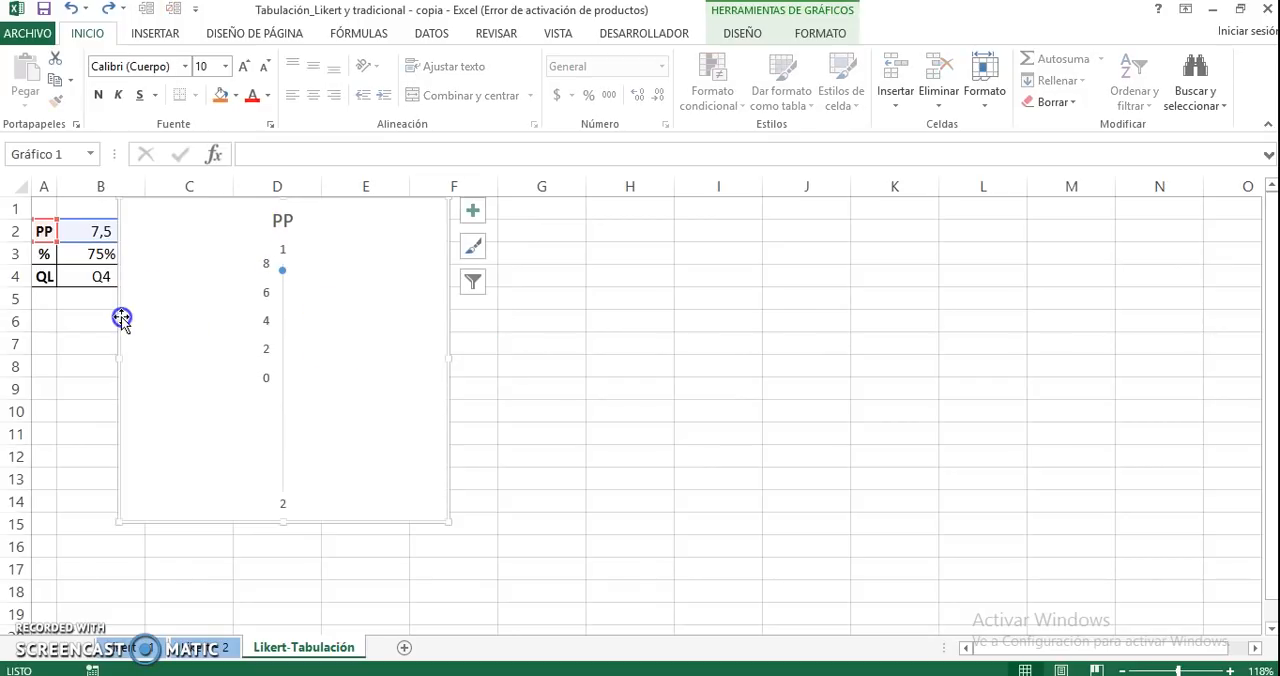
left_click_drag(117, 320, 148, 323)
Set the chart's radial value axis to a minimum of 2, a maximum of 10 and a major unit of 1
left_click(297, 324)
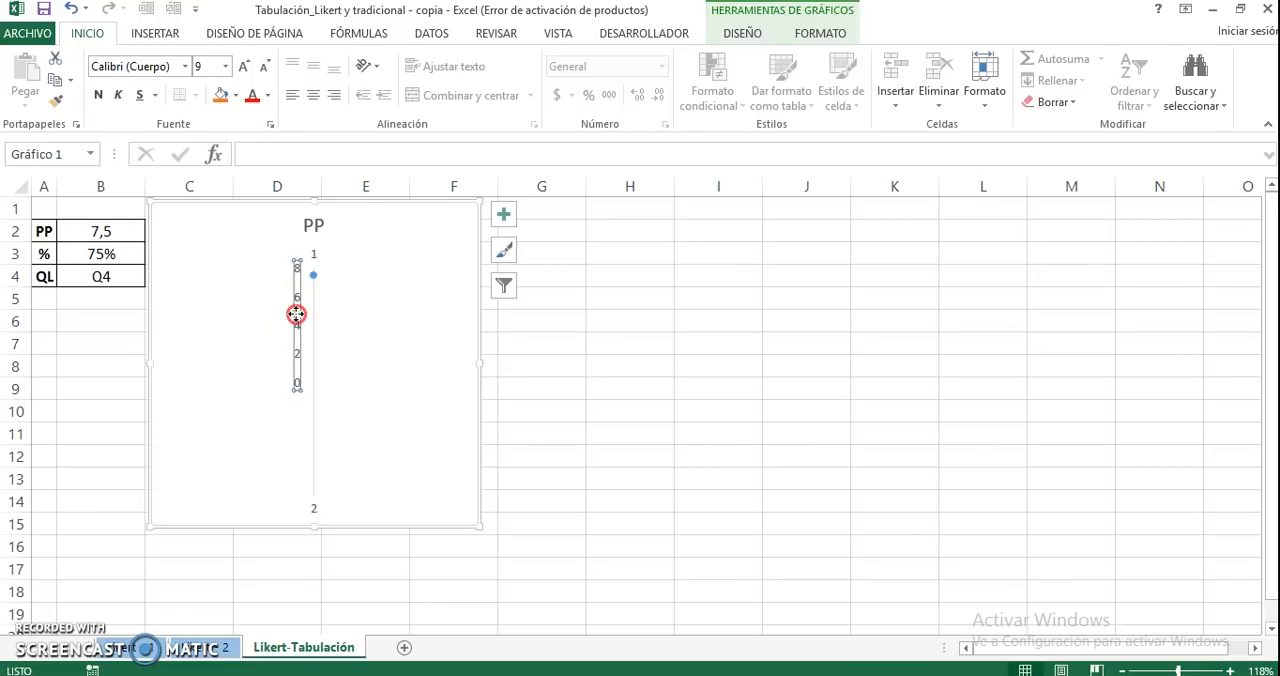
right_click(296, 314)
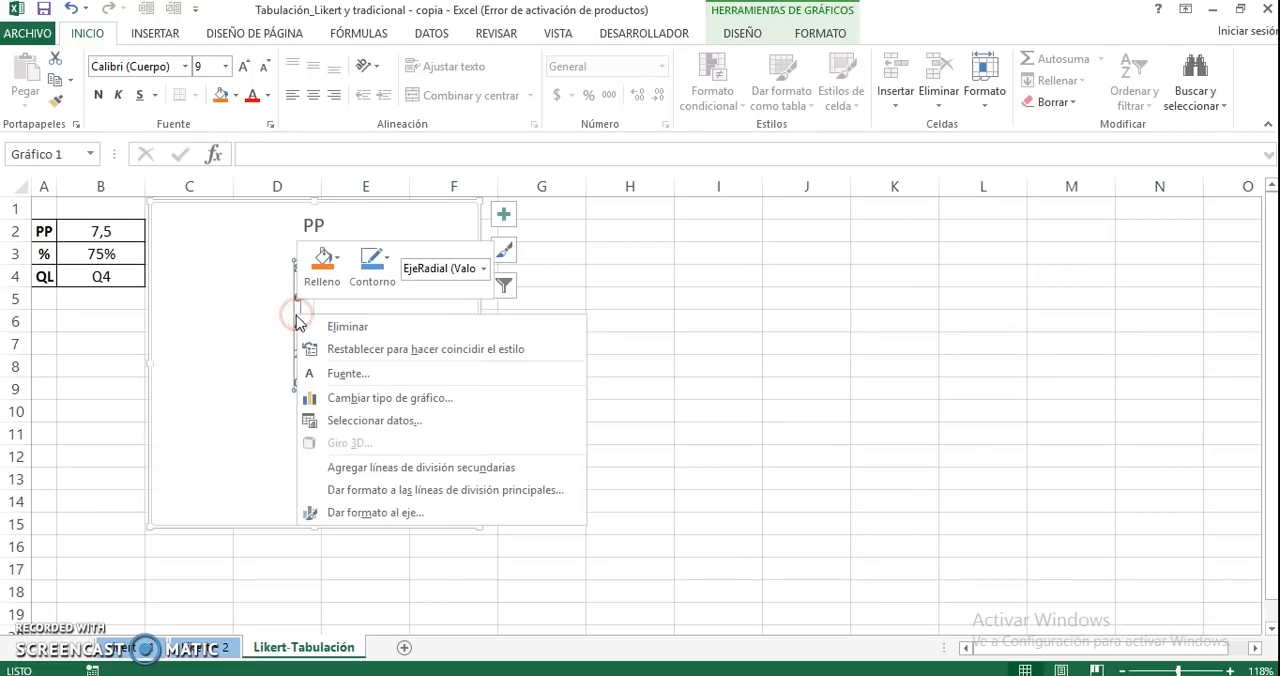
left_click(366, 513)
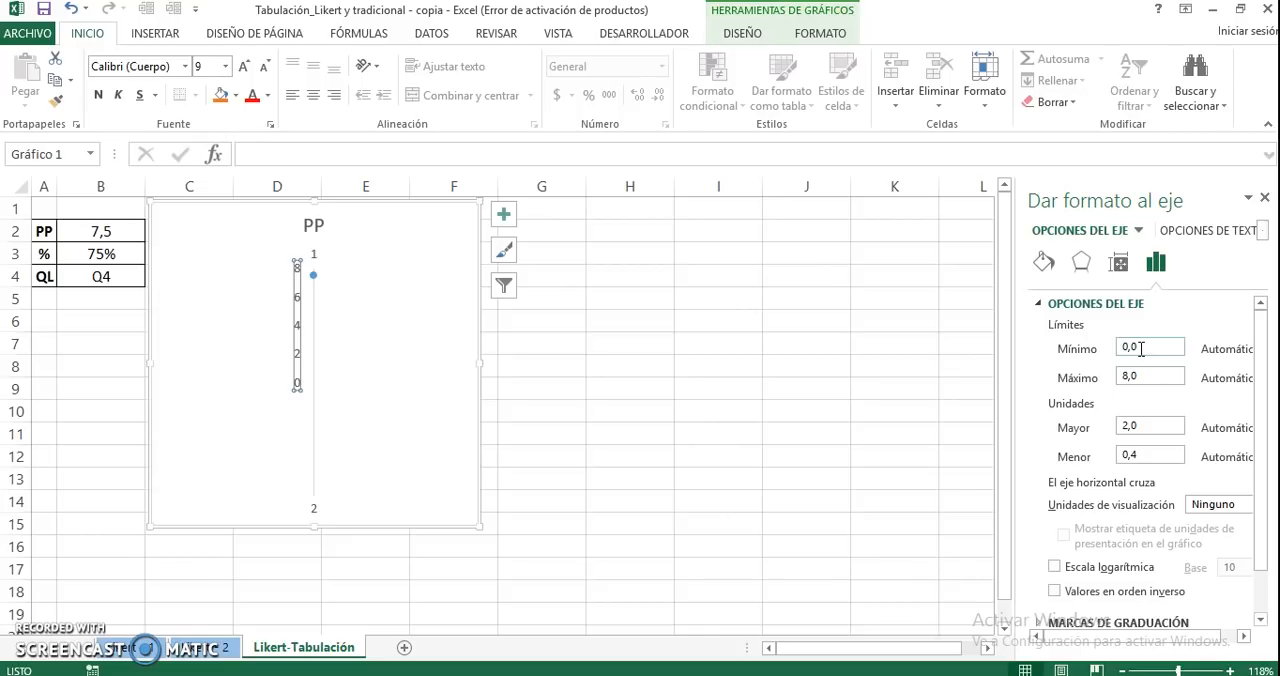
left_click_drag(1106, 355, 1062, 370)
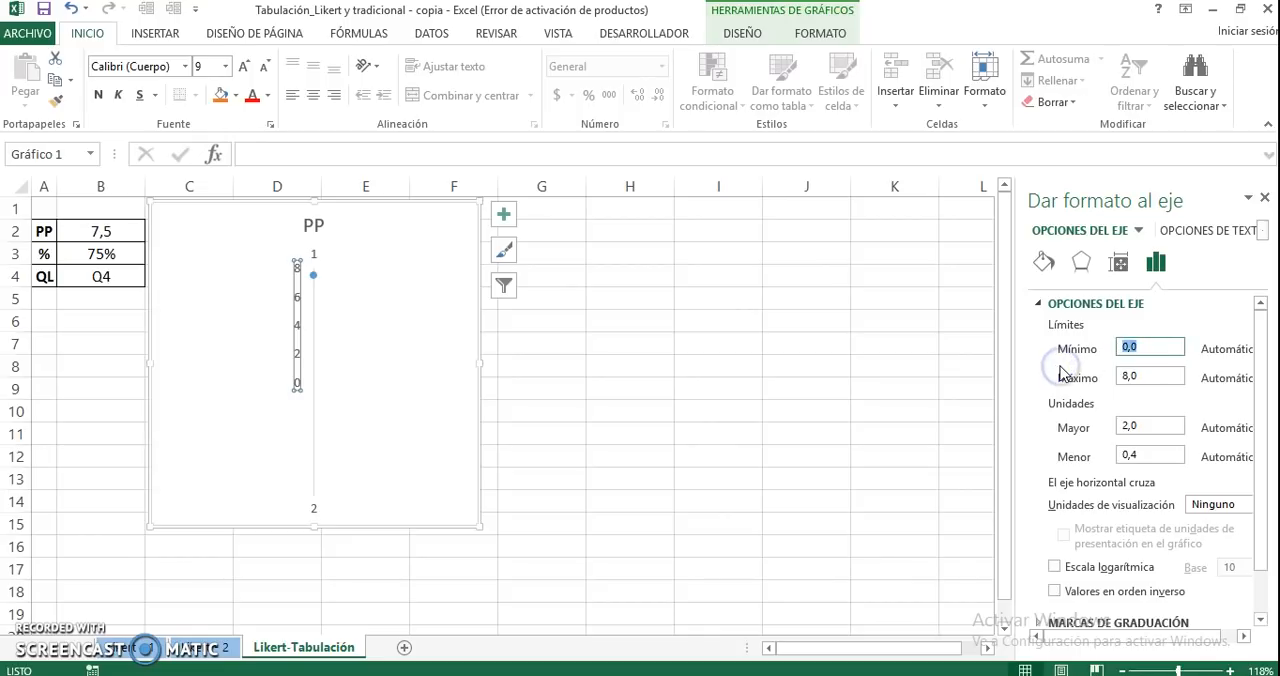
left_click_drag(1122, 376, 1090, 379)
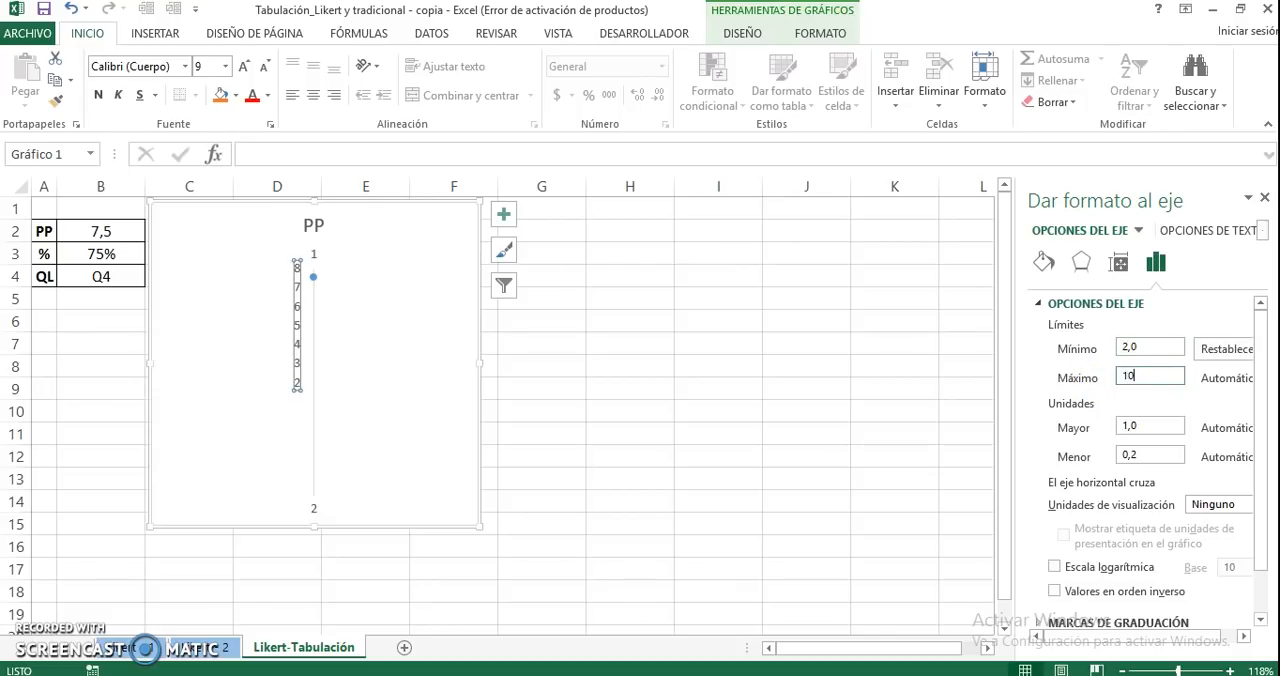
key("Return")
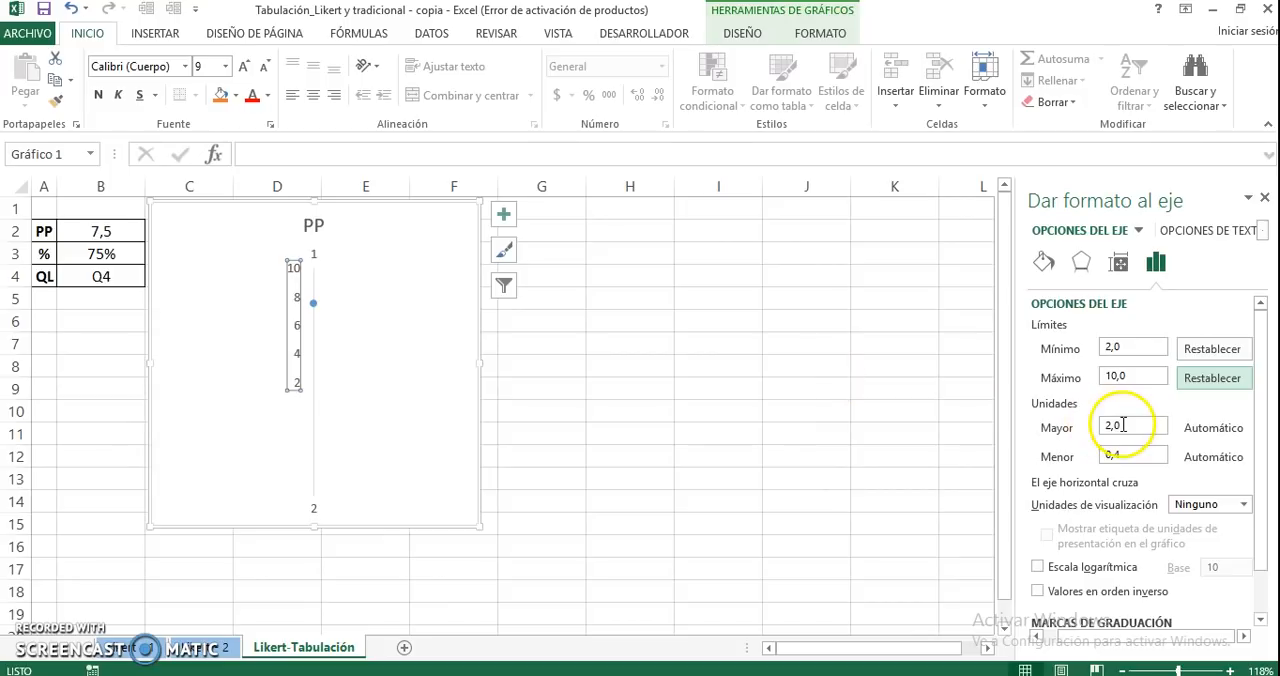
left_click_drag(1122, 425, 1105, 428)
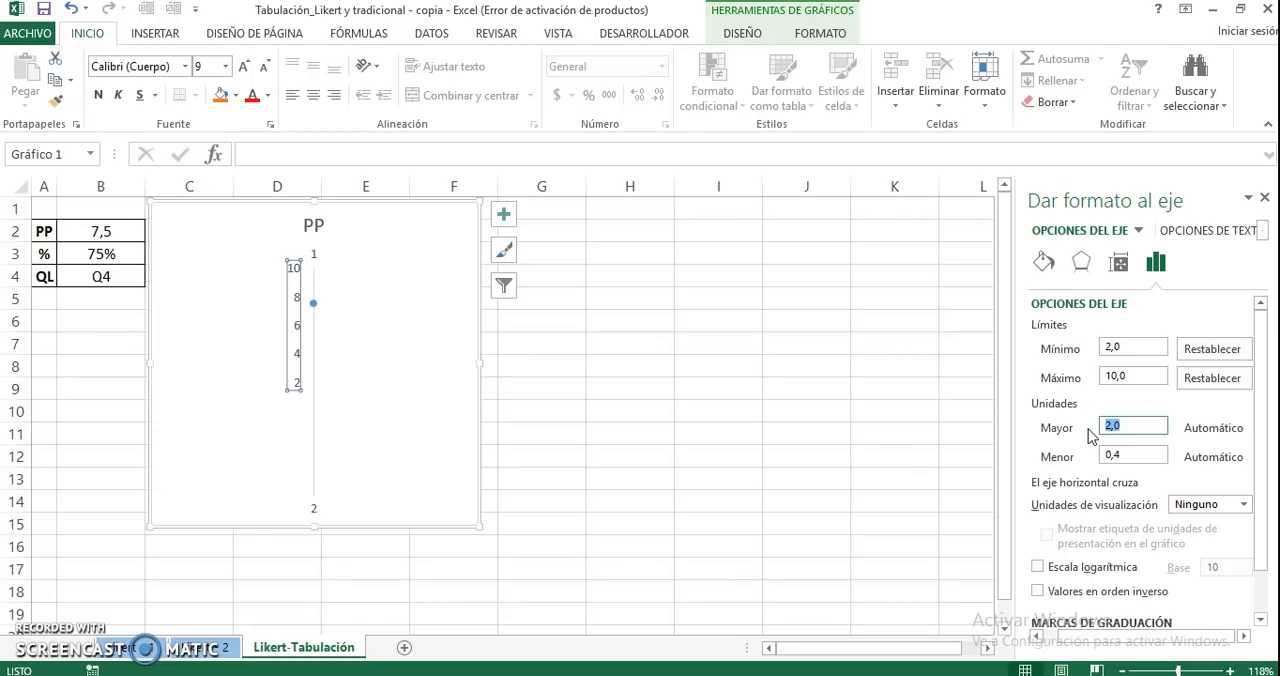
key("Return")
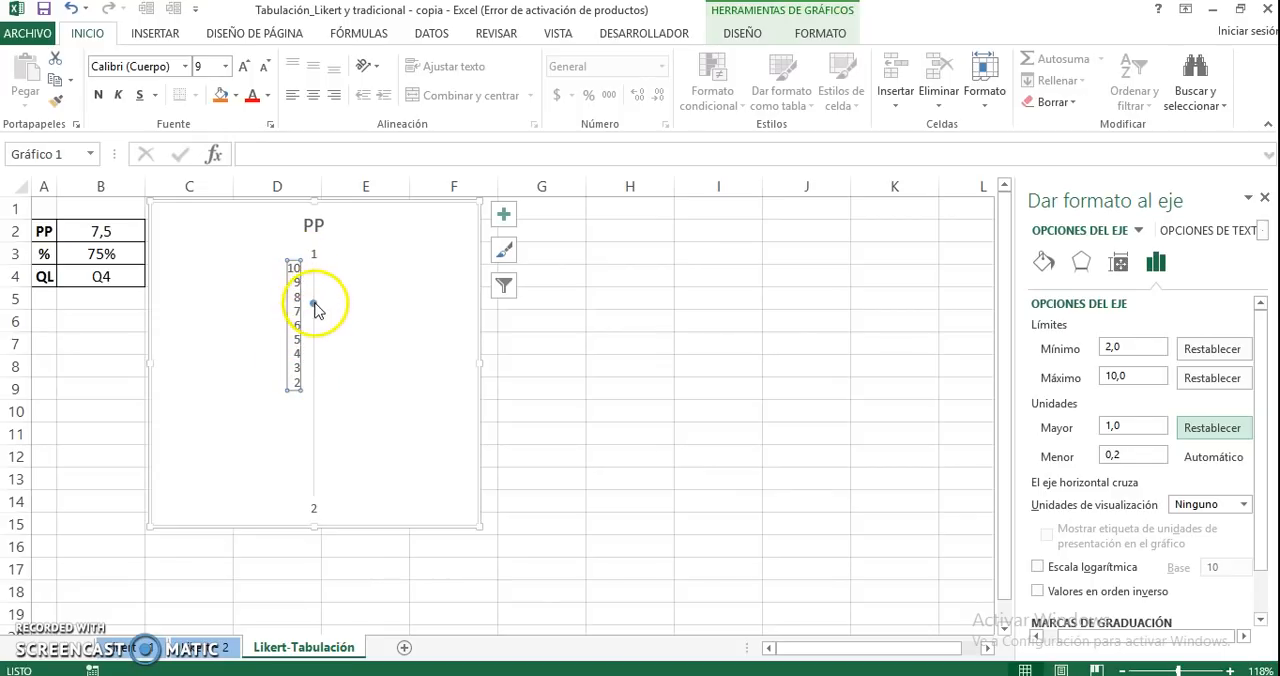
Clear the chart's numeric category labels by setting the axis label range to the empty cell G1
left_click(345, 298)
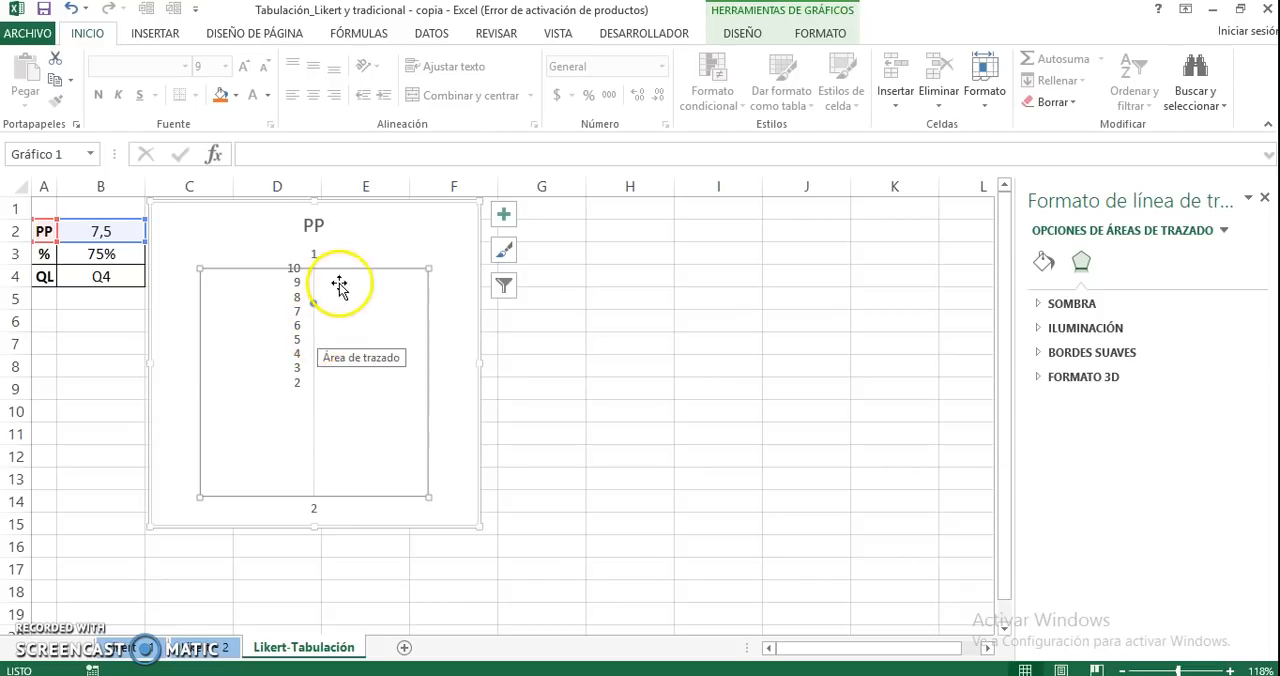
right_click(363, 244)
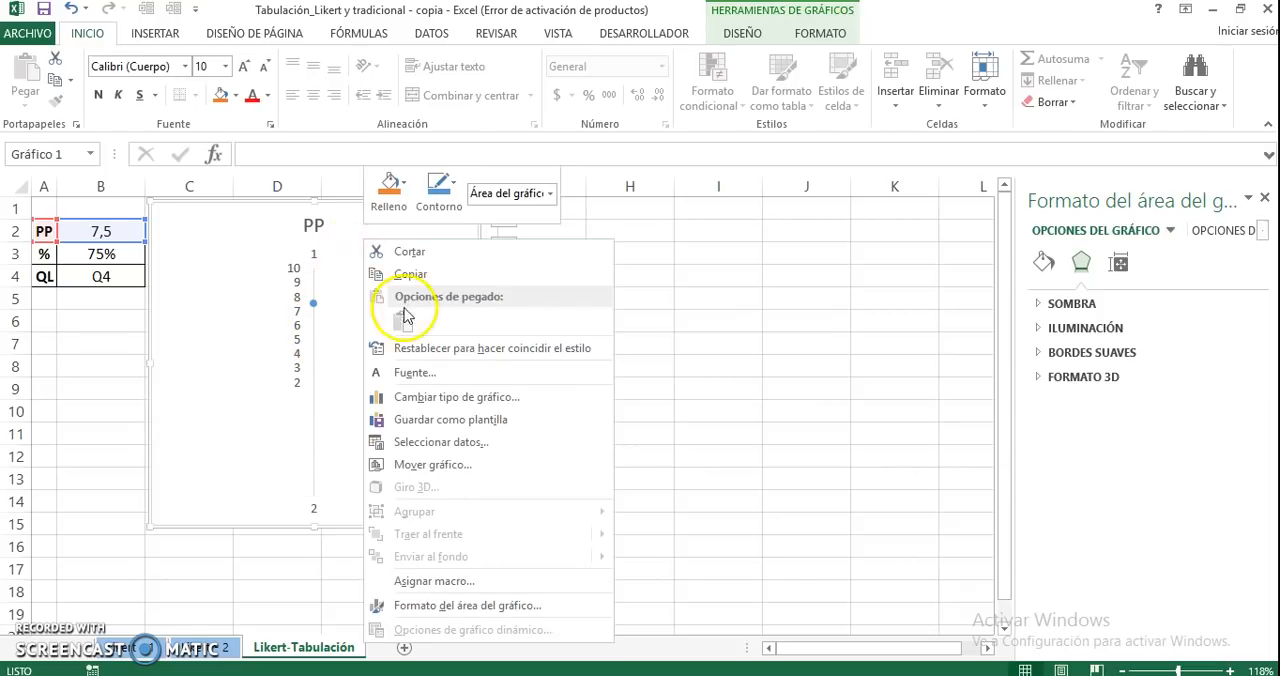
left_click(445, 440)
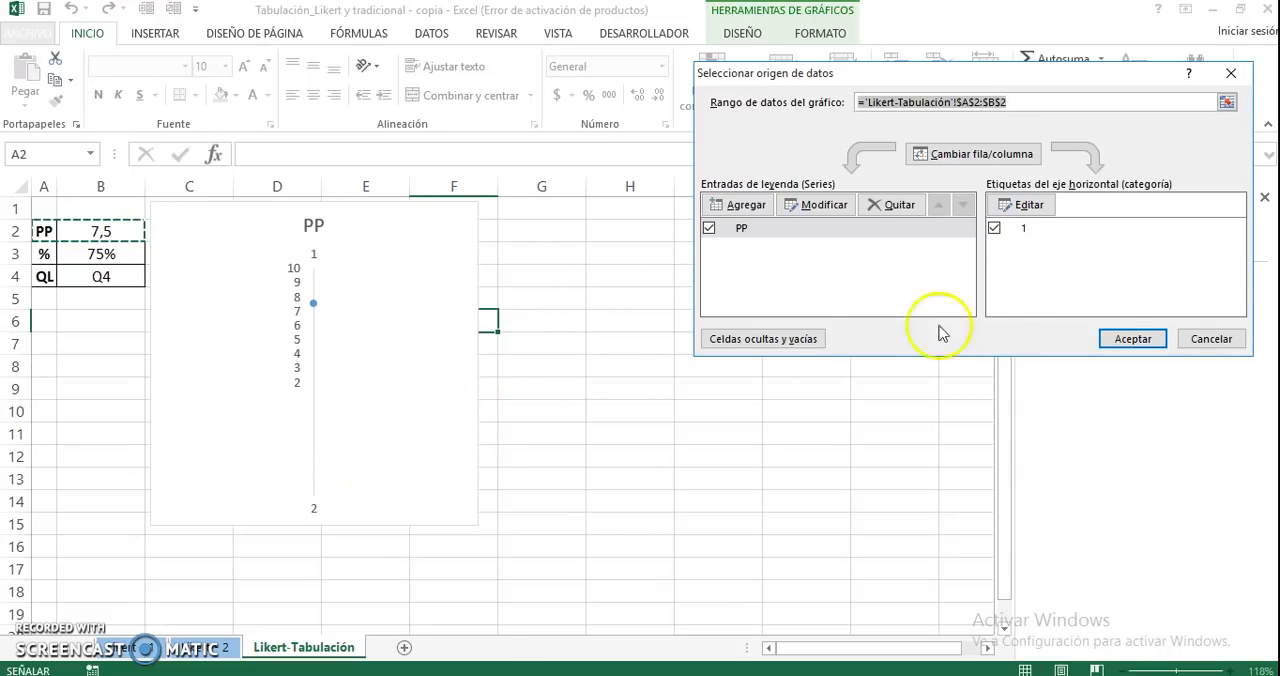
left_click(1013, 205)
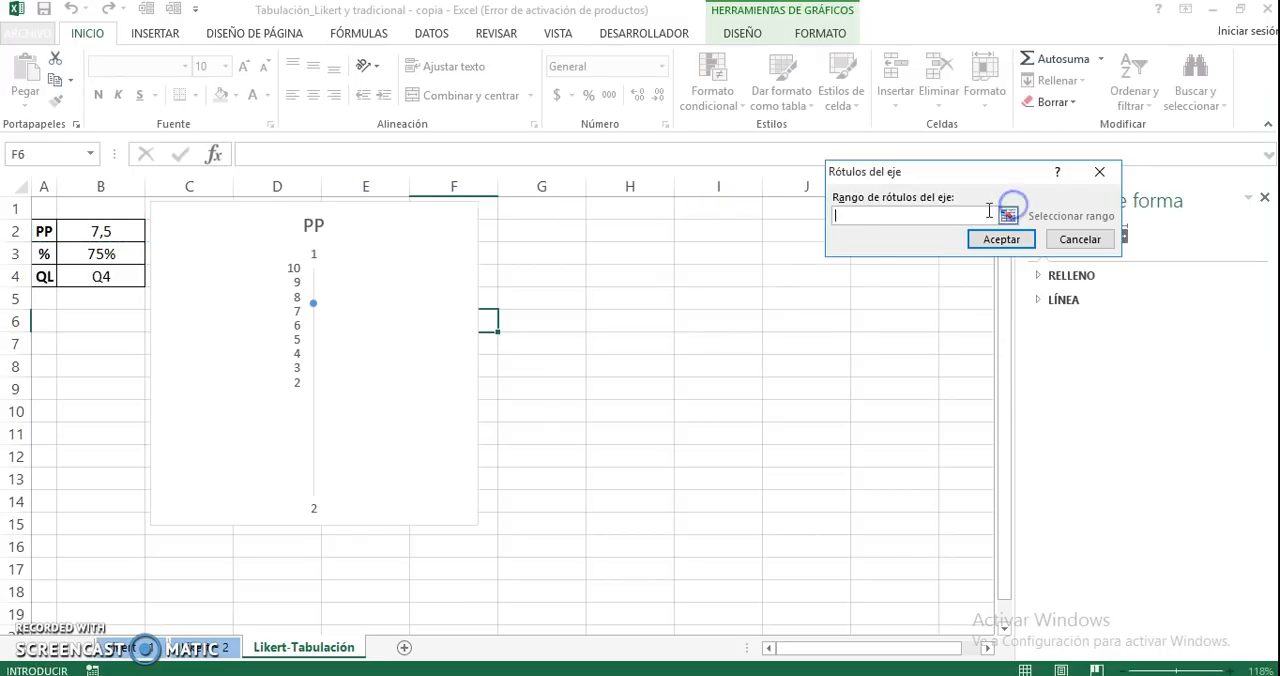
left_click(542, 212)
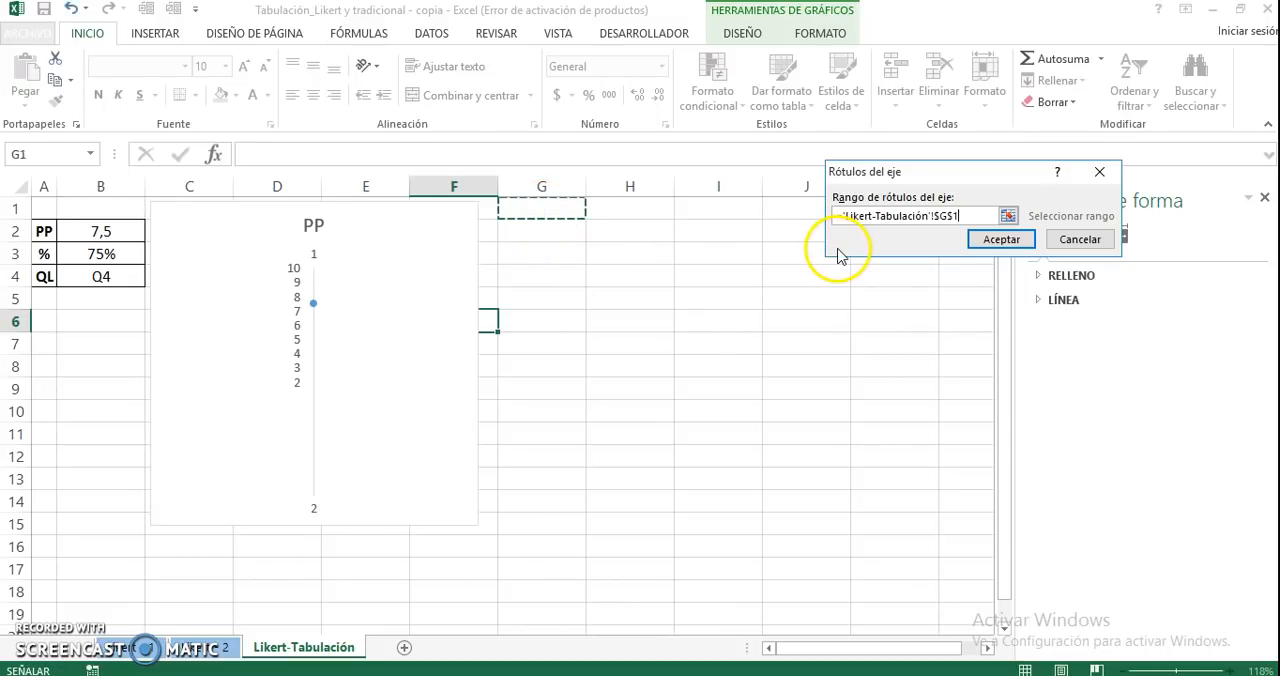
key("Return")
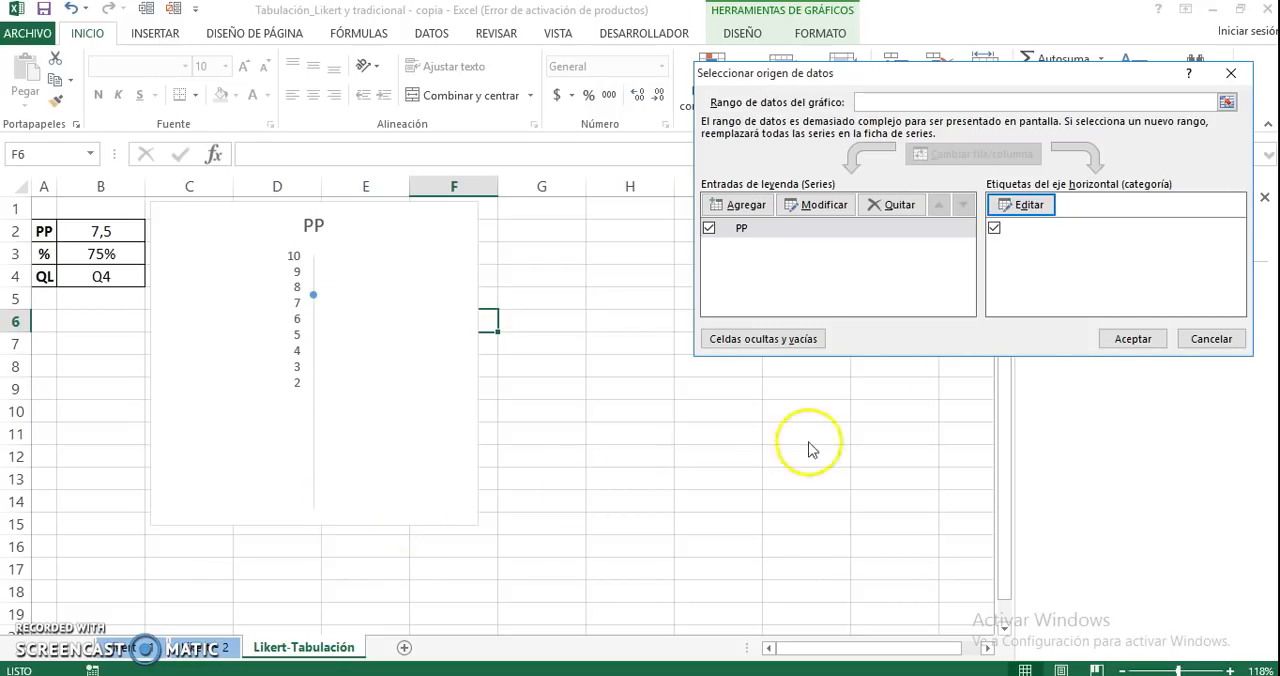
left_click(1119, 340)
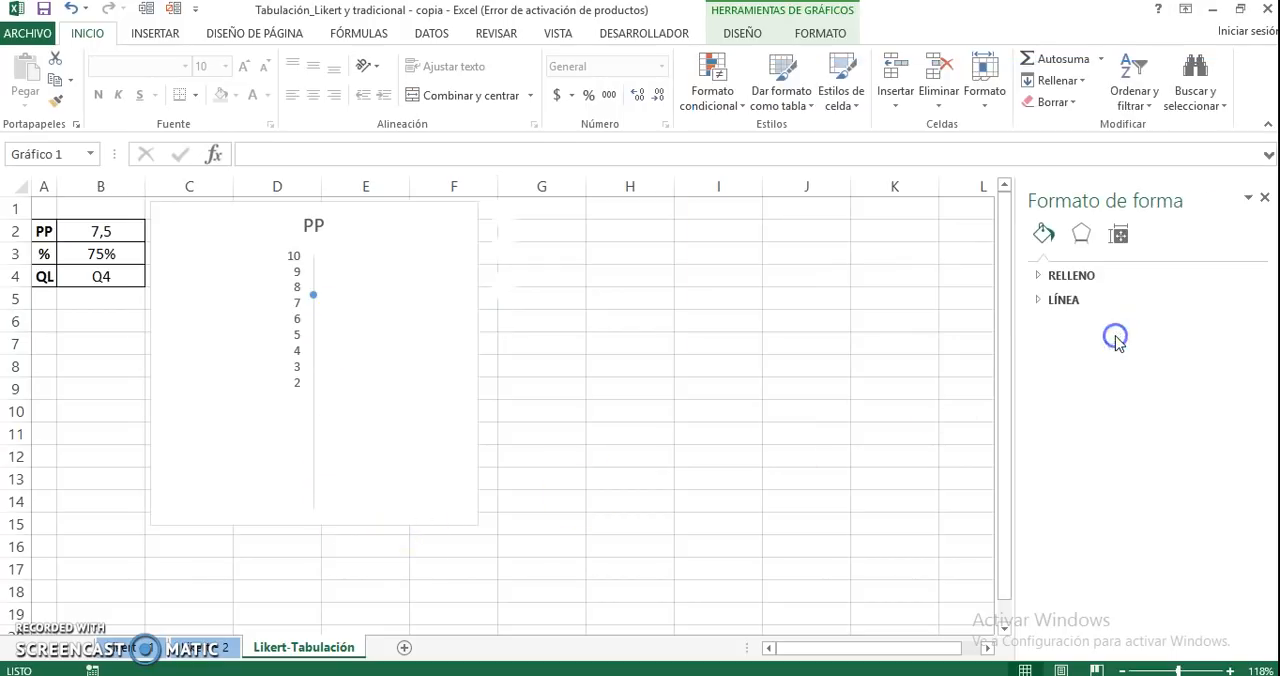
left_click(423, 317)
left_click(594, 363)
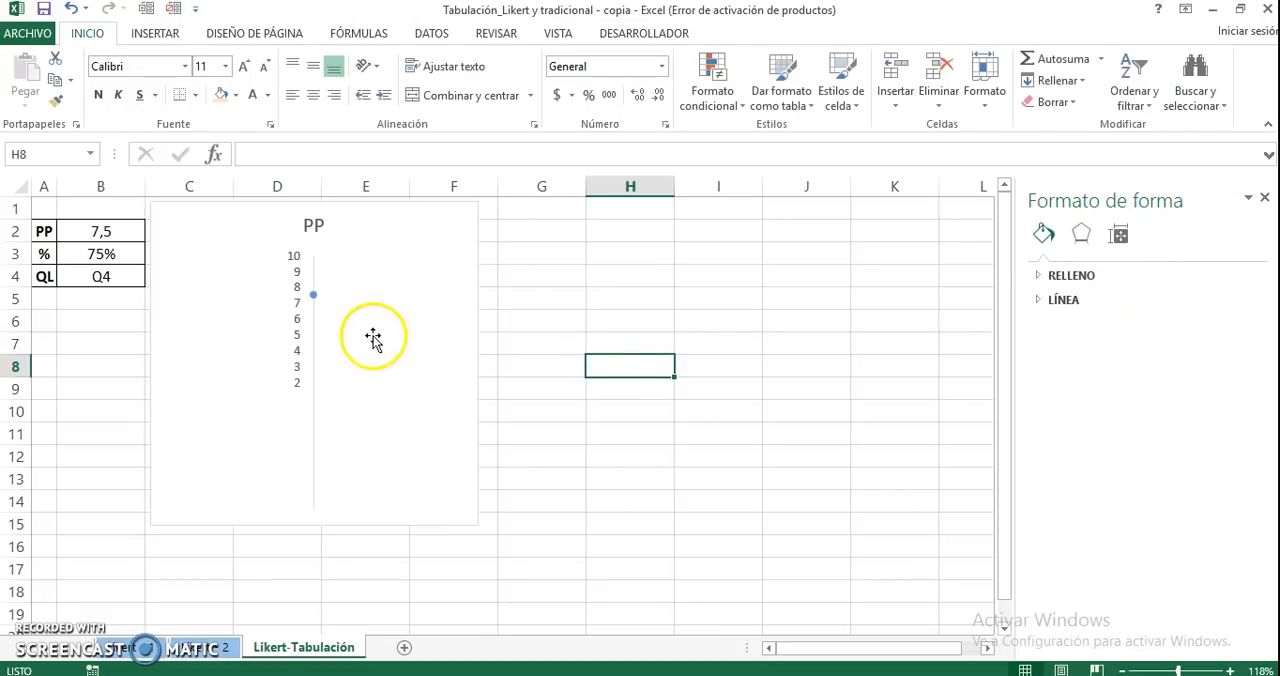
Increase the font size of the whole chart's text to 12
left_click(443, 273)
left_click(475, 251)
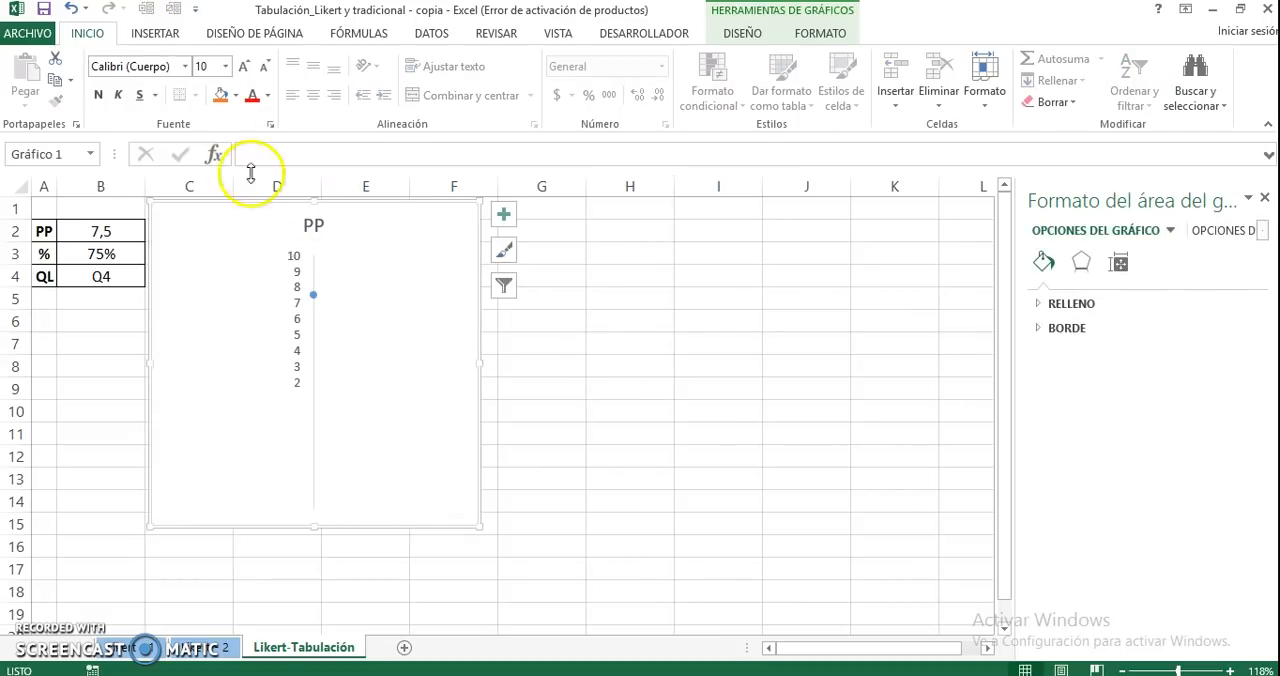
left_click(245, 66)
left_click(245, 66)
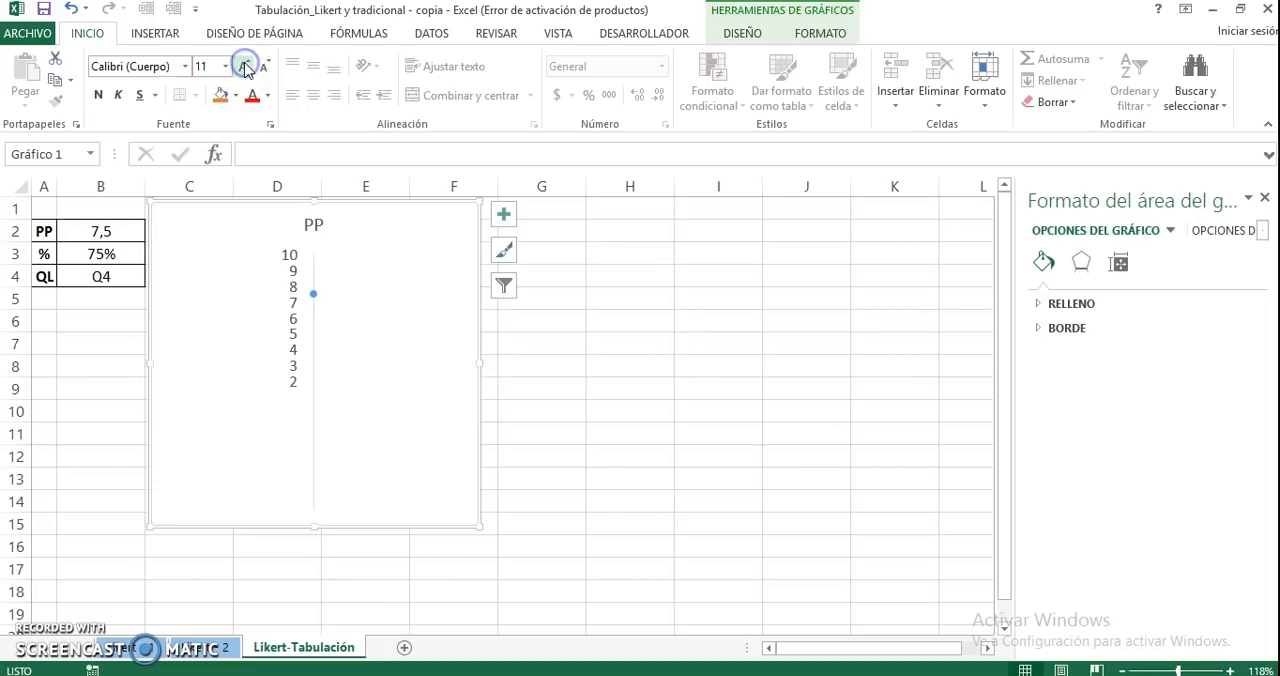
left_click(245, 66)
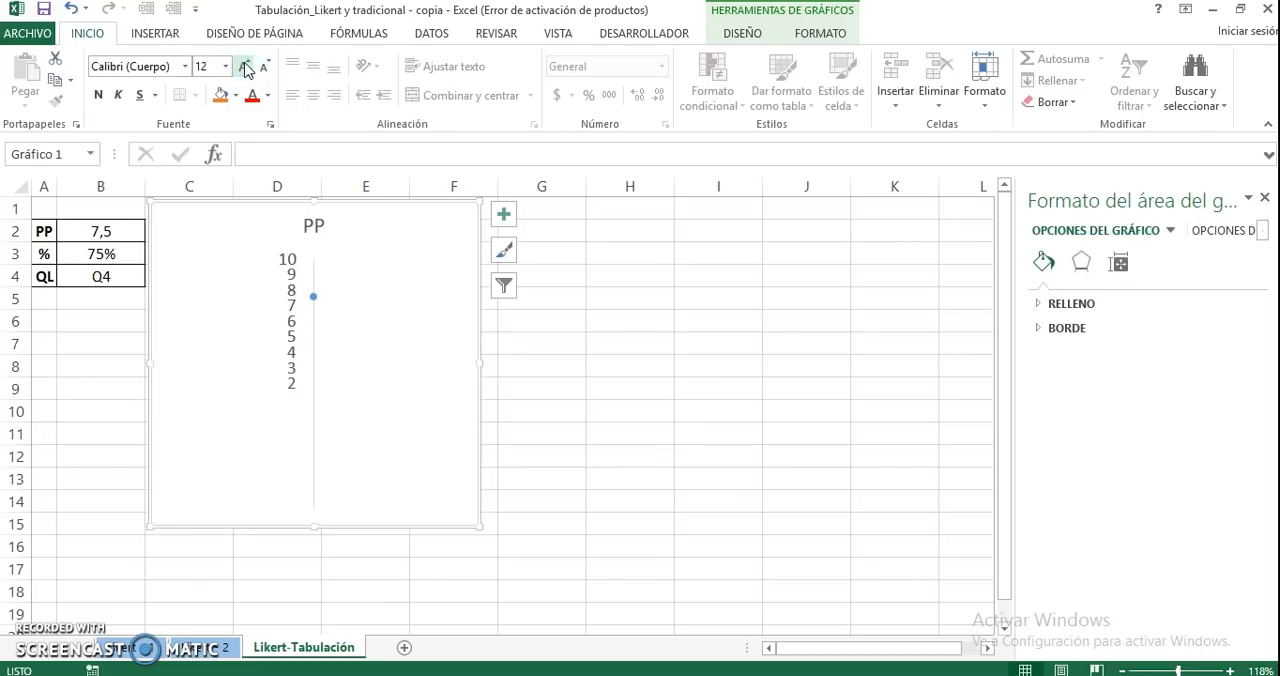
Narrow the chart to span from column C to the start of column F, and close the chart formatting options
left_click_drag(159, 365, 184, 365)
left_click_drag(477, 397, 443, 397)
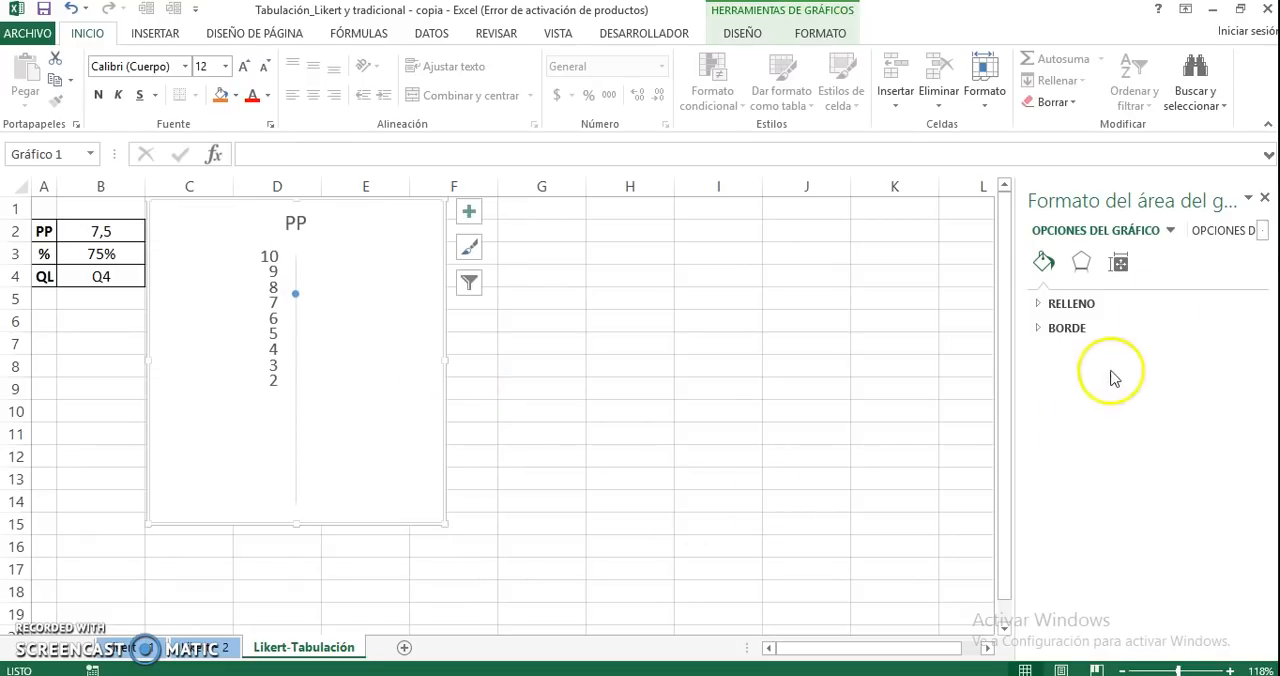
left_click(1264, 198)
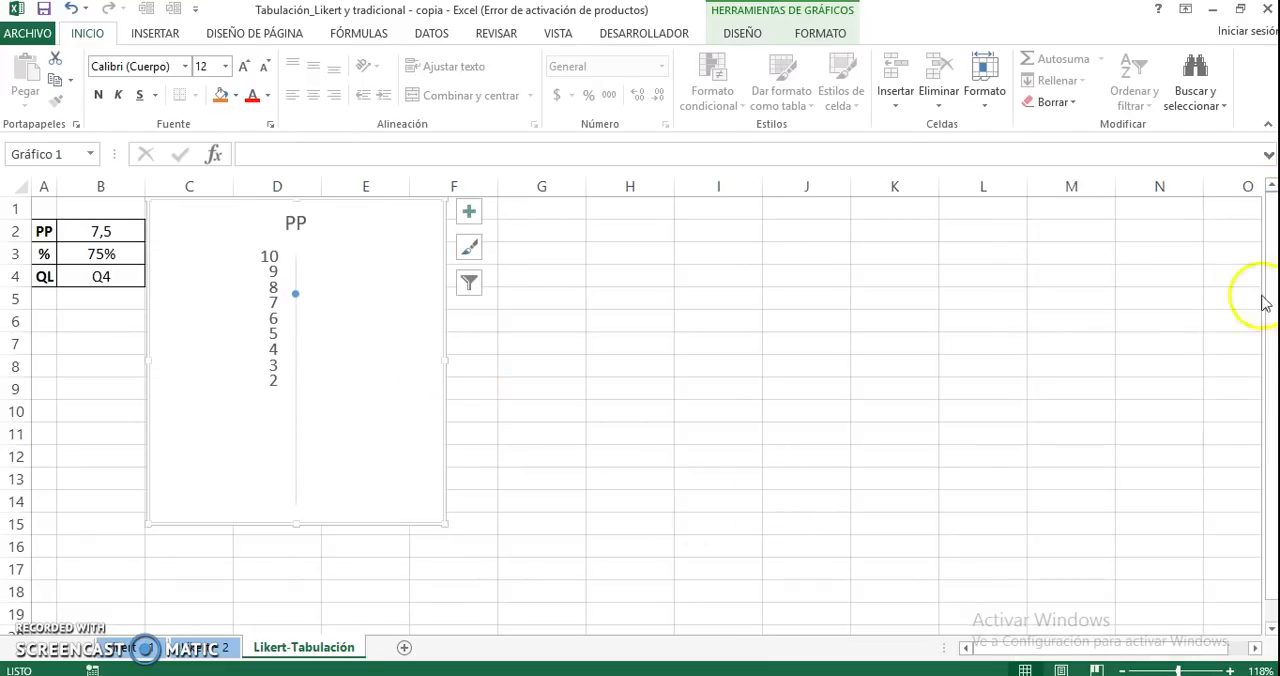
Compare the PP average in B2 with the position of its marker on the chart's scale
left_click(1233, 670)
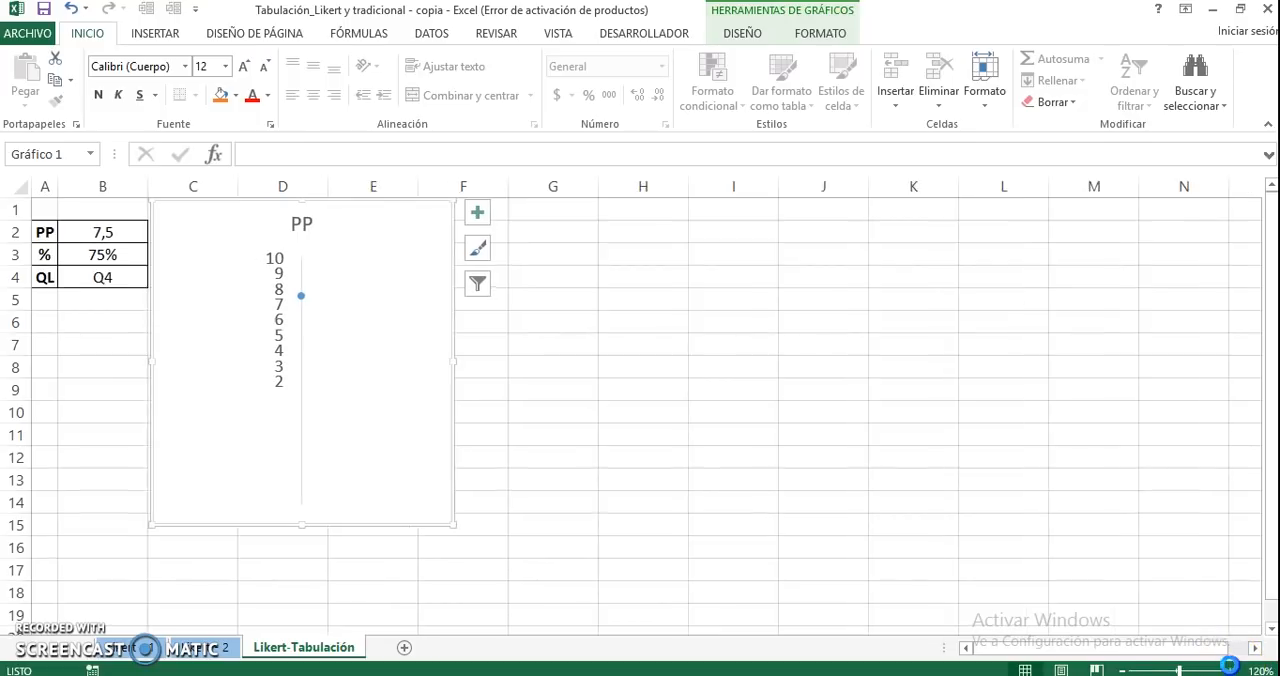
left_click(1233, 670)
left_click(1233, 670)
left_click(1233, 670)
left_click(1233, 670)
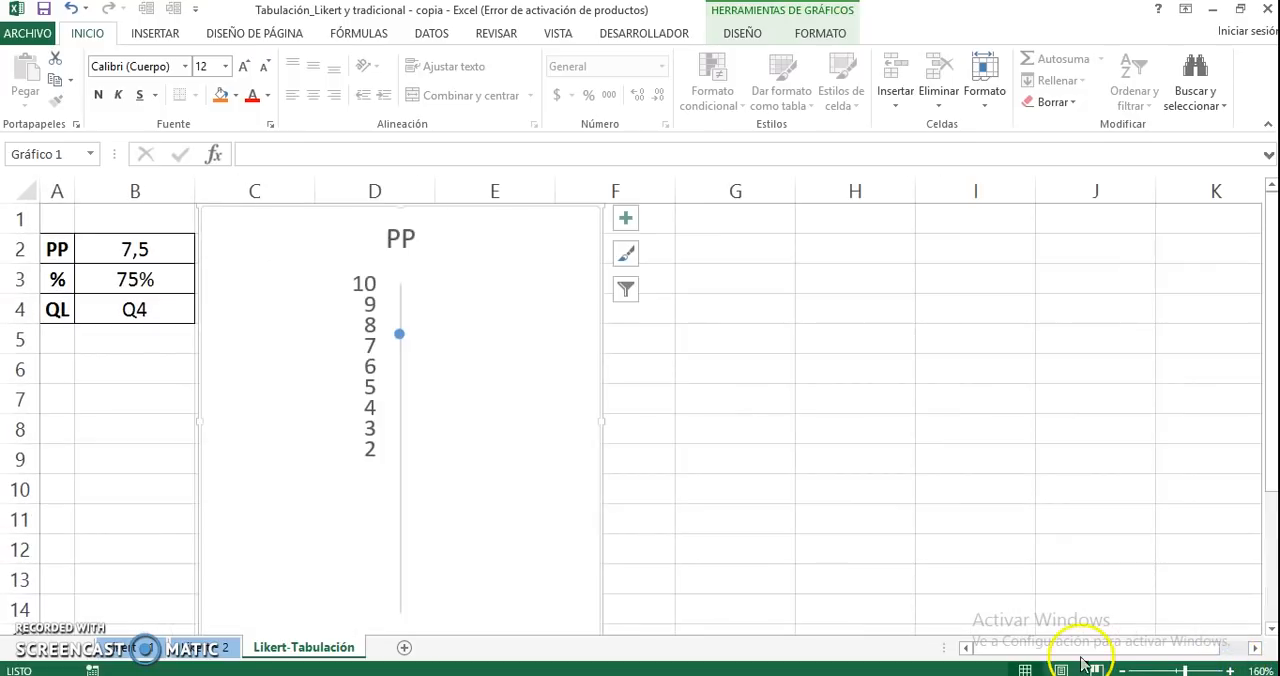
left_click(935, 548)
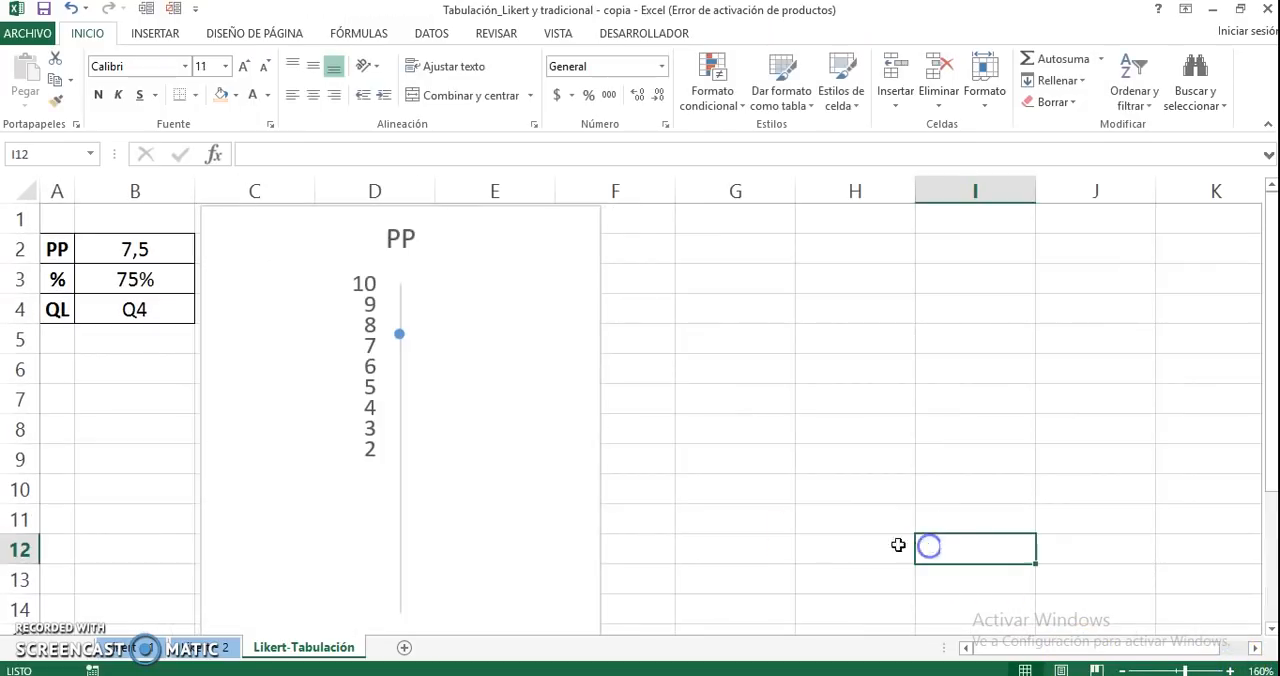
left_click(122, 255)
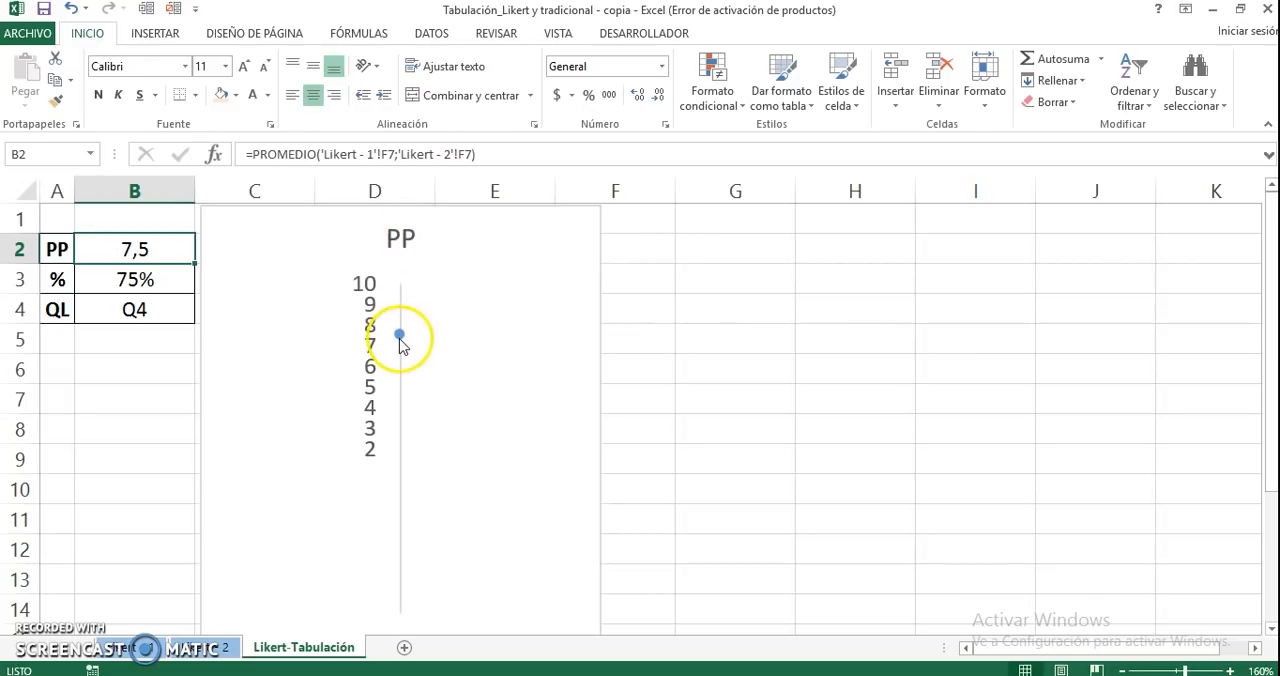
mouse_move(401, 344)
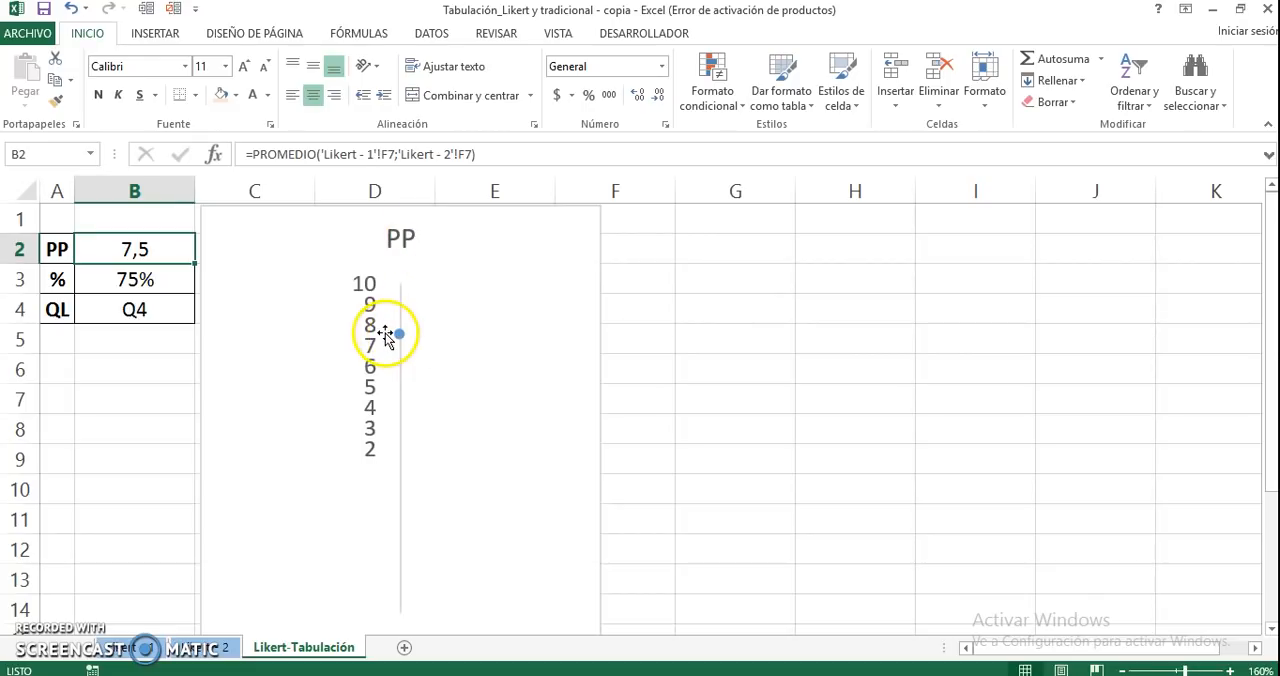